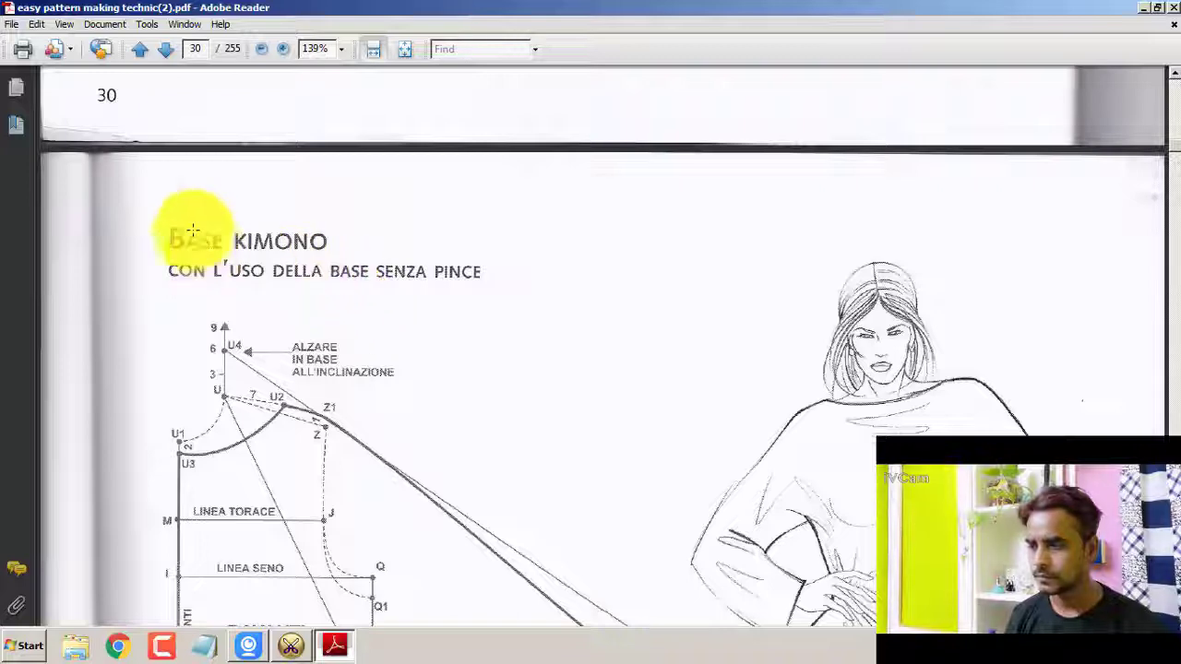
- Scroll page 30 down to the second DAVANTI diagram with the opened underarm wedge
scroll(180, 300, down, 3)
scroll(182, 304, down, 1)
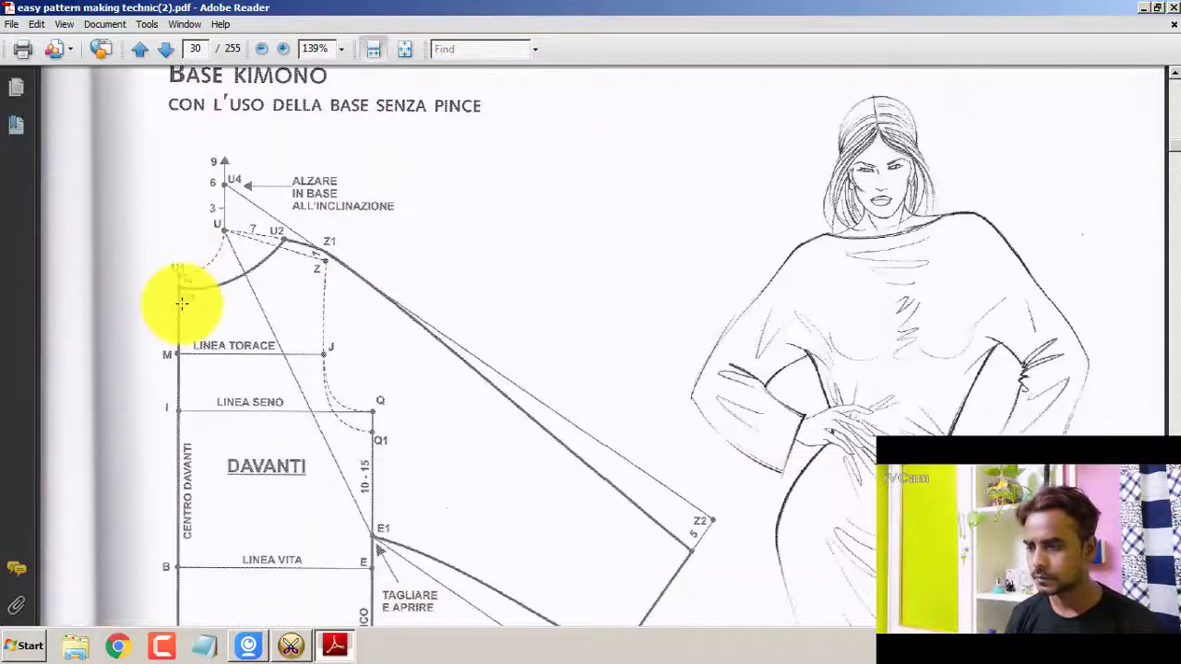
scroll(182, 304, down, 1)
scroll(181, 305, down, 1)
scroll(181, 304, down, 1)
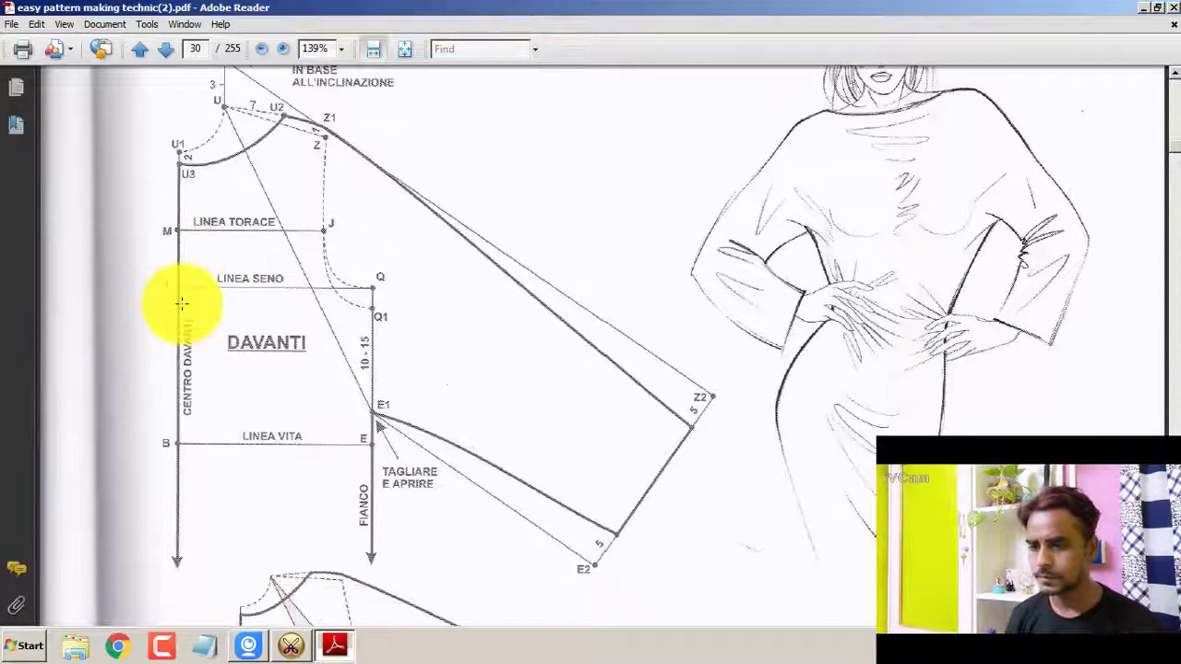
scroll(181, 305, down, 2)
scroll(181, 304, down, 3)
scroll(377, 361, down, 4)
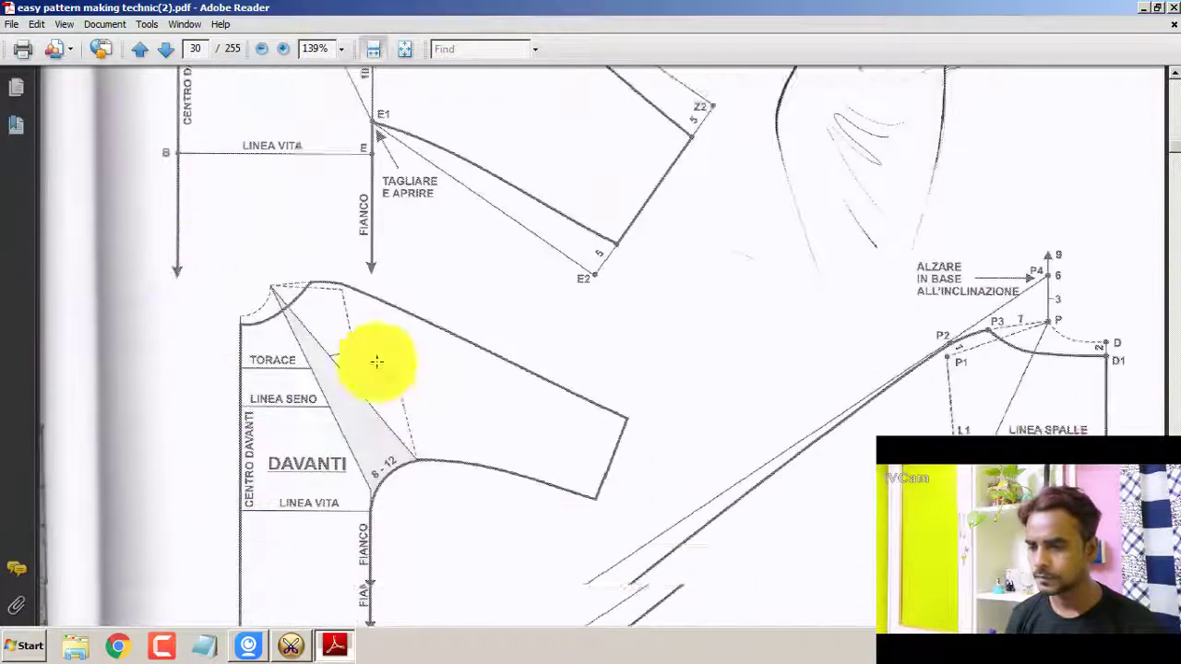
scroll(480, 384, down, 2)
scroll(480, 384, down, 2)
scroll(480, 384, down, 3)
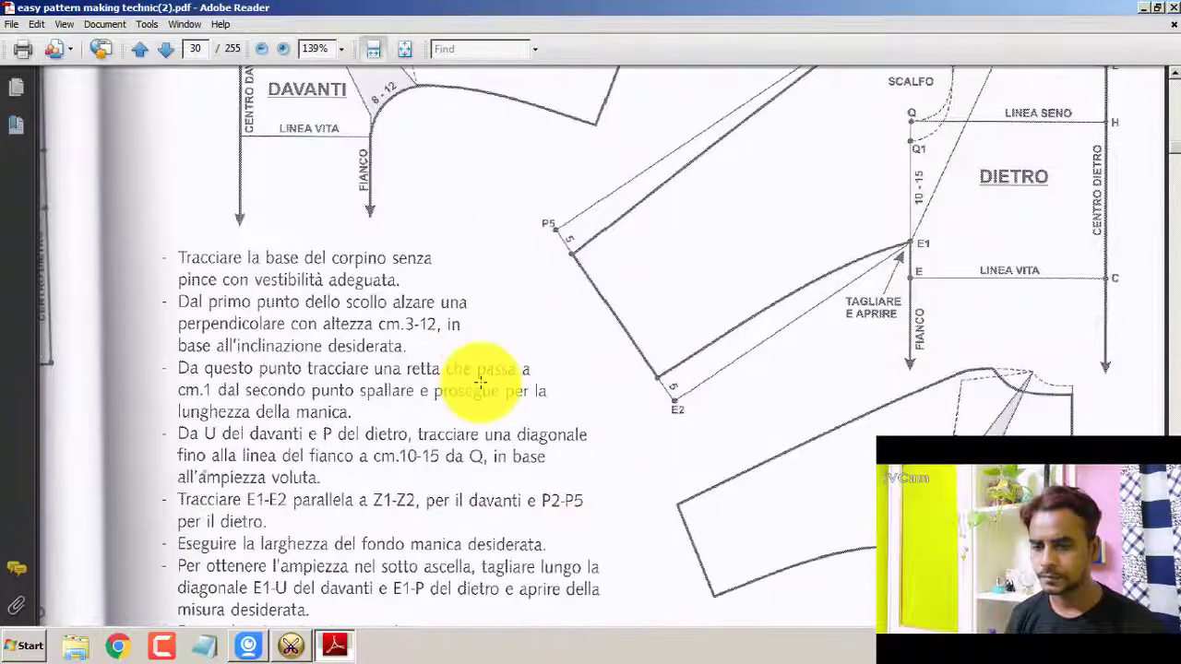
scroll(480, 384, up, 8)
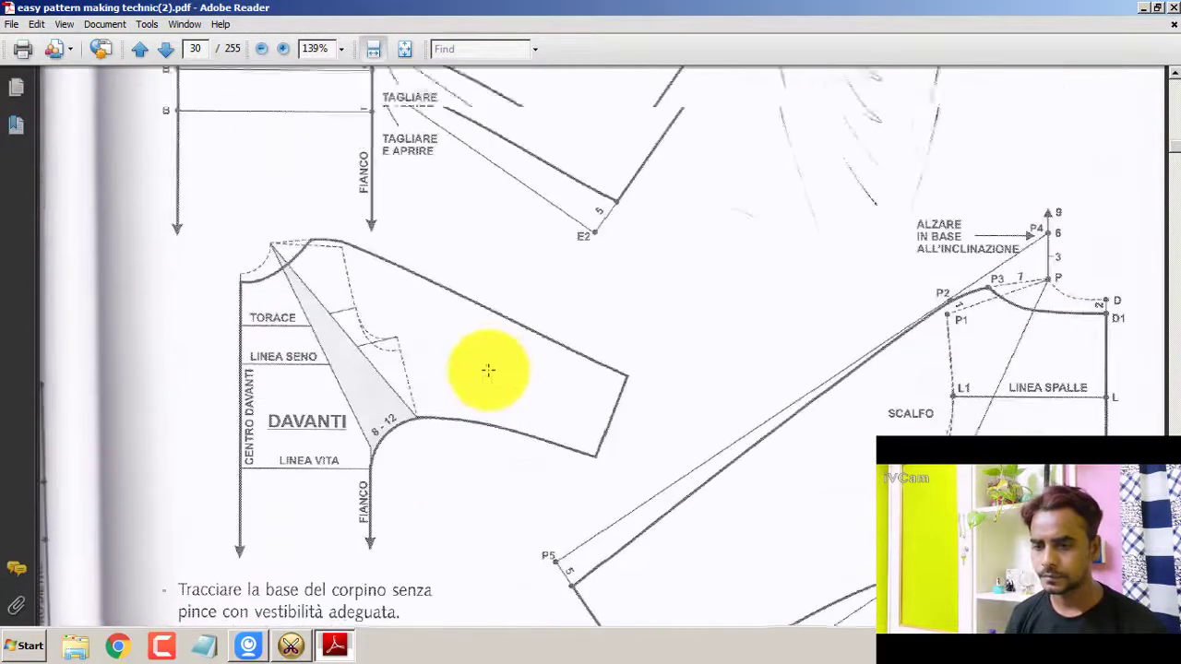
scroll(485, 374, up, 6)
scroll(487, 382, up, 2)
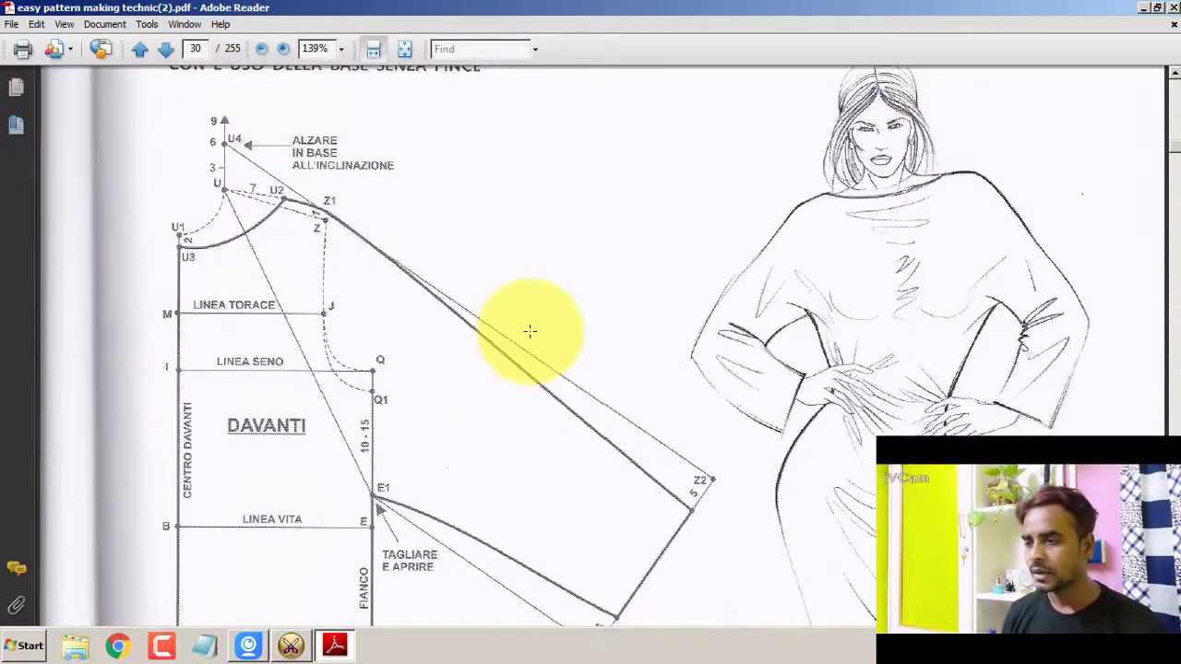
- Mark out the BASE KIMONO heading and part of the front bodice diagram
scroll(268, 341, up, 3)
drag(146, 163, 430, 276)
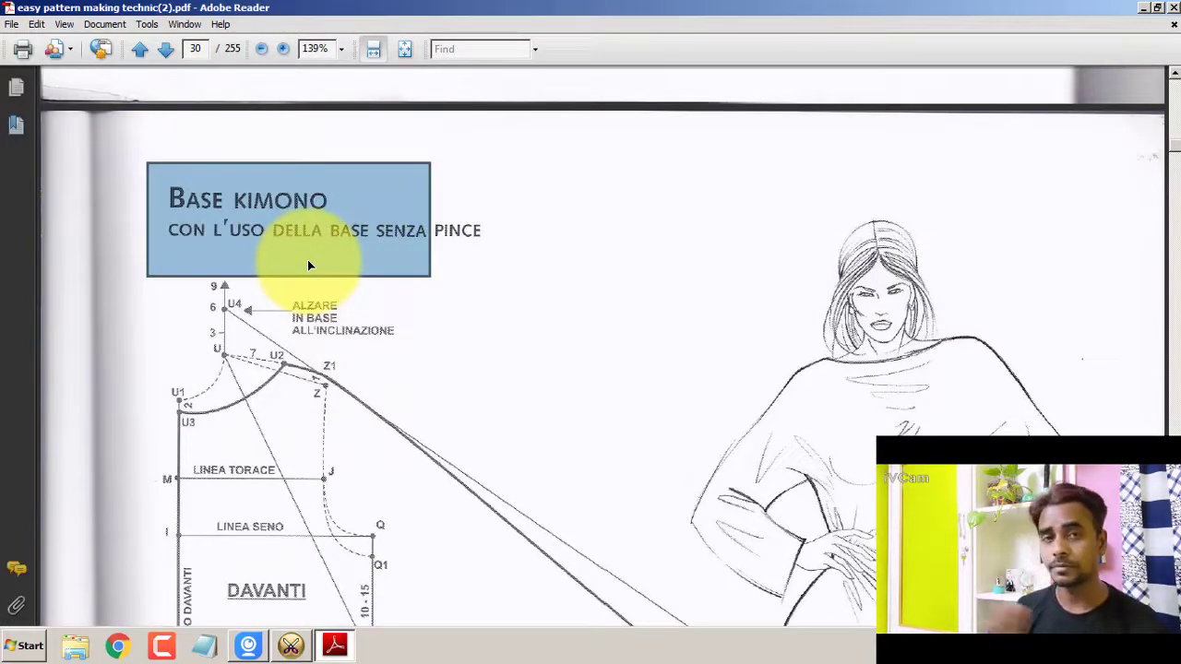
scroll(290, 250, down, 4)
scroll(304, 243, down, 1)
scroll(291, 244, up, 2)
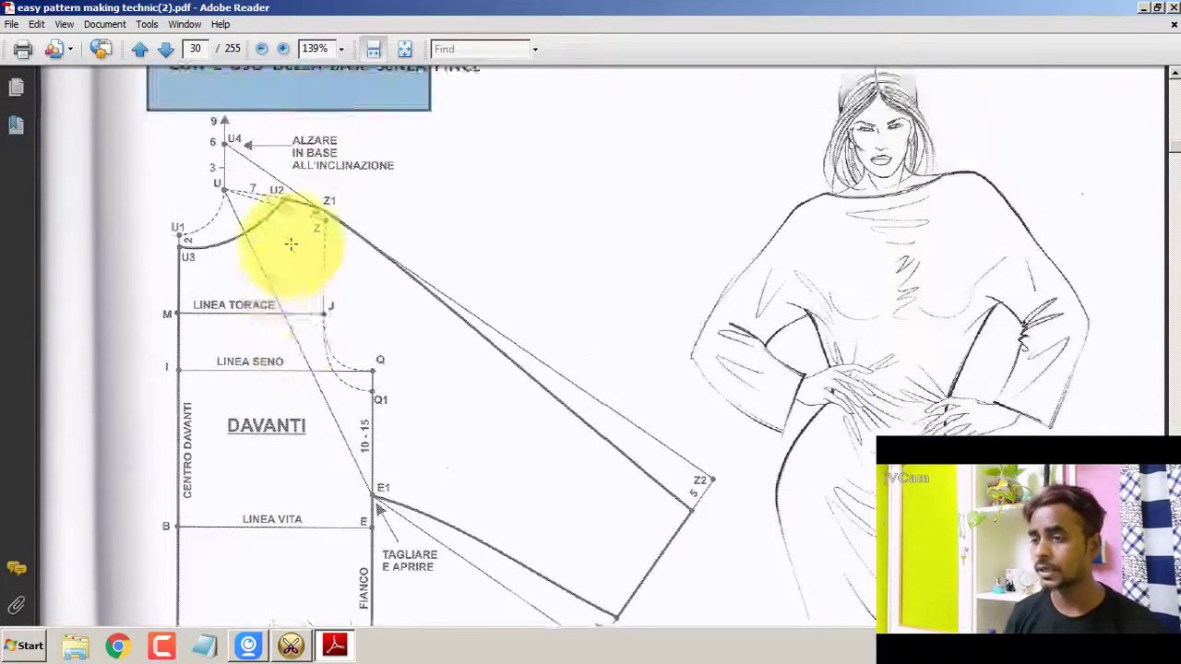
scroll(290, 244, down, 2)
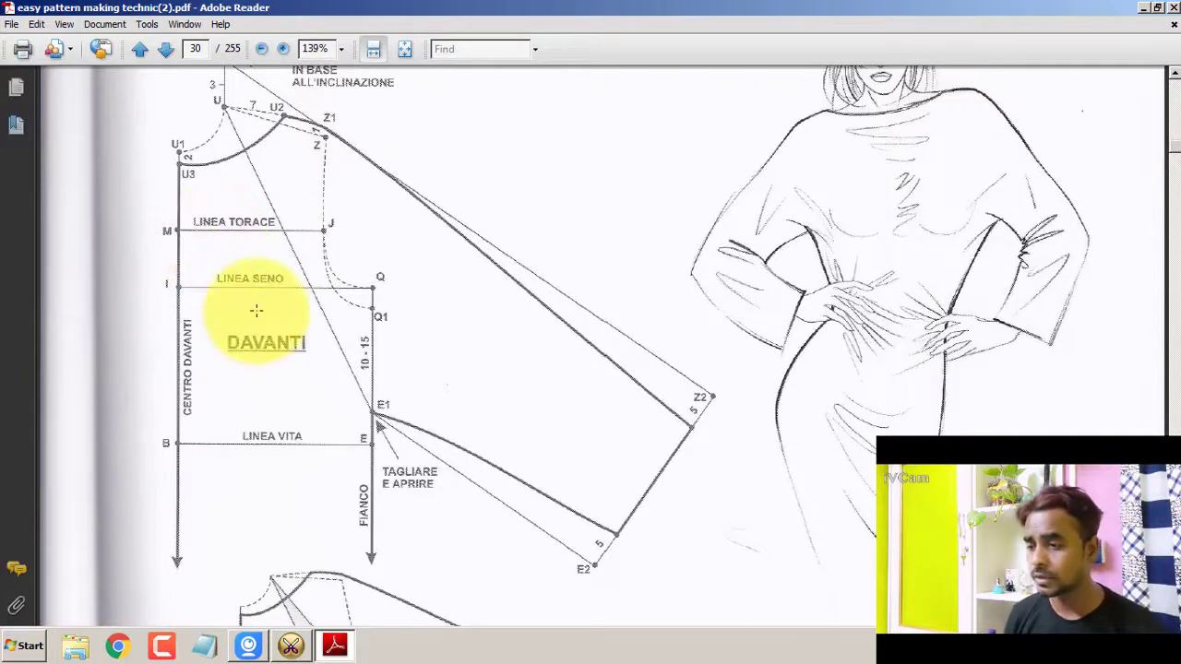
drag(256, 311, 259, 497)
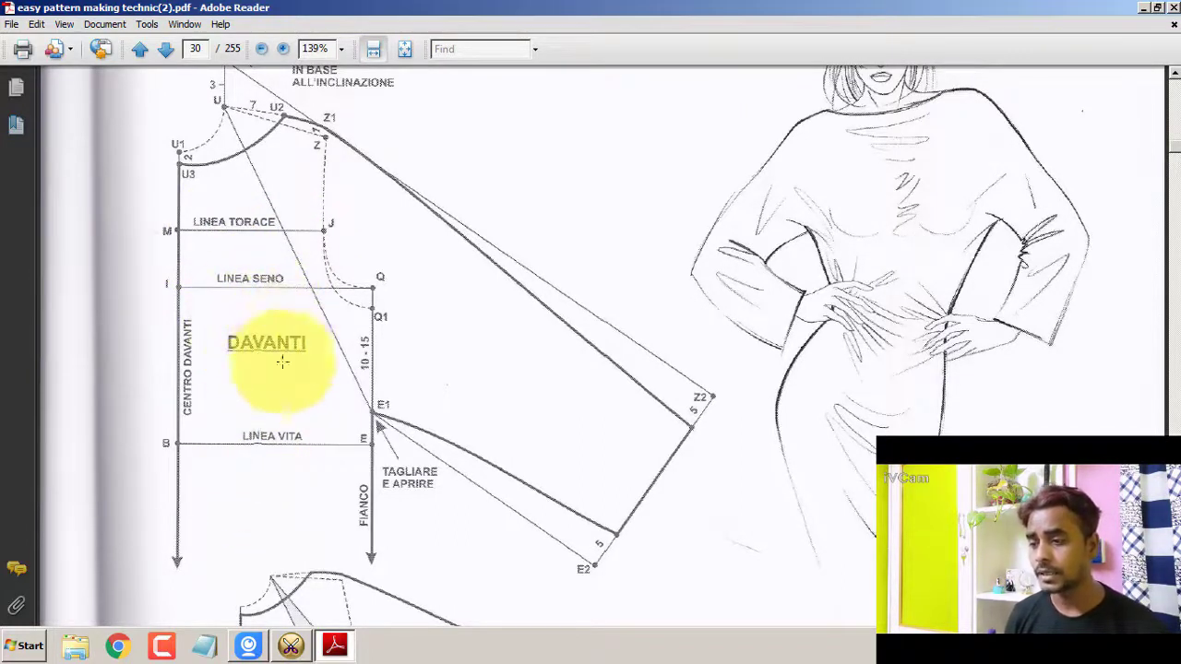
- Finish scrolling through the diagram and bring the empty Optitex PDS 15 window forward
scroll(274, 443, down, 5)
scroll(269, 430, up, 2)
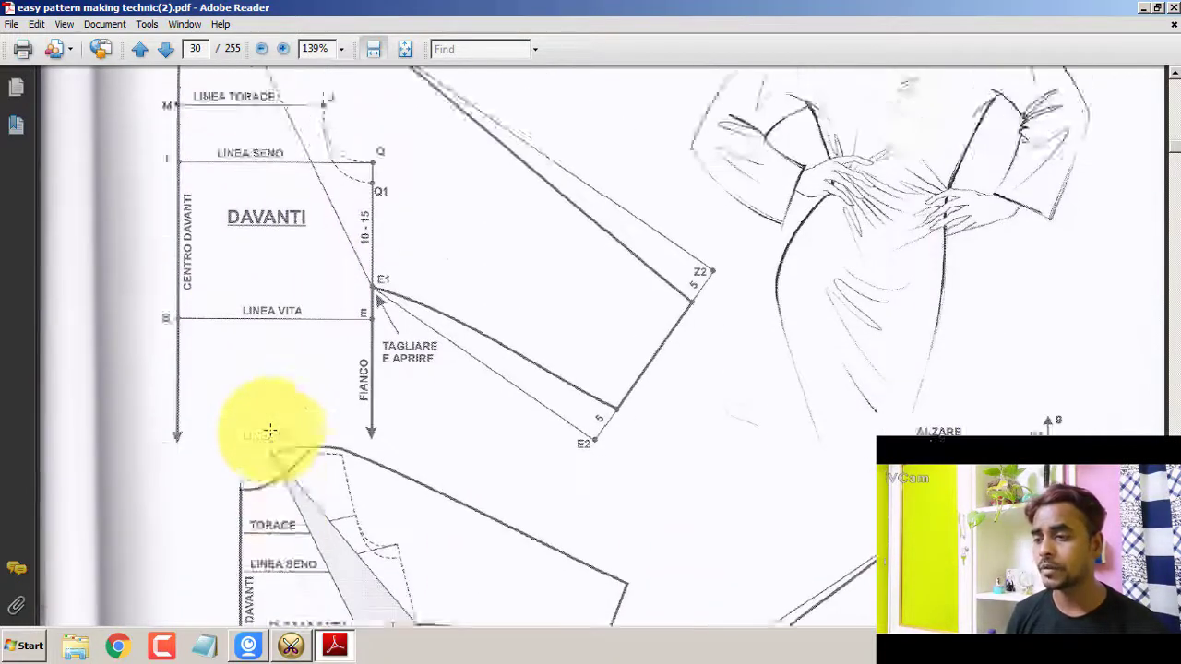
scroll(264, 428, up, 3)
scroll(265, 374, down, 3)
scroll(264, 371, down, 3)
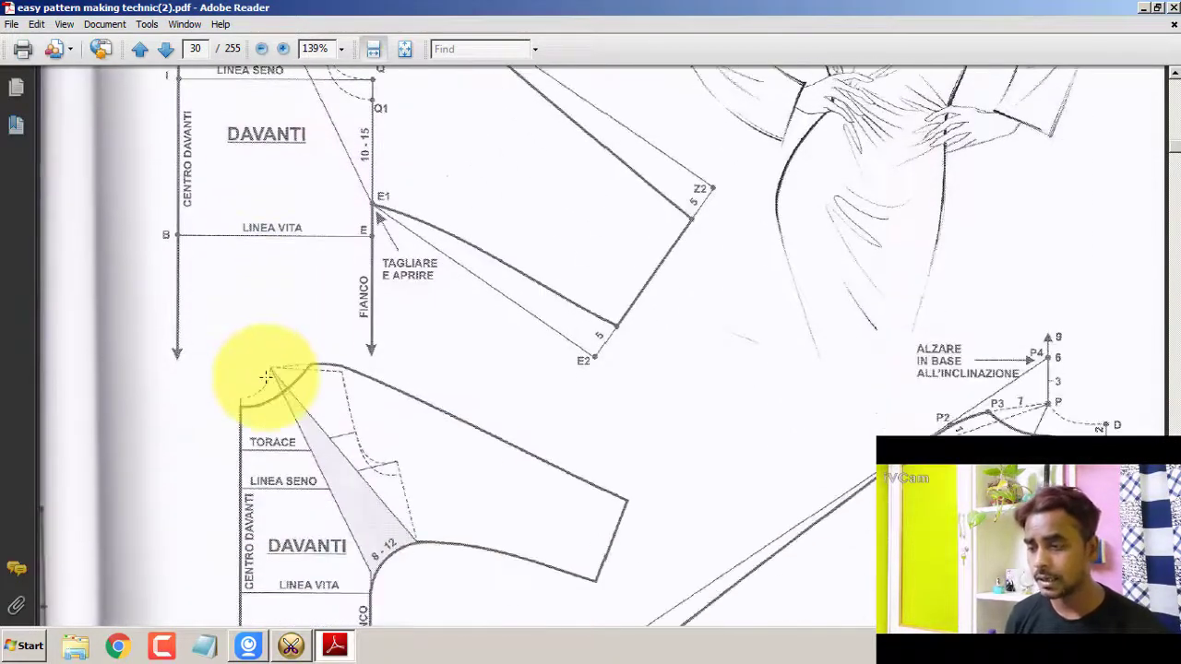
scroll(264, 371, up, 3)
scroll(265, 375, up, 2)
scroll(265, 376, up, 3)
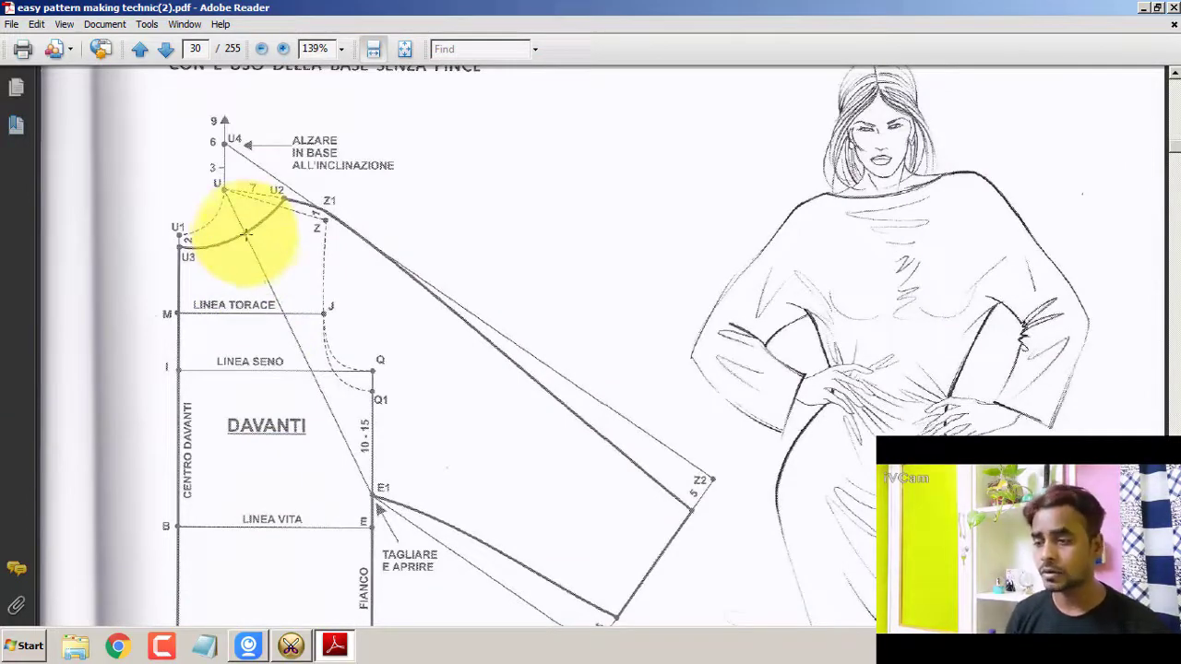
scroll(250, 244, down, 2)
scroll(258, 249, up, 2)
scroll(261, 247, down, 3)
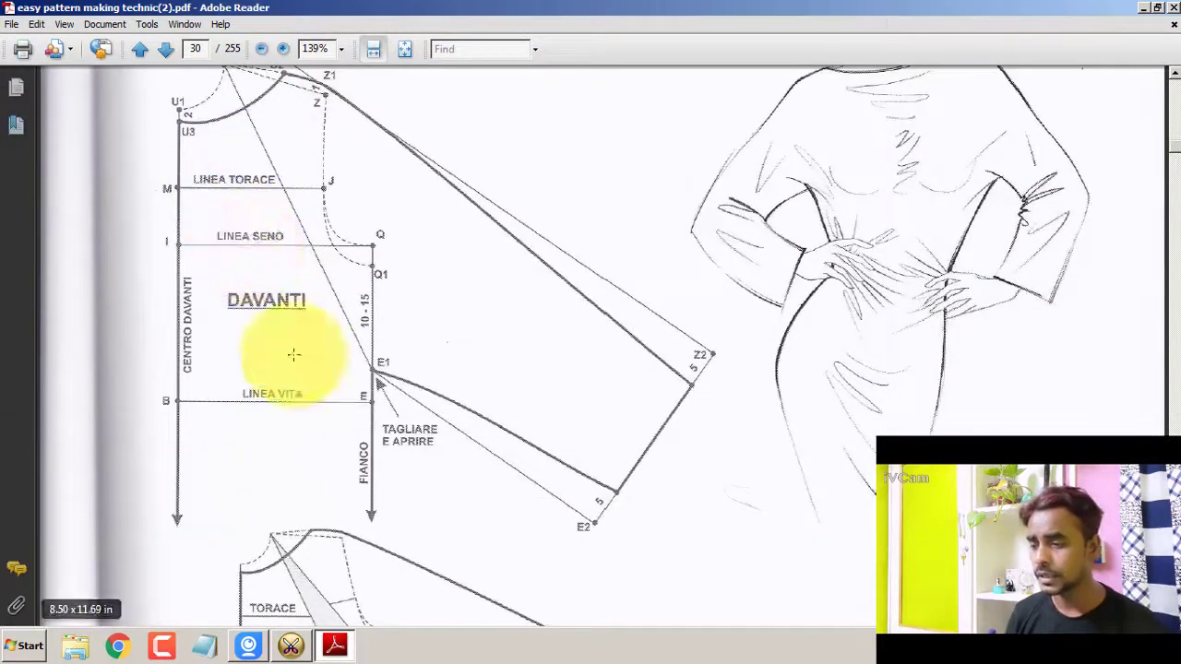
click(291, 646)
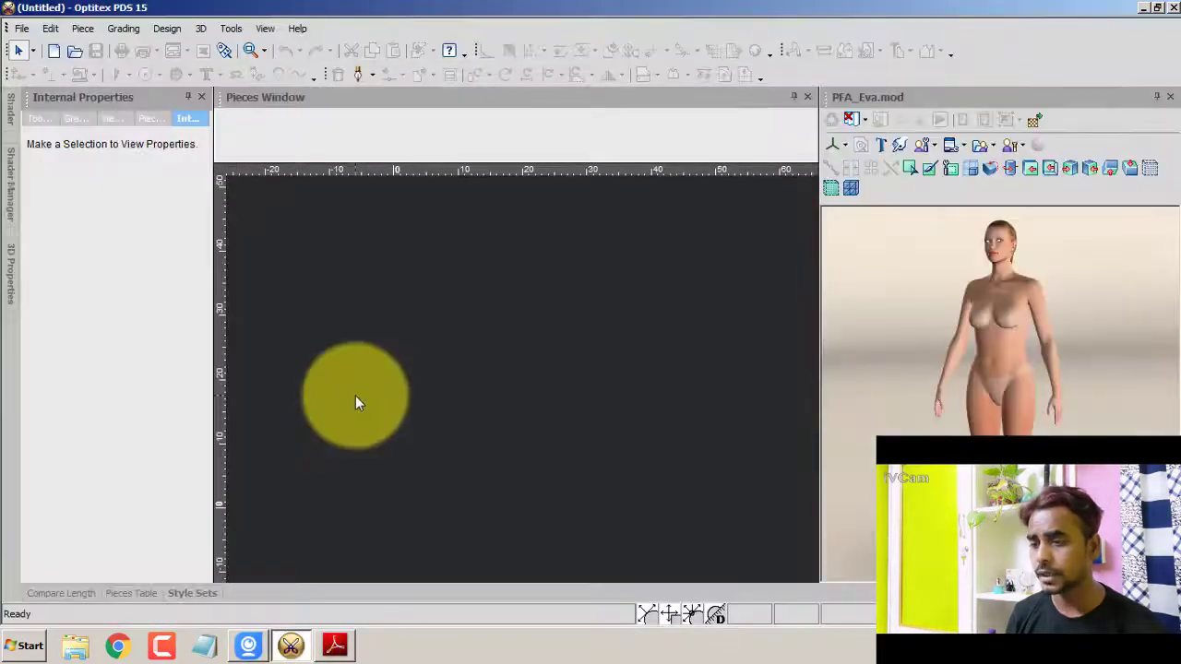
- Open the 'basic pattern' file in Optitex PDS 15
click(1142, 8)
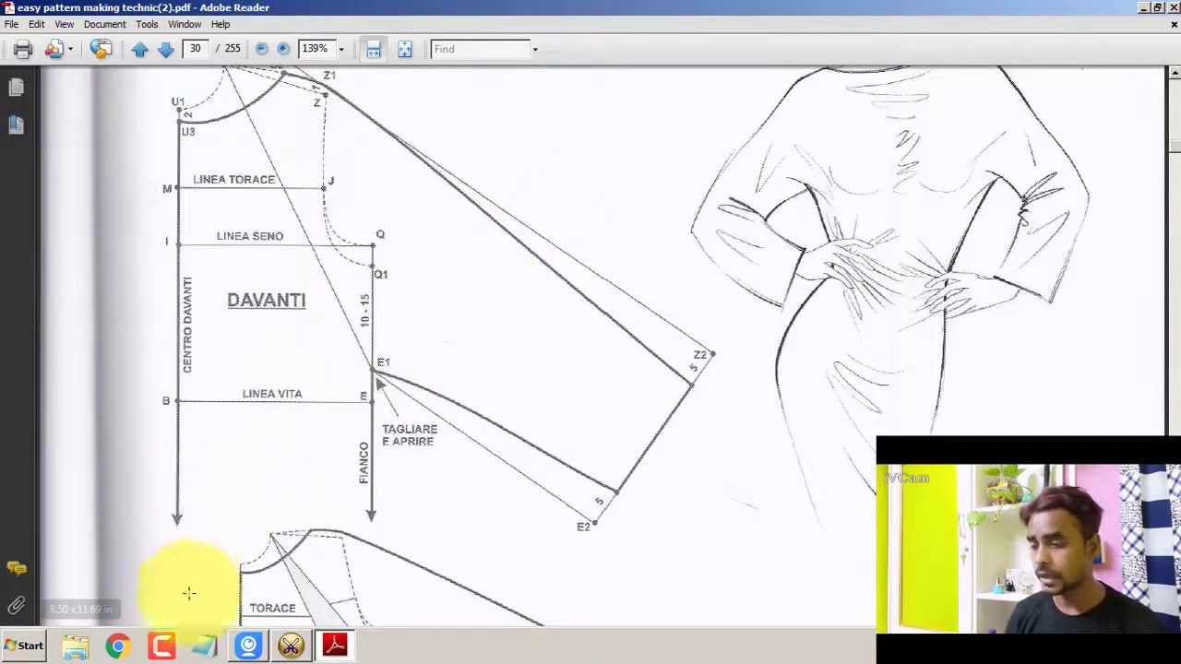
click(291, 645)
click(25, 35)
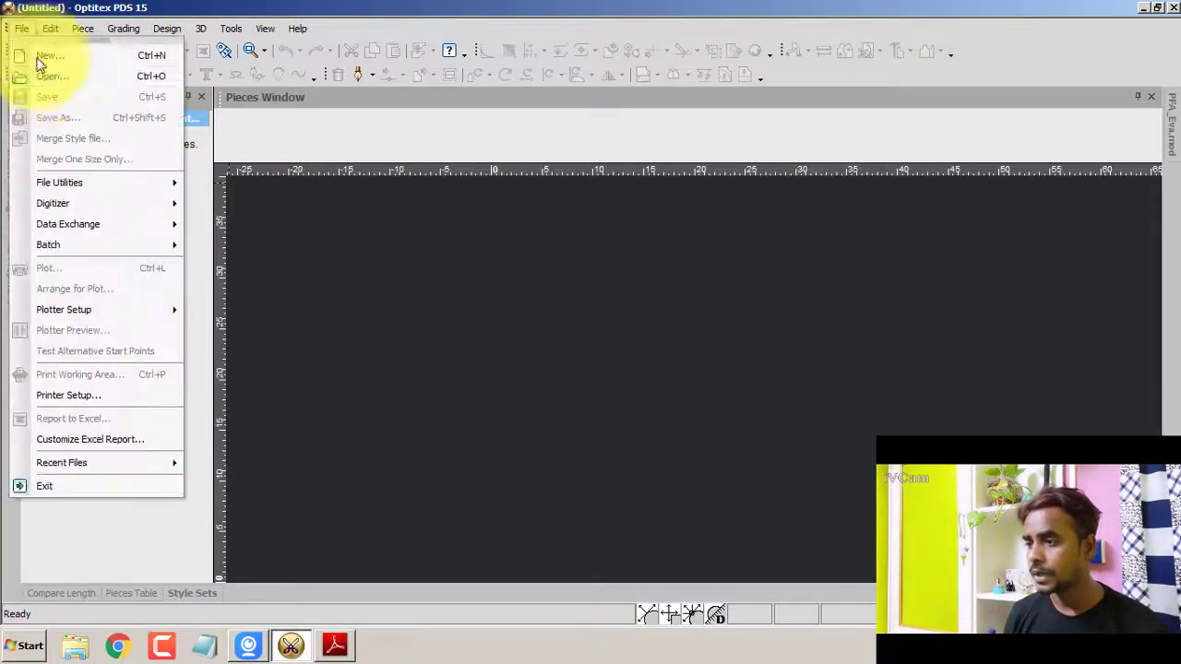
click(447, 350)
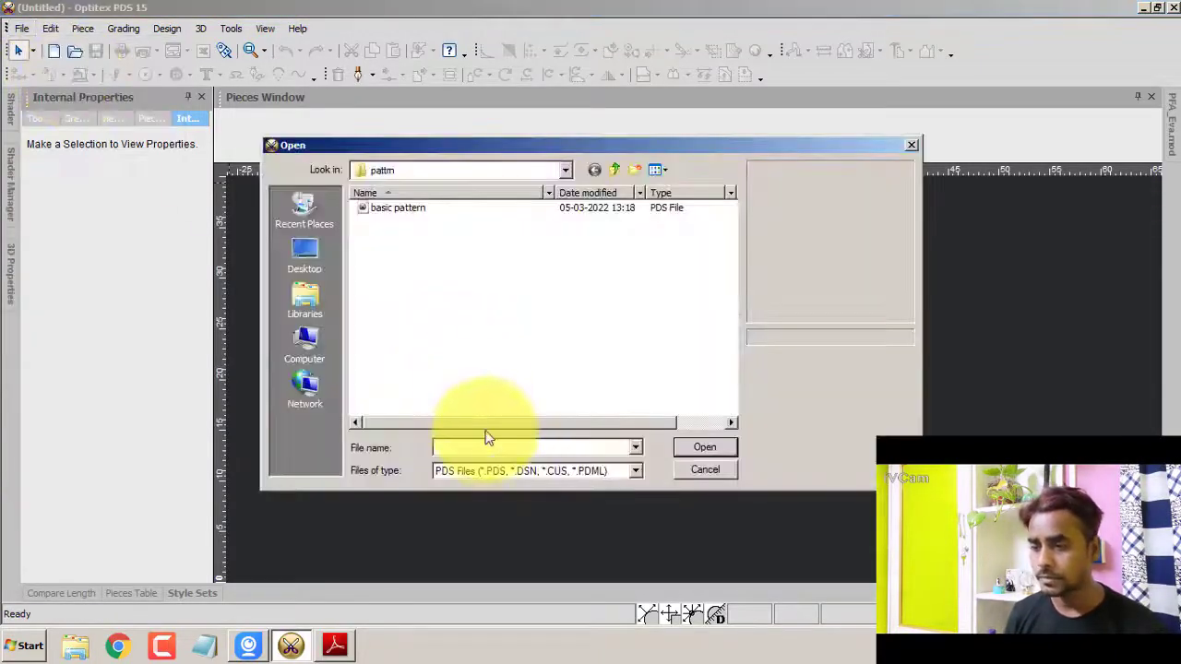
double_click(406, 206)
- Zoom the canvas and select the bodice piece with the armhole
scroll(695, 382, down, 1)
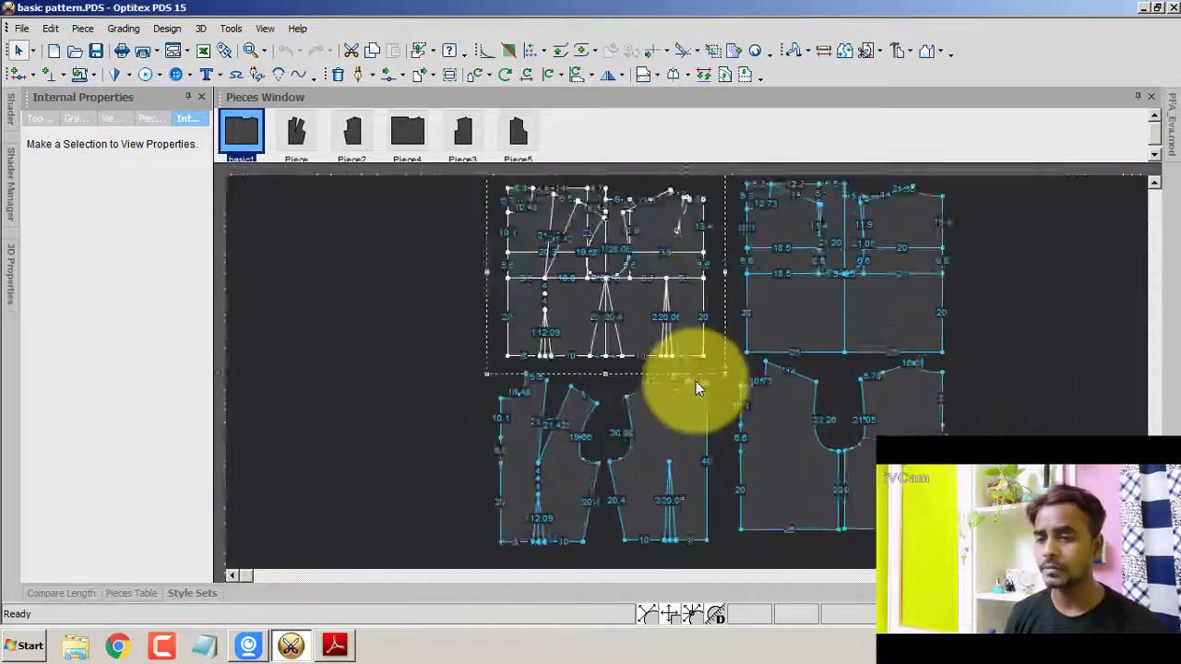
scroll(540, 408, down, 2)
scroll(548, 426, down, 1)
scroll(548, 426, up, 2)
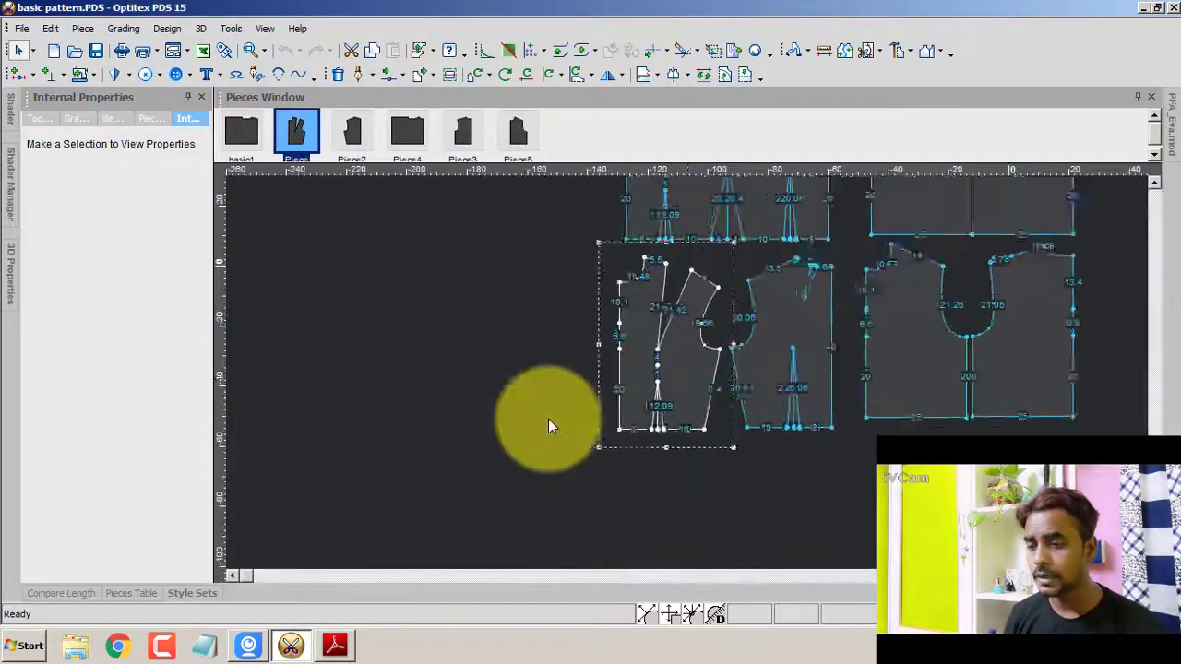
scroll(688, 374, up, 1)
scroll(769, 371, down, 1)
click(945, 367)
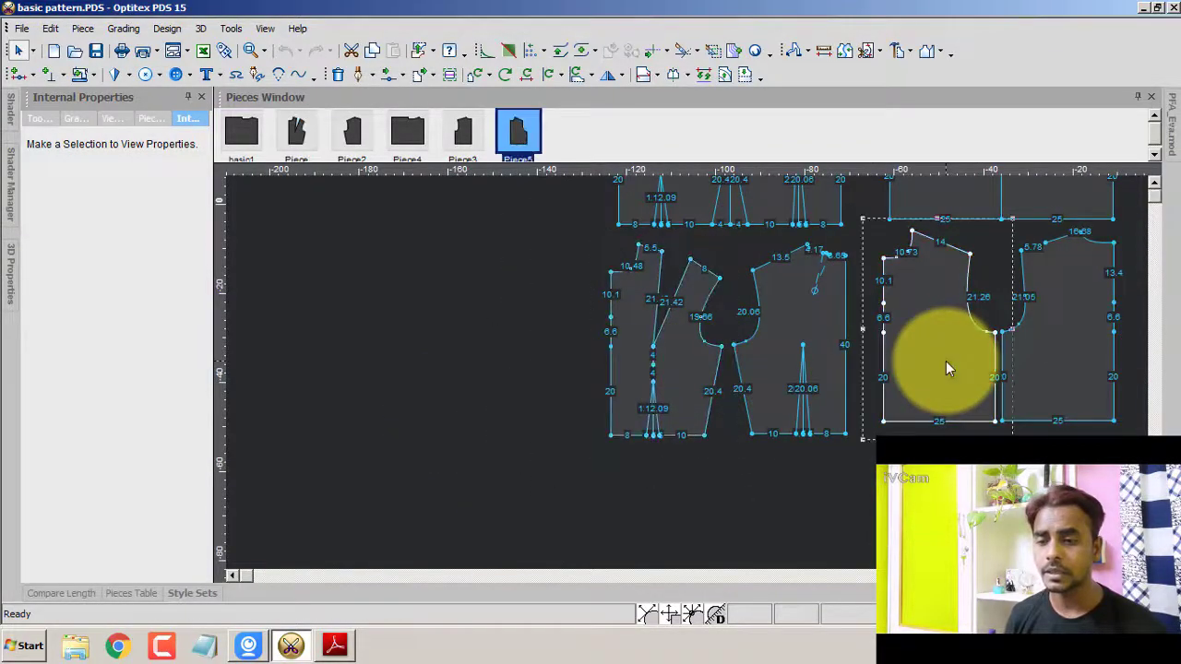
scroll(946, 367, down, 1)
scroll(946, 367, up, 1)
scroll(946, 367, down, 1)
scroll(695, 371, down, 2)
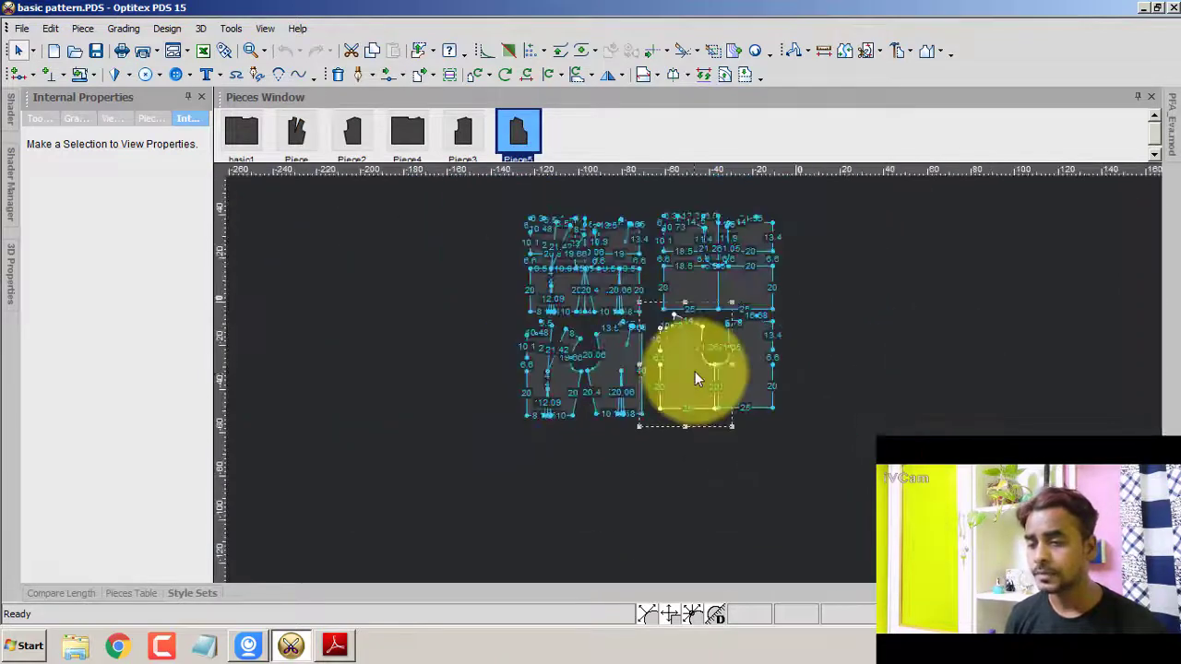
scroll(687, 379, up, 1)
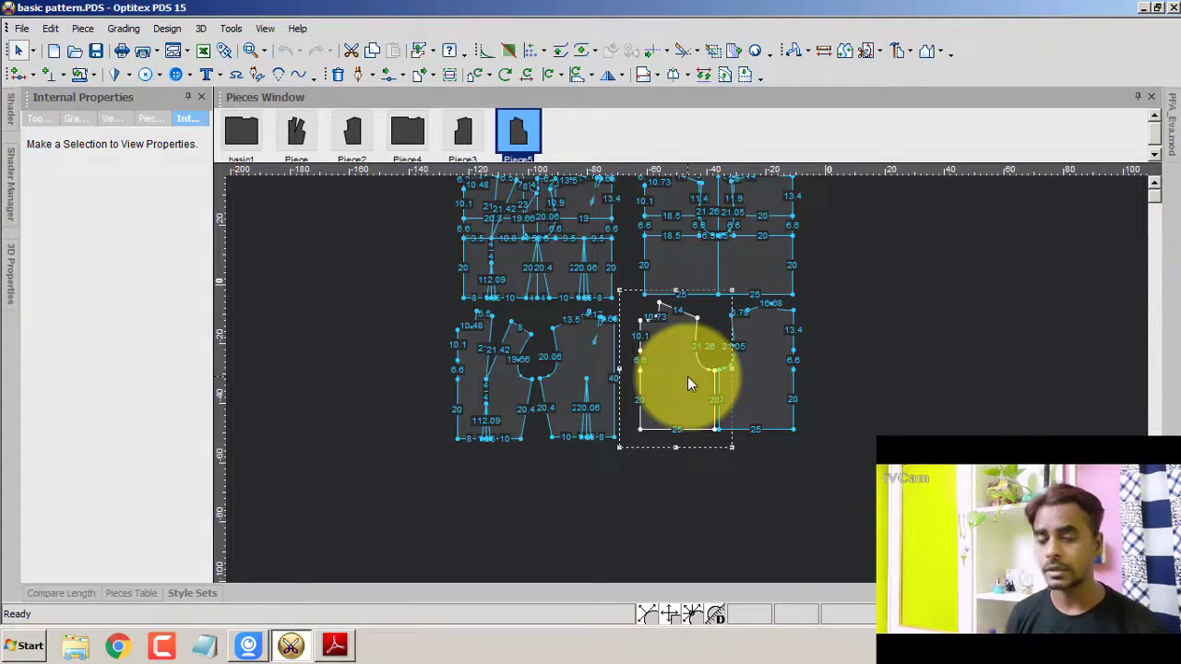
scroll(687, 376, up, 1)
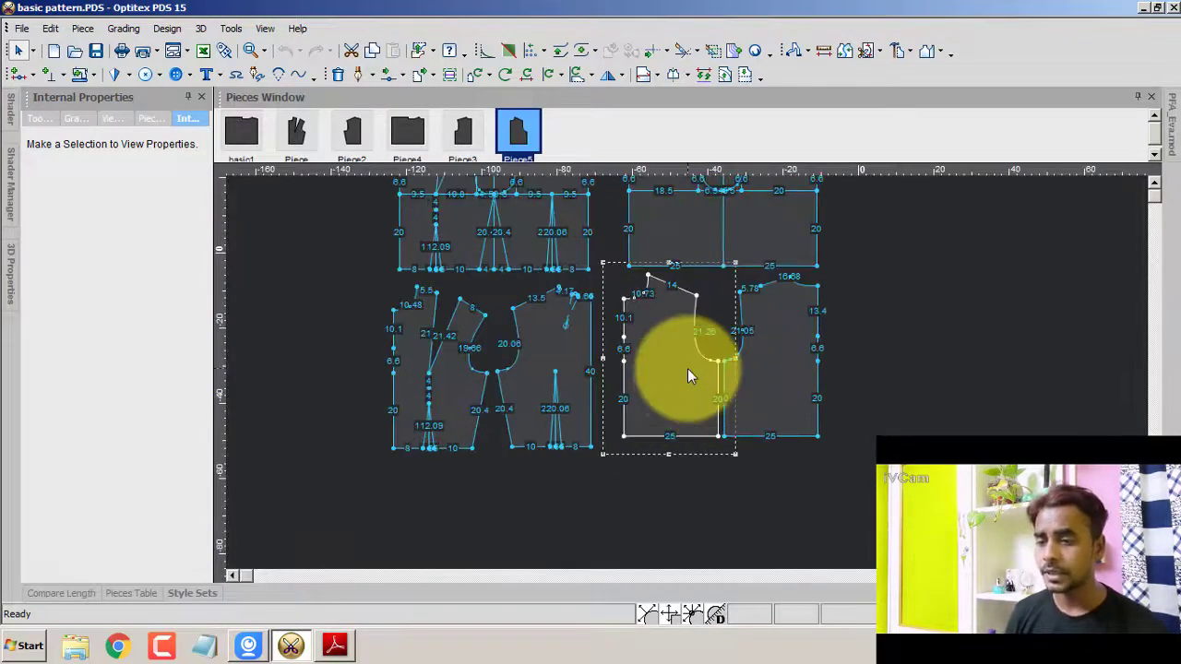
scroll(687, 376, down, 1)
scroll(687, 380, up, 1)
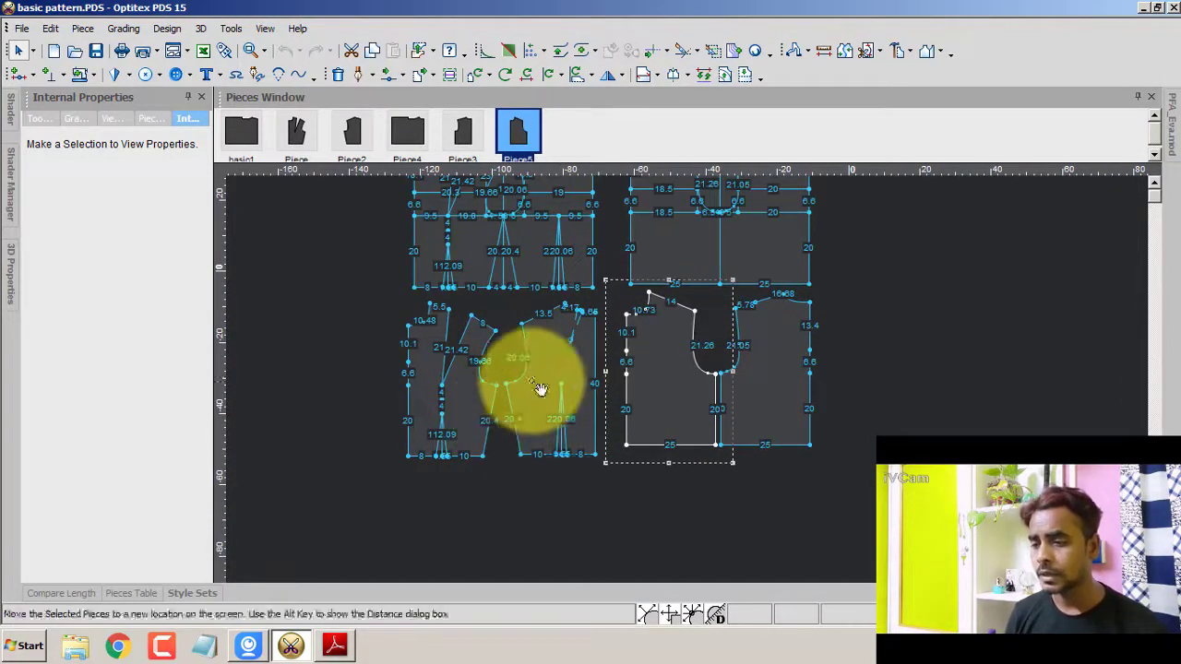
- Create Piece6 from the left bodice half and drag it into the empty space at right
click(659, 406)
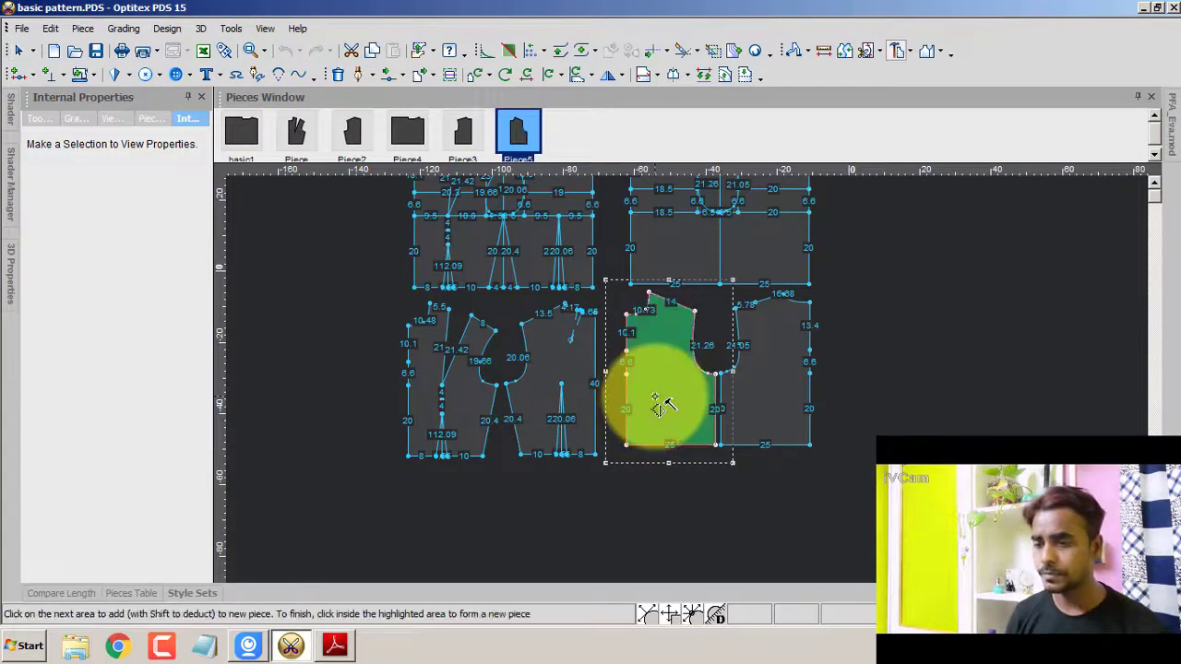
click(680, 414)
right_click(872, 247)
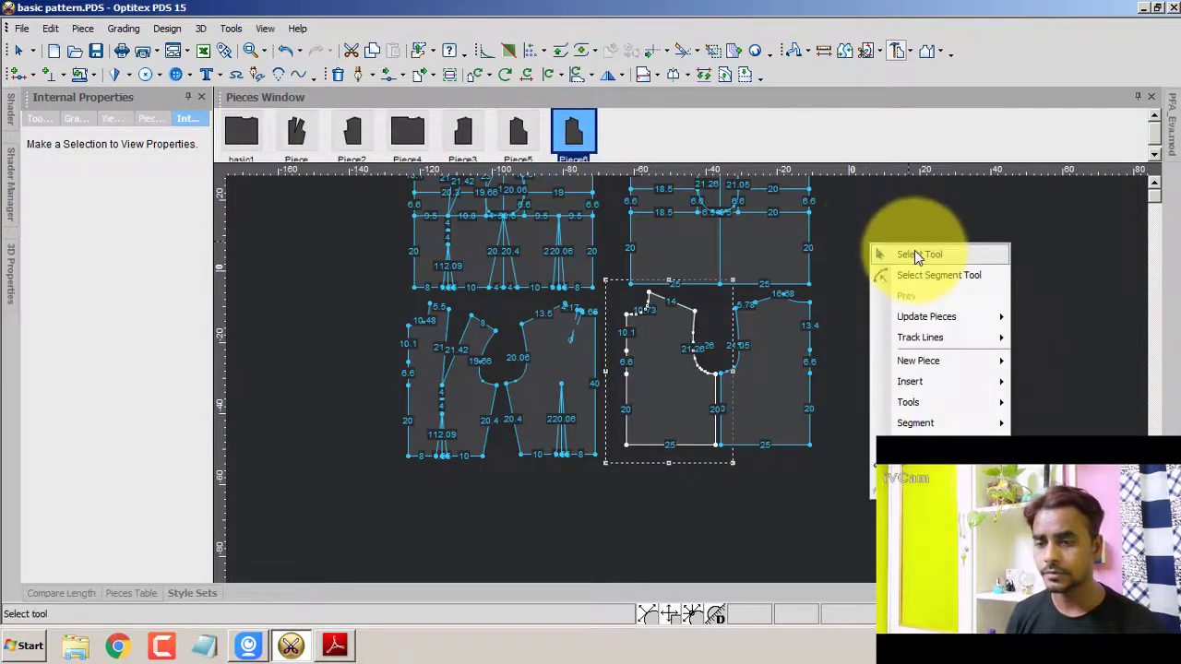
click(909, 252)
drag(703, 366, 927, 401)
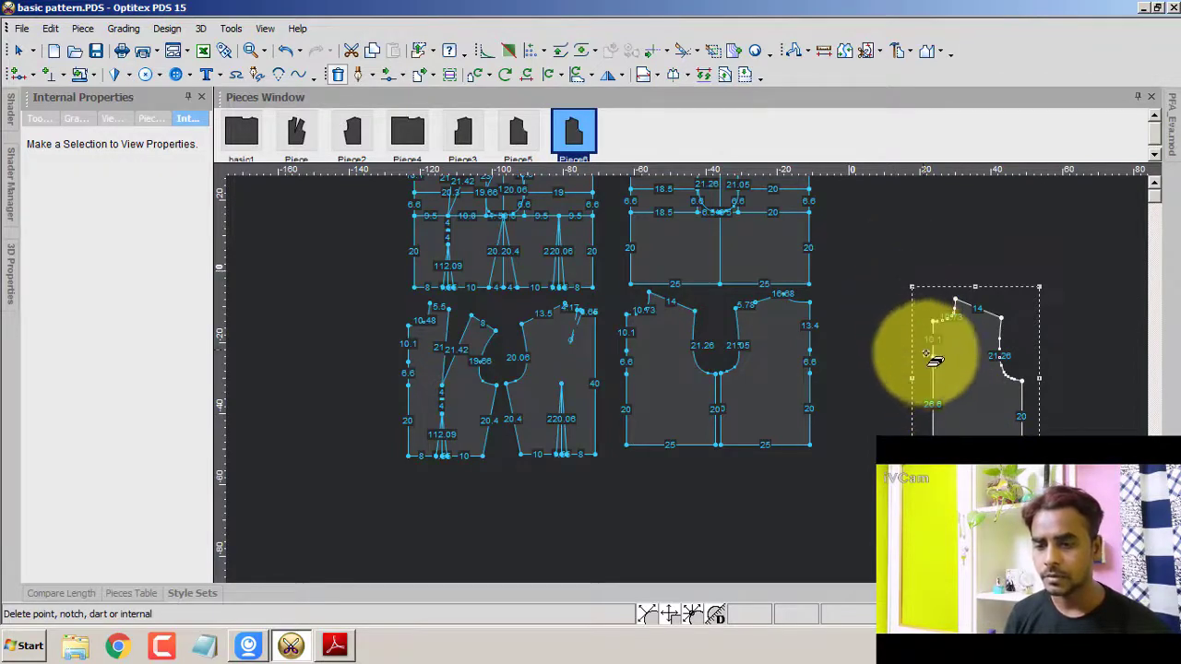
click(936, 356)
- Dismiss the canvas context menu and zoom in around Piece6's neck point
right_click(913, 241)
right_click(927, 257)
click(959, 358)
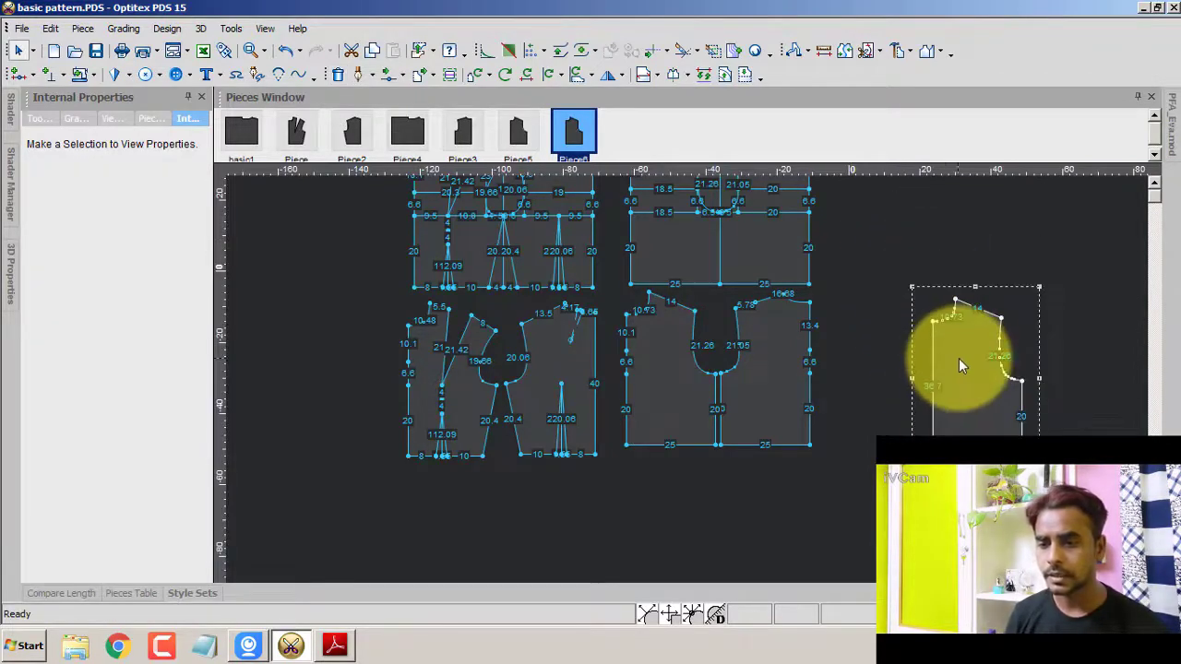
scroll(958, 358, down, 1)
scroll(669, 435, up, 3)
scroll(670, 434, up, 2)
scroll(670, 434, down, 1)
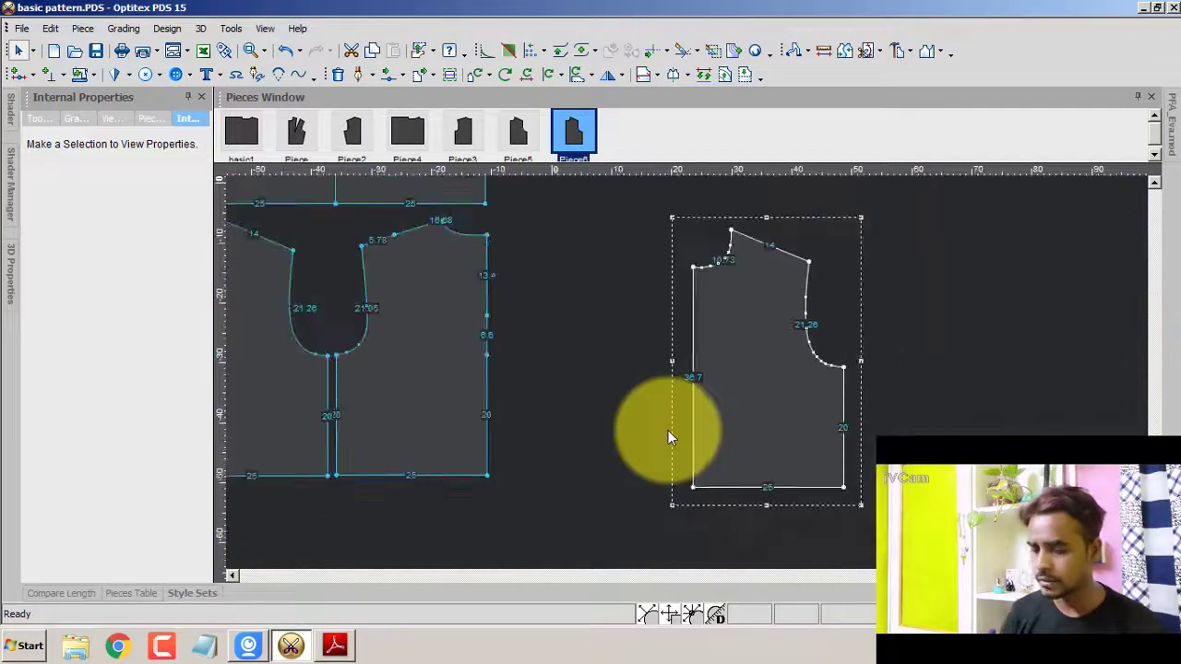
scroll(680, 465, down, 1)
- Draw a 6-unit internal line at 90° straight up from the neck-shoulder vertex
key(d)
click(667, 373)
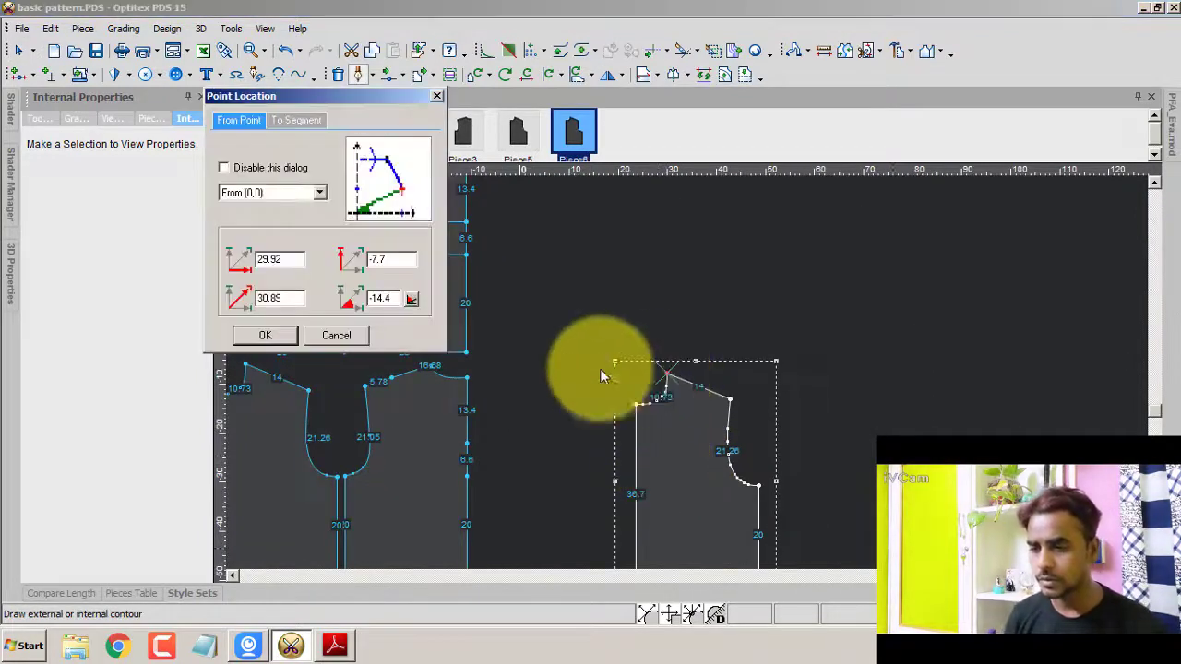
click(307, 337)
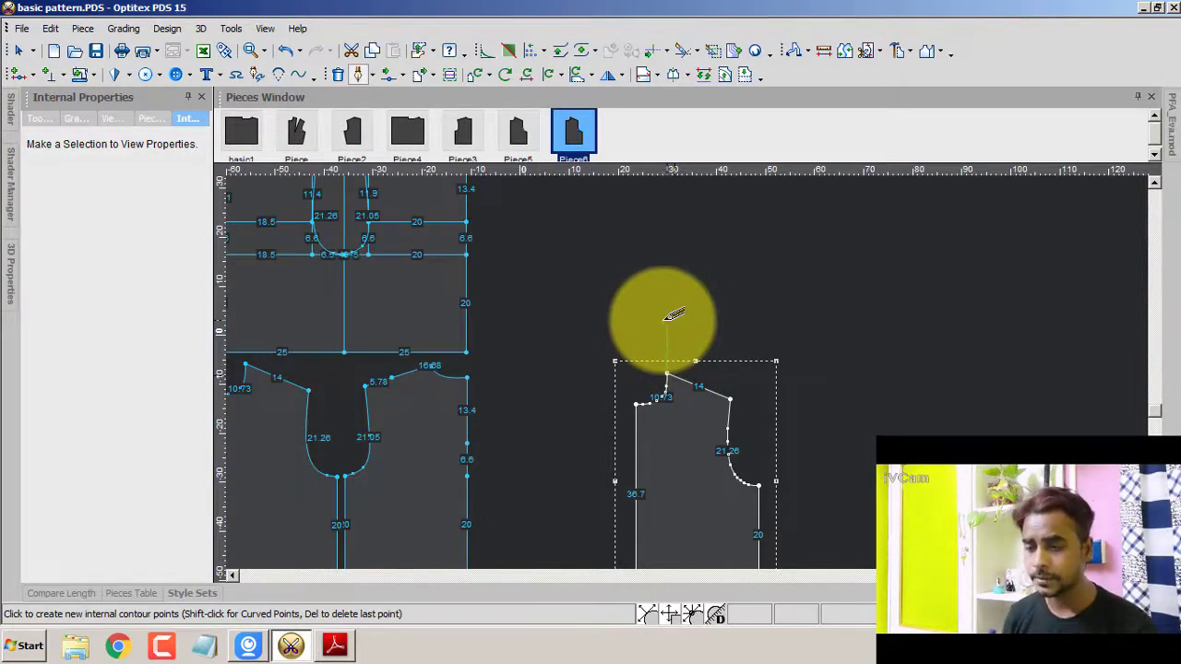
click(669, 321)
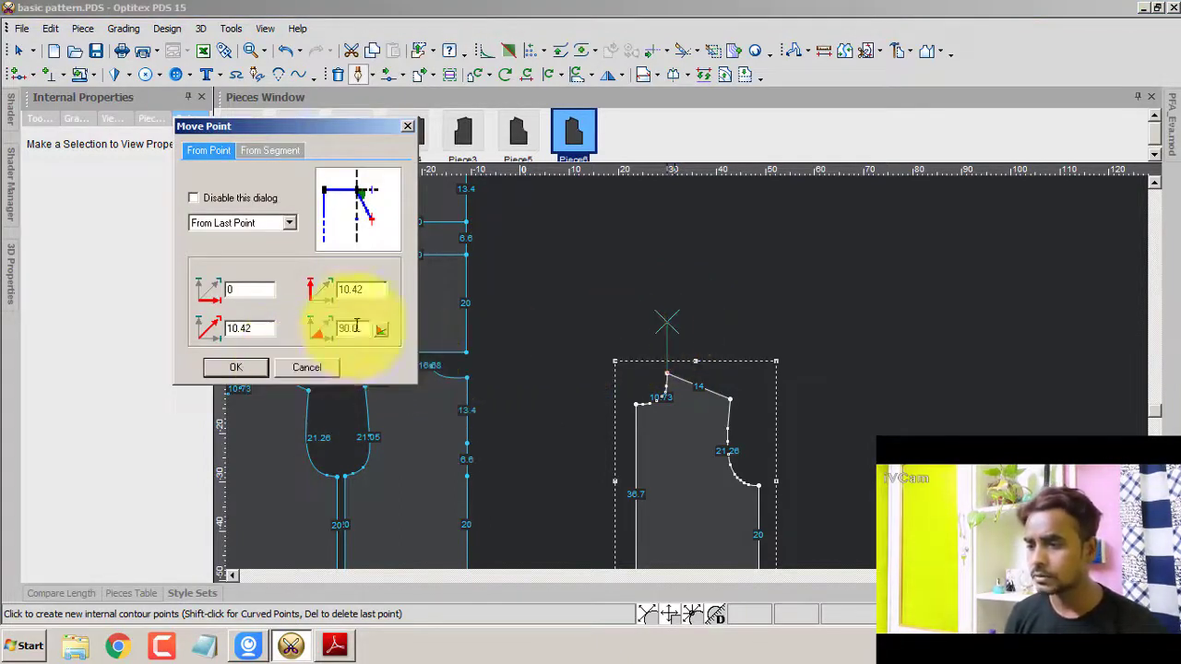
drag(352, 293, 314, 293)
text(6)
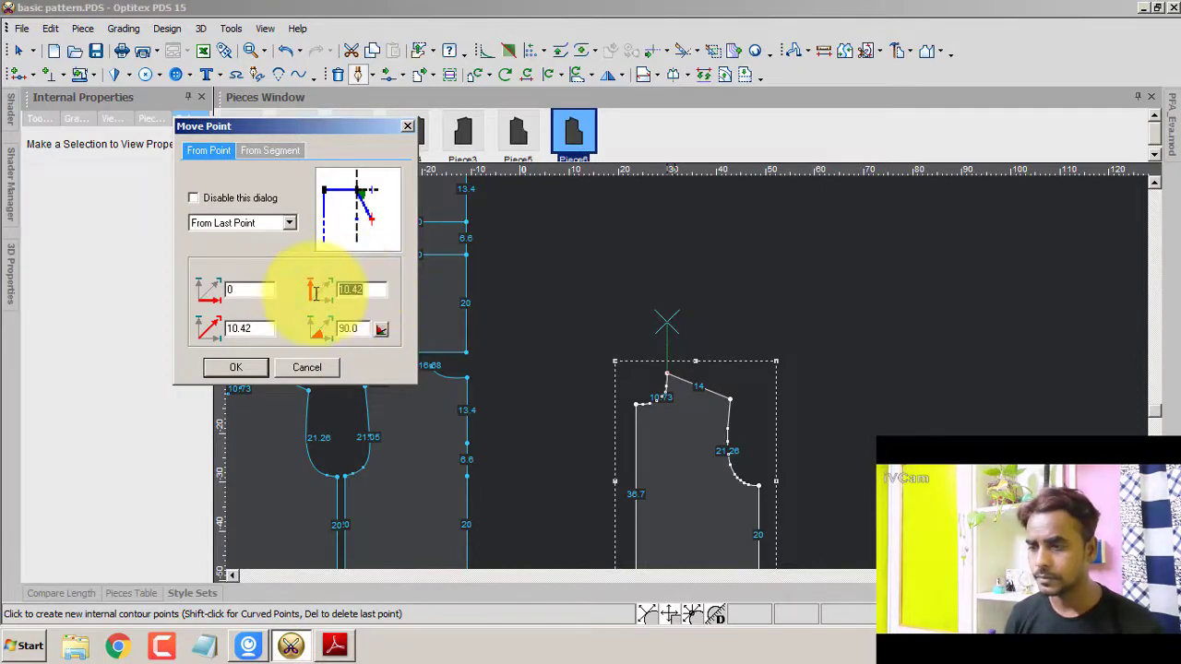
click(237, 367)
right_click(915, 298)
click(980, 311)
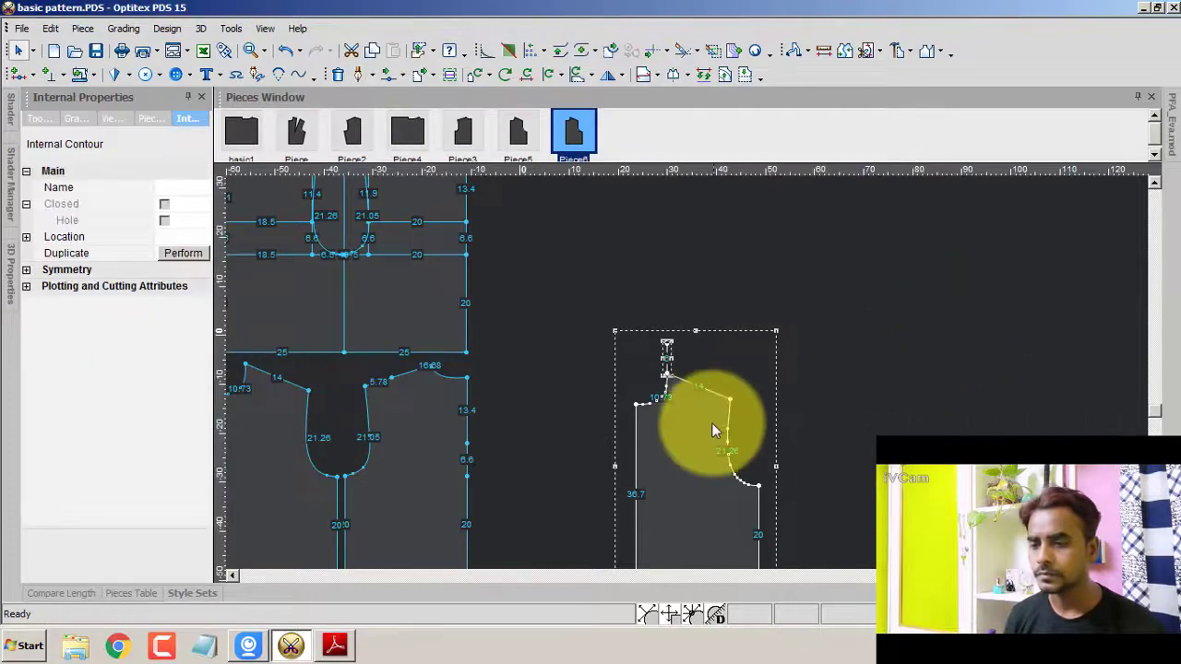
scroll(695, 426, down, 2)
scroll(695, 371, up, 1)
scroll(686, 366, up, 1)
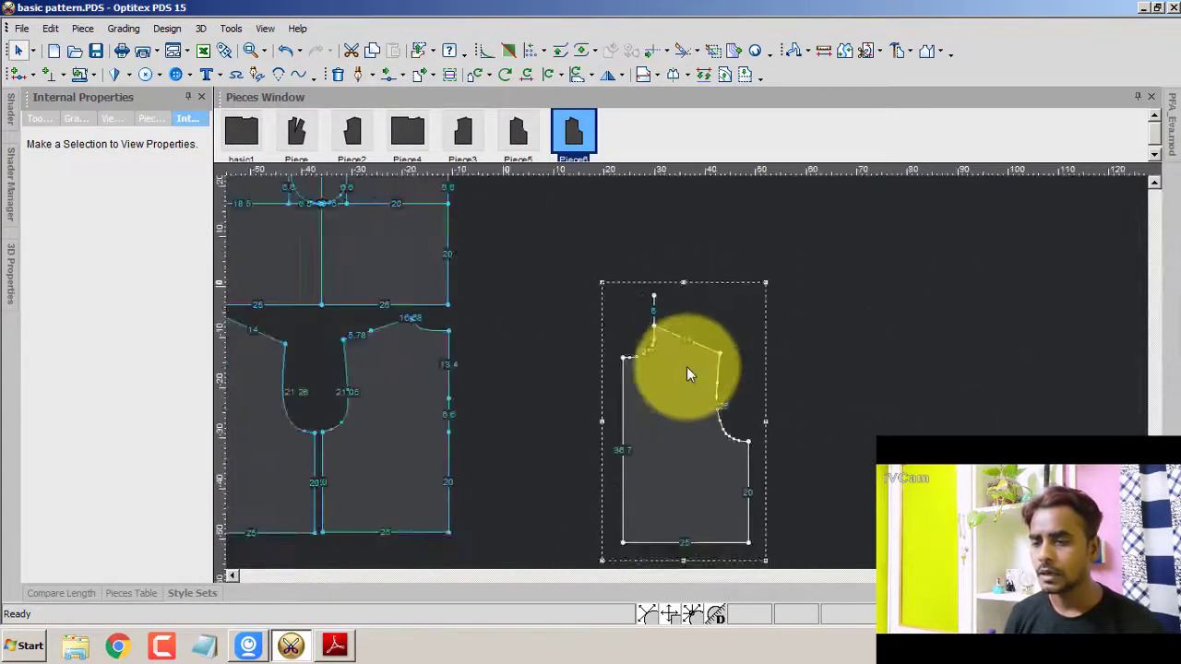
- Check the U4 point raised 6 above U in the DAVANTI draft, then return to Optitex
click(324, 651)
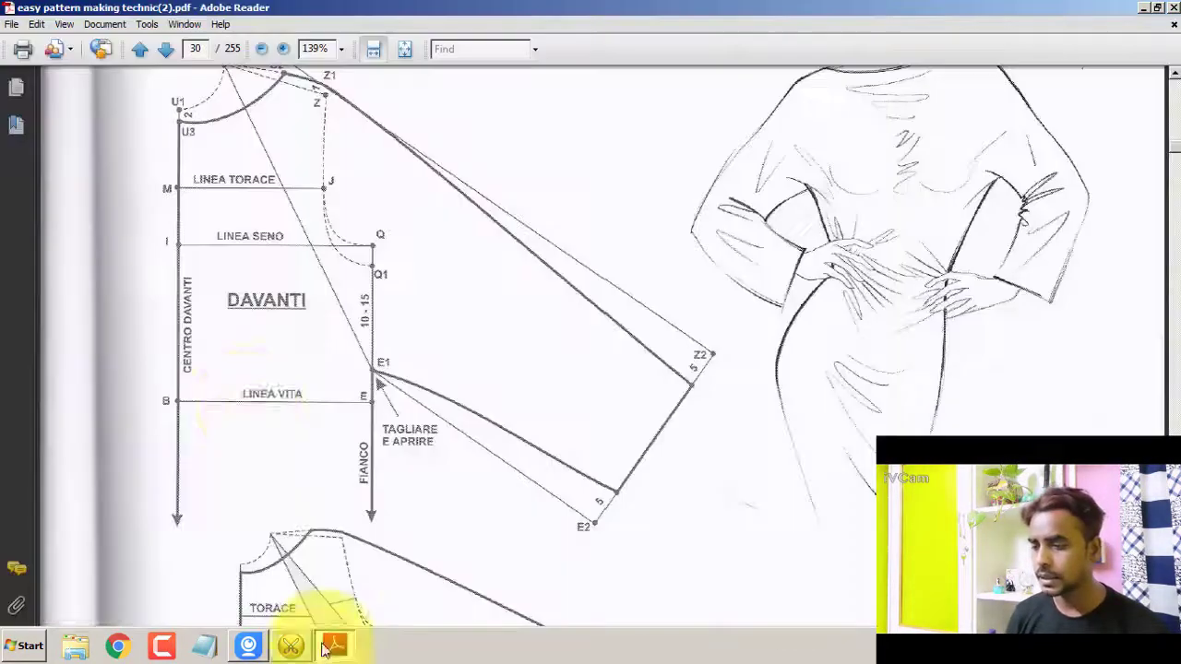
scroll(183, 136, up, 2)
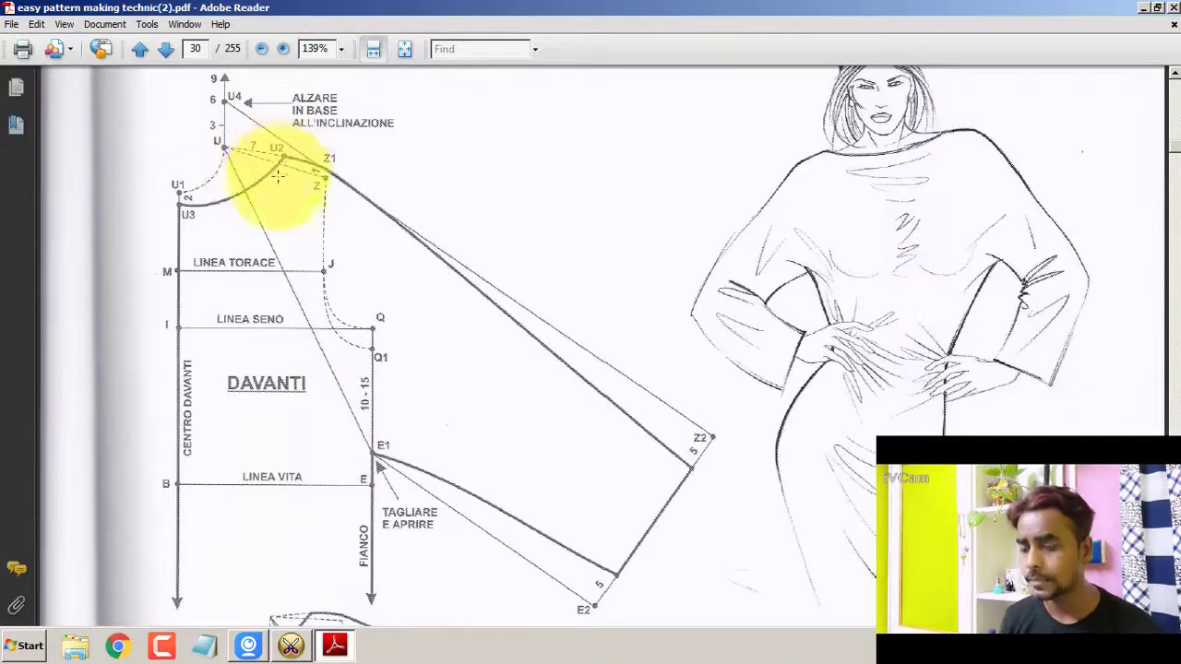
click(290, 646)
- Add a grade point 1.32 below the neckline corner on the centre front
scroll(650, 383, up, 3)
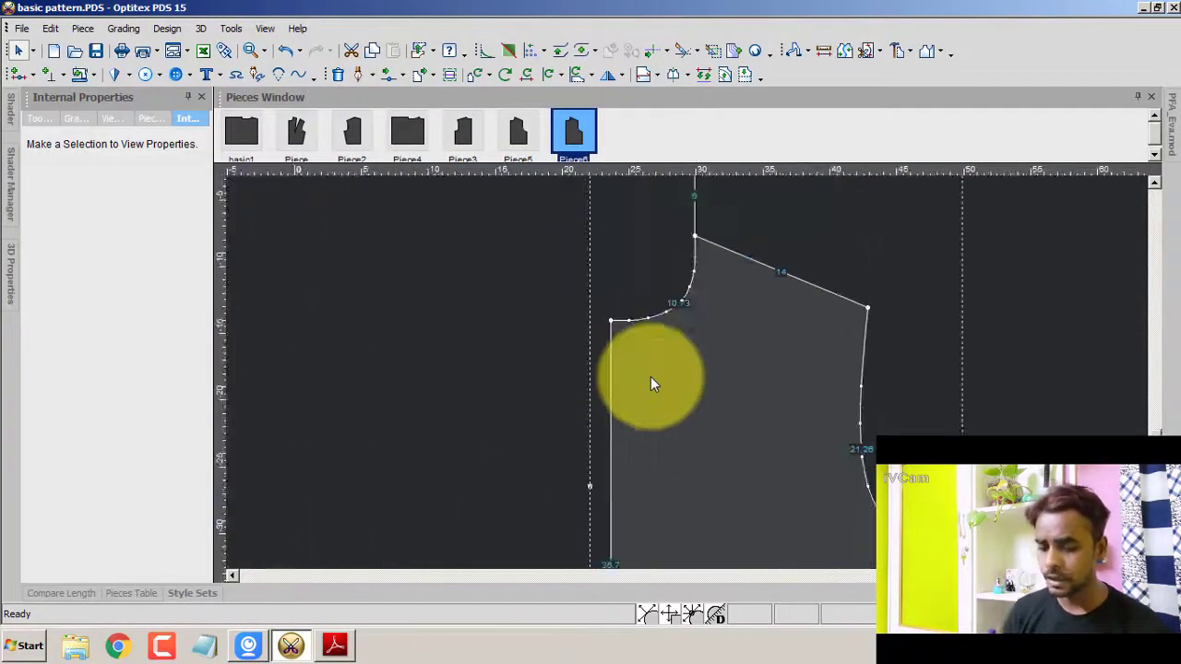
key(Insert)
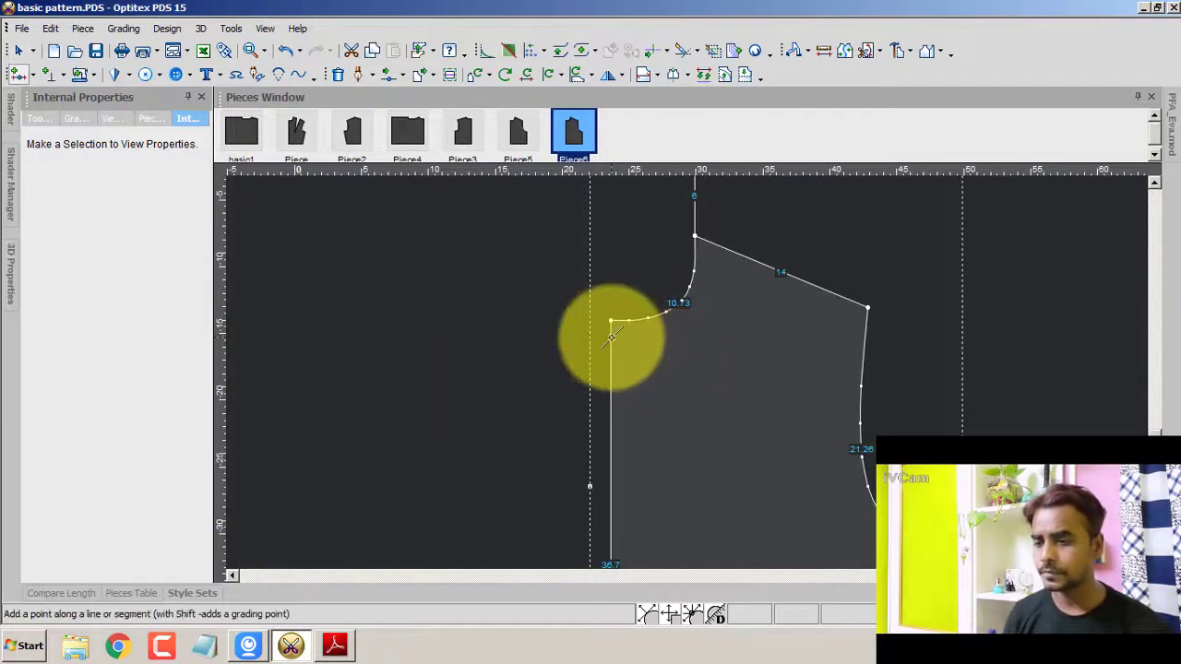
click(610, 337)
drag(295, 355, 326, 356)
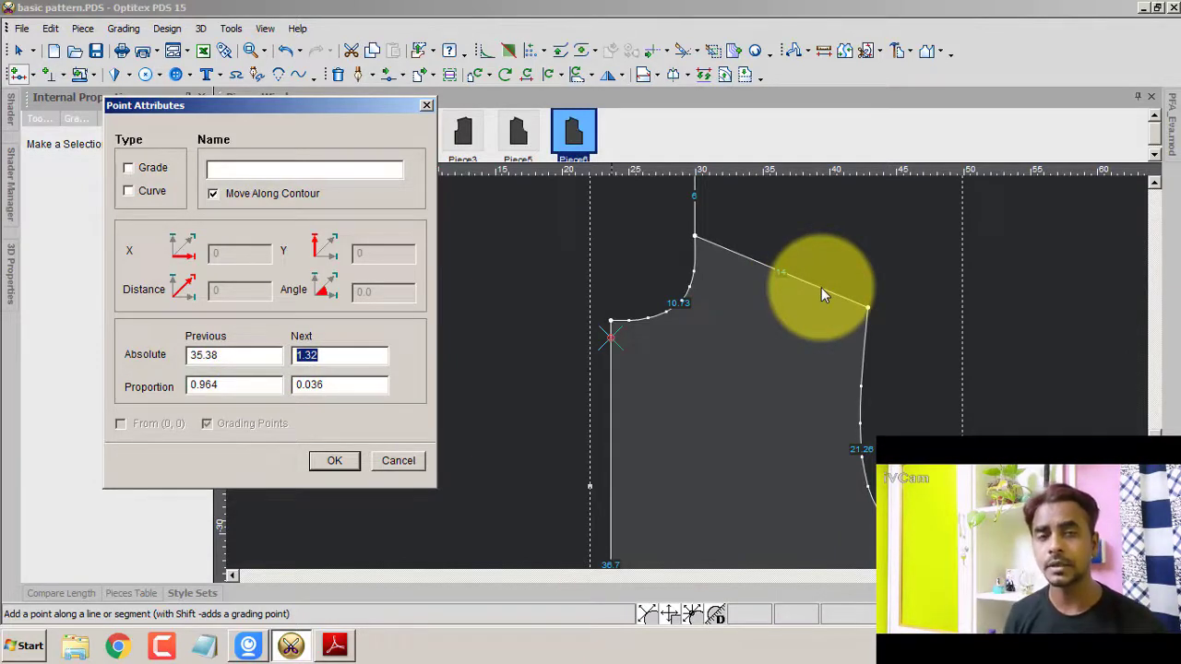
click(151, 170)
click(328, 461)
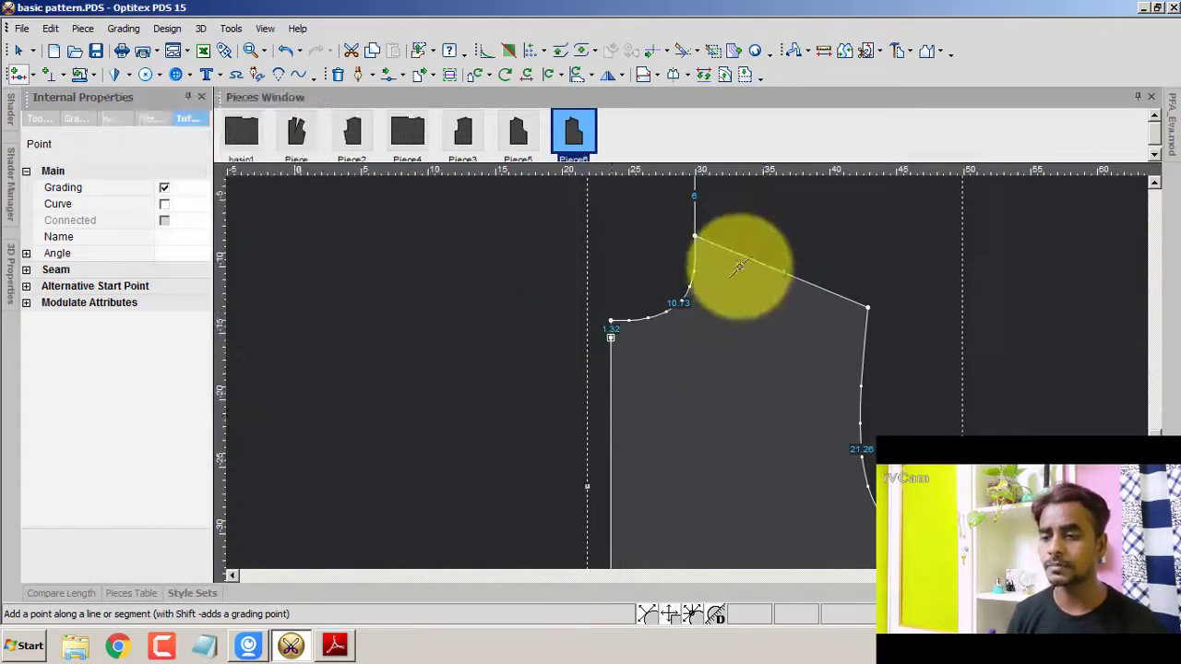
- Add a shoulder point 7 from the previous point, splitting the shoulder 7 and 7
click(723, 246)
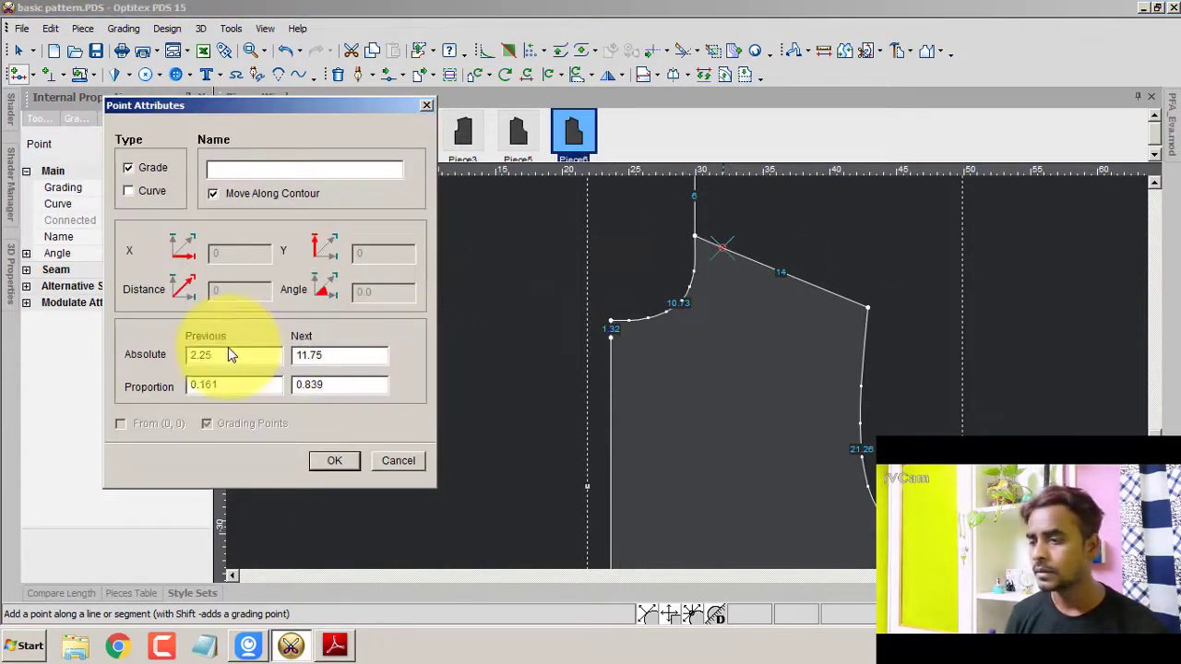
click(148, 358)
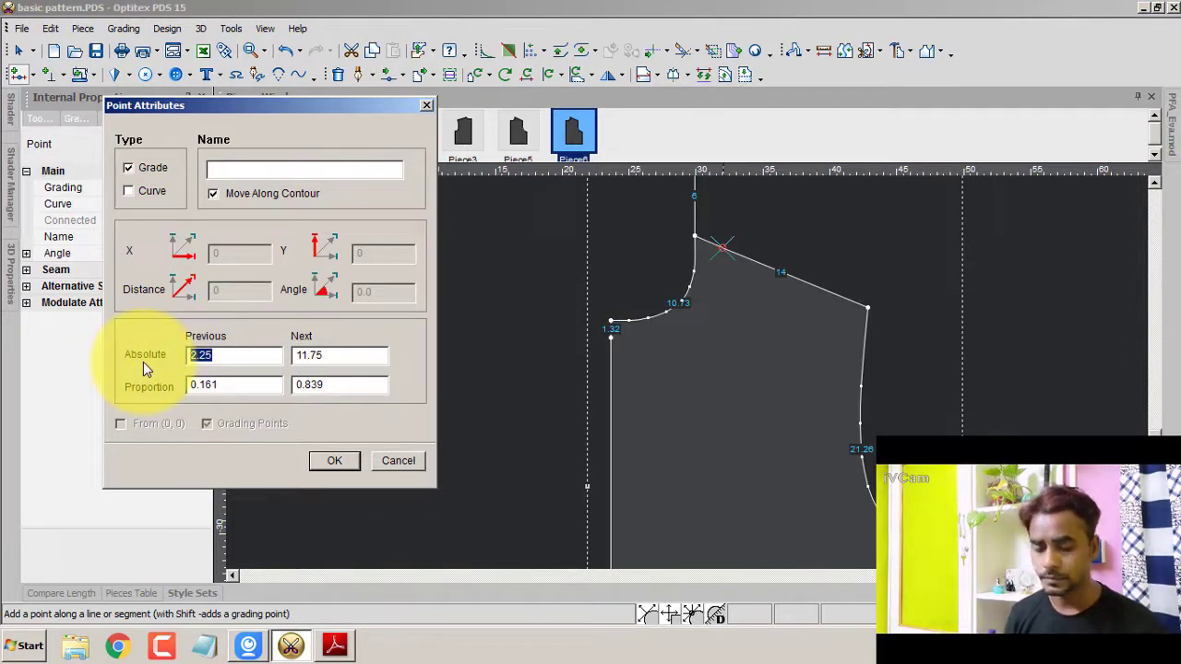
text(7)
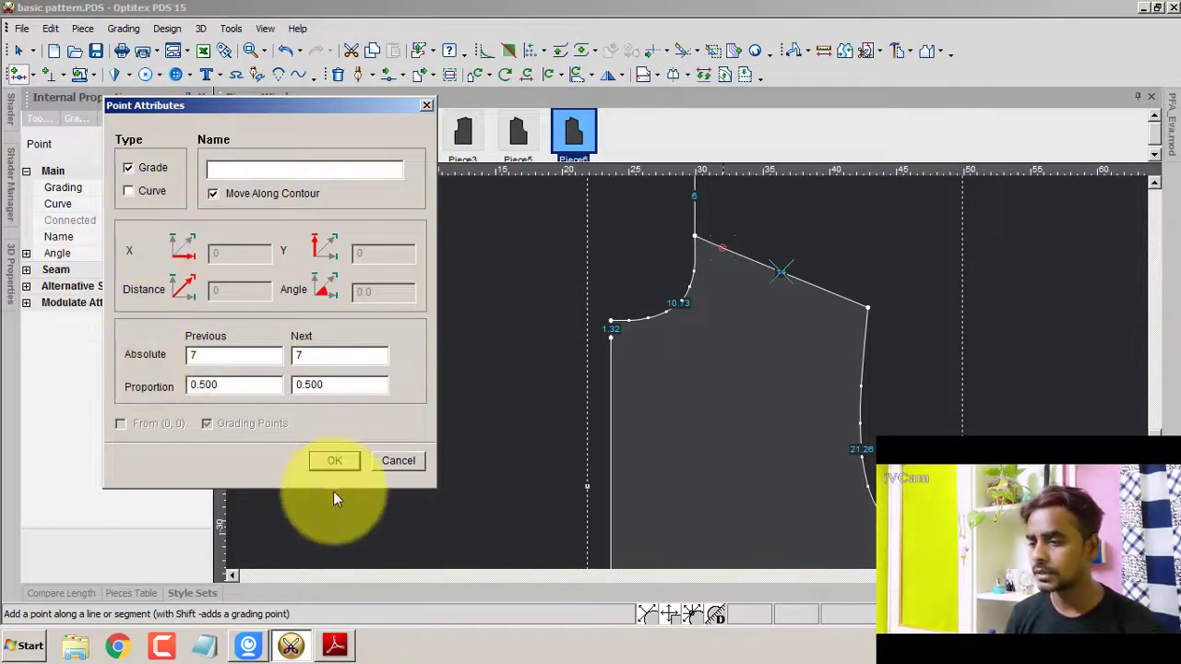
click(336, 460)
click(603, 360)
right_click(490, 224)
click(670, 338)
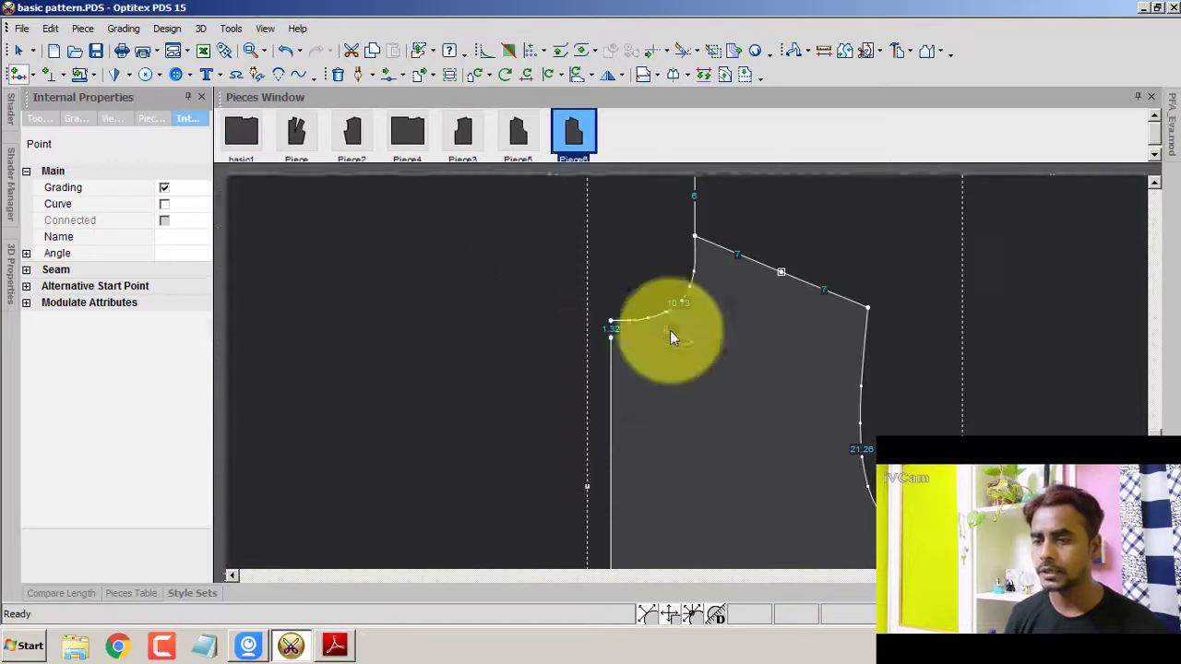
scroll(687, 374, down, 3)
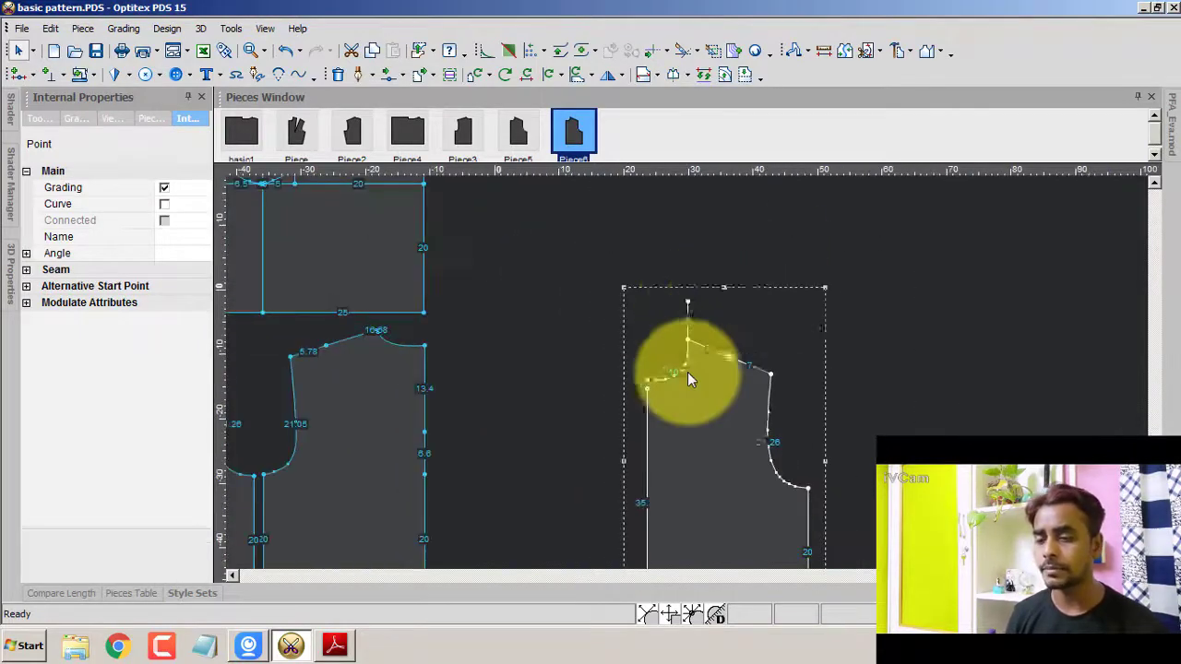
scroll(692, 383, up, 1)
scroll(699, 392, down, 2)
scroll(694, 461, down, 1)
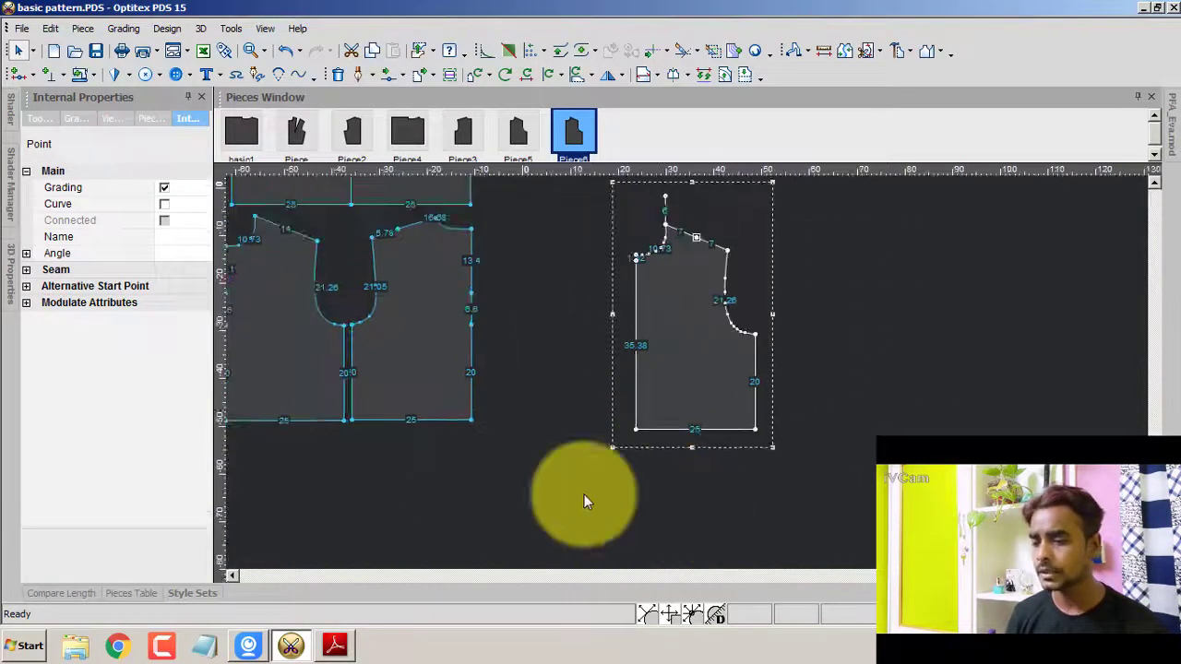
click(334, 645)
- Review the E1-to-E2 sleeve extension on the DAVANTI draft, then return to Optitex
scroll(697, 434, down, 3)
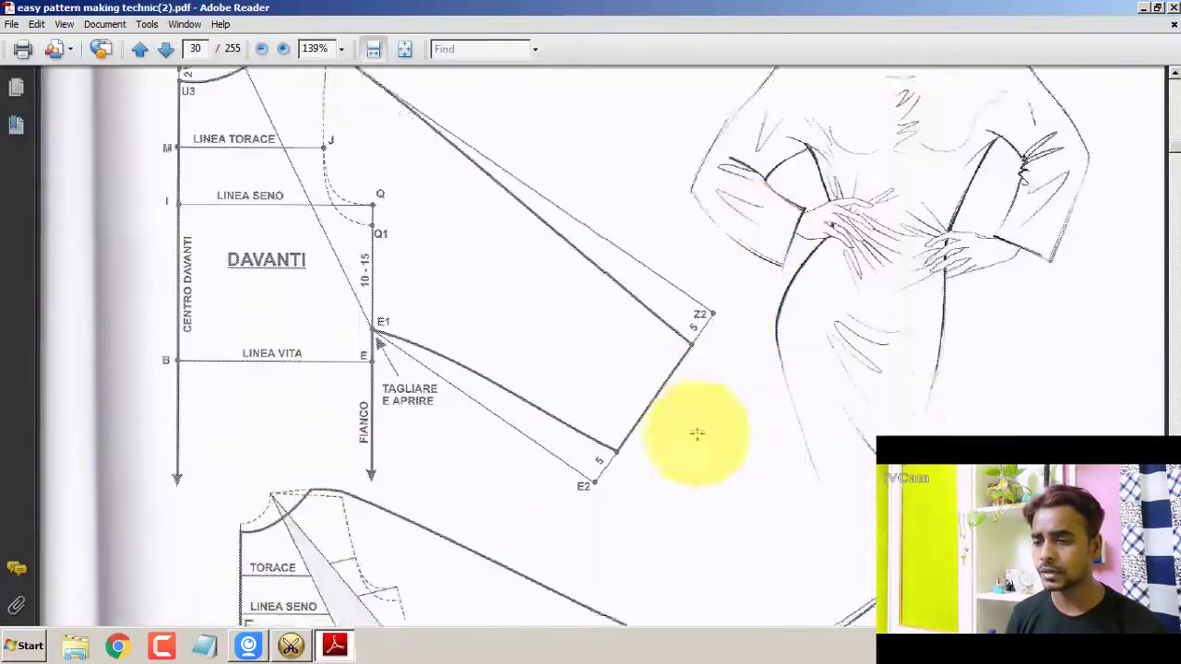
scroll(697, 434, down, 1)
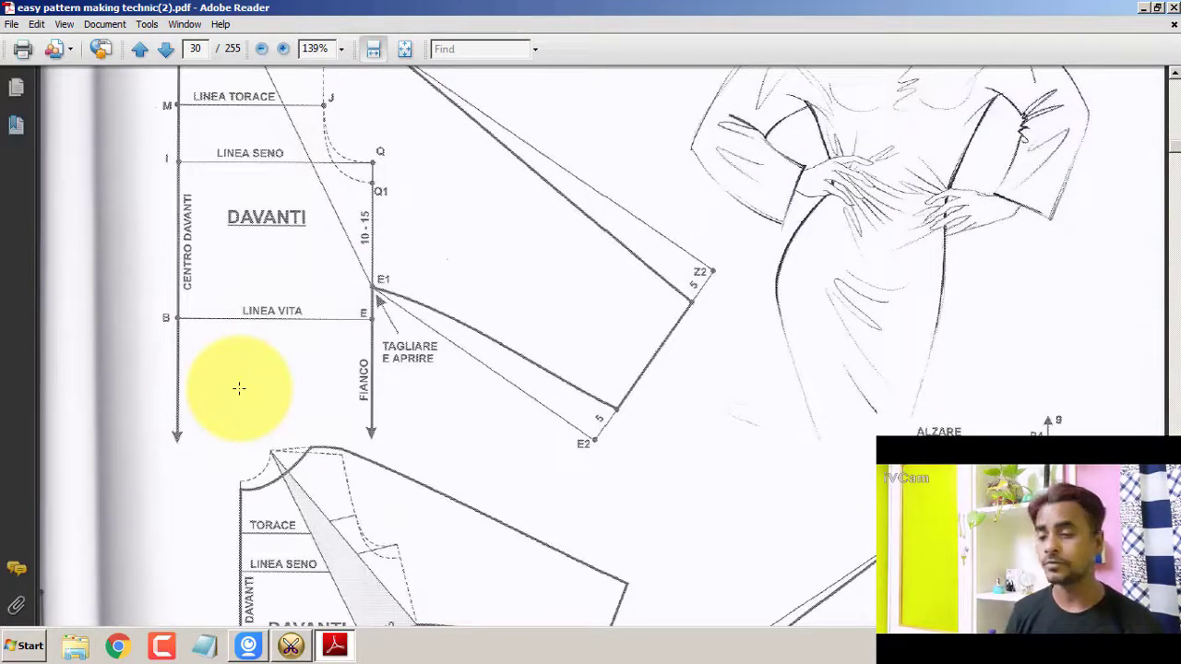
scroll(895, 362, down, 2)
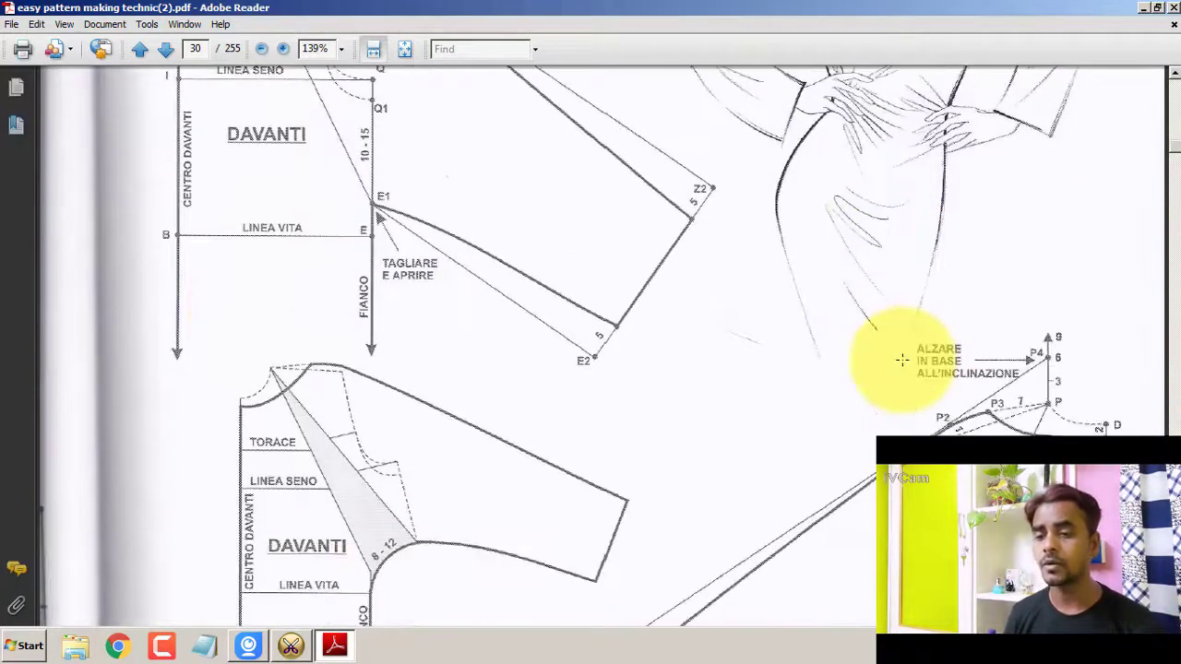
scroll(896, 360, down, 5)
scroll(898, 357, up, 5)
scroll(870, 340, up, 2)
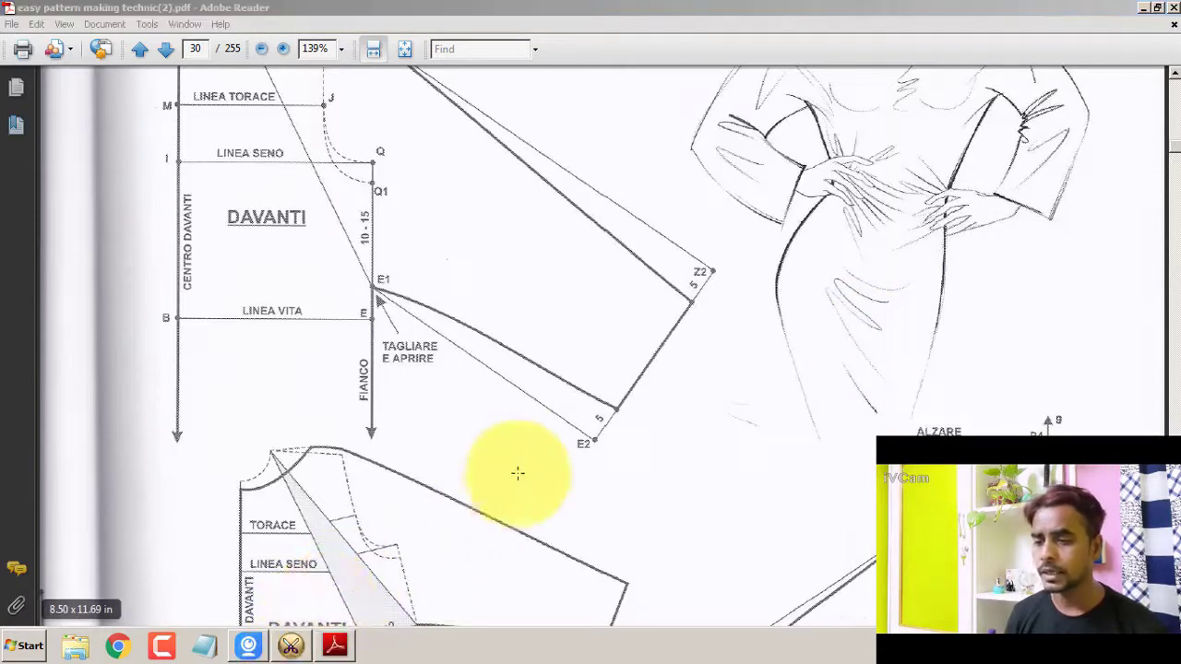
click(291, 646)
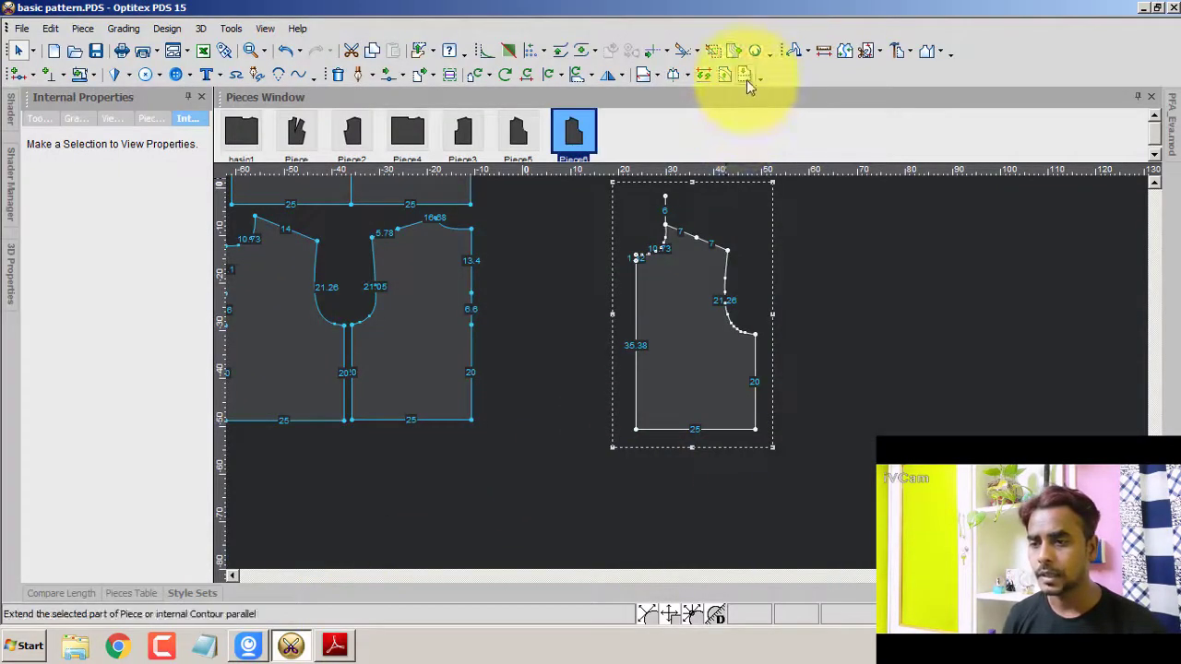
- Extend Piece6's bottom edge parallel by 30, making the side 50 and centre front 65.38
click(745, 76)
click(755, 429)
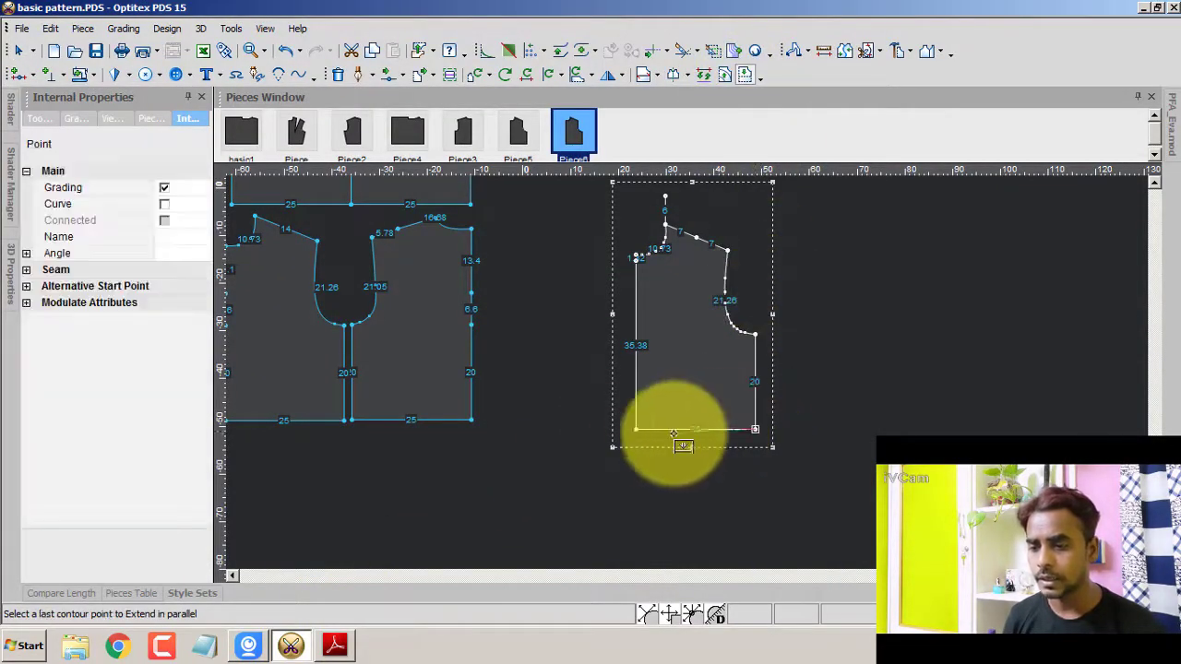
click(636, 429)
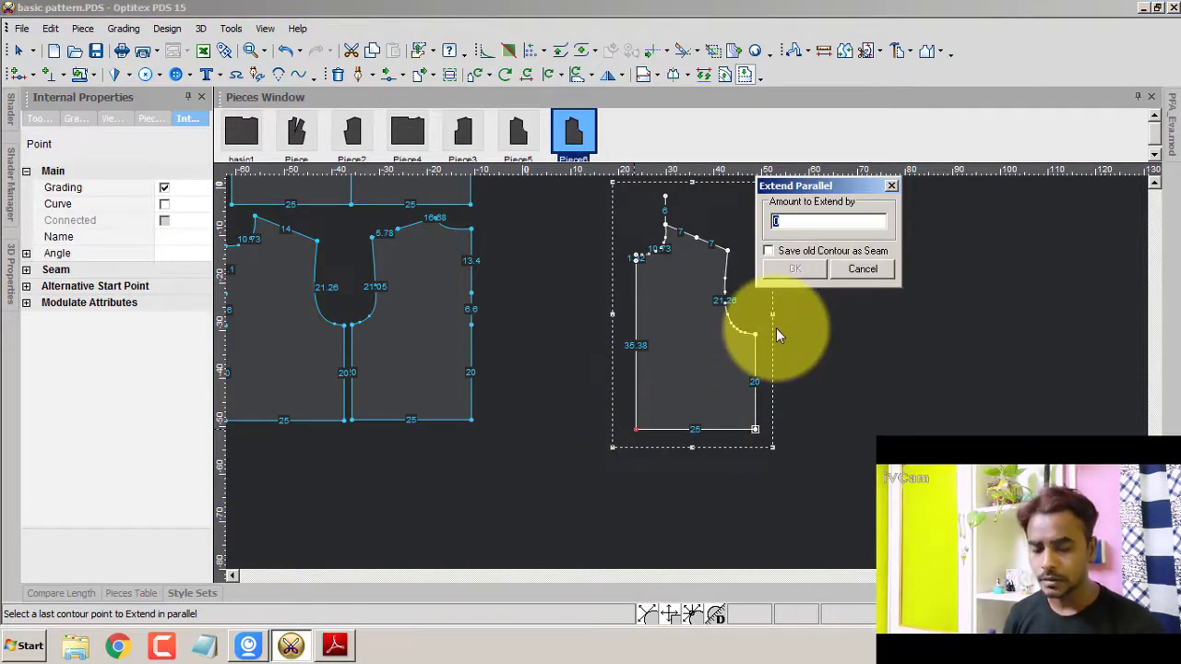
text(25)
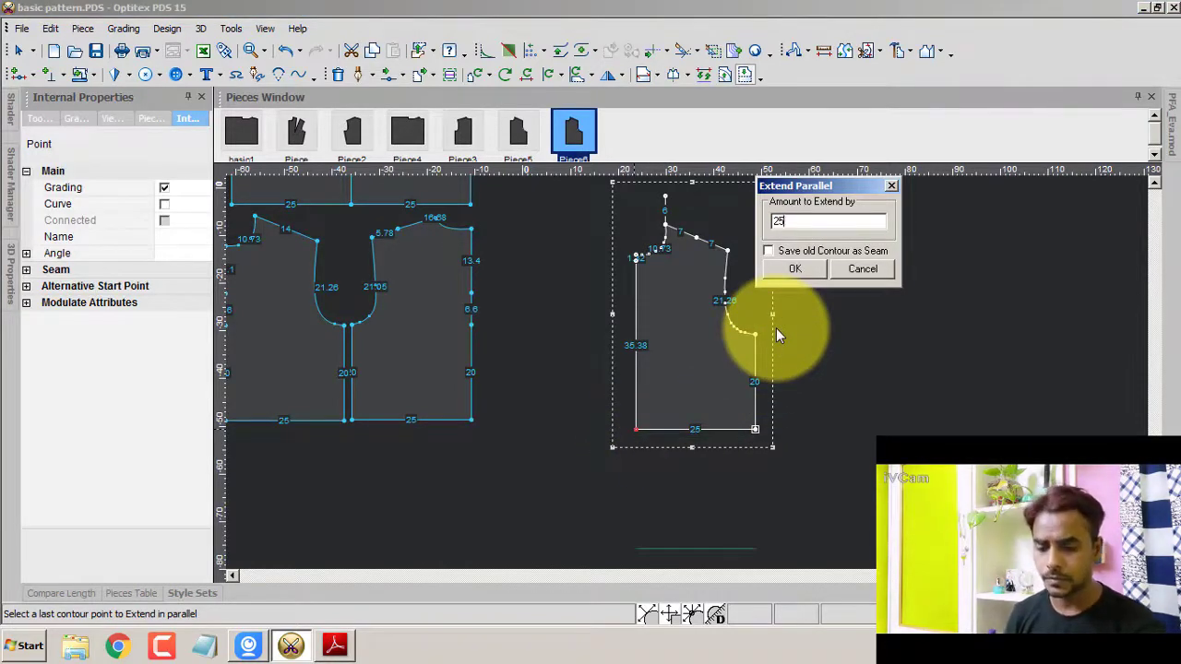
key(BackSpace)
key(BackSpace)
text(30)
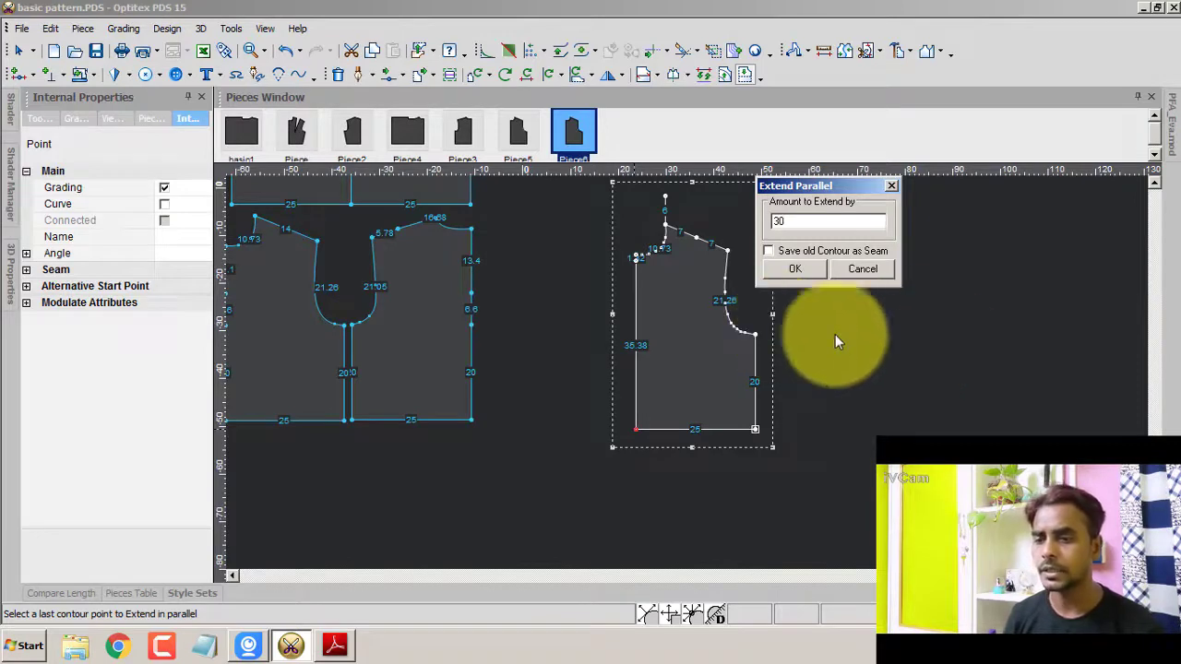
click(795, 269)
right_click(517, 298)
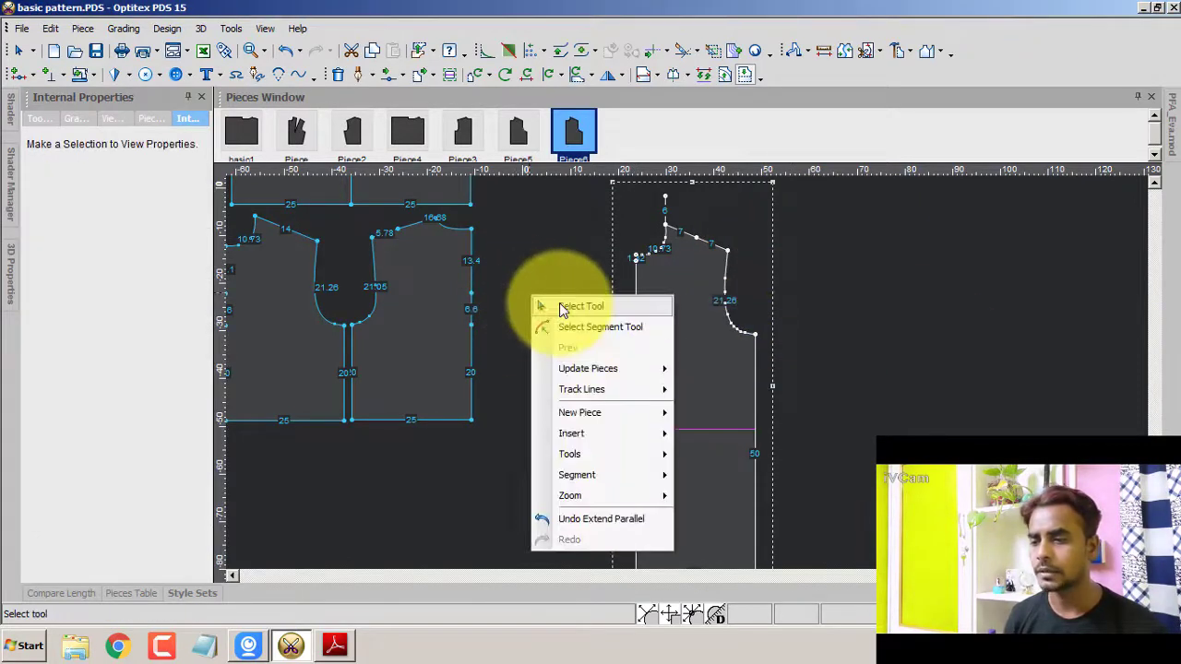
click(545, 304)
scroll(709, 459, down, 1)
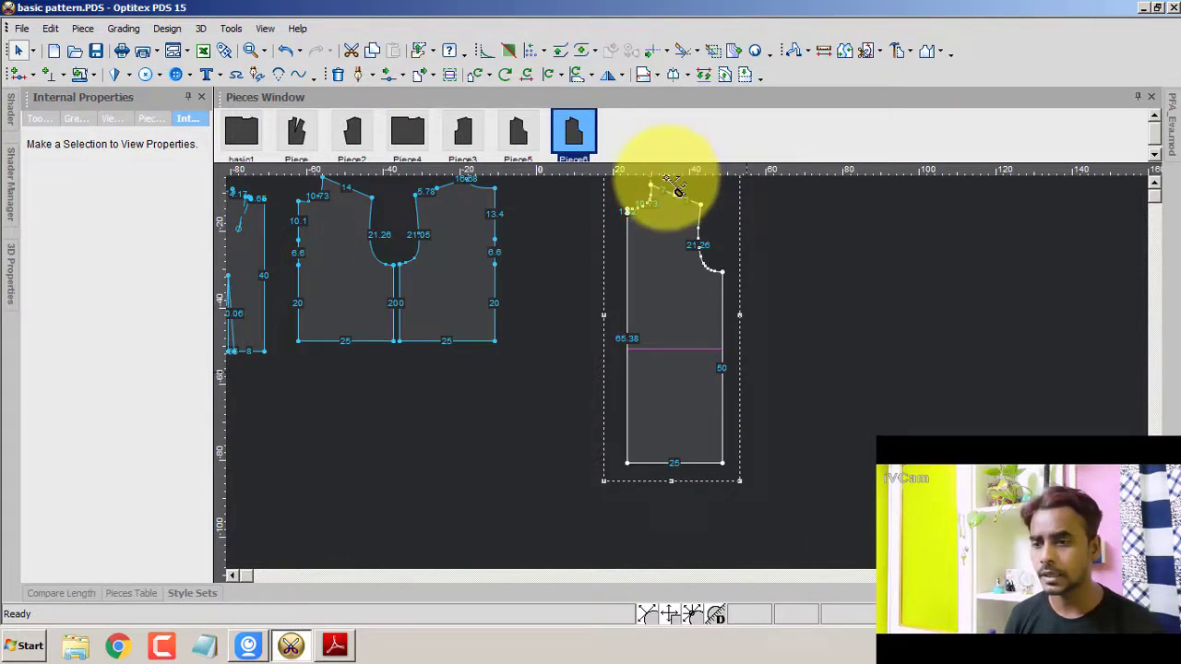
- Measure Piece6 from the shoulder point to the hem, reading 73
click(651, 186)
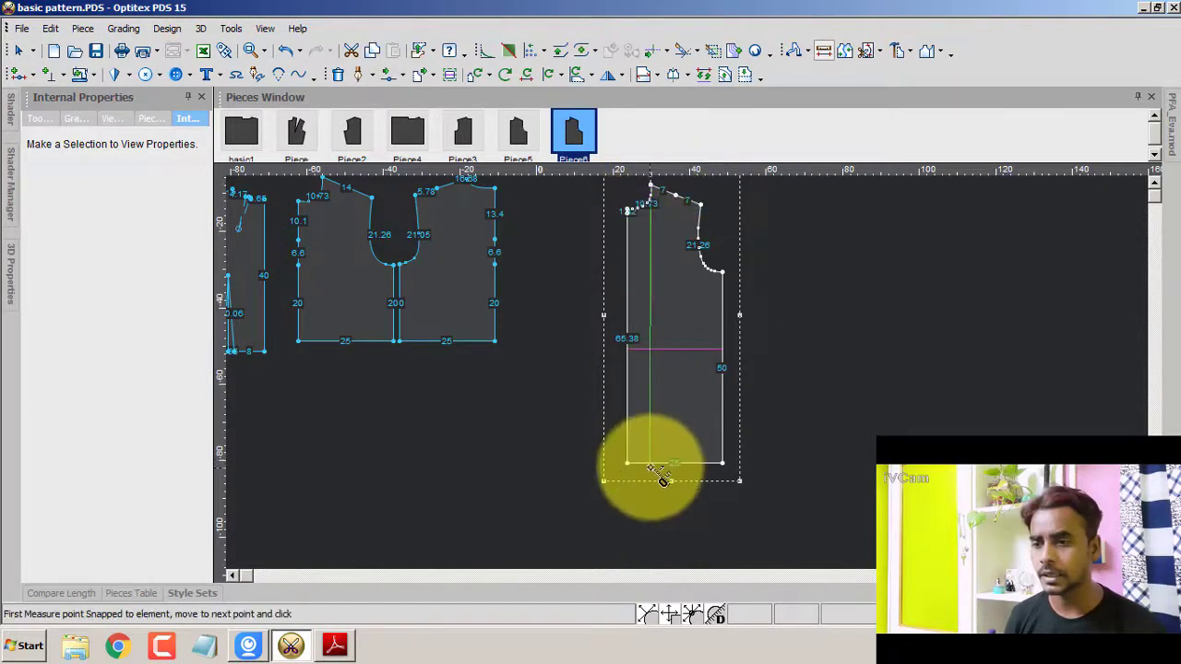
click(650, 467)
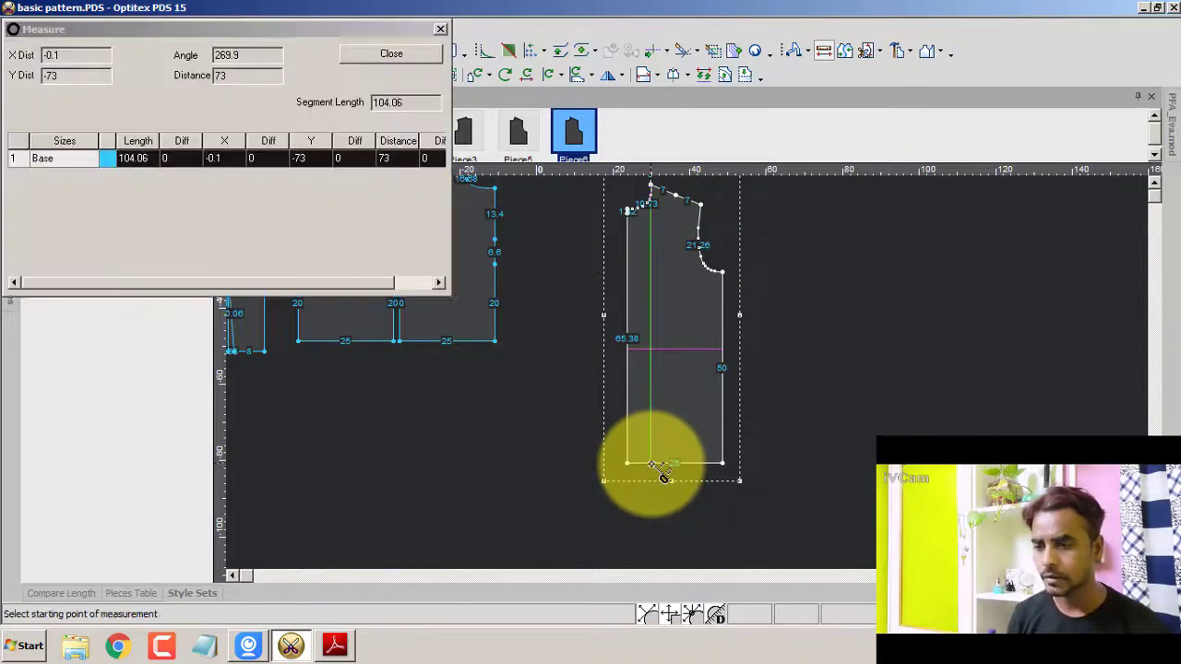
click(248, 74)
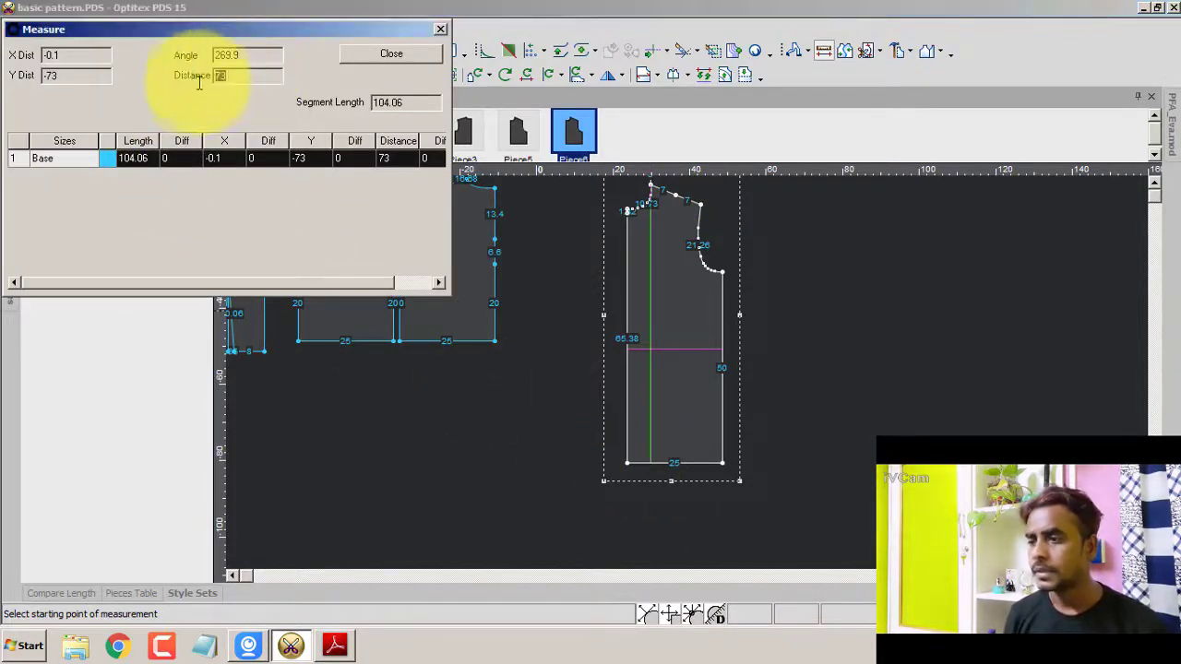
click(427, 55)
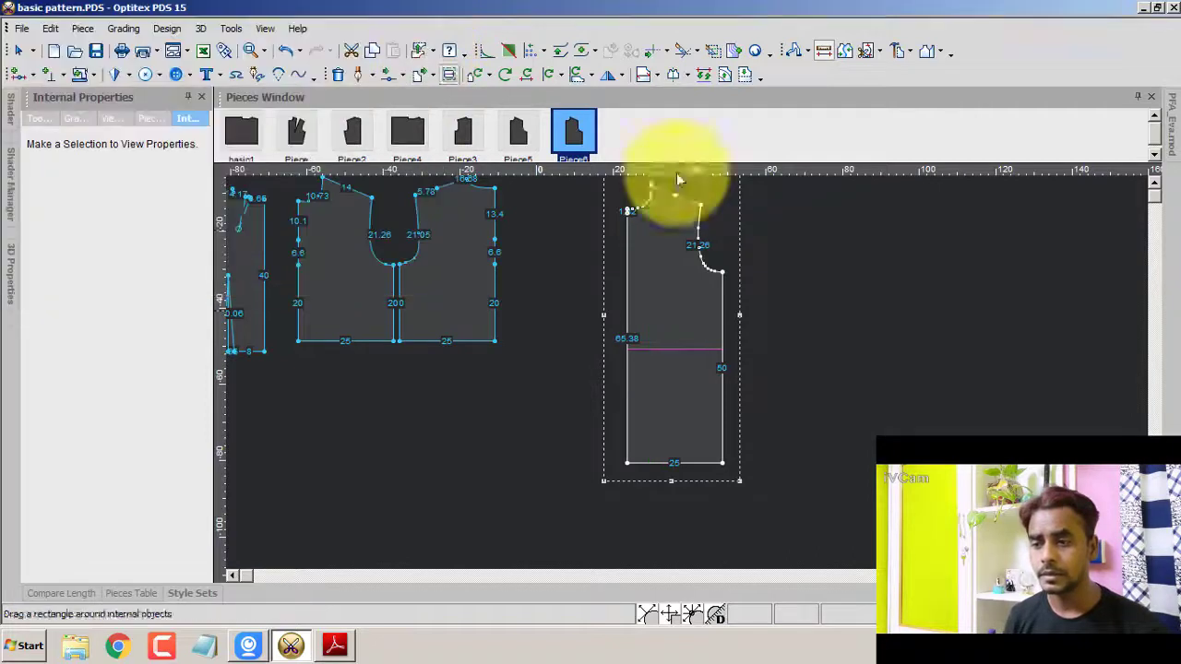
right_click(799, 217)
click(812, 230)
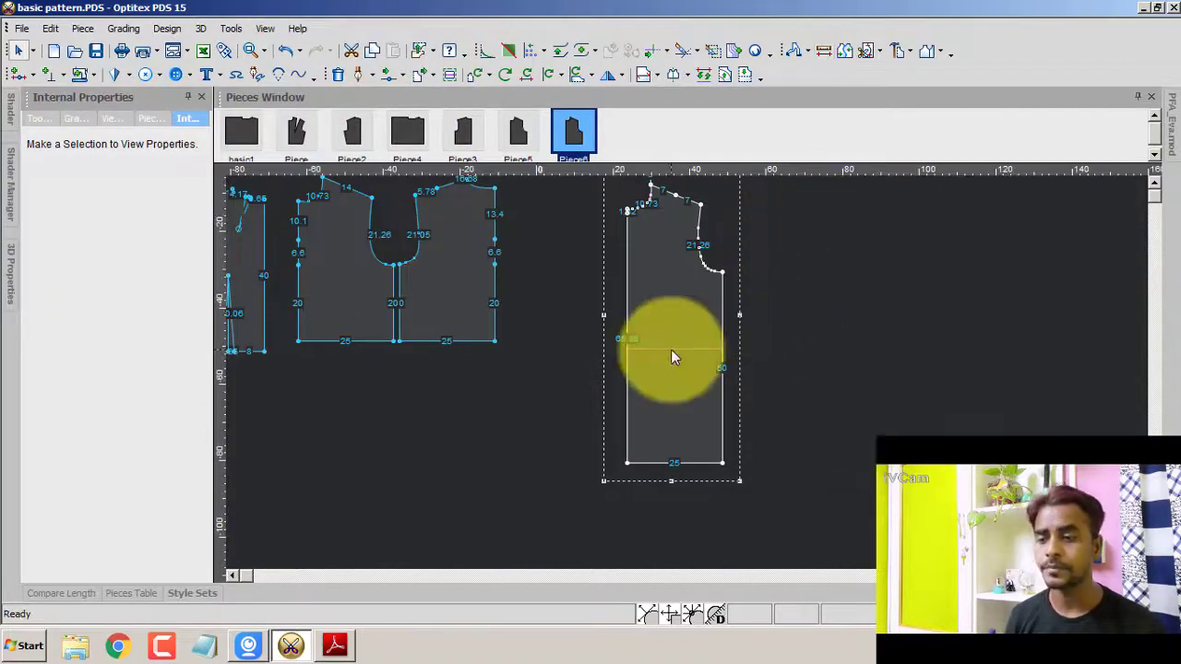
- Delete the pink track line from the current piece only
click(671, 349)
key(Delete)
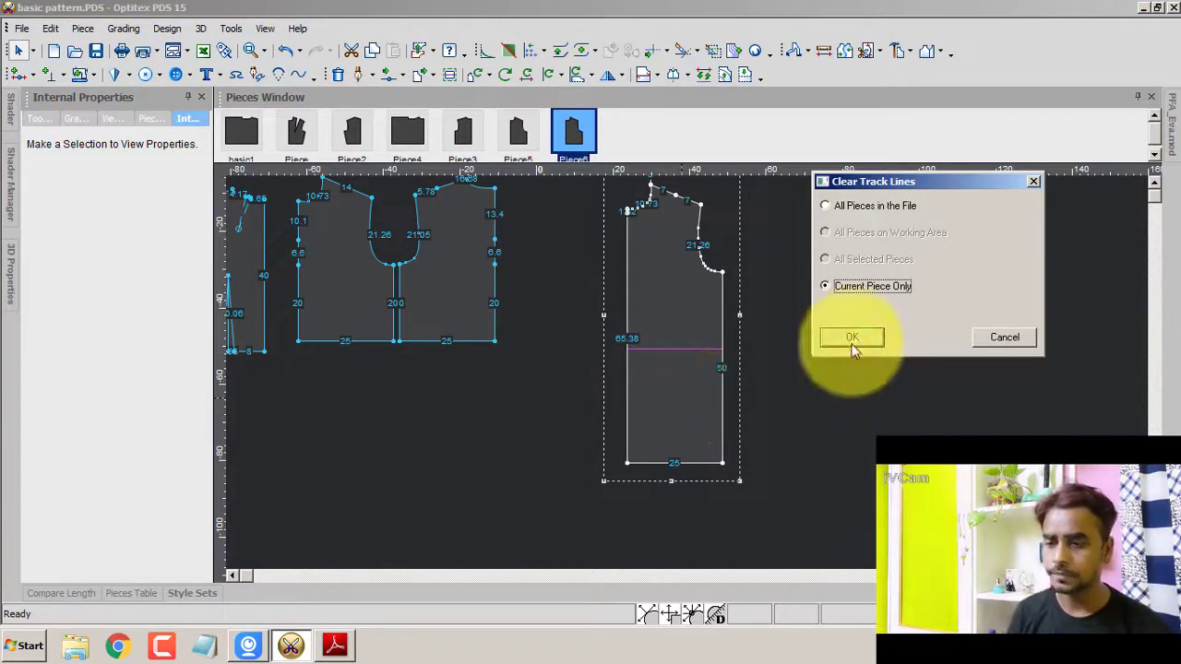
click(851, 337)
scroll(667, 307, up, 1)
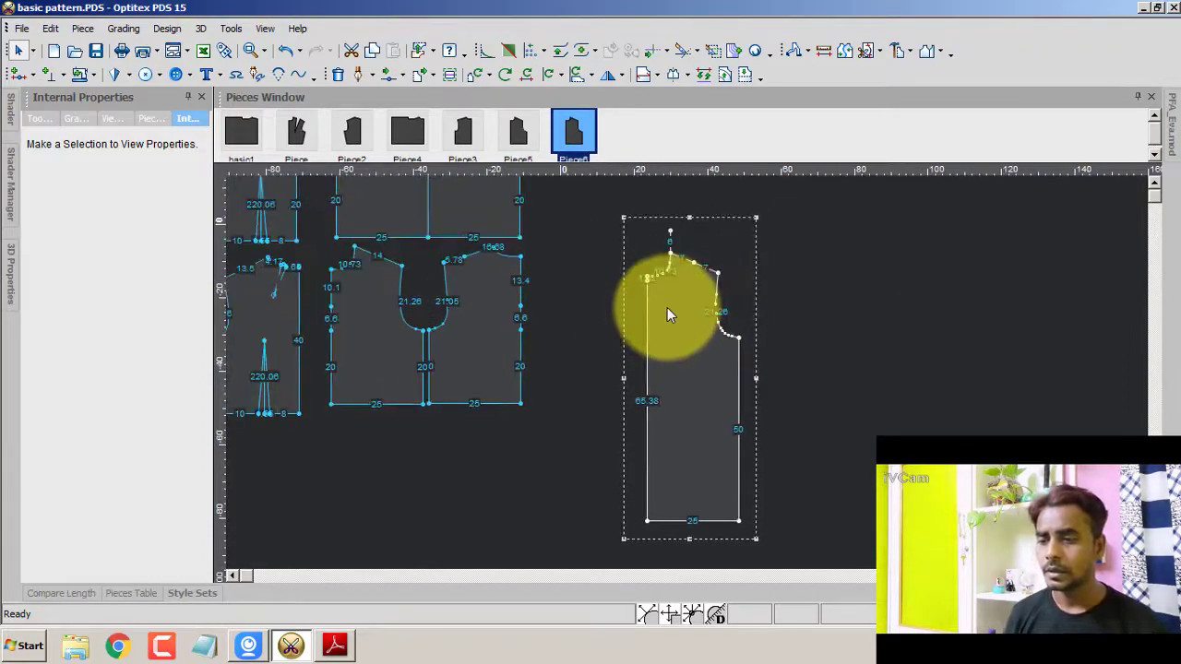
scroll(667, 308, up, 1)
scroll(690, 336, up, 1)
scroll(695, 315, up, 1)
scroll(687, 374, down, 1)
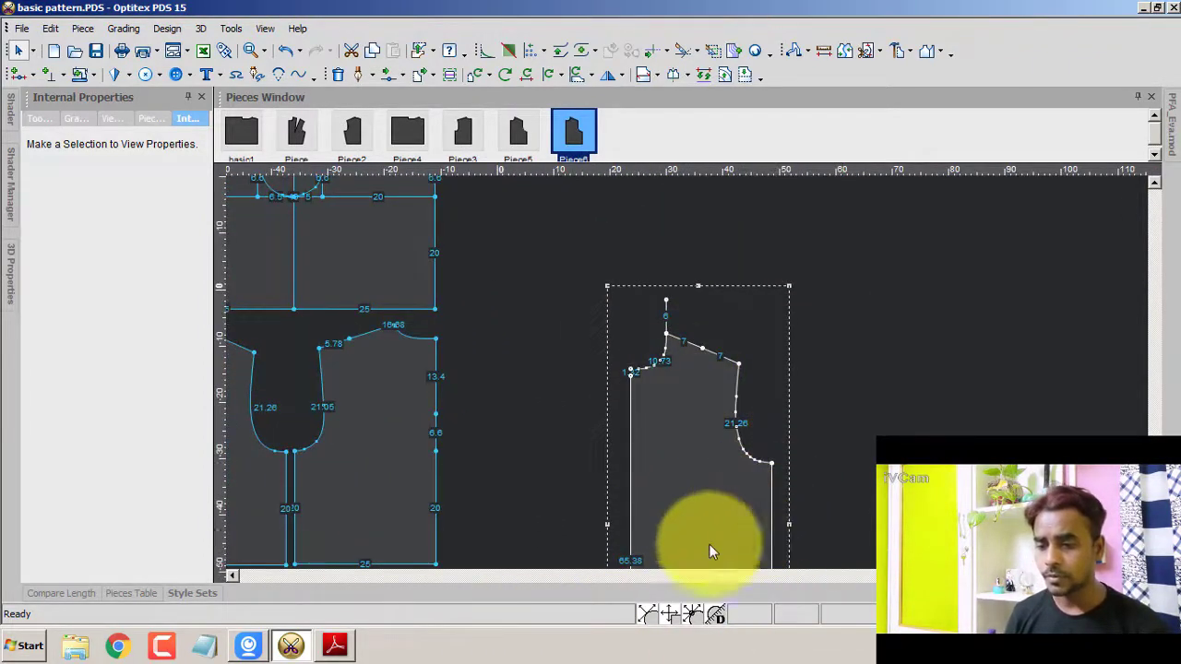
- In Adobe Reader, check the 10–15 span between Q1 and E1 on the front draft
click(334, 646)
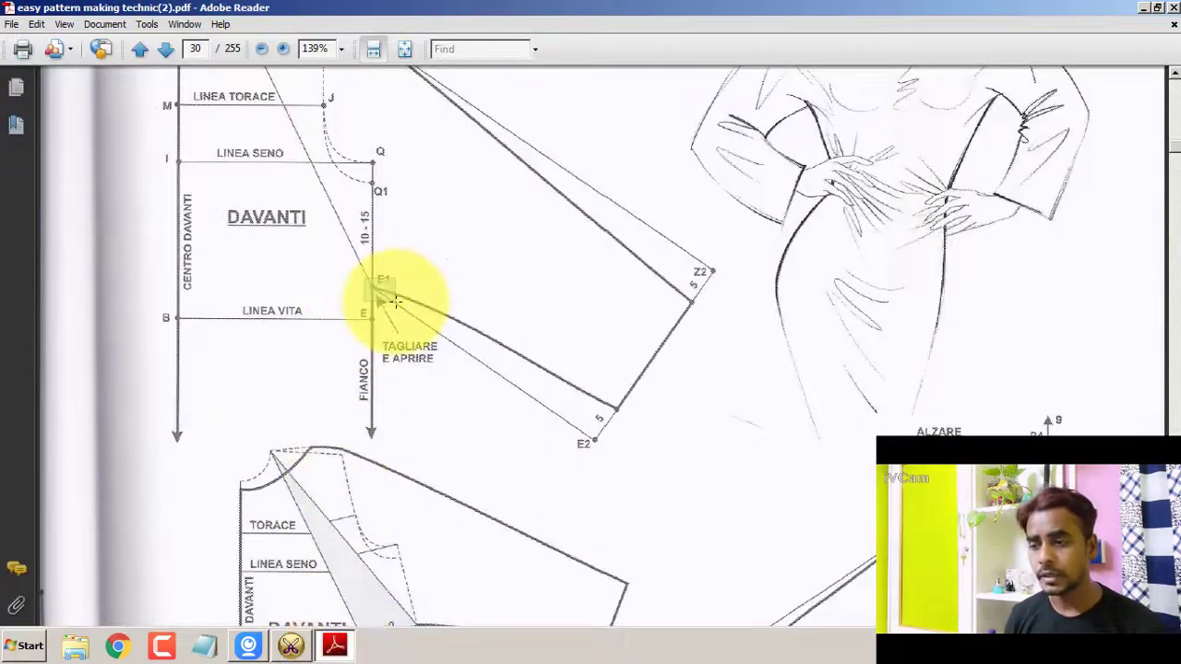
drag(363, 277, 396, 304)
click(351, 280)
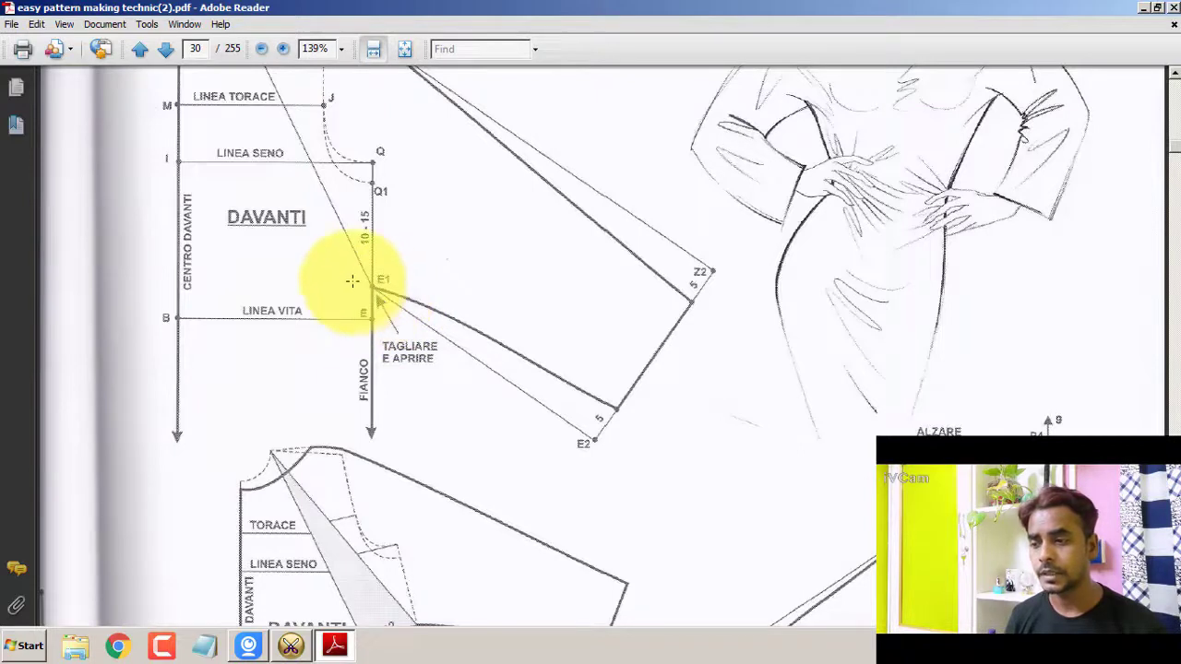
drag(353, 200, 381, 263)
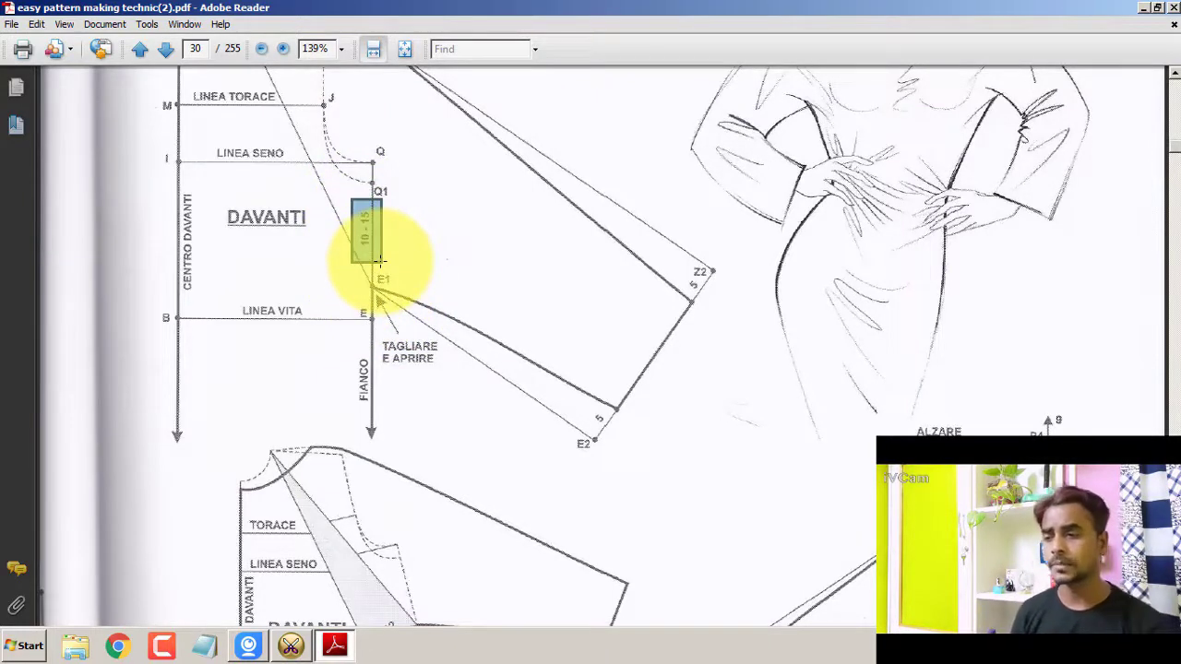
scroll(375, 231, up, 1)
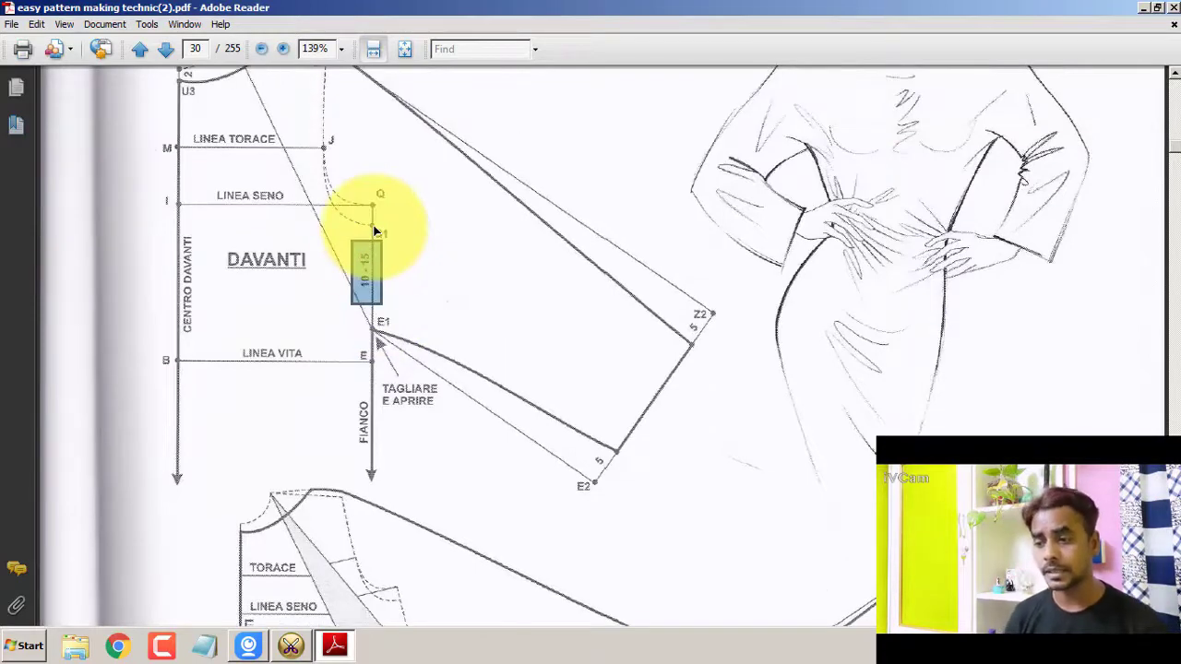
click(335, 644)
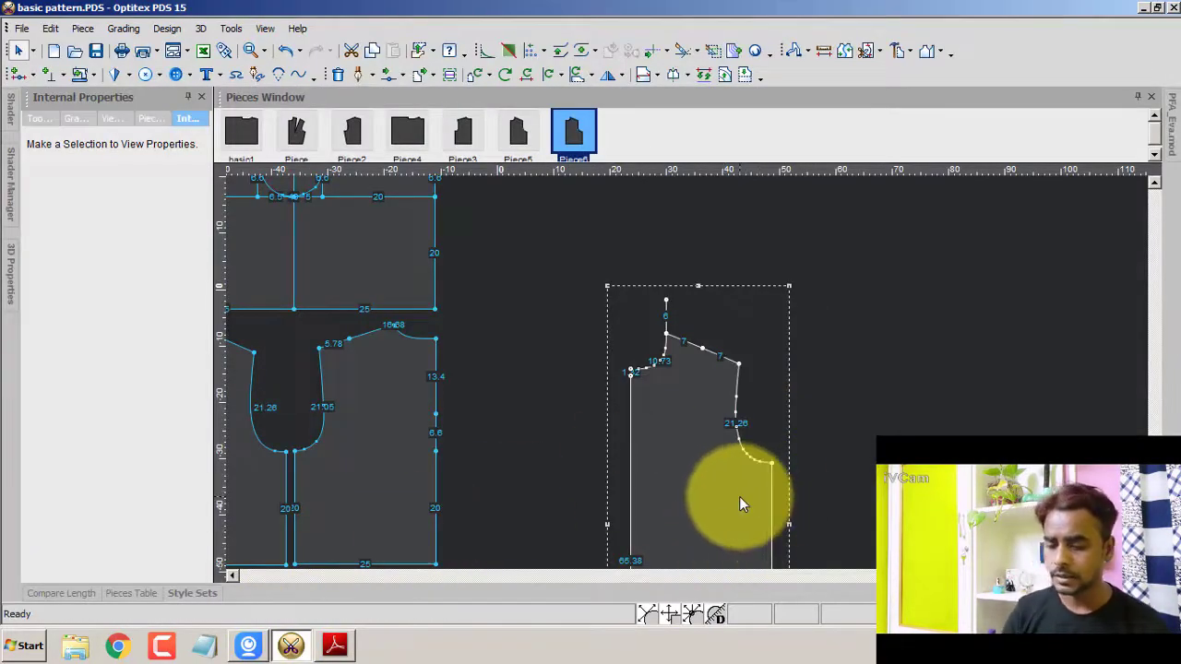
- Add a point on Piece6's side seam with Previous Absolute distance 12
click(770, 489)
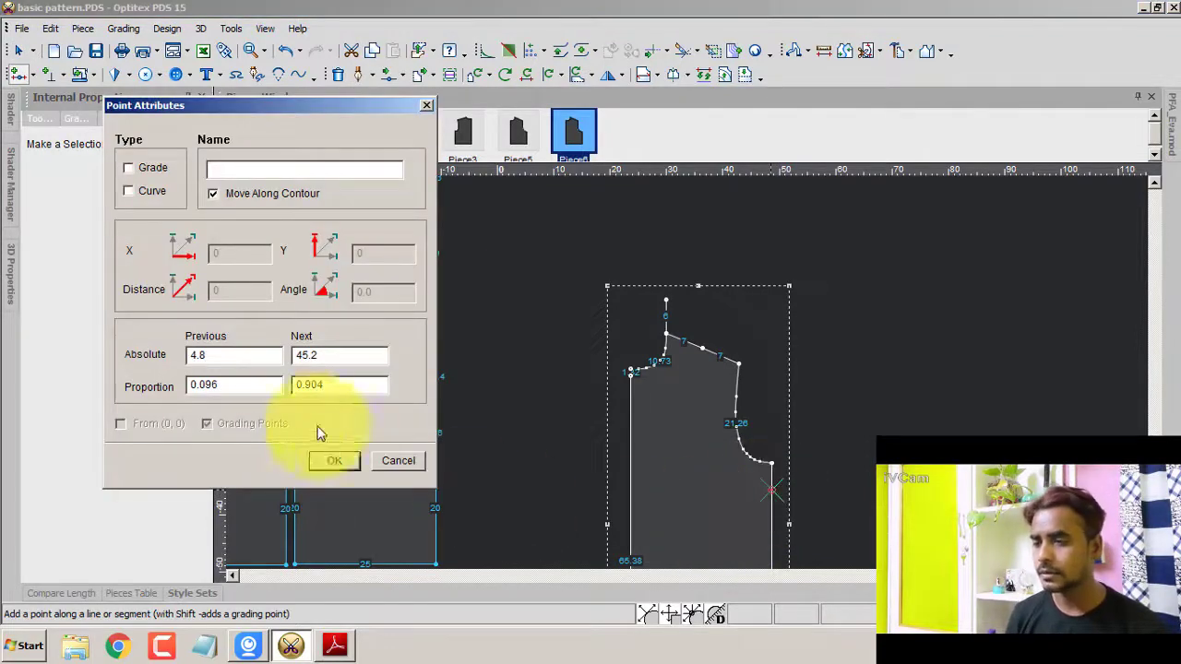
double_click(200, 355)
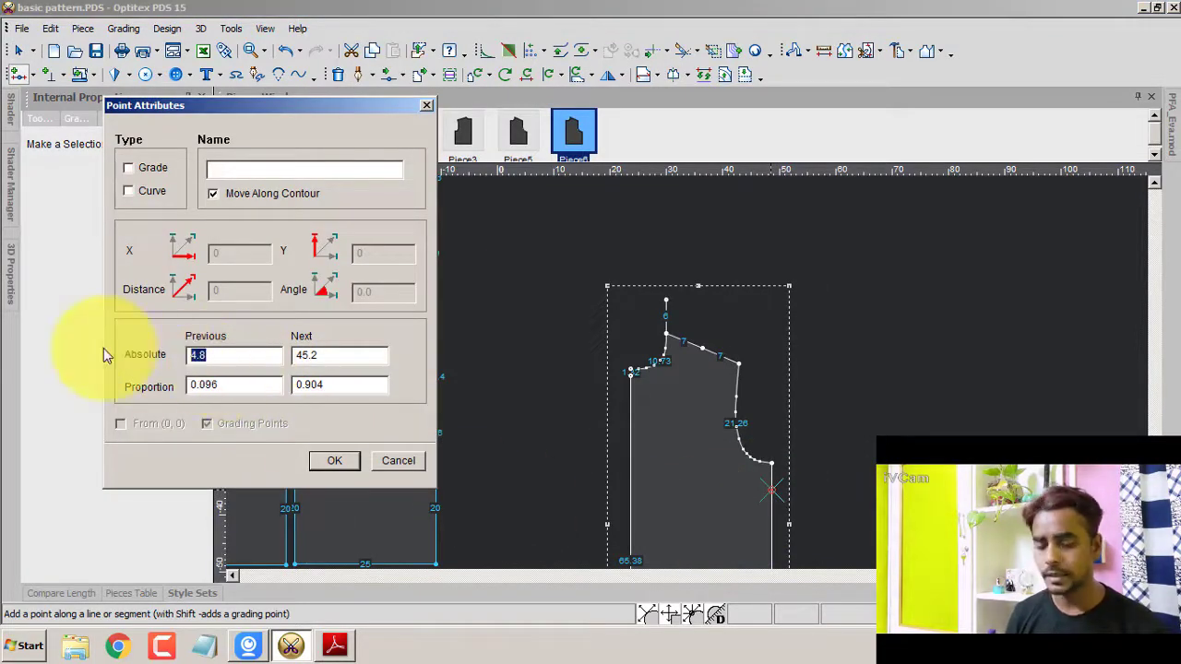
text(12)
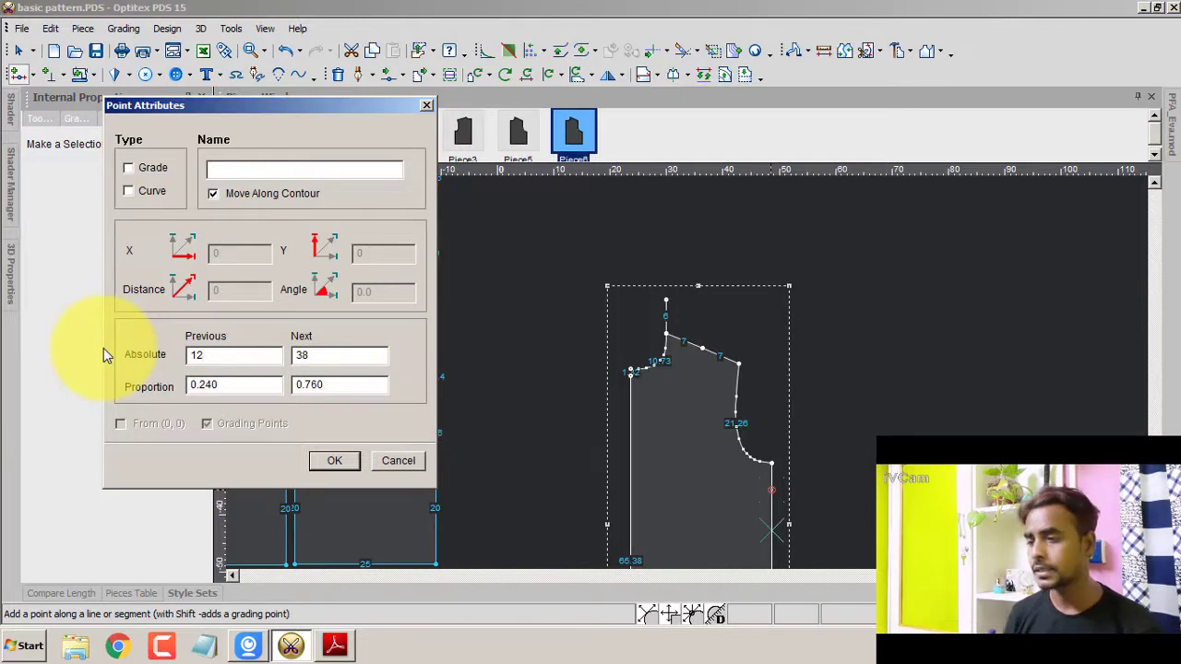
click(334, 461)
right_click(814, 317)
click(853, 330)
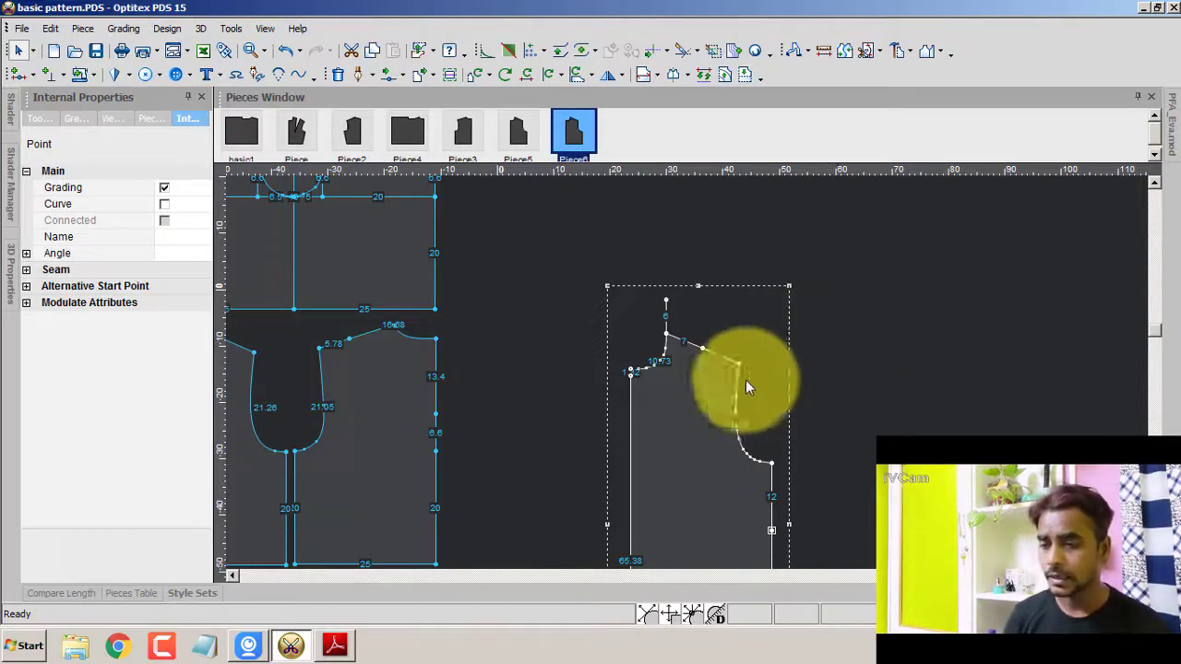
- Drag a horizontal guideline down from the top ruler across Piece6
click(681, 395)
scroll(688, 371, up, 2)
scroll(691, 357, down, 2)
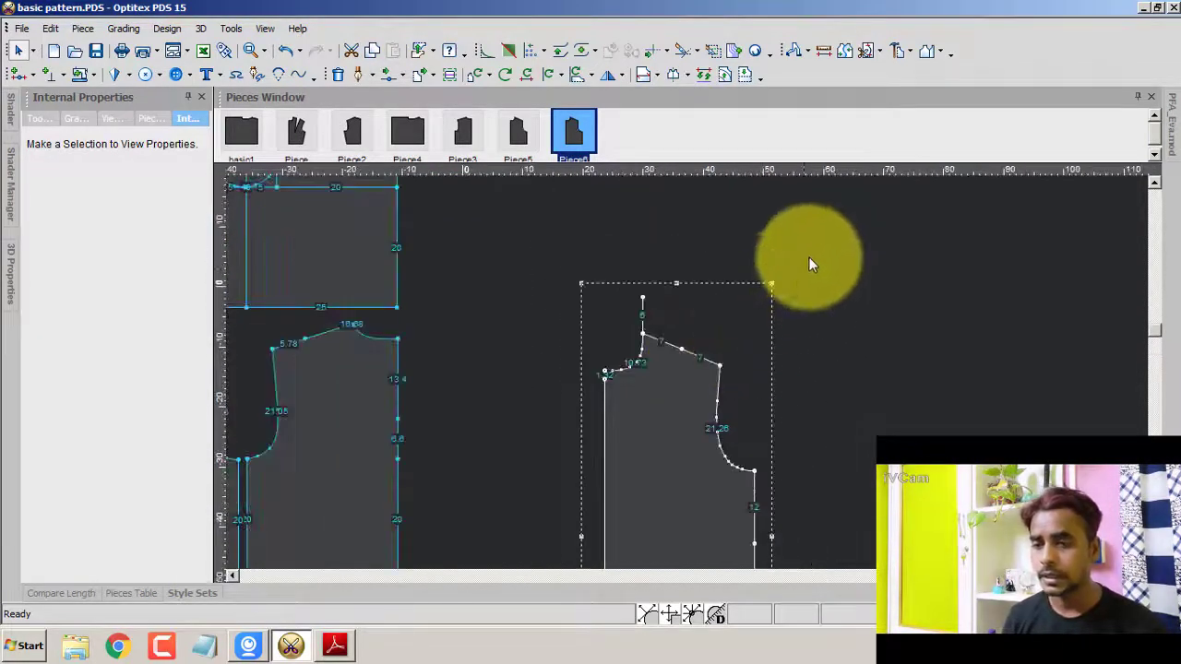
drag(860, 174, 864, 240)
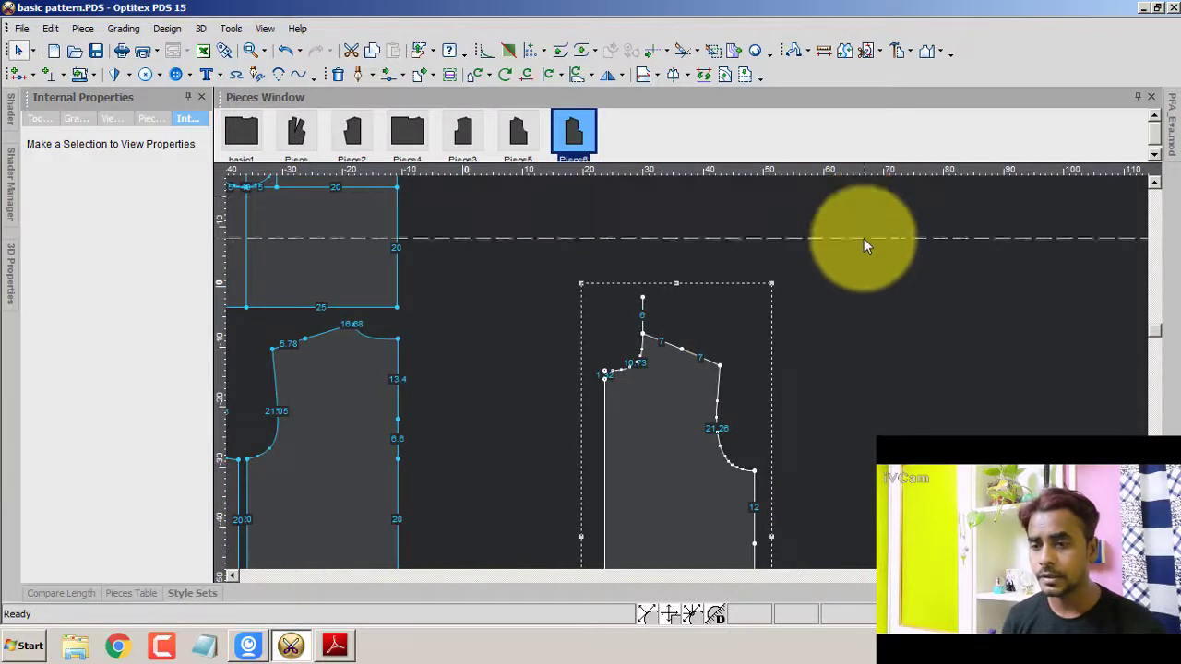
click(641, 296)
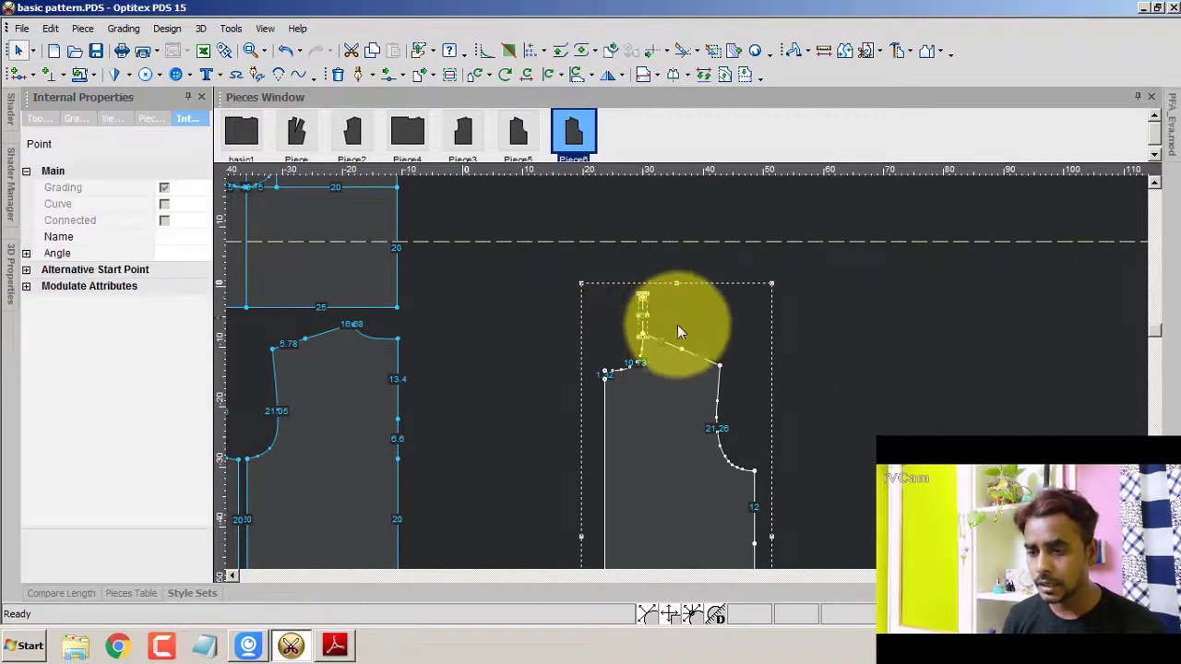
click(721, 365)
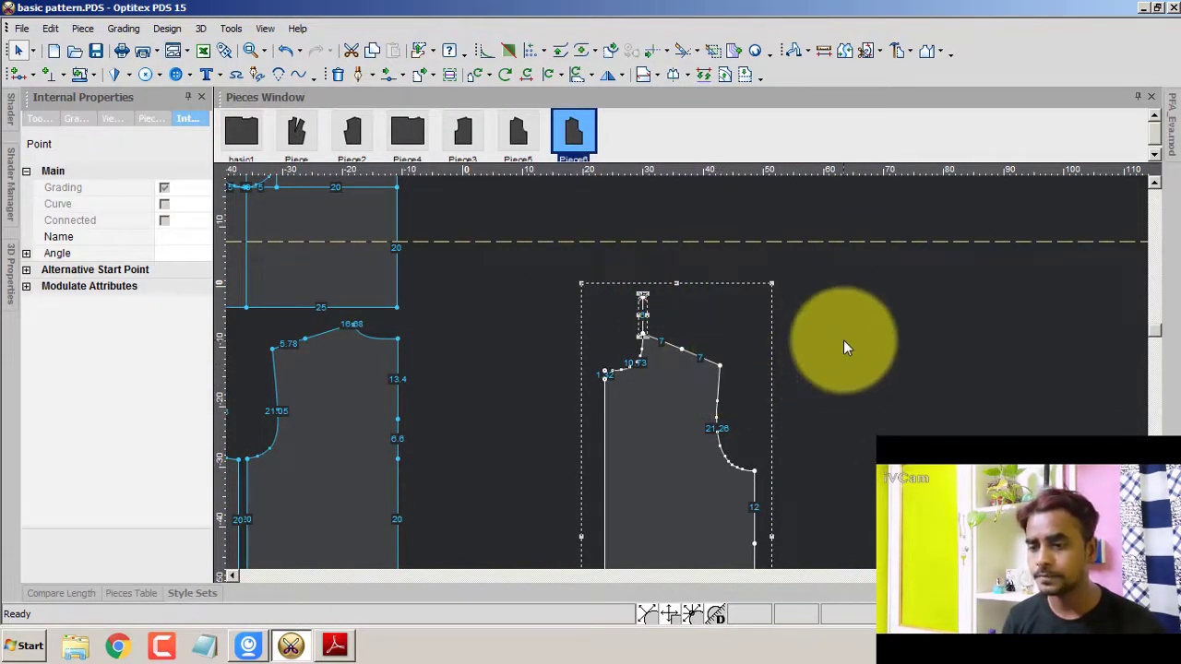
click(847, 349)
- Align the guideline through the neck and shoulder points along the shoulder slope
double_click(855, 241)
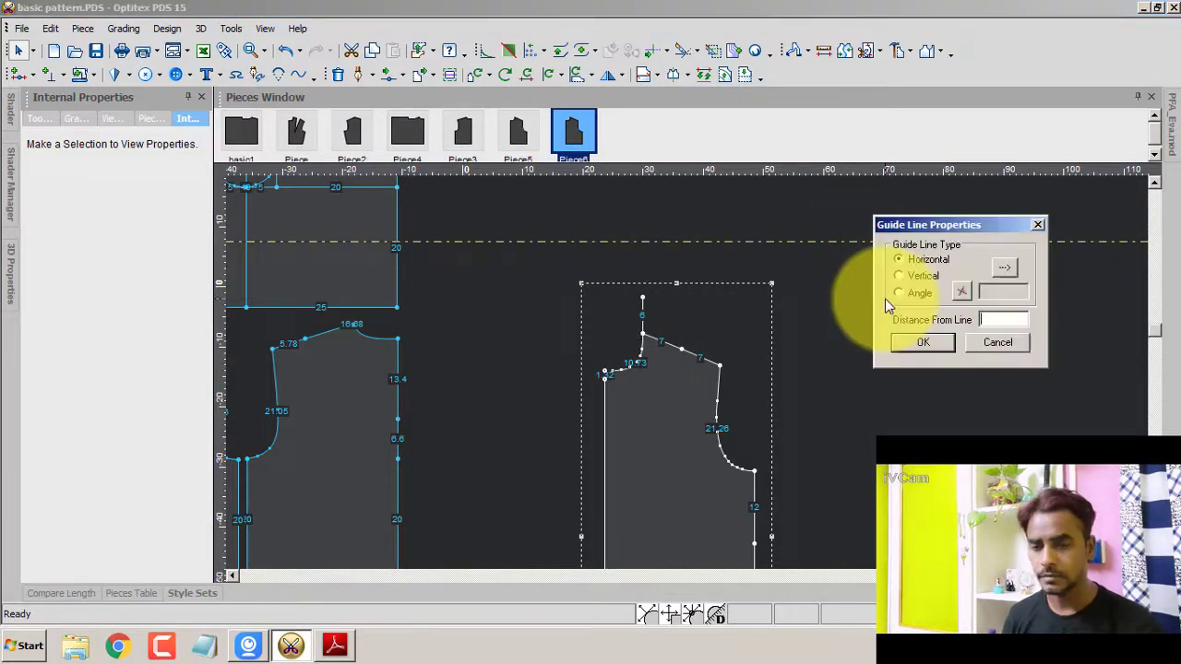
click(1004, 267)
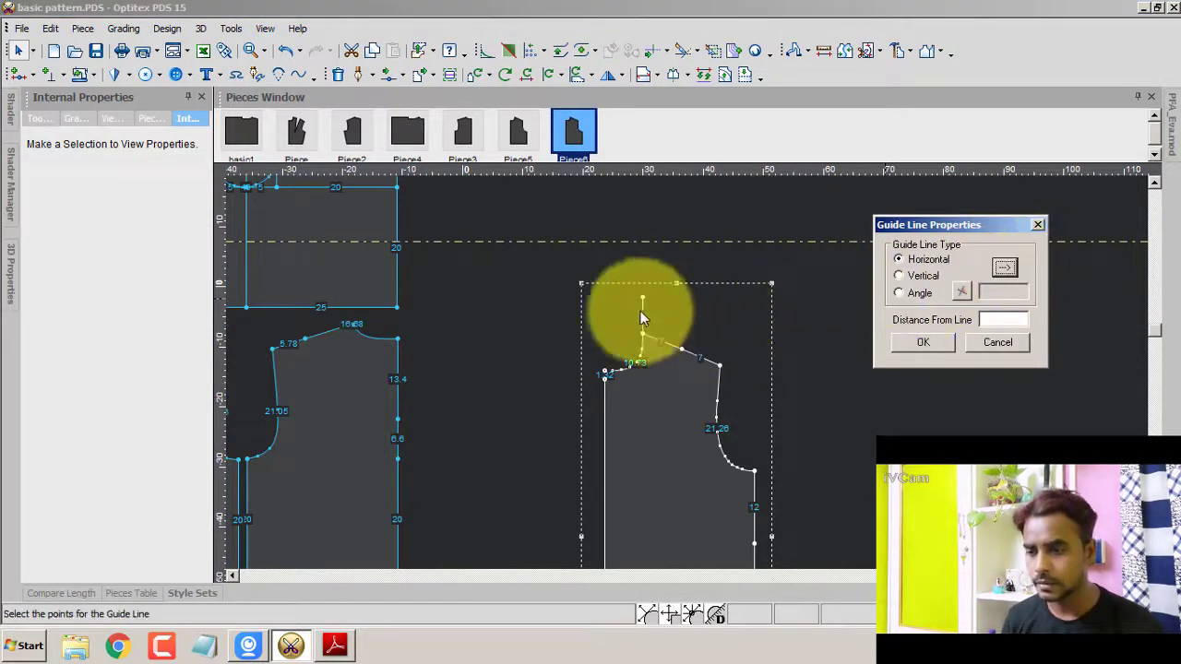
click(642, 298)
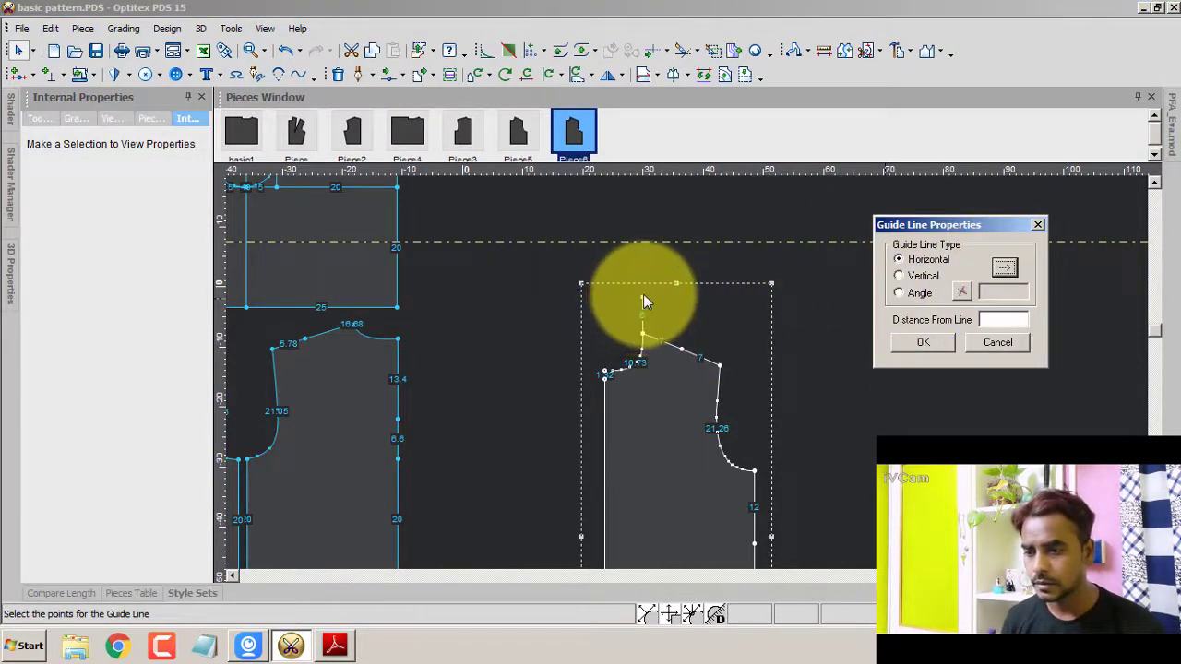
click(720, 366)
scroll(697, 387, up, 1)
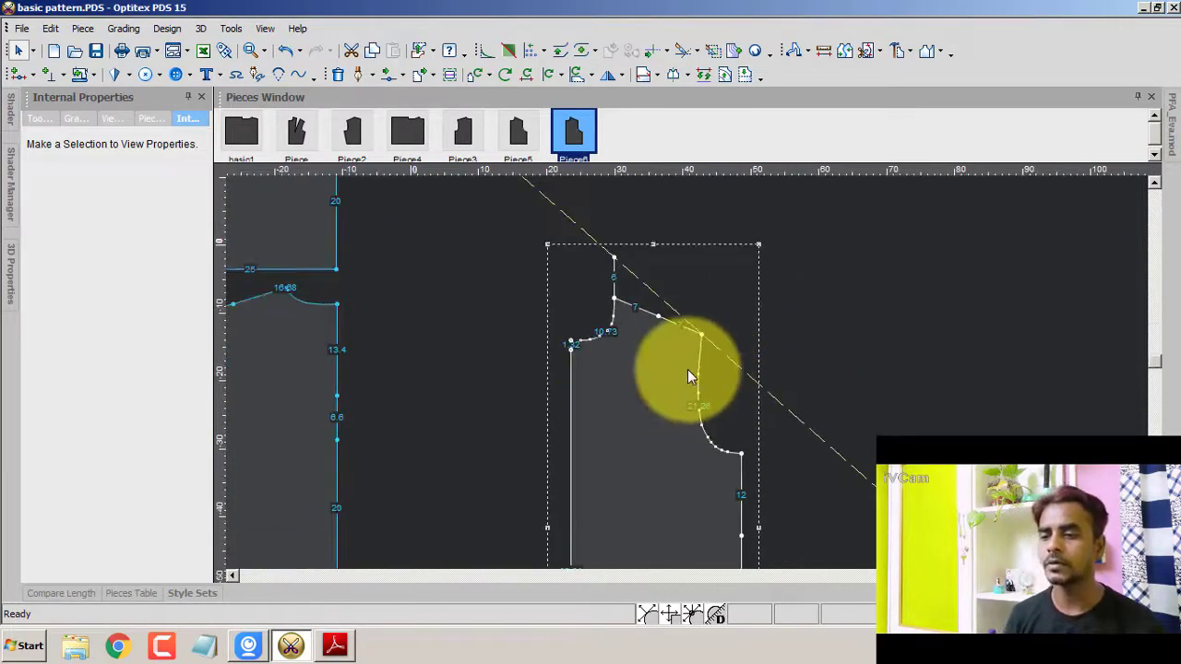
scroll(690, 376, down, 3)
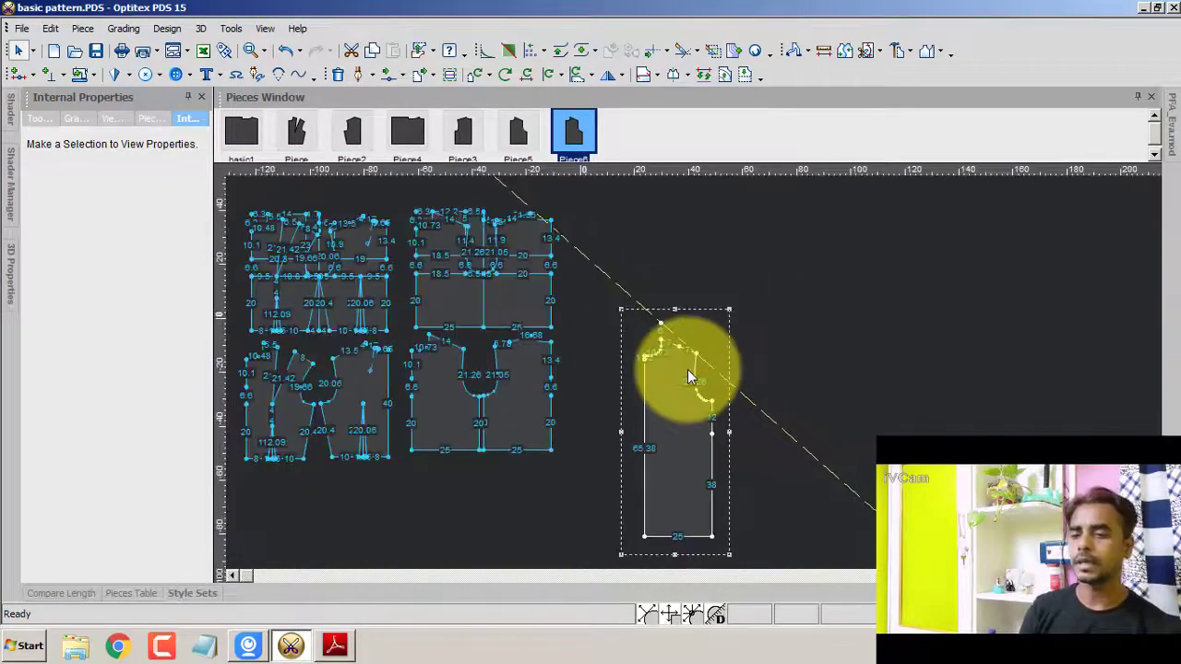
scroll(687, 377, down, 1)
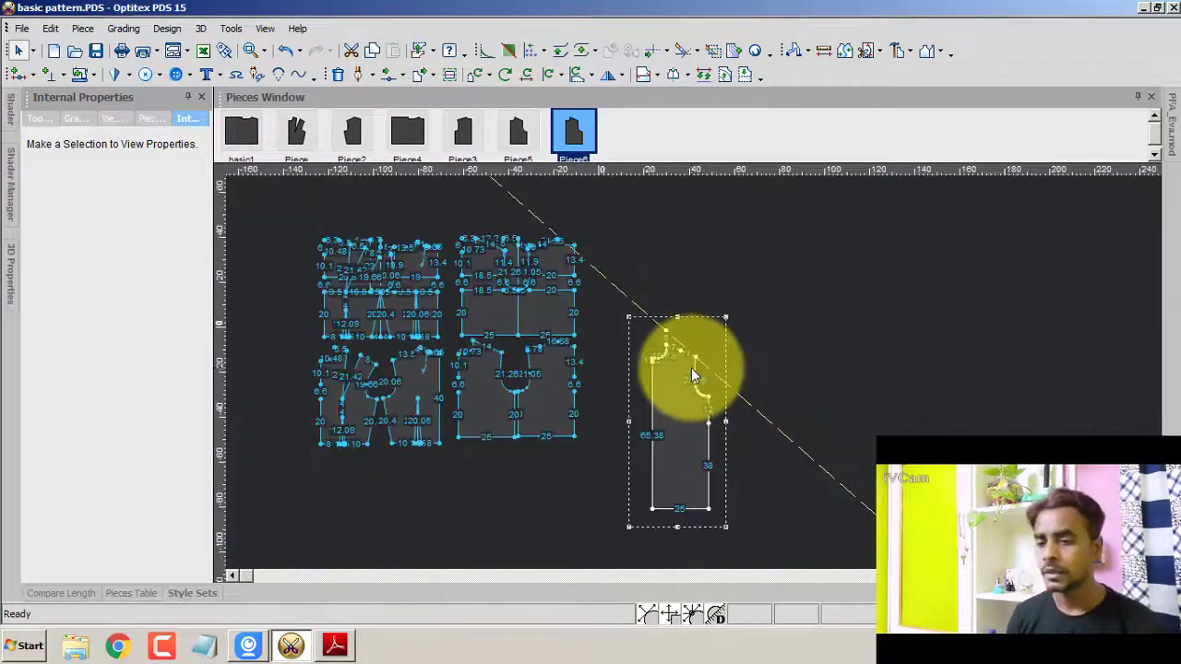
click(335, 648)
scroll(358, 236, up, 5)
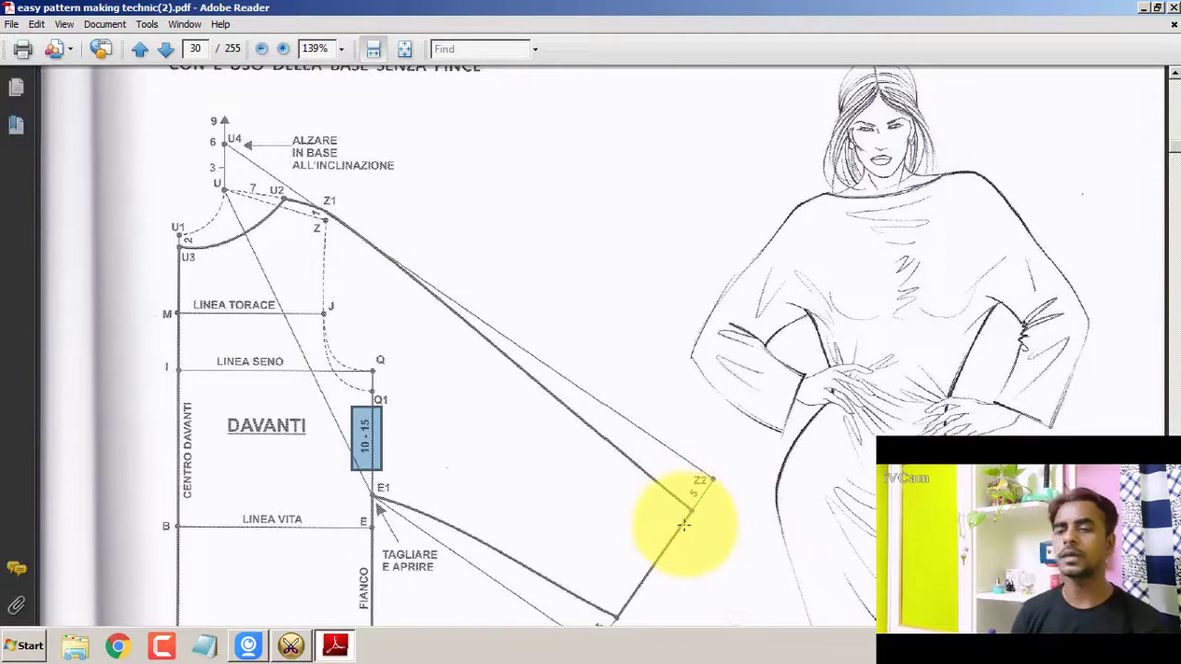
scroll(673, 521, down, 3)
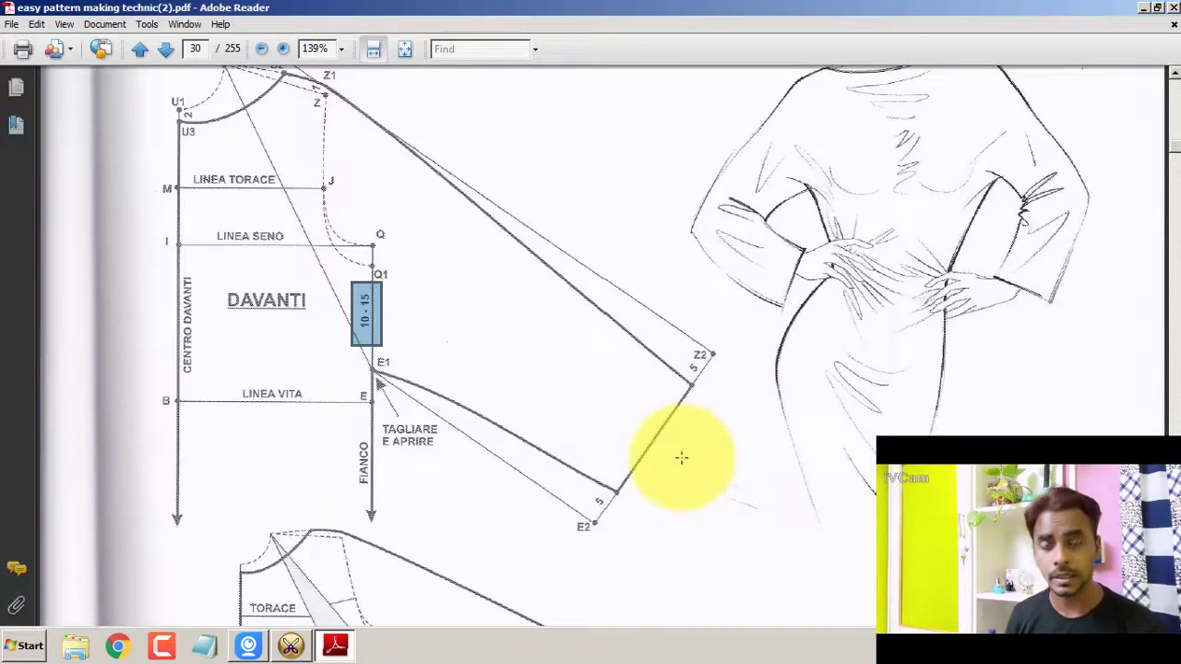
scroll(585, 450, up, 3)
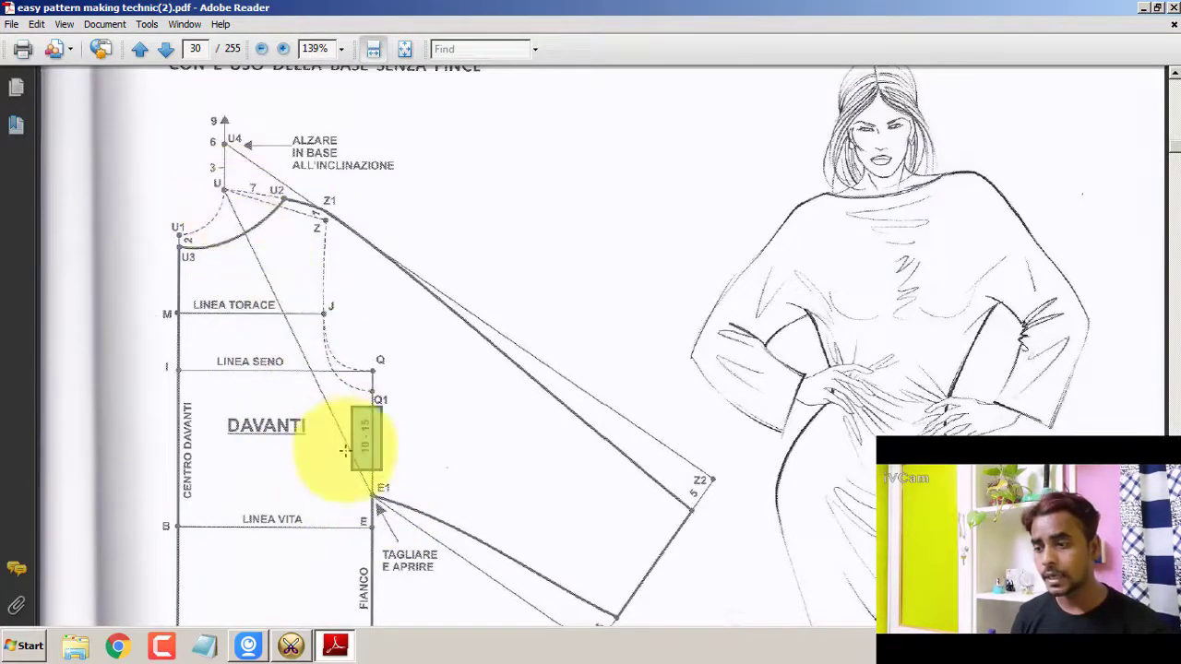
scroll(385, 475, down, 5)
scroll(385, 475, down, 5)
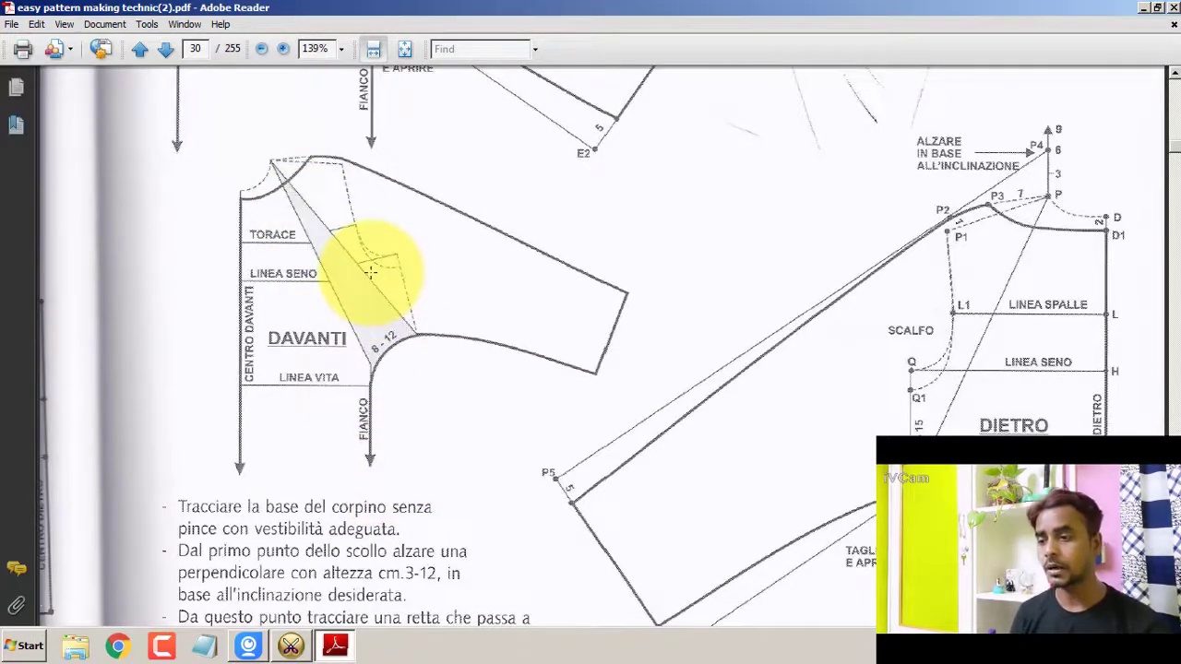
click(377, 322)
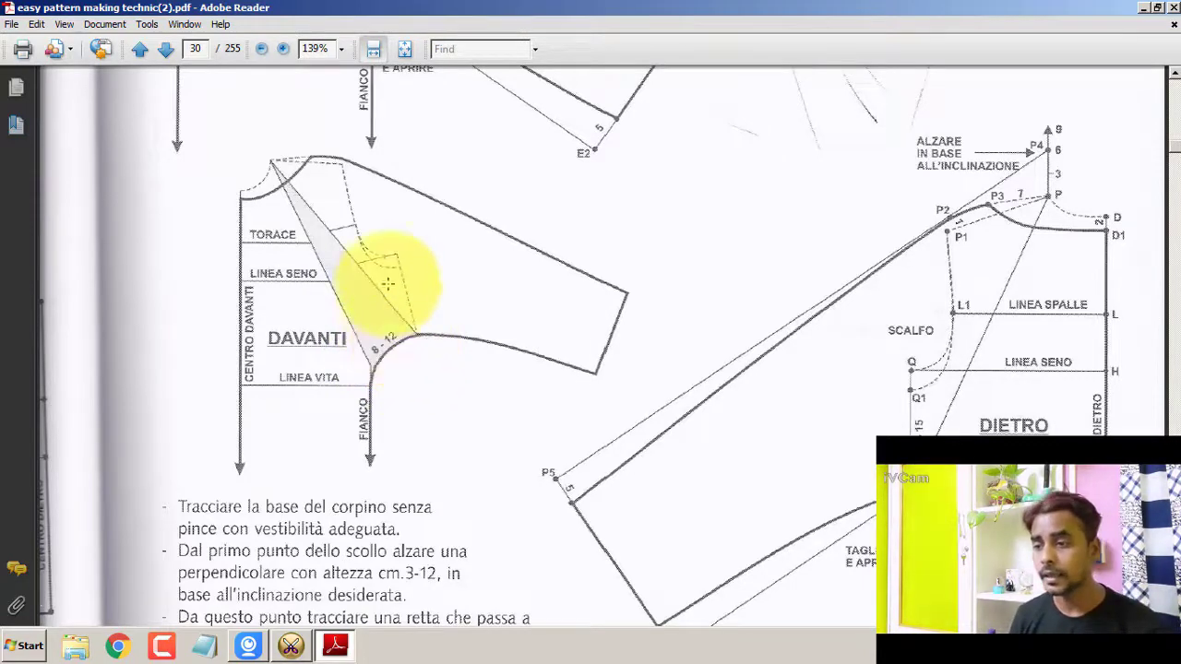
scroll(388, 268, up, 1)
scroll(353, 266, up, 2)
scroll(352, 377, up, 6)
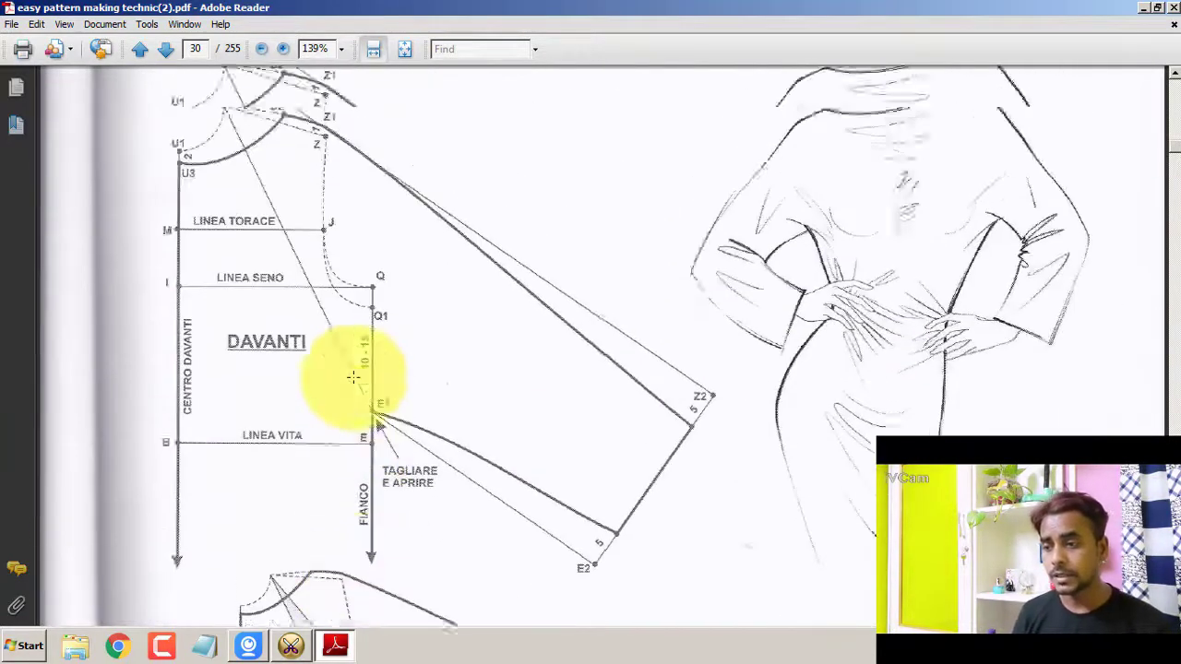
scroll(352, 377, up, 3)
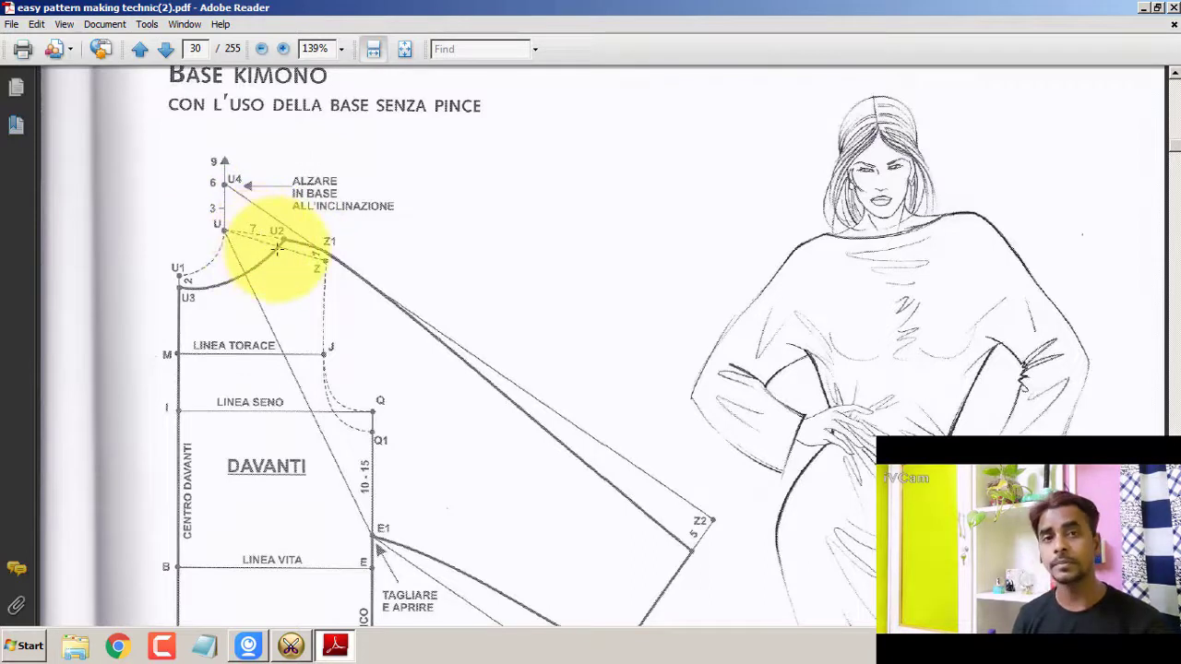
scroll(268, 279, down, 4)
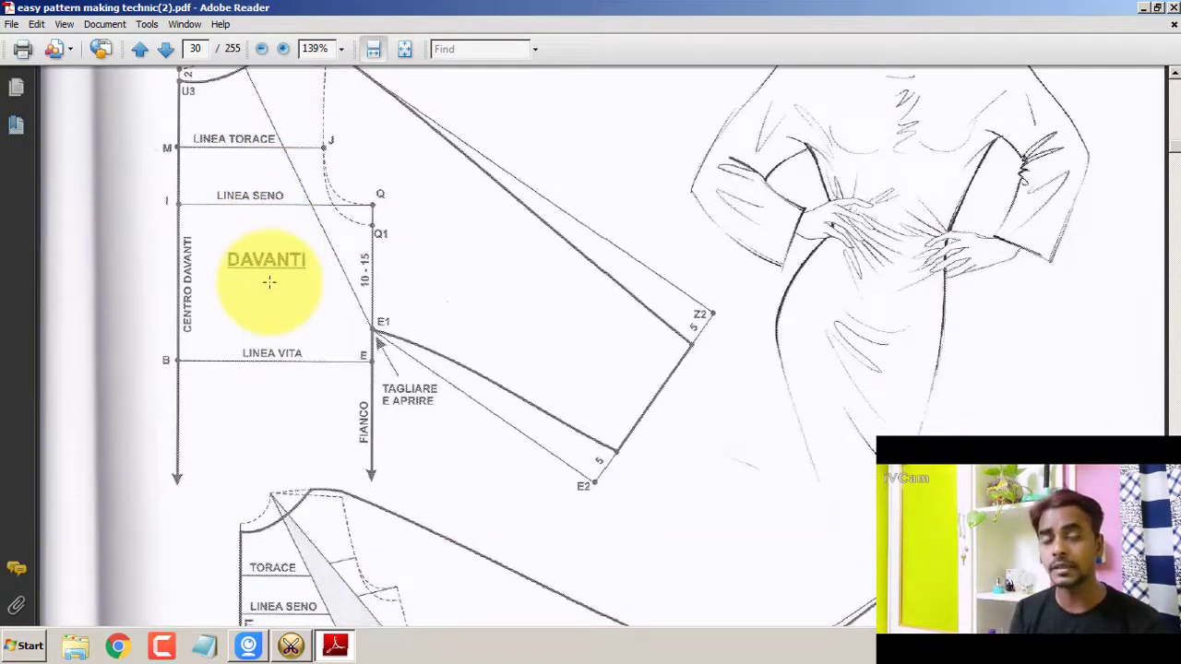
- Back in Optitex, fix the 318.7° guide line along the bodice shoulder
click(291, 647)
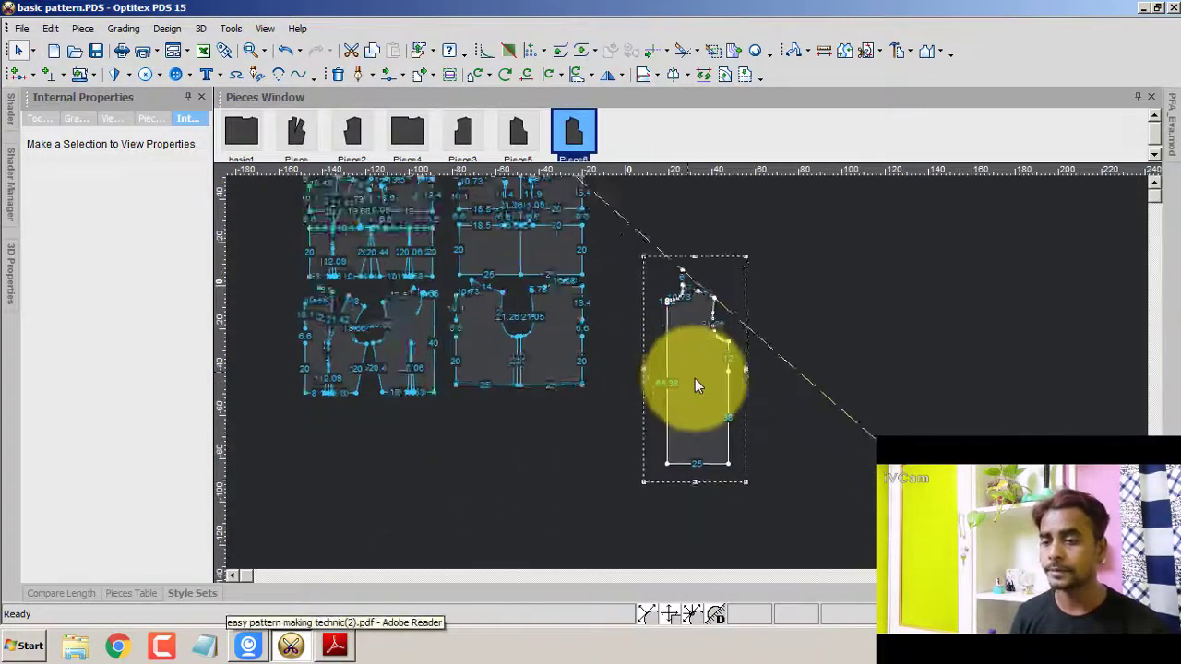
scroll(695, 385, up, 1)
click(793, 358)
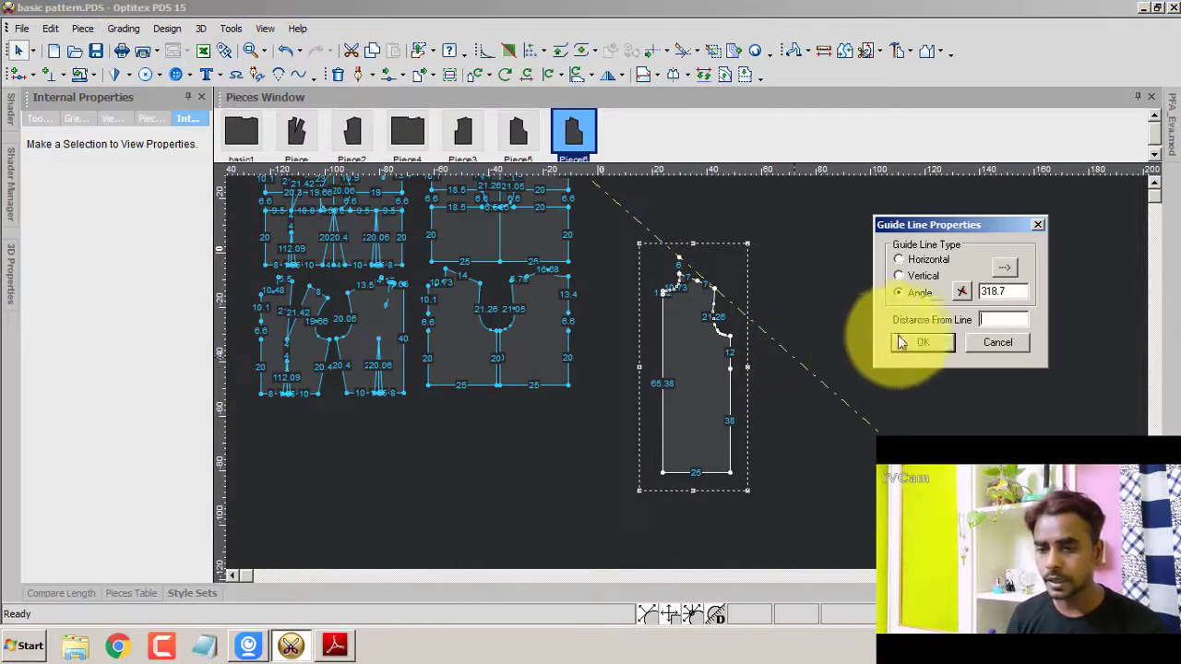
click(928, 343)
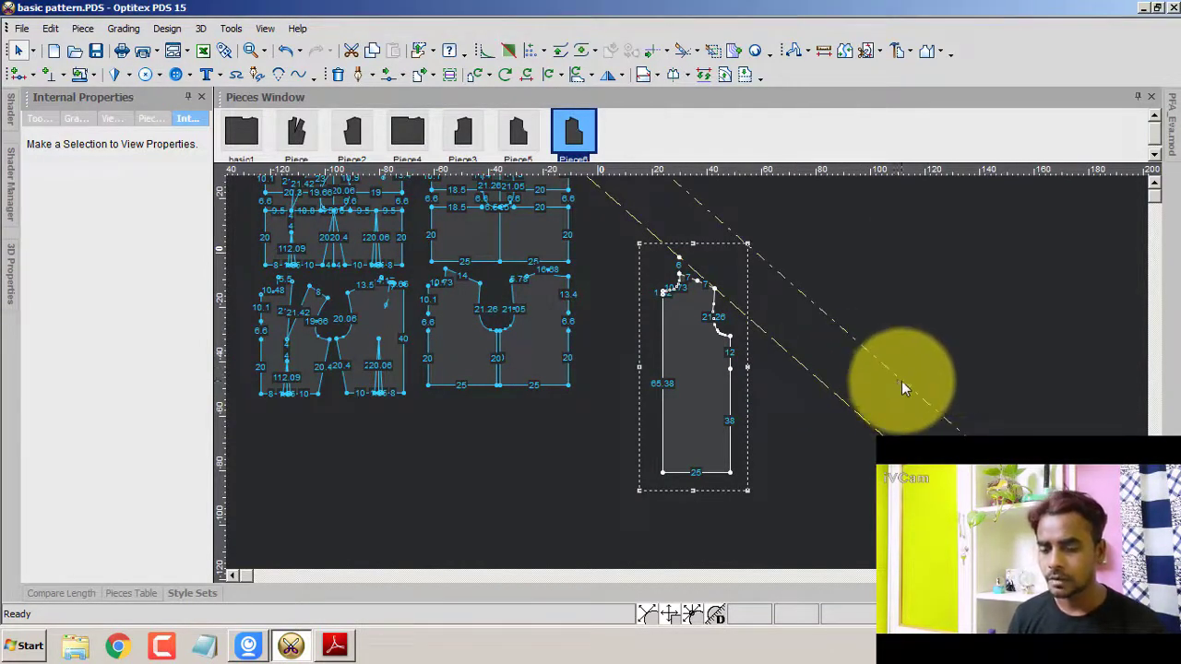
click(892, 370)
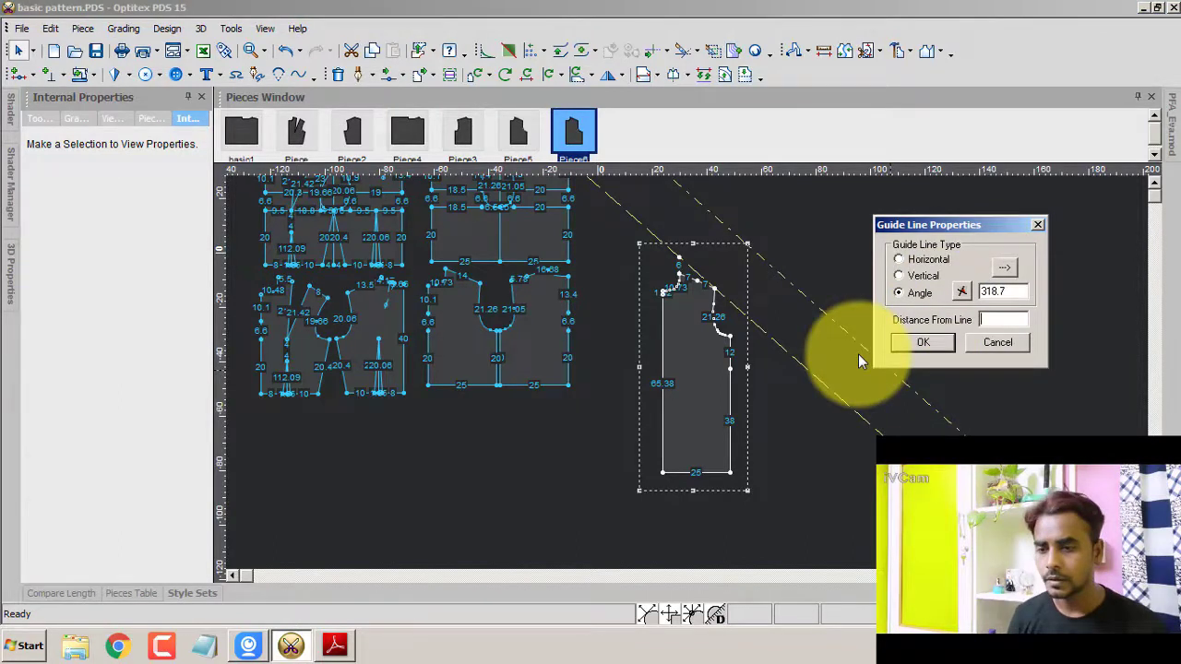
key(Escape)
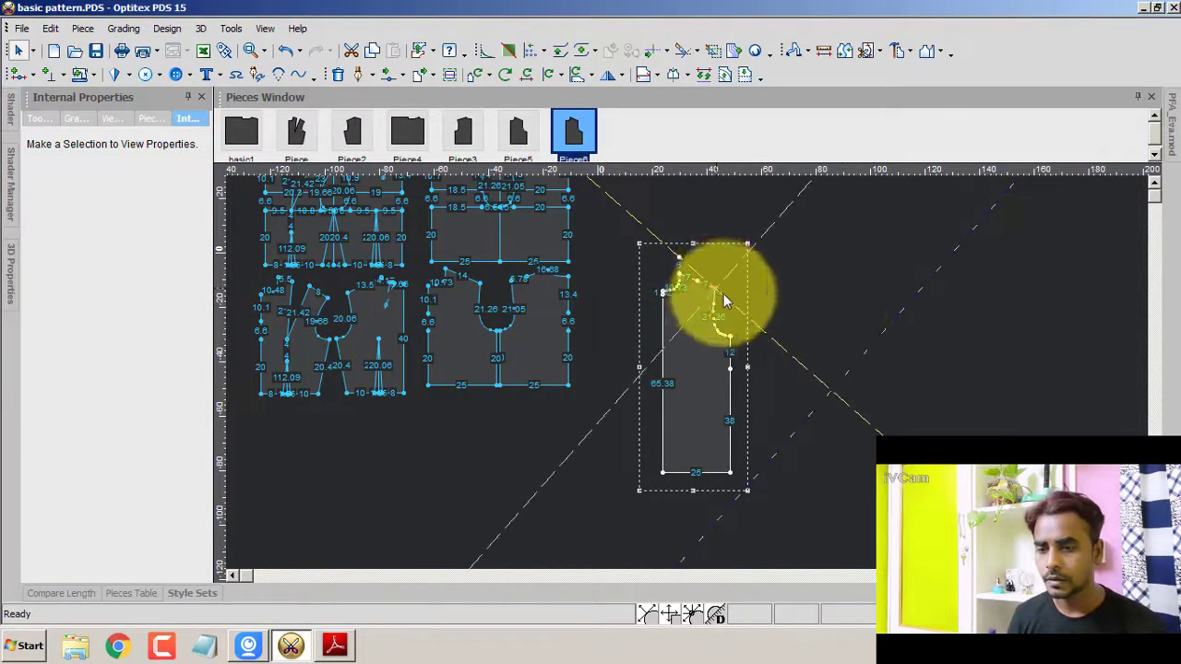
- Add a crossing 48.7° guide line from the shoulder point with distance -5
click(725, 298)
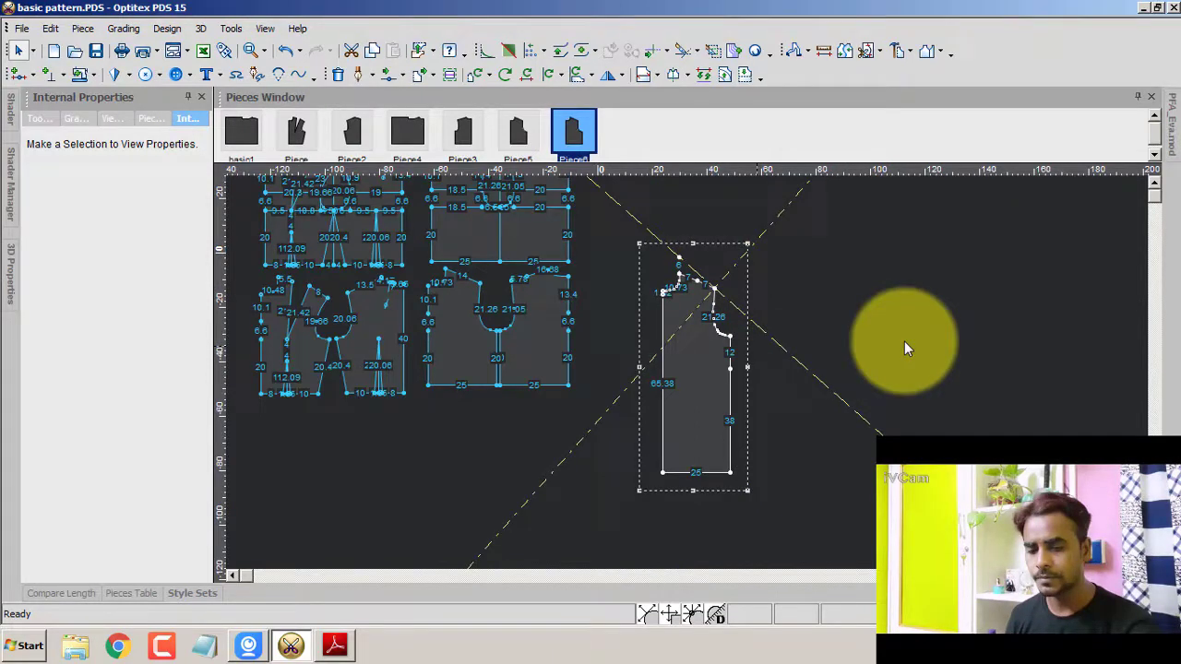
click(905, 341)
text(-60)
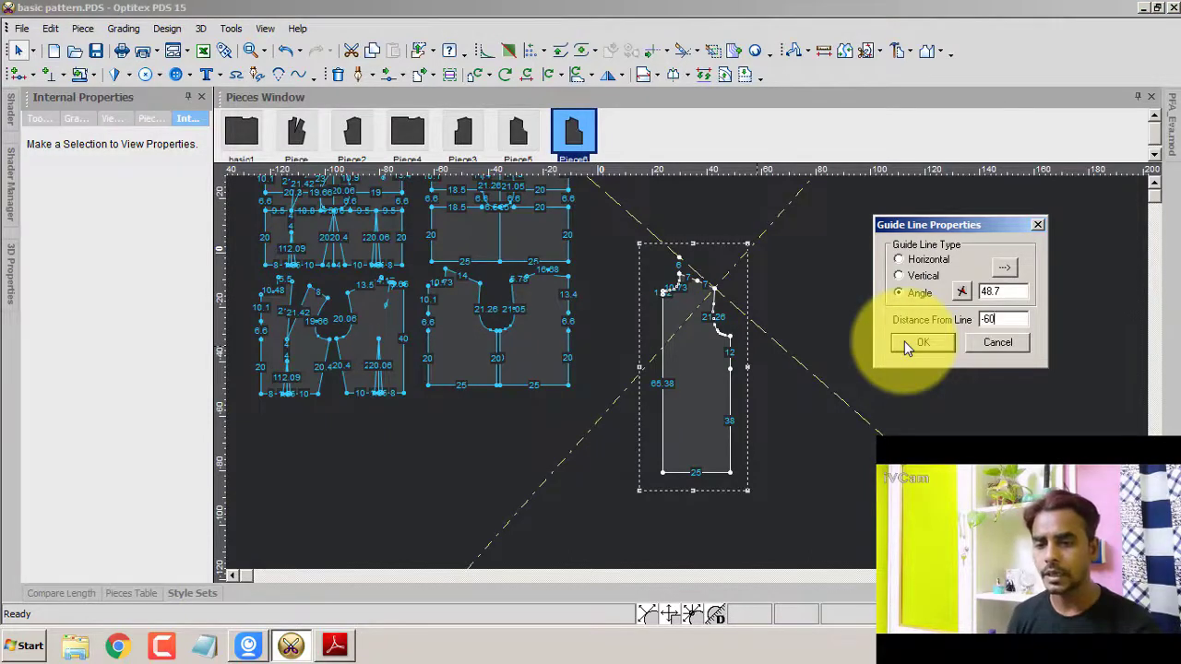
click(904, 342)
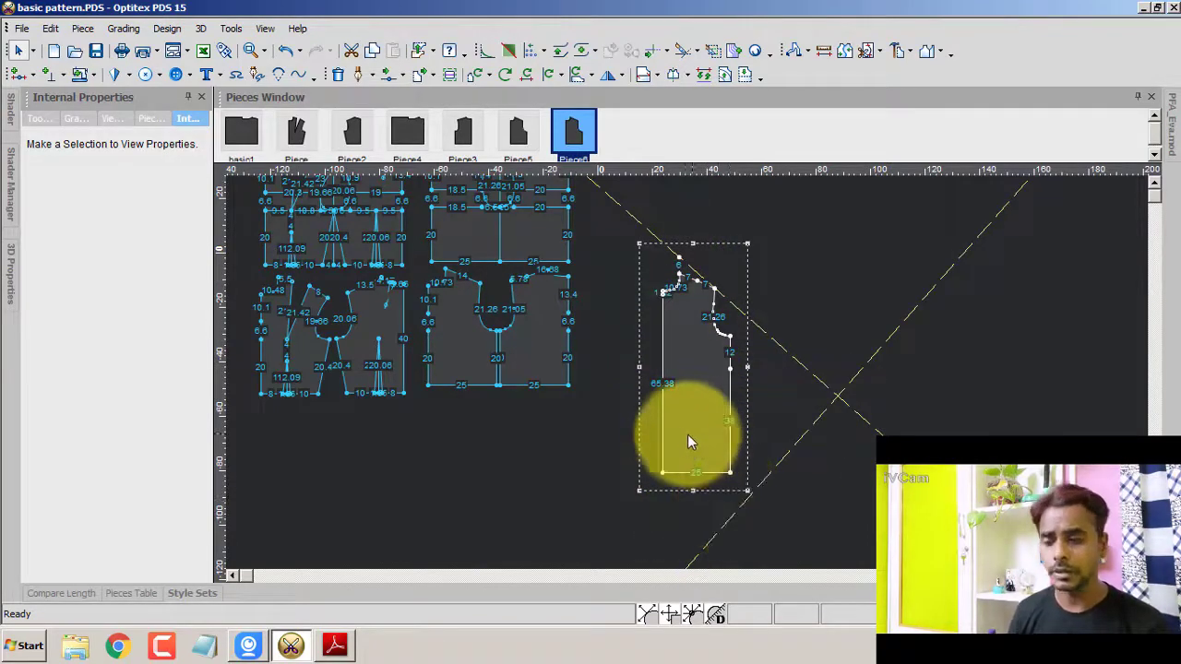
- Start an internal contour with its first point placed exactly at the shoulder
key(d)
scroll(698, 337, up, 2)
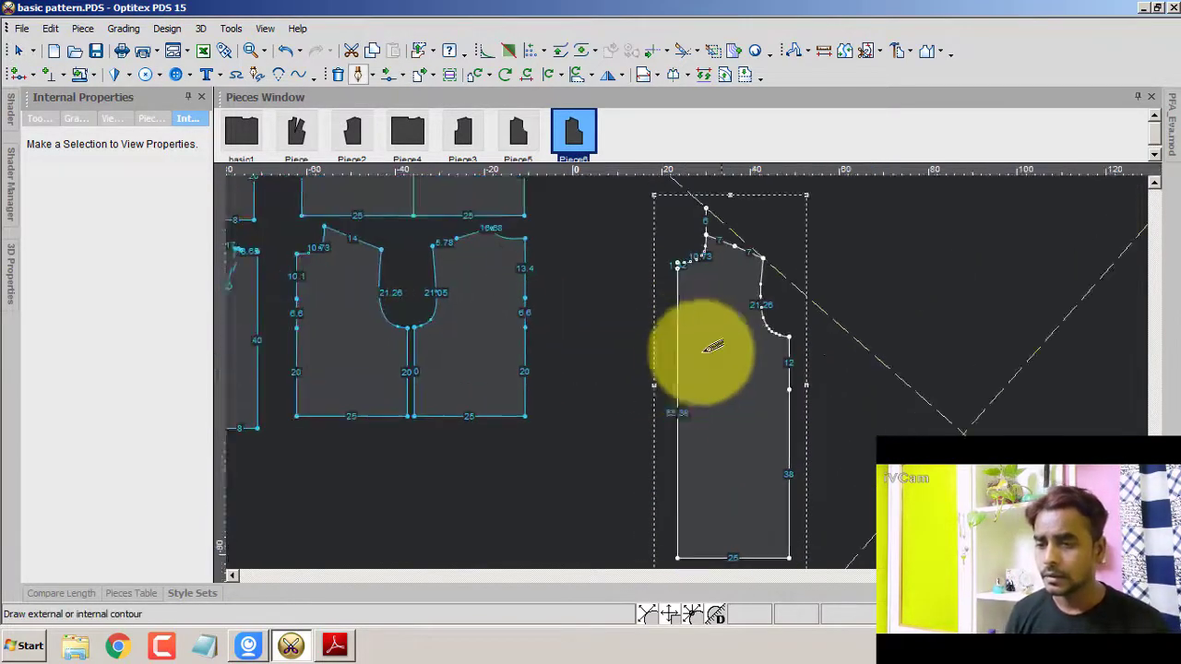
scroll(699, 337, up, 2)
key(Return)
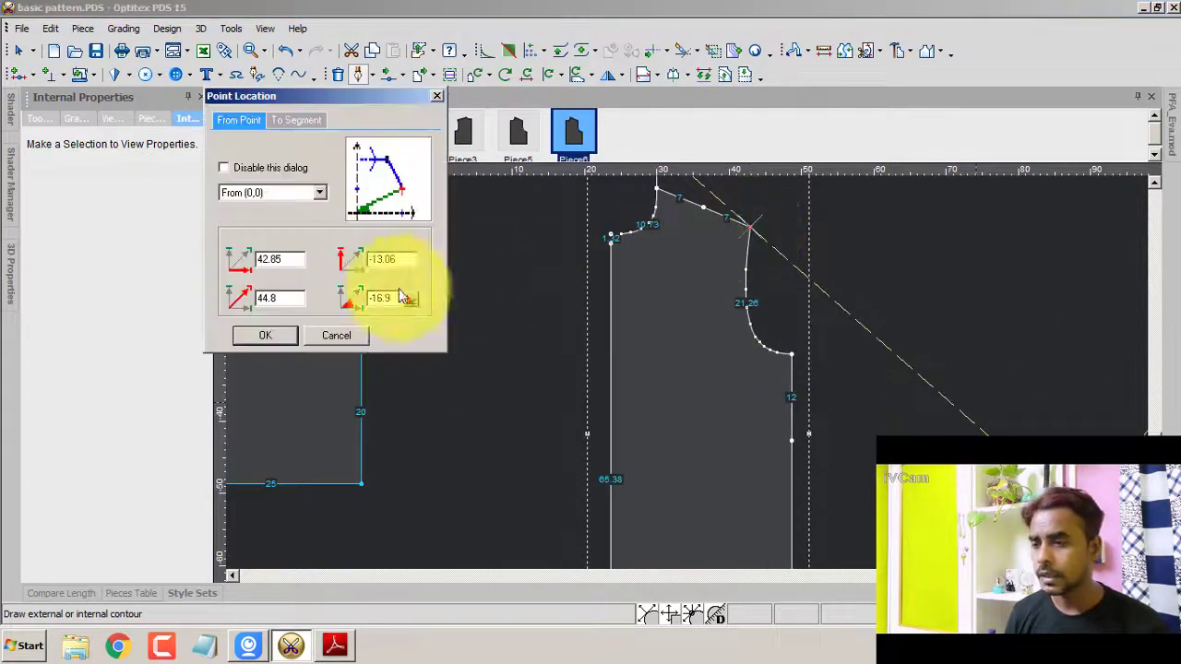
click(277, 338)
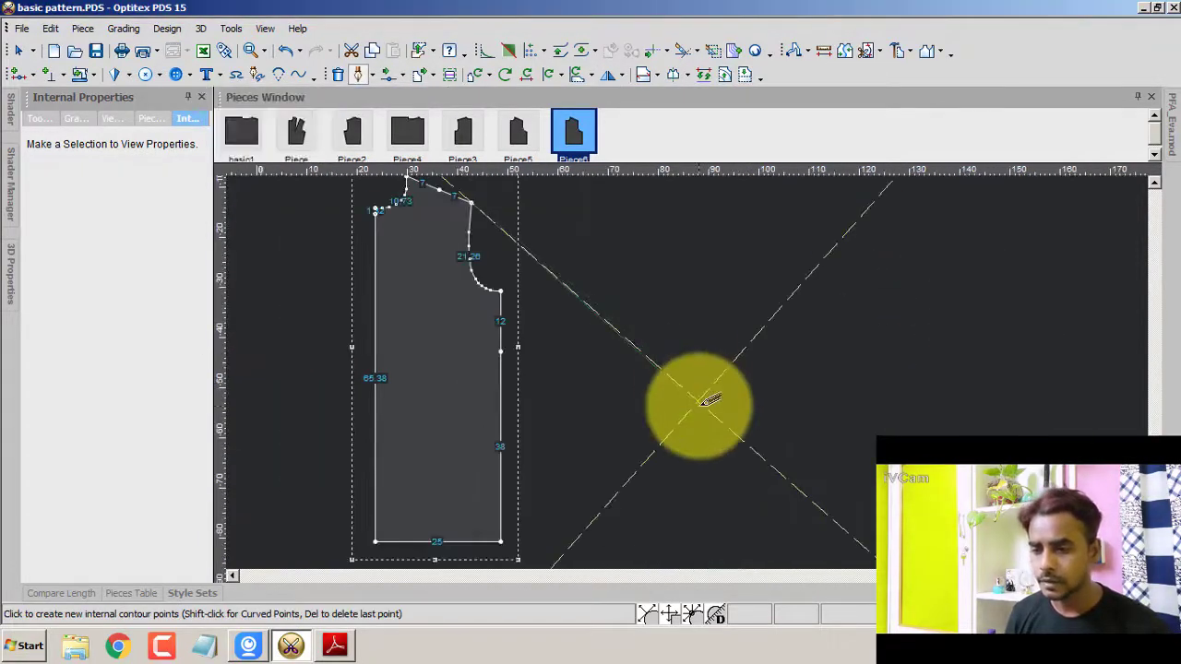
- Extend the sleeve line 60 at 71.2° to the guide crossing, then add a 20-long hem
scroll(701, 378, up, 3)
key(Return)
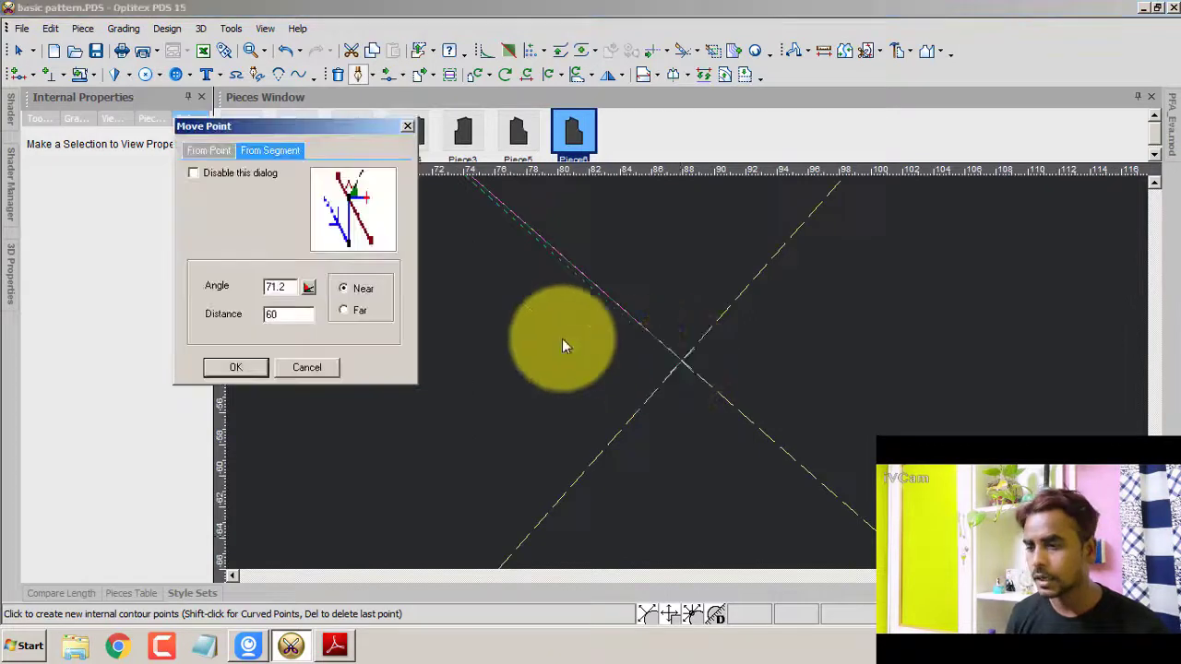
click(243, 371)
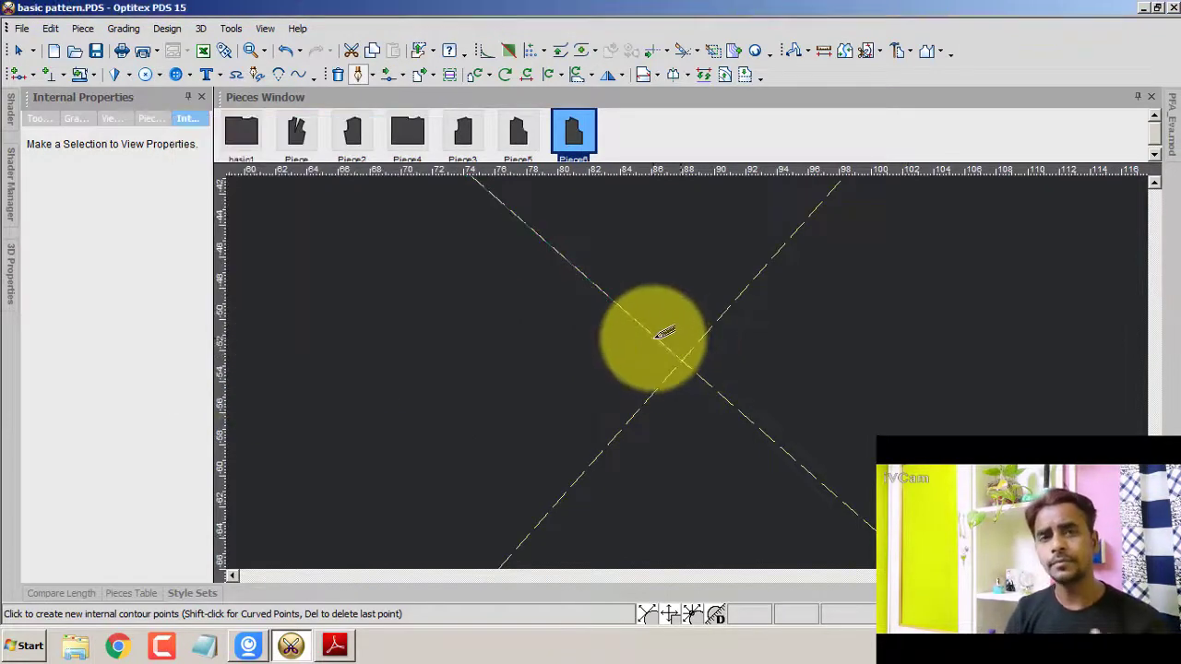
click(656, 337)
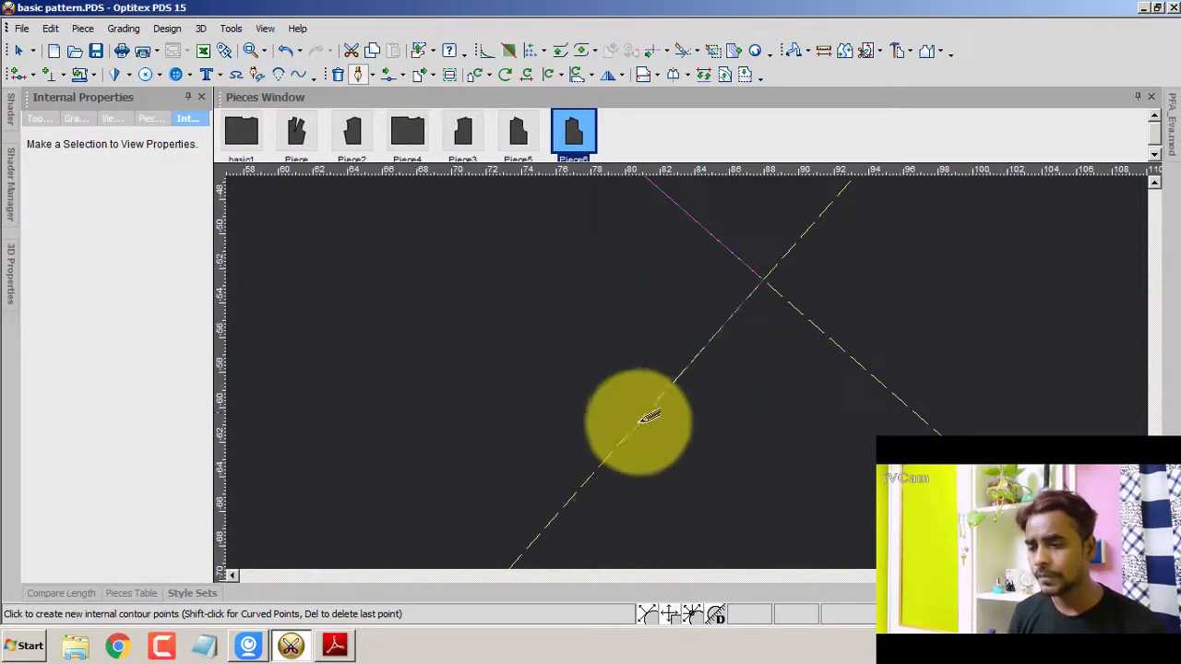
key(Return)
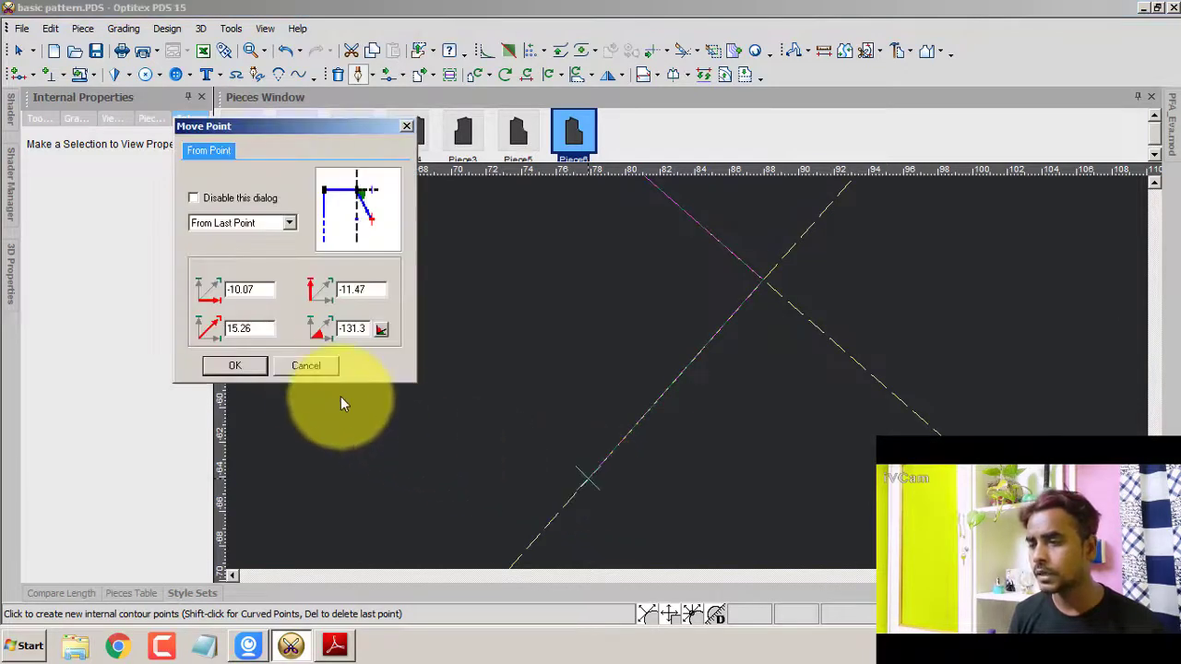
click(237, 369)
- Review the kimono draft's instructions and DAVANTI/DIETRO diagrams in Adobe Reader
click(334, 646)
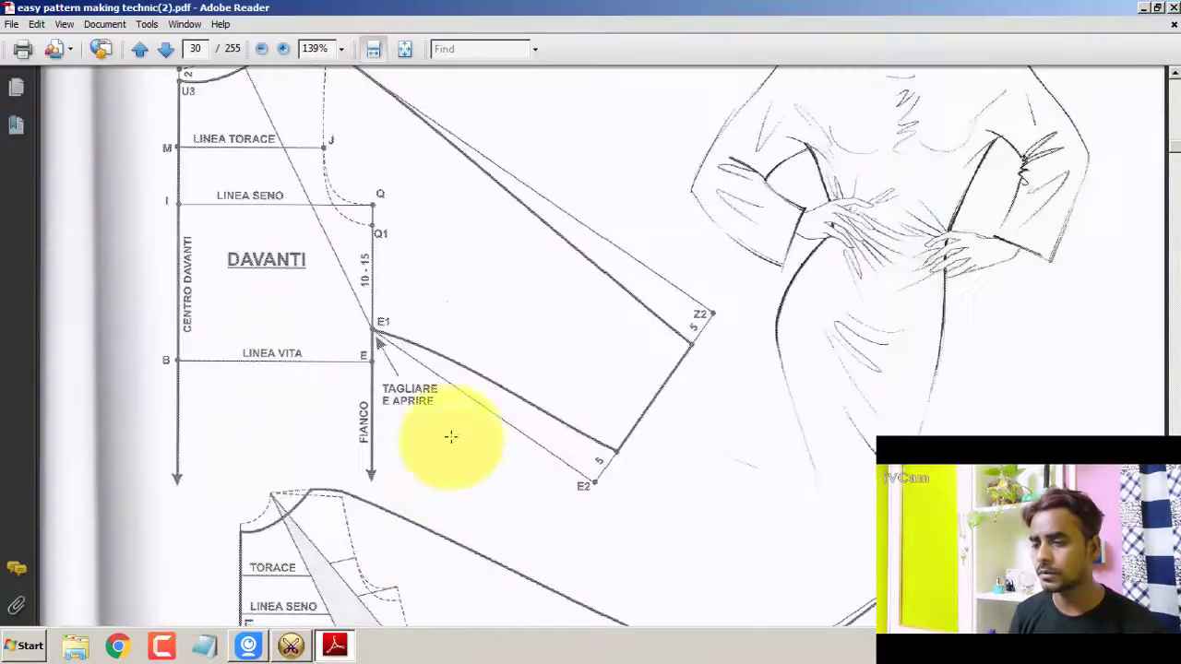
scroll(452, 429, down, 3)
scroll(451, 429, down, 6)
scroll(452, 429, up, 1)
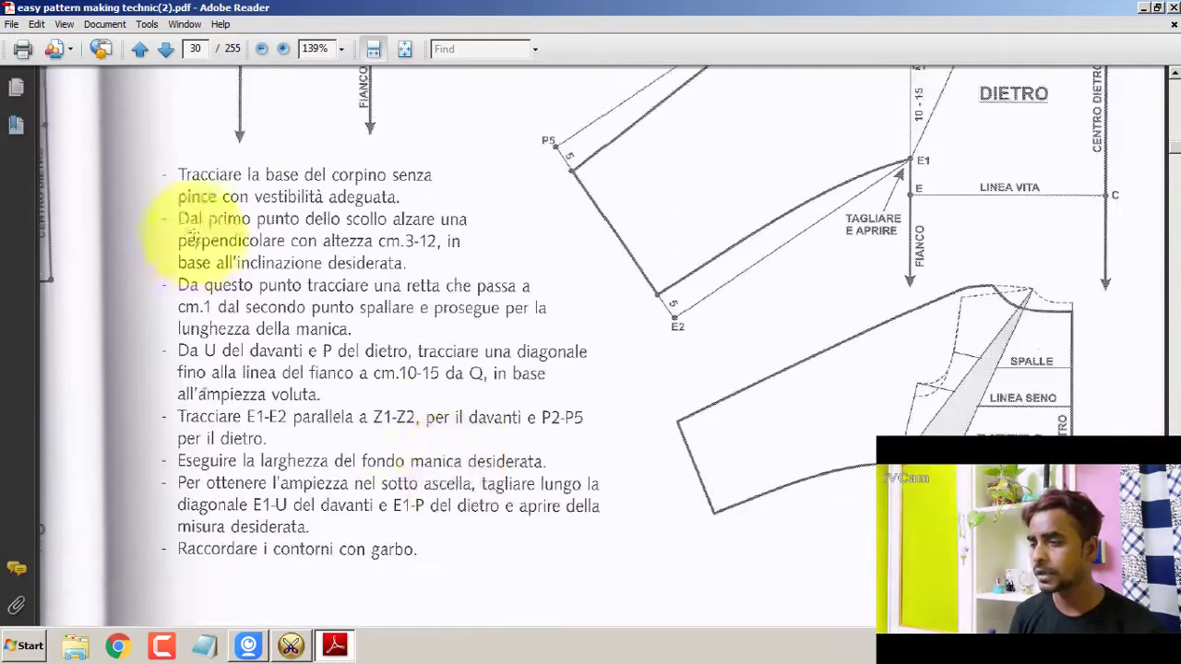
scroll(400, 441, up, 3)
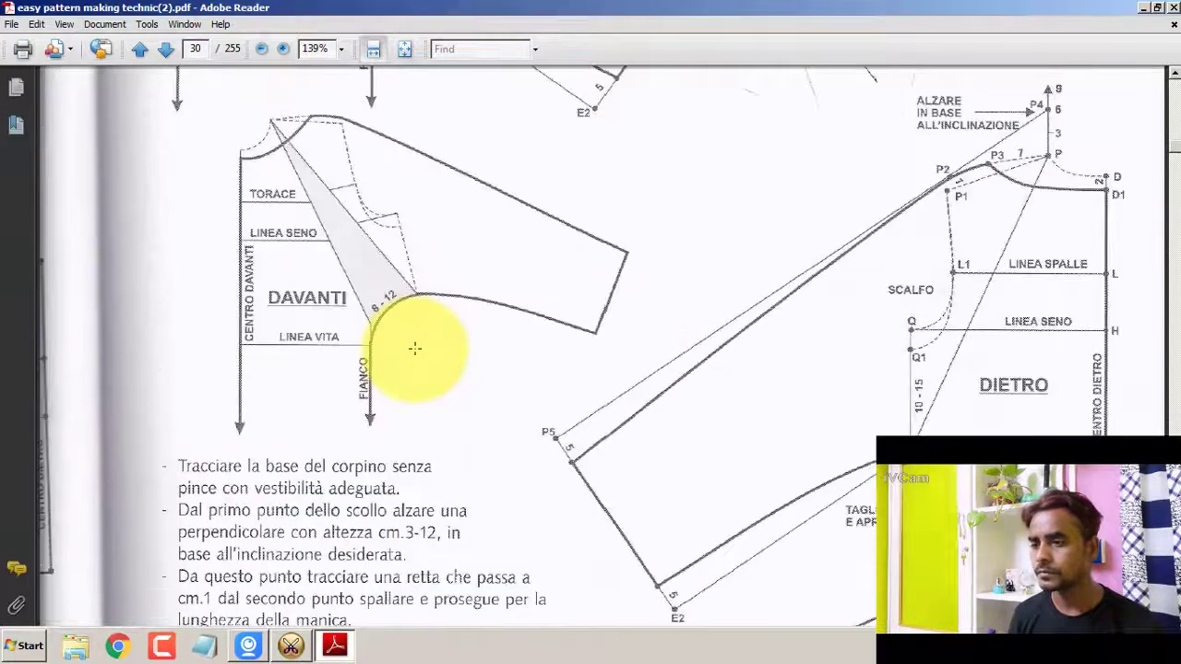
scroll(414, 347, up, 2)
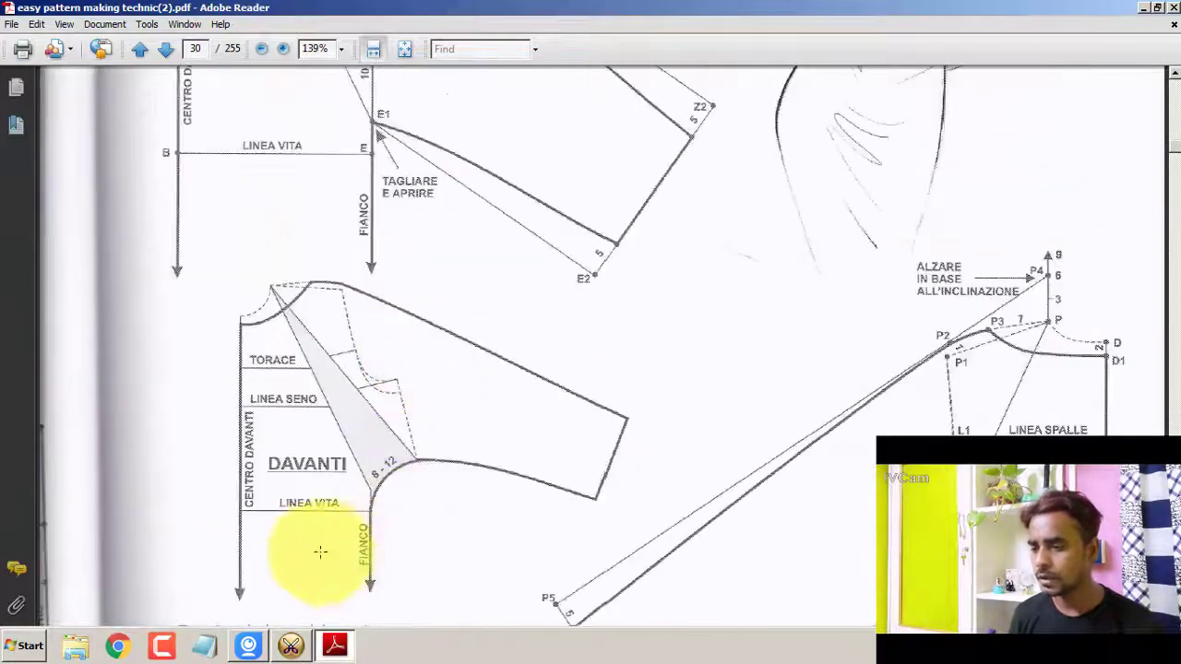
click(291, 650)
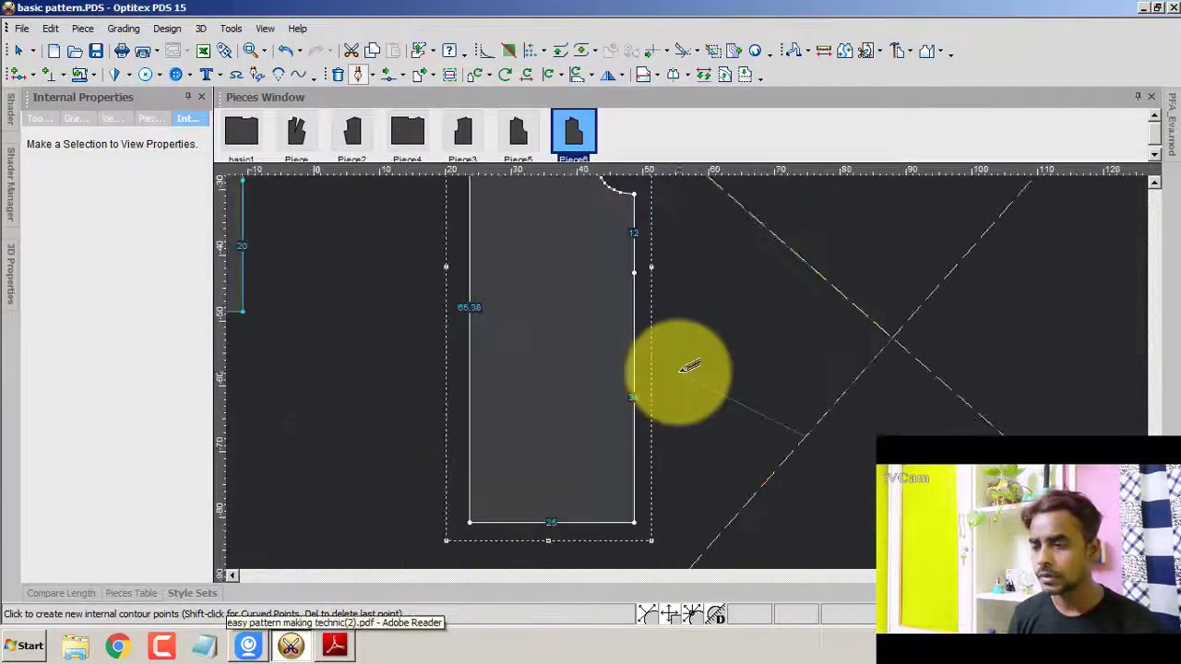
- Close the sleeve contour at the piece's side edge, completing the 36.14 underarm line
click(635, 271)
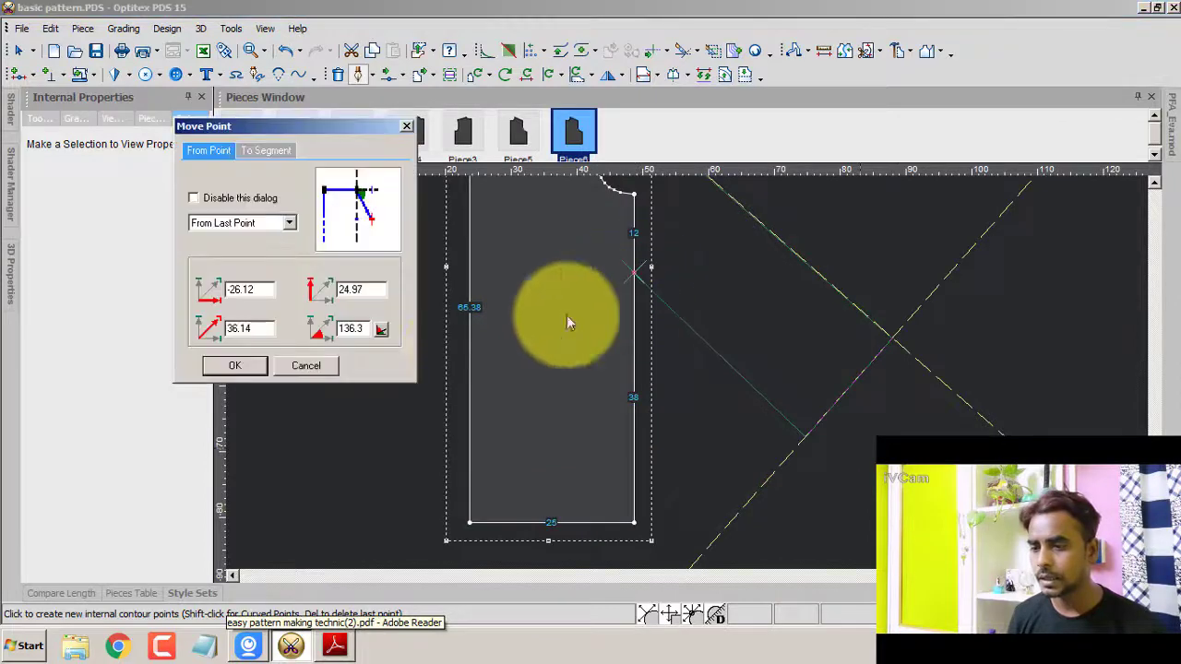
click(266, 369)
right_click(896, 297)
click(927, 306)
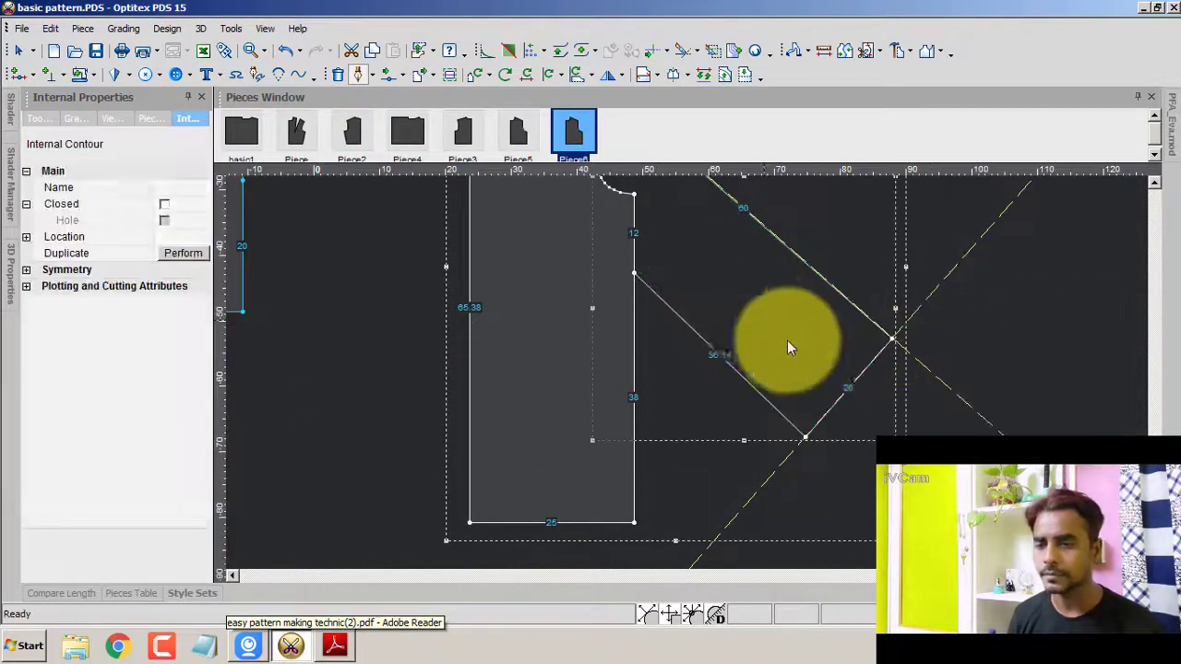
key(Escape)
- Draw a 39.68 internal line from the side-seam point up to the top neck point
scroll(763, 366, down, 2)
scroll(687, 366, up, 1)
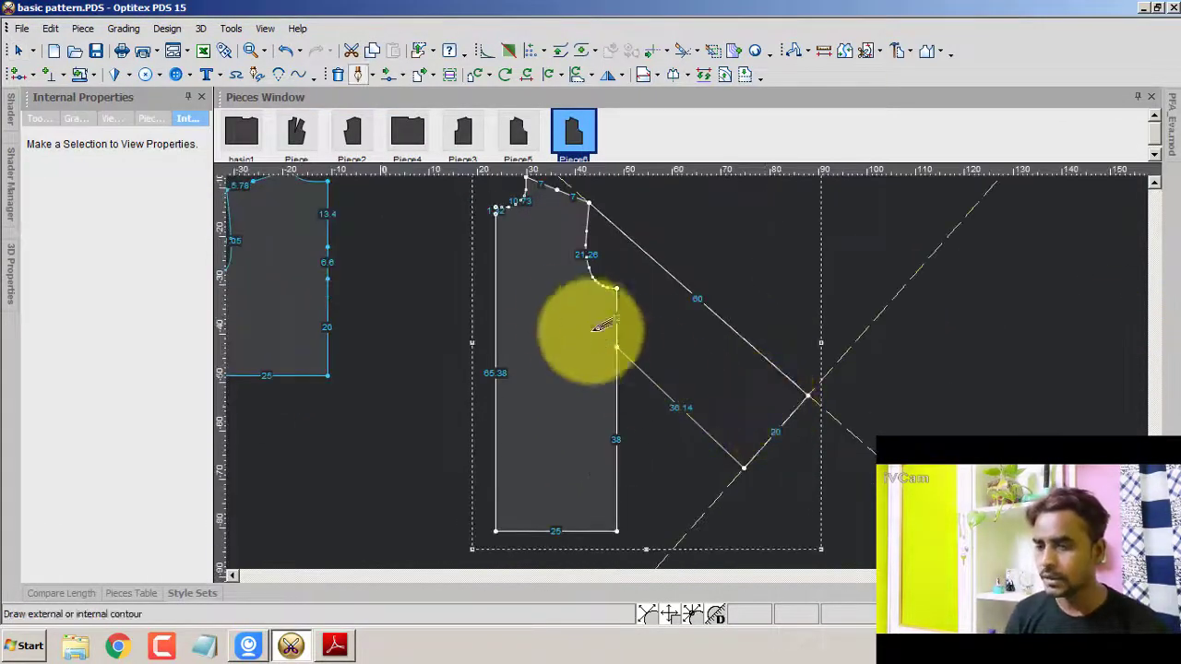
click(616, 347)
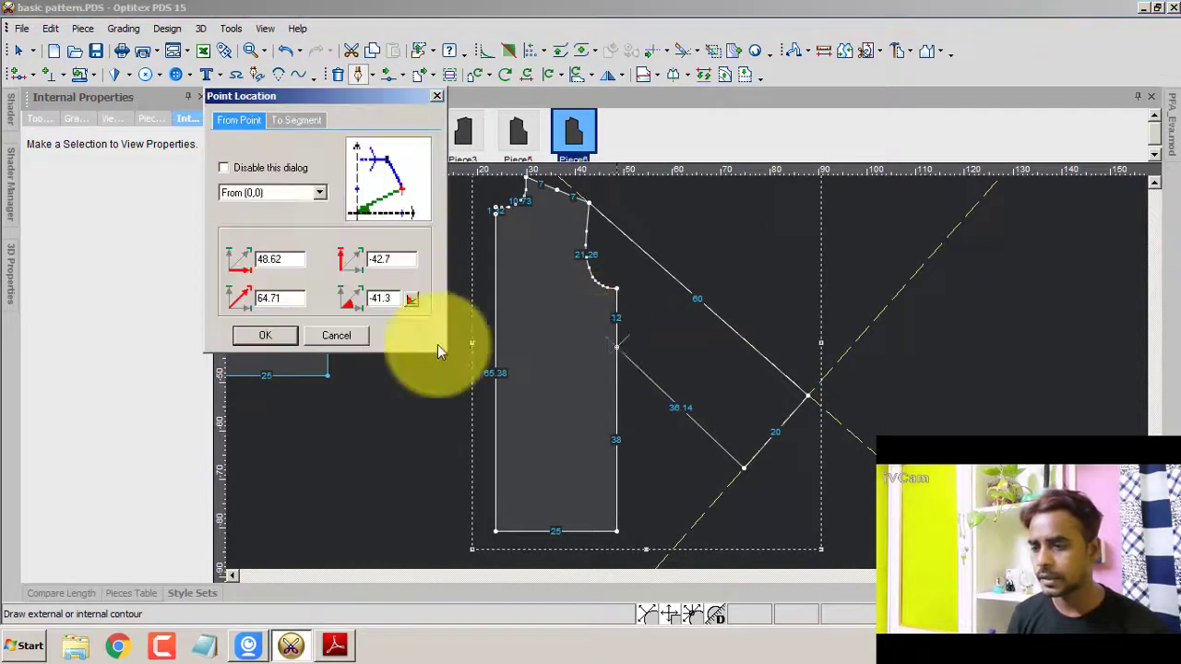
click(278, 342)
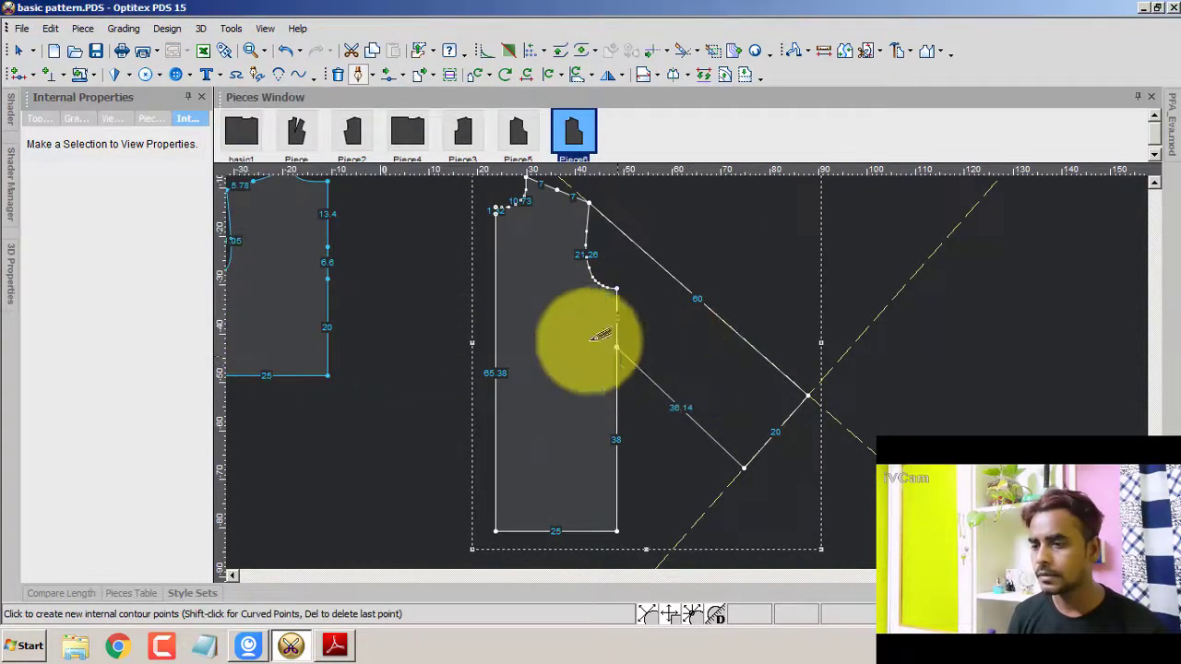
click(534, 174)
click(231, 366)
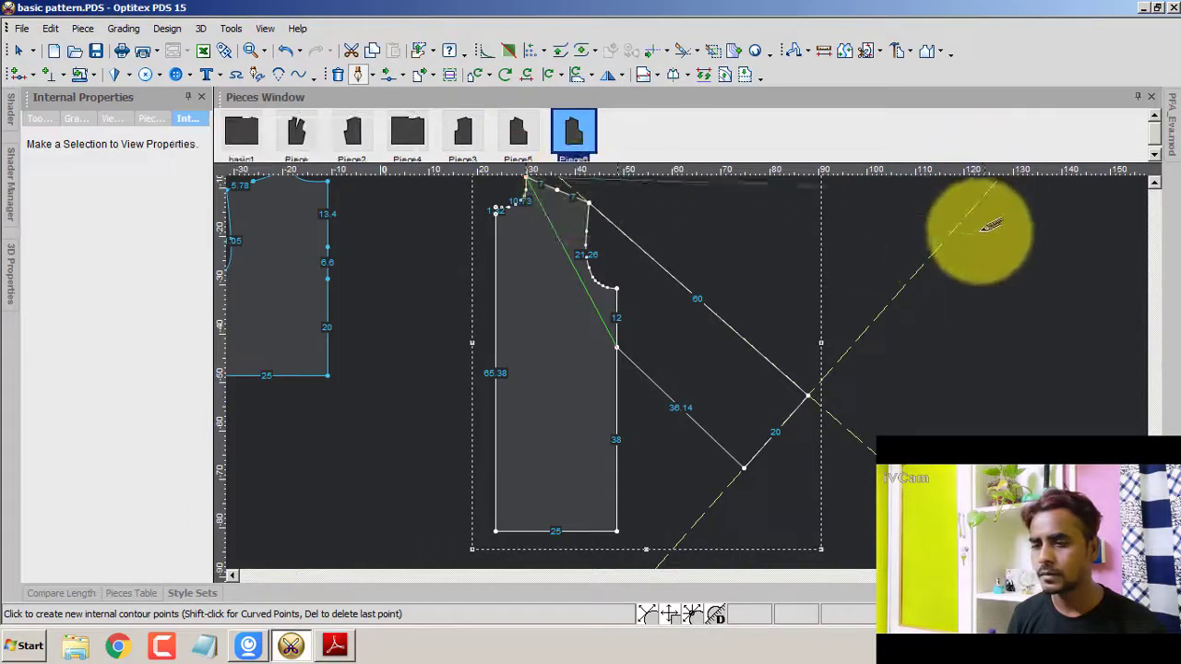
right_click(989, 224)
click(1006, 265)
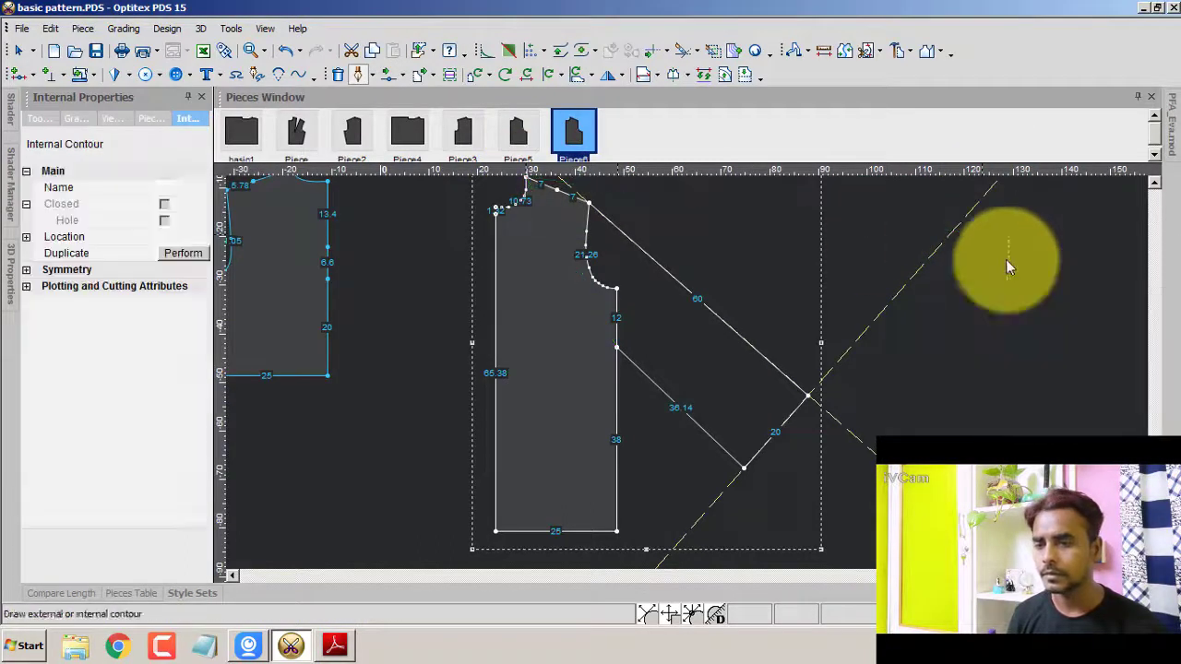
click(789, 298)
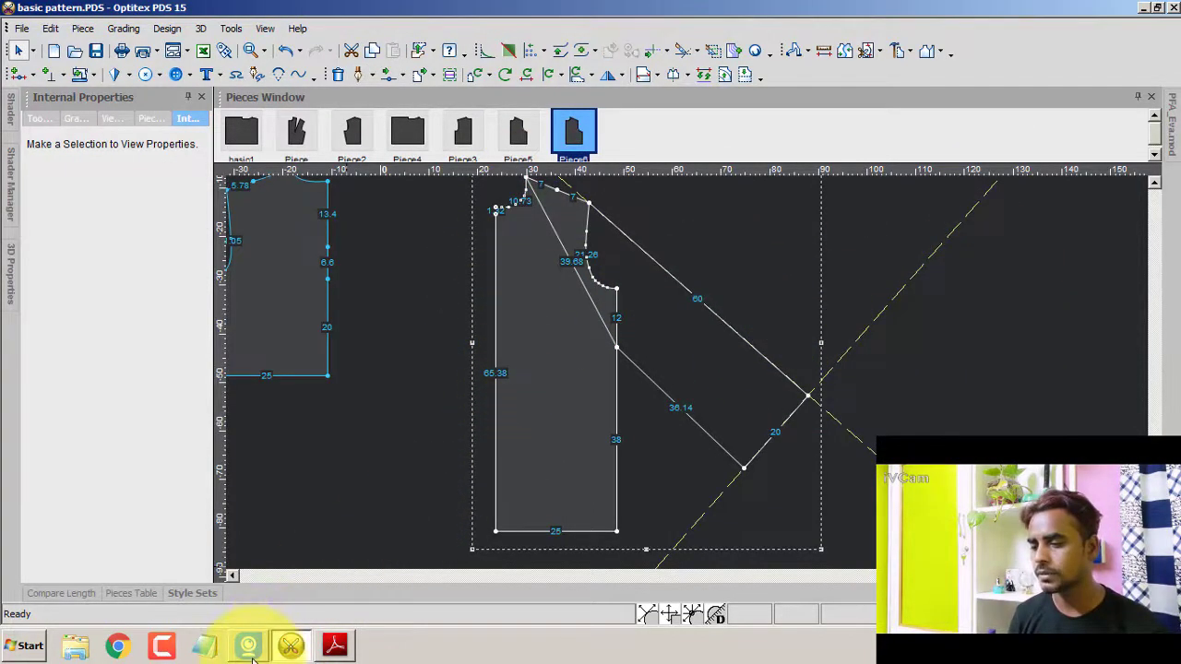
scroll(686, 363, down, 3)
scroll(687, 364, up, 4)
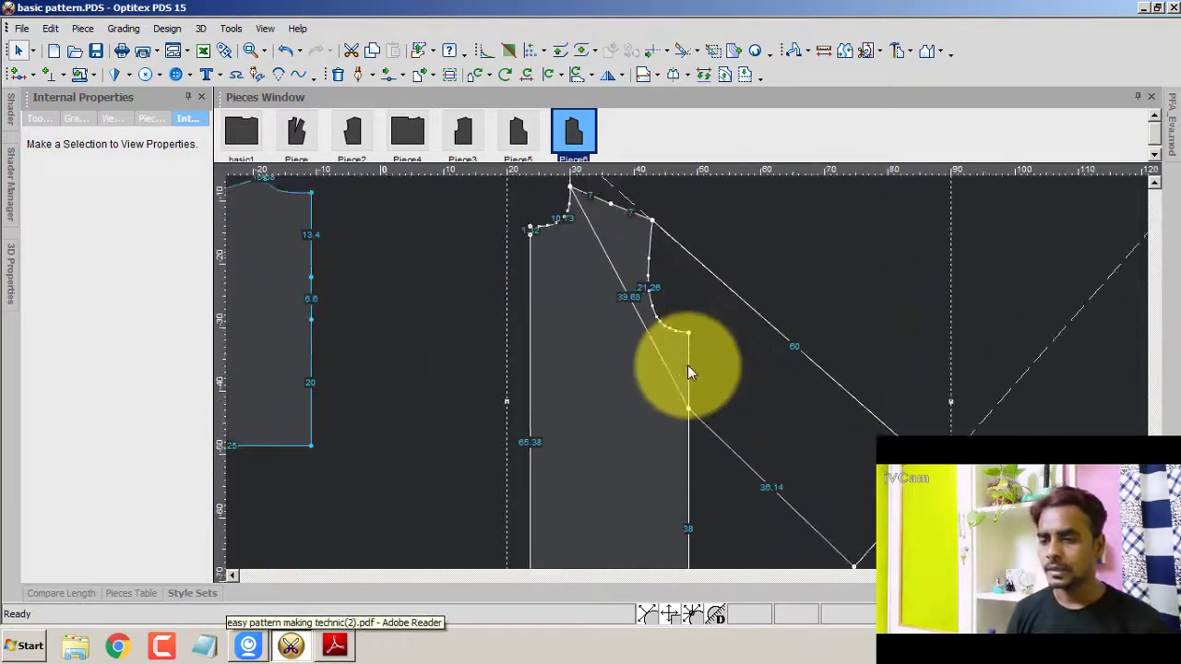
scroll(687, 368, down, 2)
scroll(688, 370, down, 1)
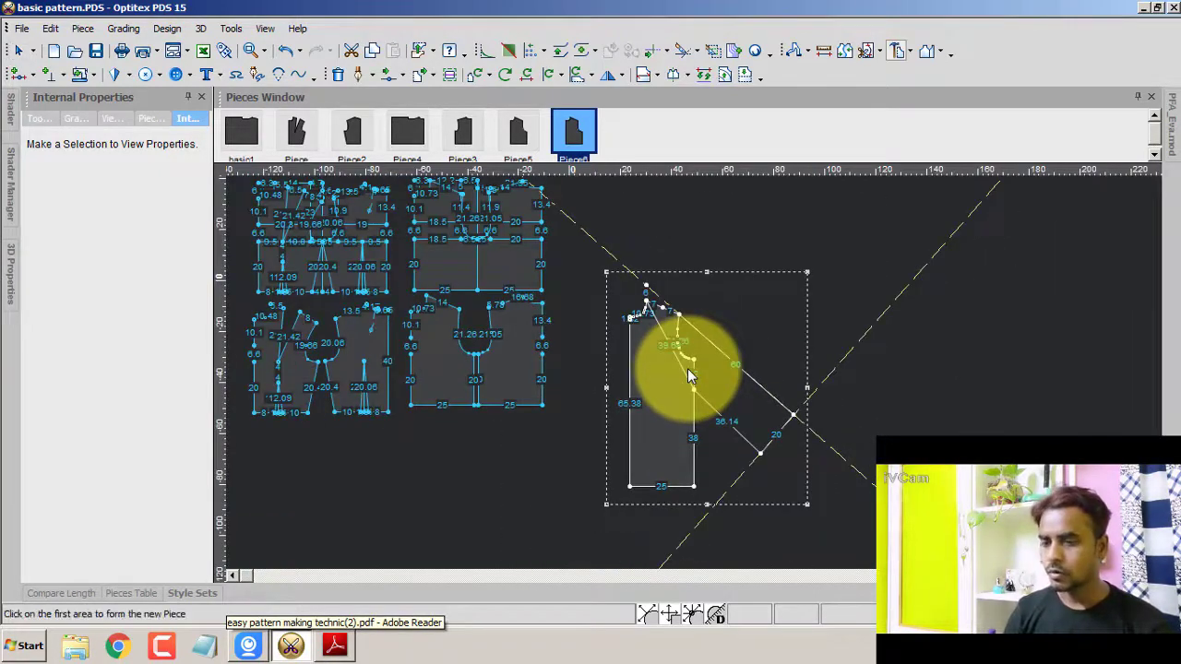
- Create Piece7 from the combined sleeve and bodice areas
click(711, 380)
scroll(699, 375, up, 2)
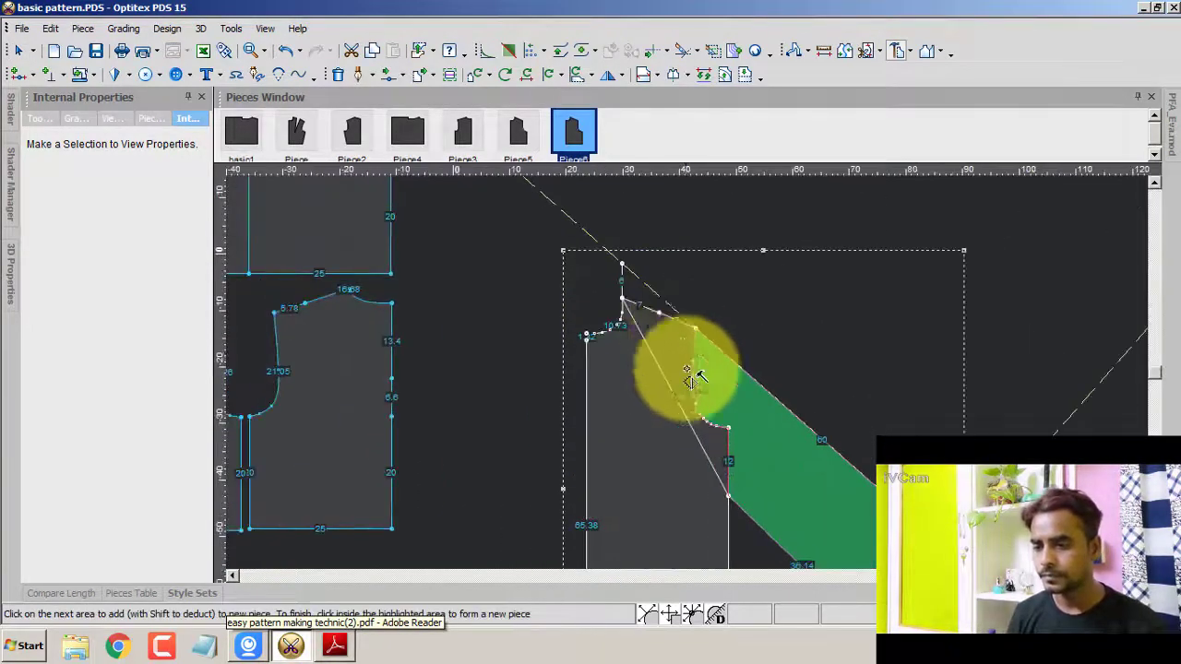
click(600, 401)
click(643, 434)
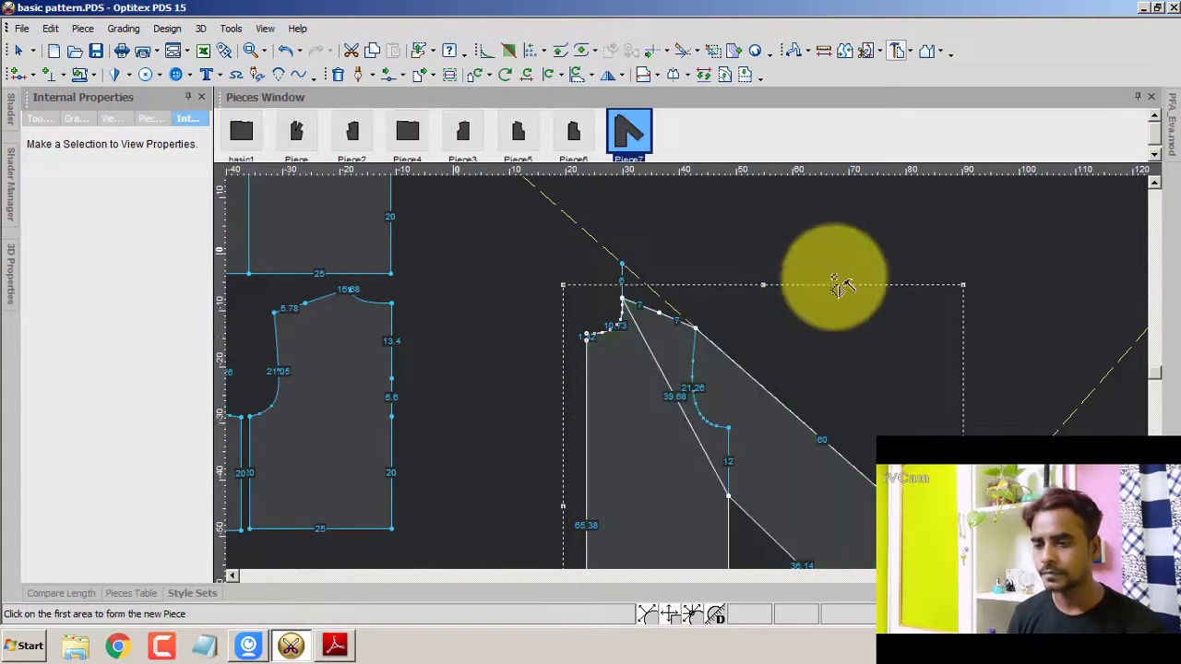
right_click(838, 283)
click(875, 287)
scroll(669, 545, down, 2)
scroll(669, 544, down, 2)
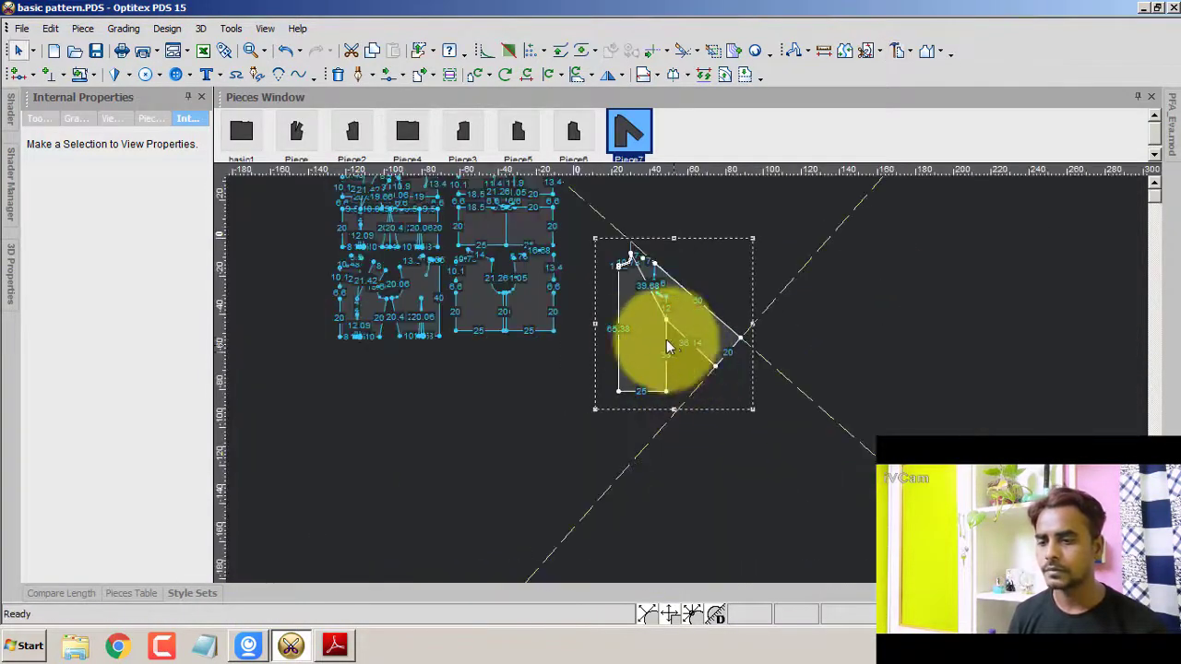
- Move Piece7 to the right and Piece6 to the lower left, then select Piece7
drag(646, 342, 950, 340)
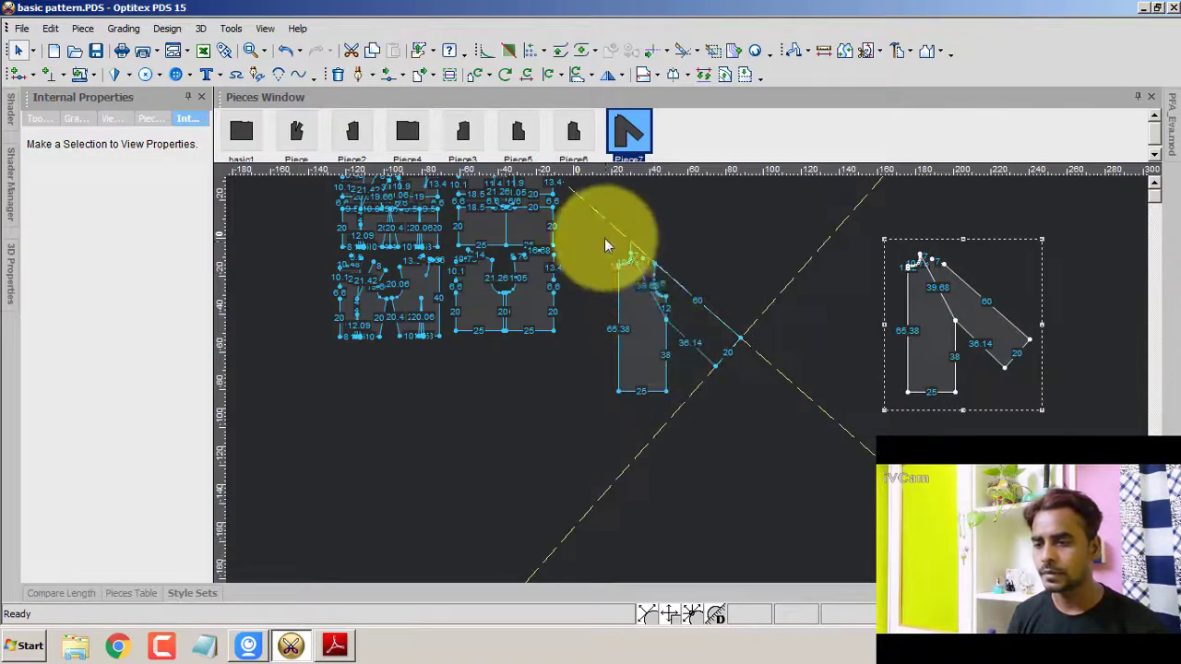
drag(640, 334, 413, 480)
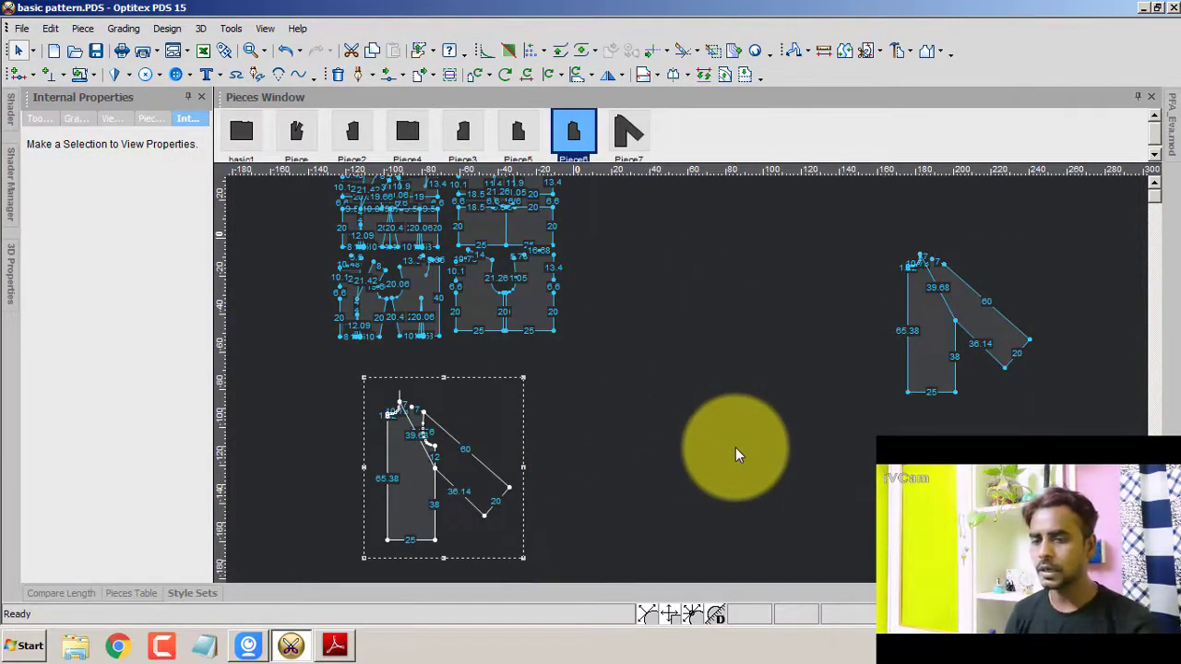
click(923, 323)
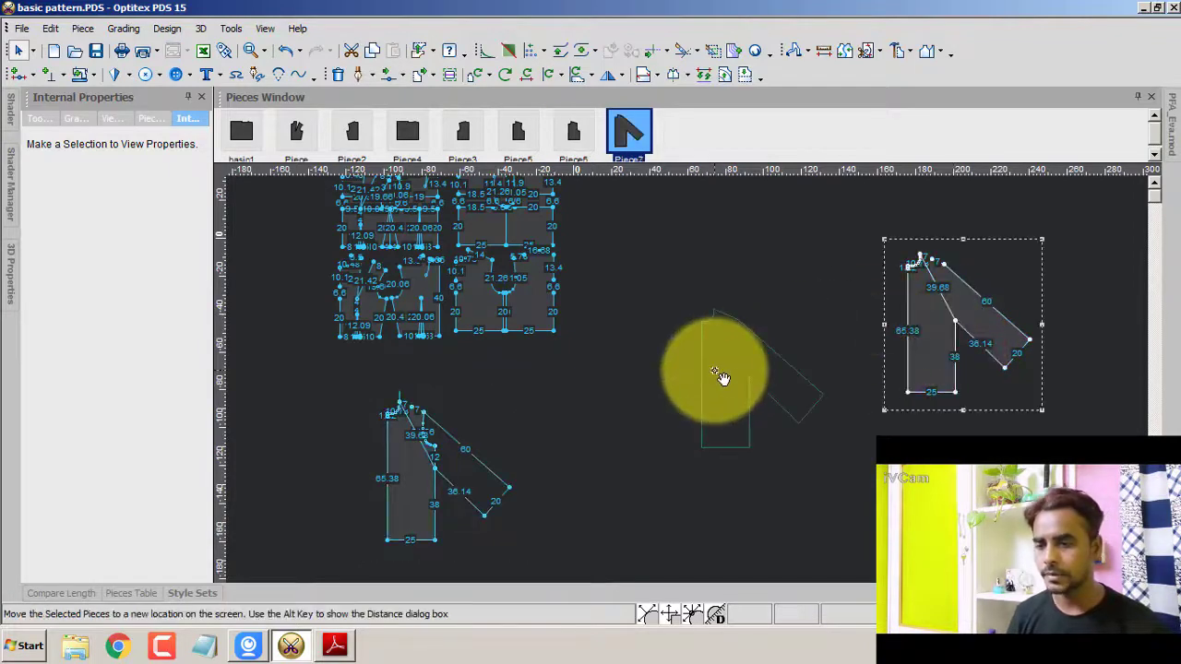
scroll(725, 377, up, 2)
scroll(723, 378, up, 2)
scroll(723, 380, up, 2)
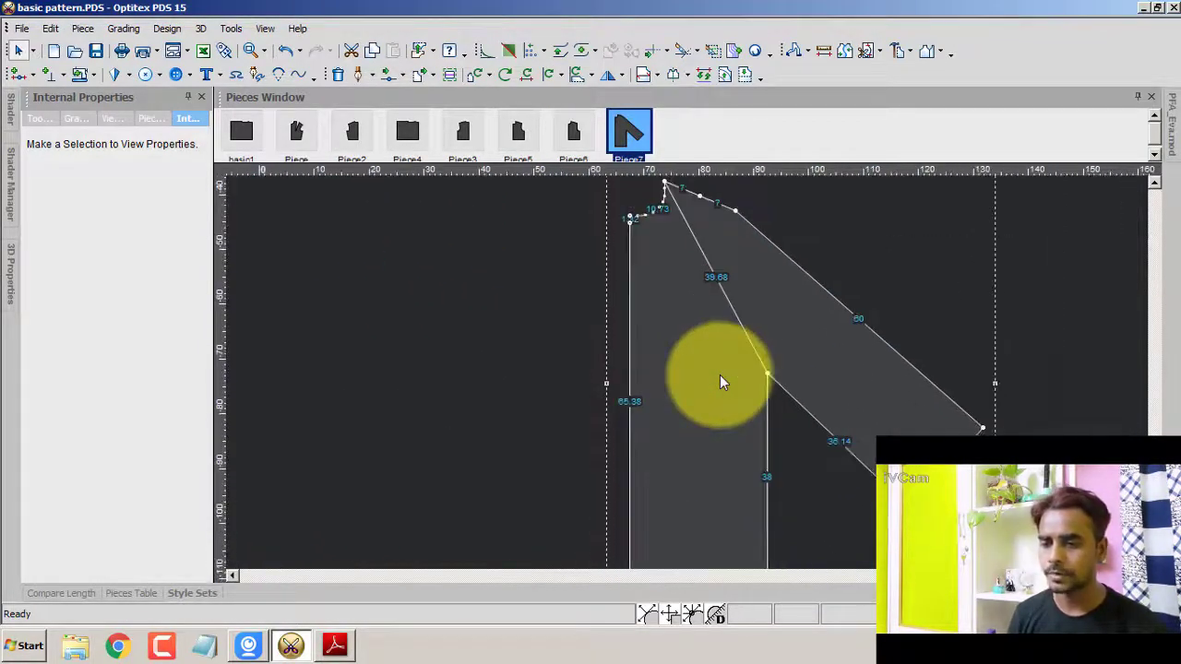
scroll(720, 374, down, 3)
scroll(696, 368, up, 4)
scroll(707, 364, down, 2)
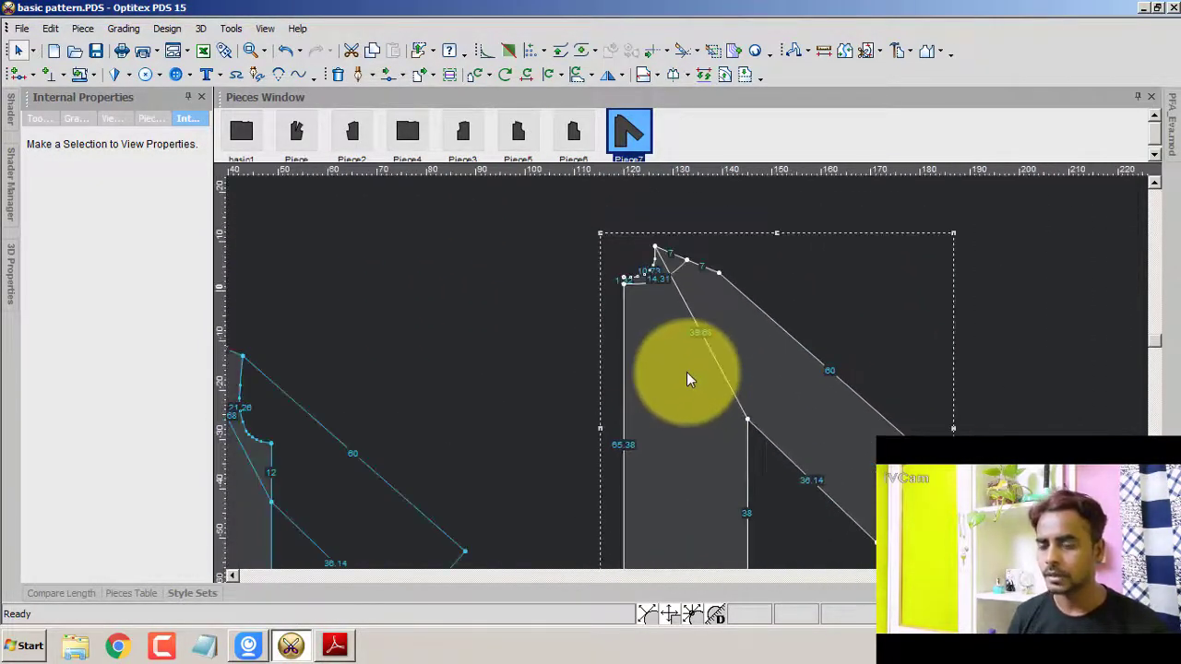
scroll(687, 377, down, 3)
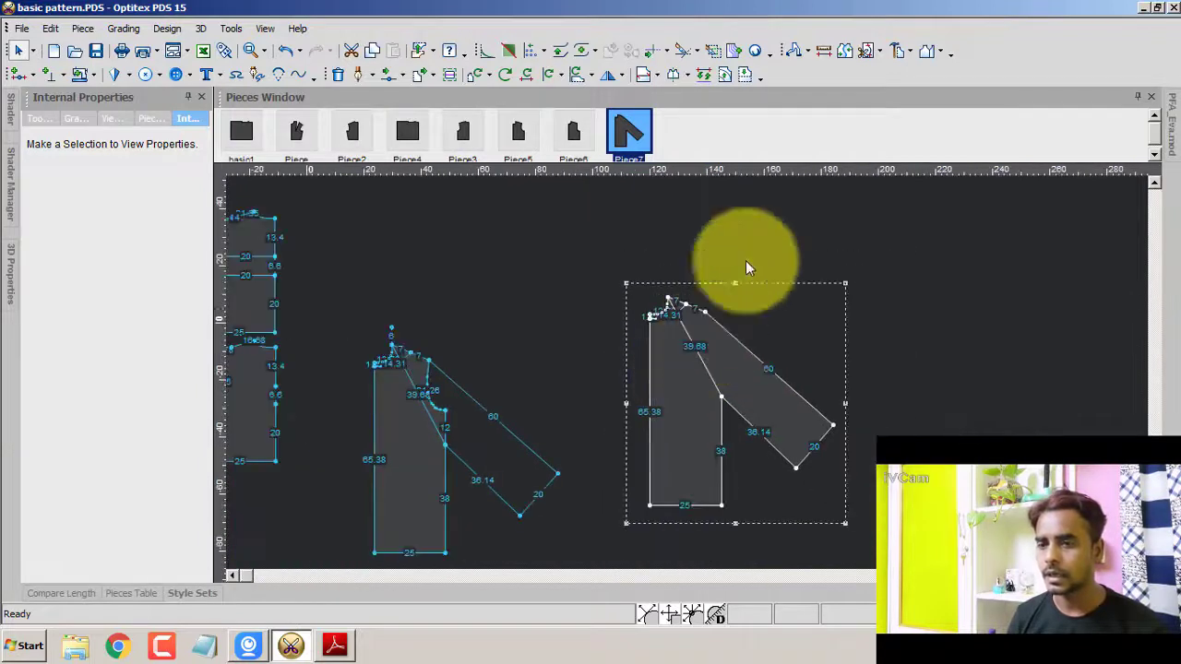
- Cut Piece7 along its internal line into Piece7 and Piece8, accepting the seam attributes
click(881, 54)
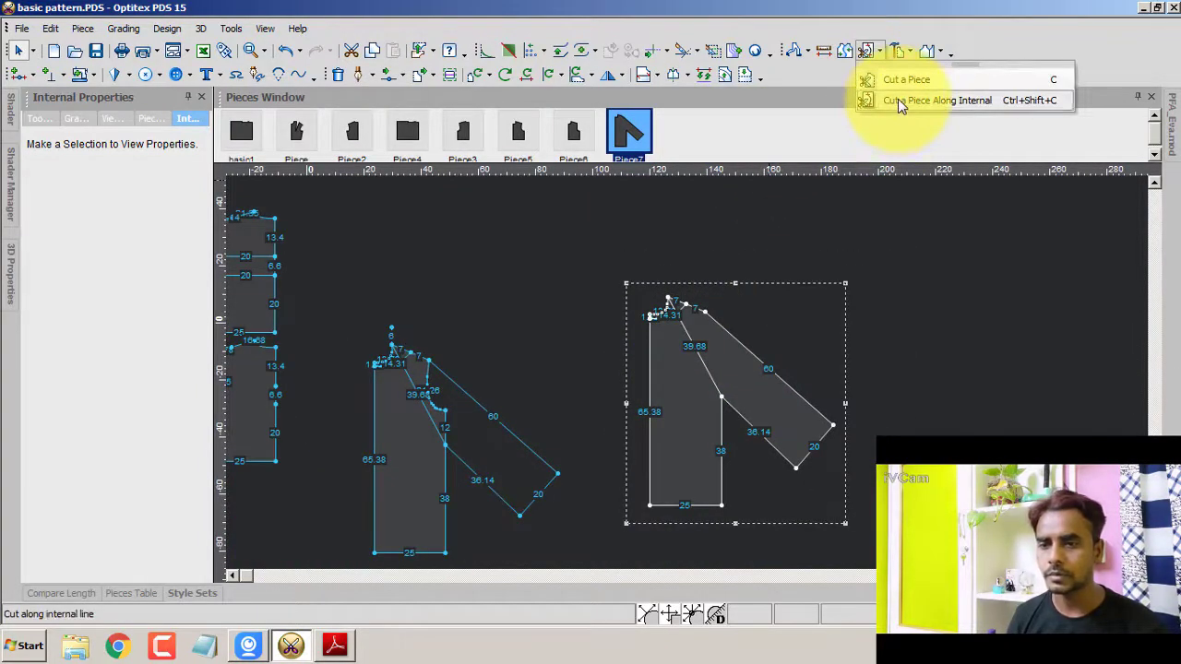
click(900, 101)
click(724, 392)
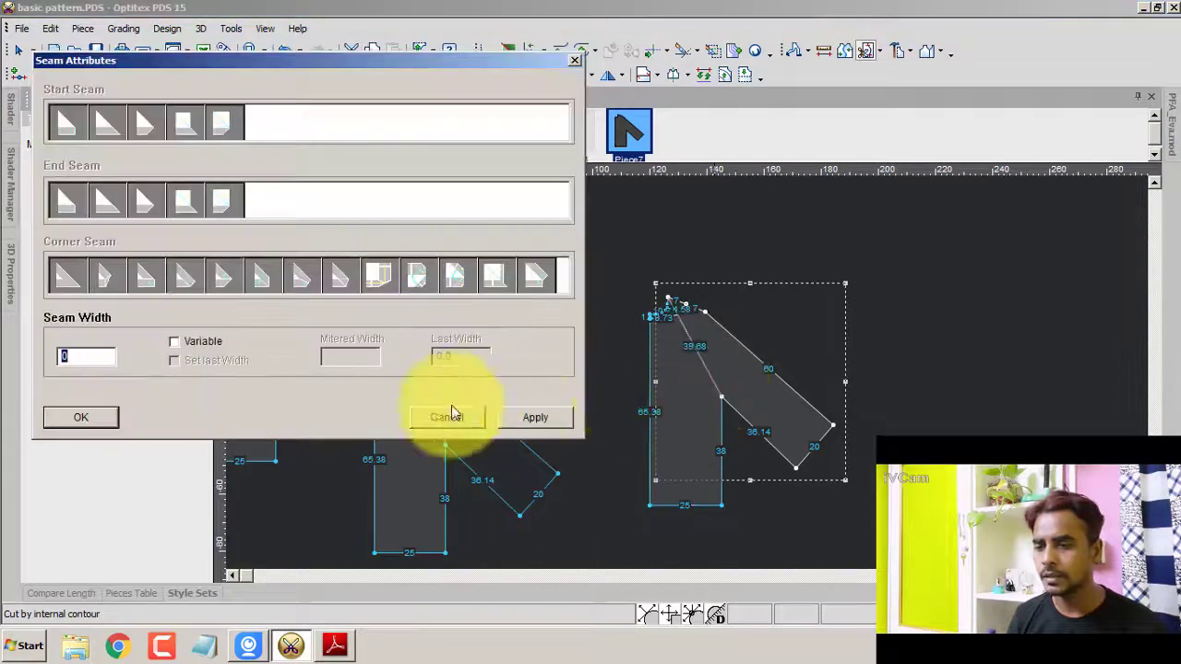
click(534, 417)
click(97, 426)
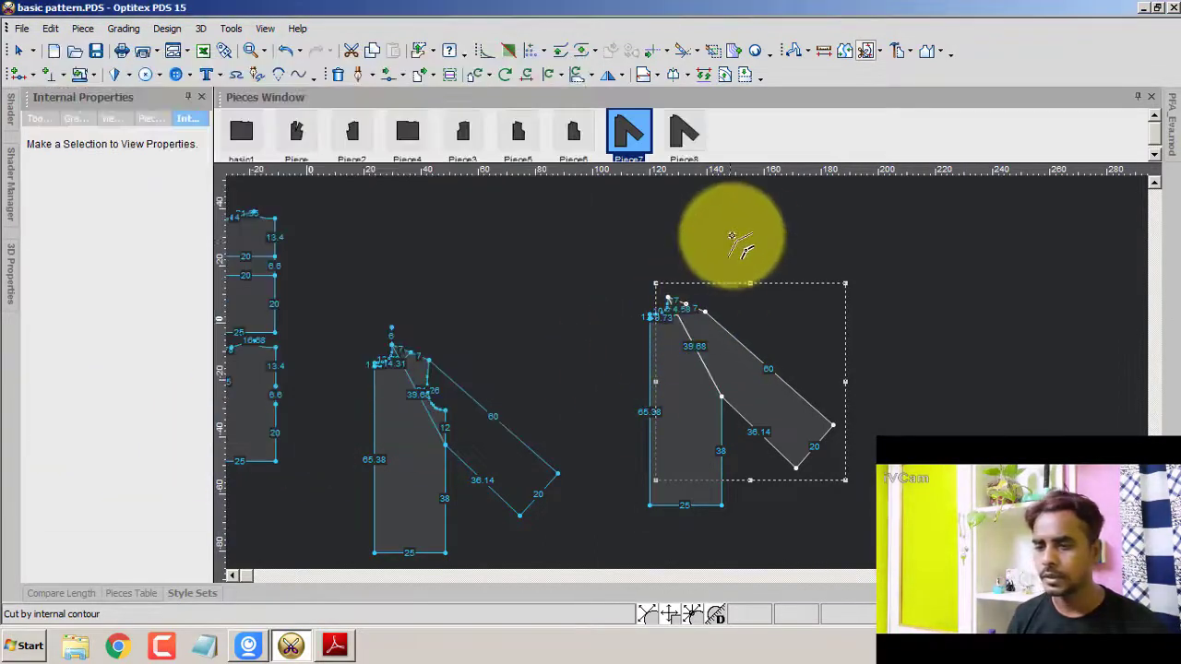
right_click(749, 240)
click(775, 250)
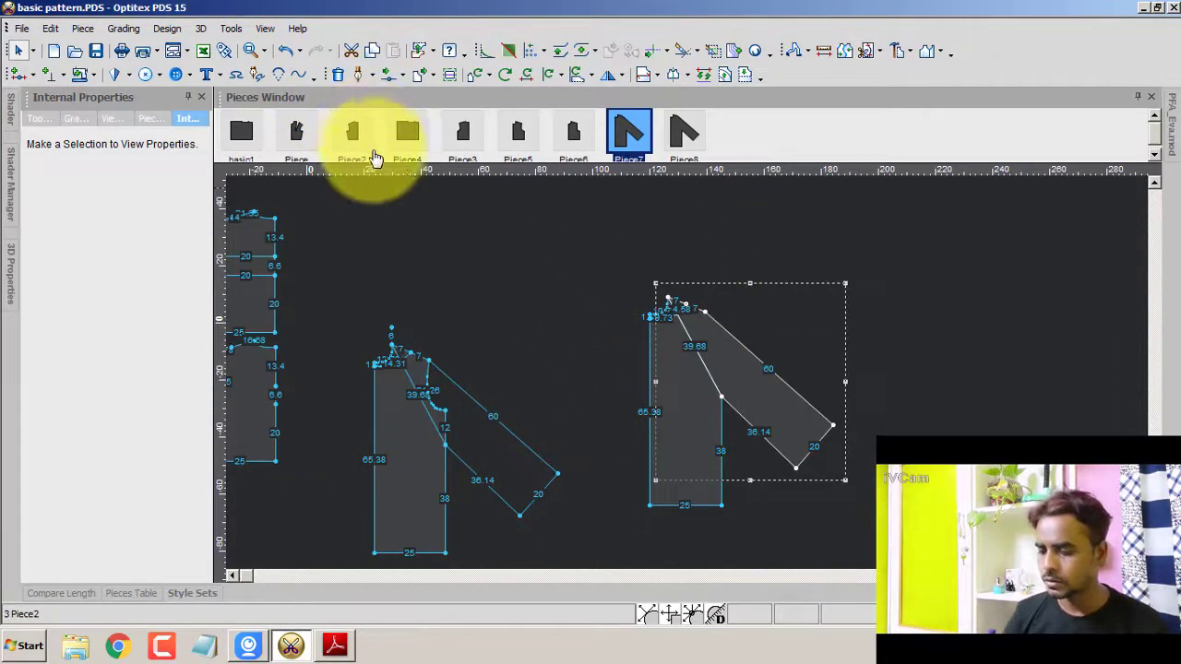
scroll(692, 369, up, 2)
scroll(633, 456, up, 1)
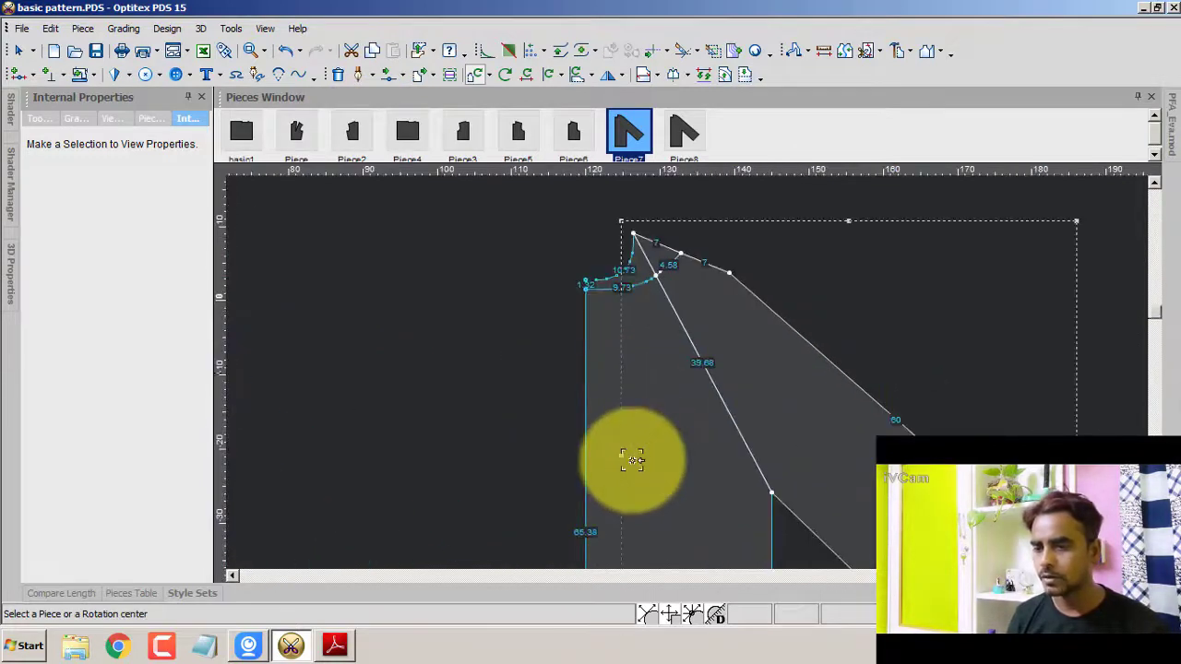
scroll(726, 493, down, 2)
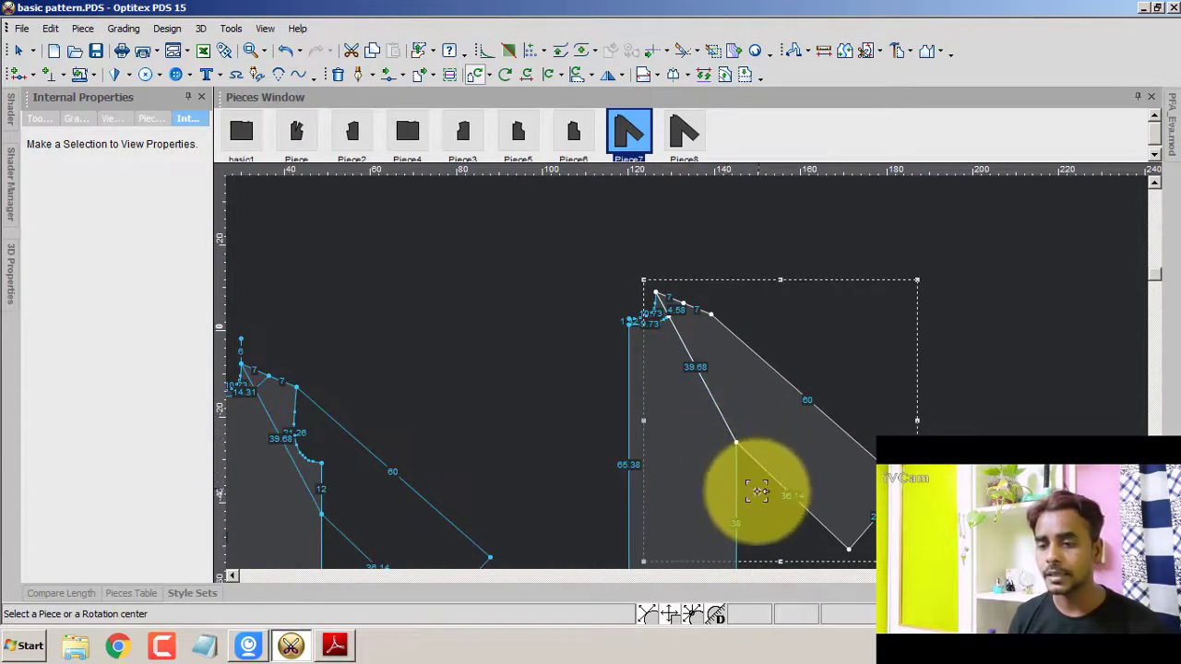
- Check the dart area on the reference drawing in Adobe Reader
click(334, 650)
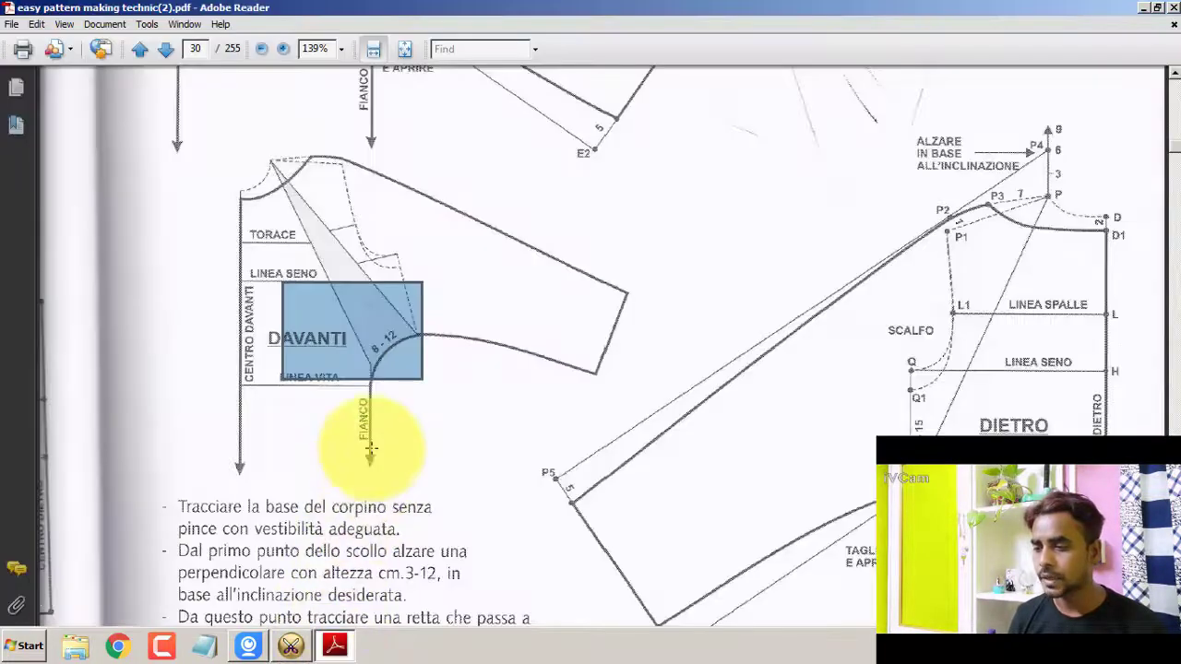
drag(429, 407, 378, 320)
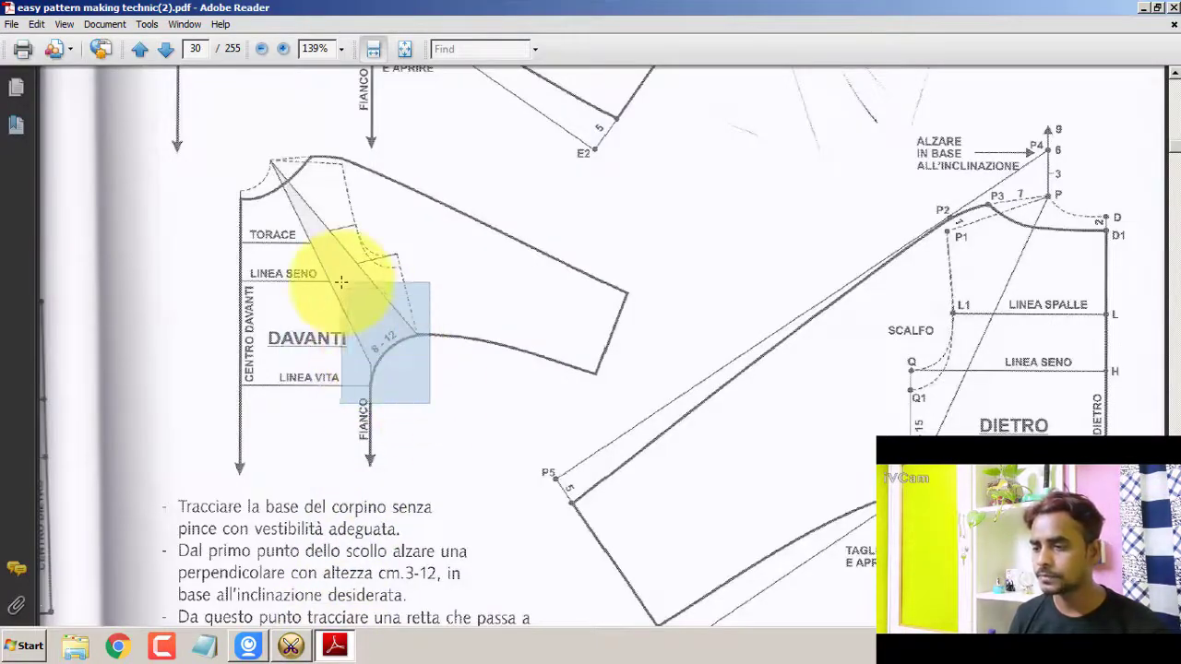
click(291, 648)
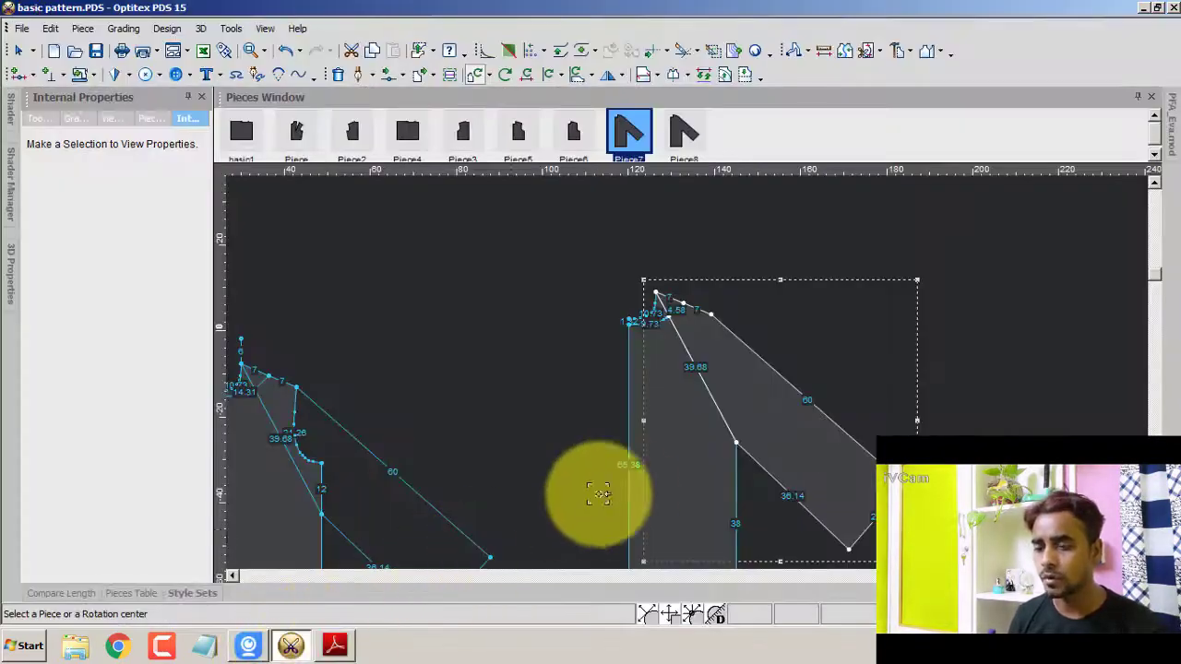
- Rotate the sleeve piece 22.1° around the neck point
click(656, 293)
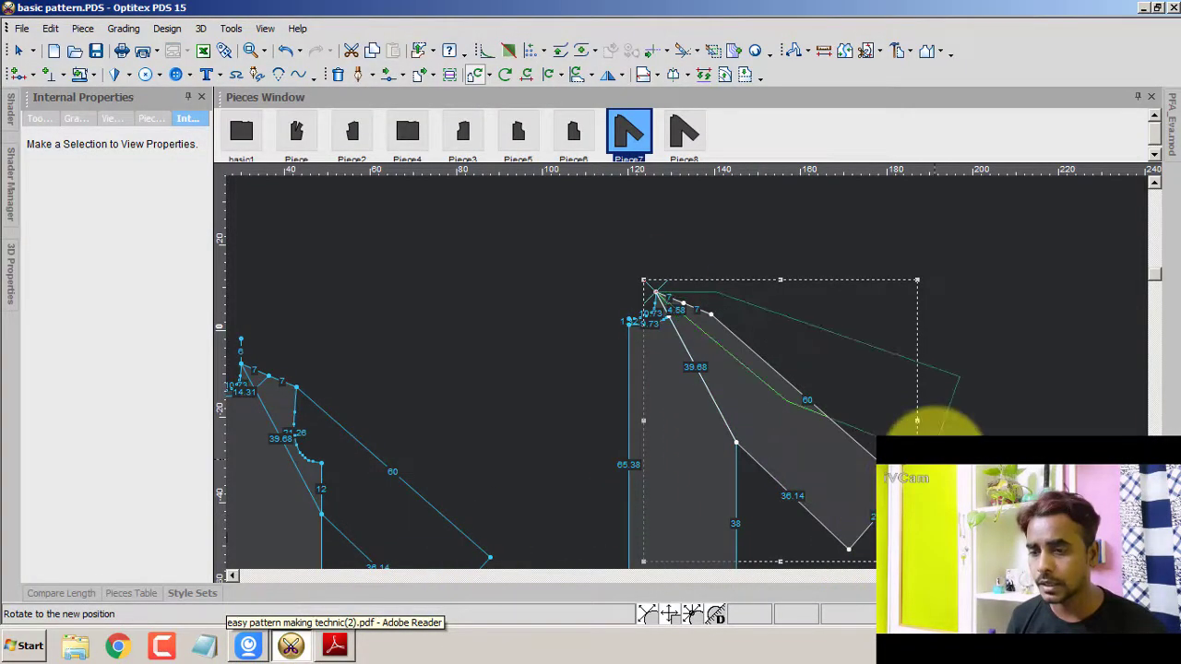
click(923, 419)
click(325, 386)
right_click(406, 259)
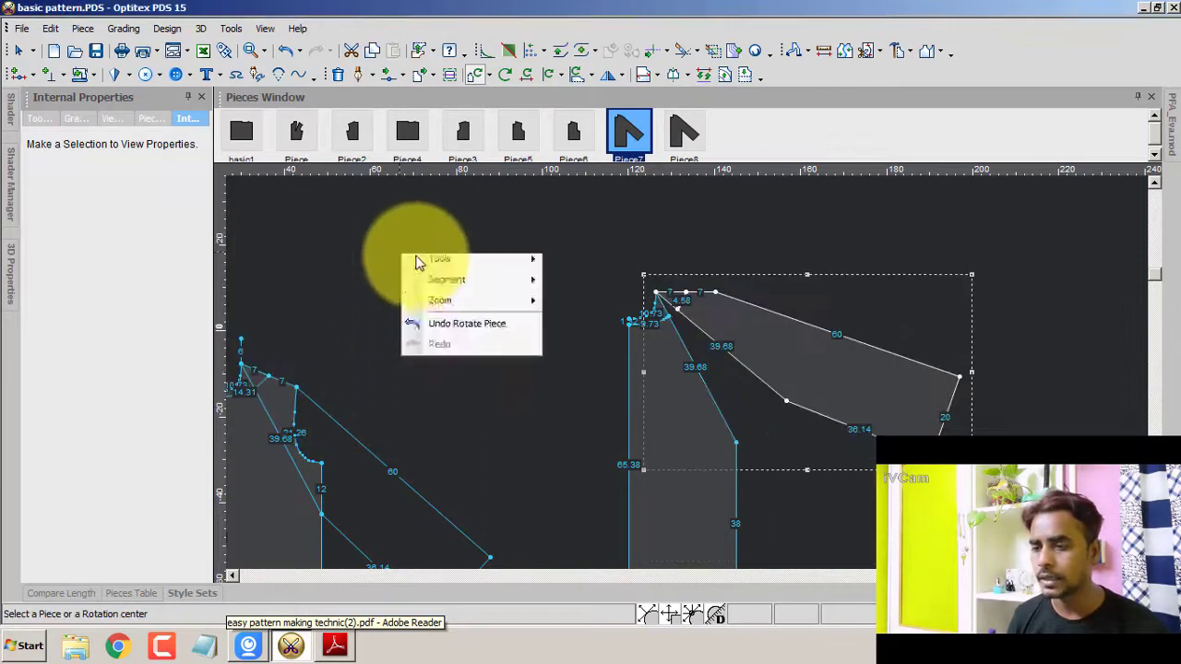
click(440, 268)
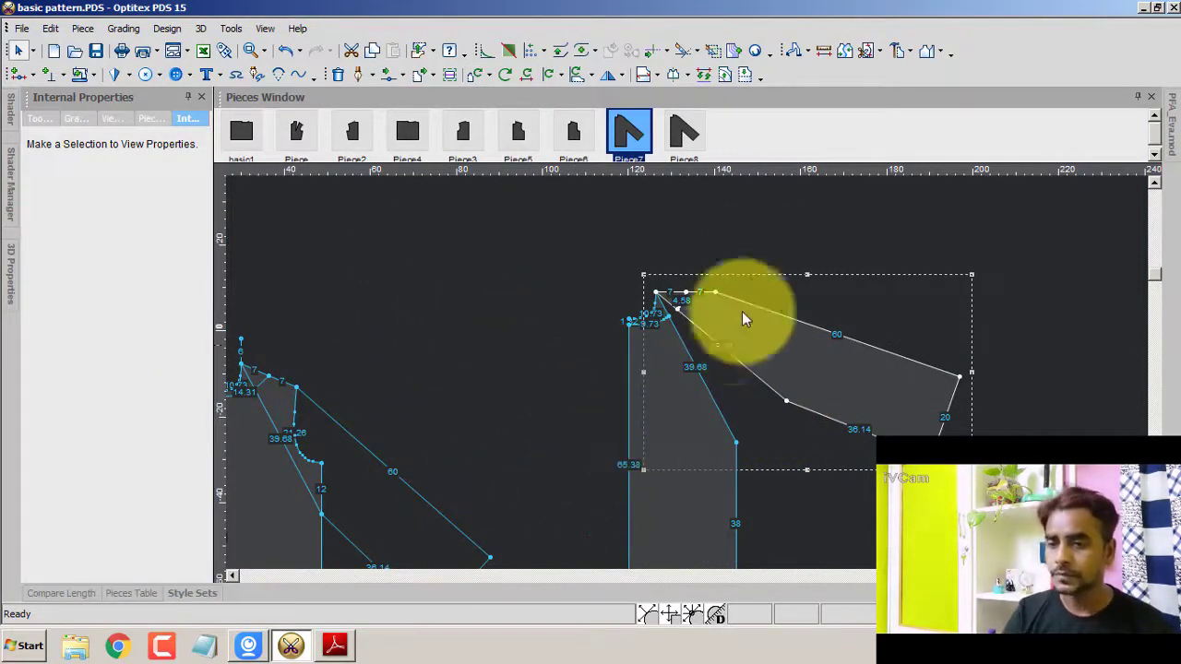
- Measure from the underarm corner to the sleeve's lower edge: 15.21 at 39.2°
click(829, 54)
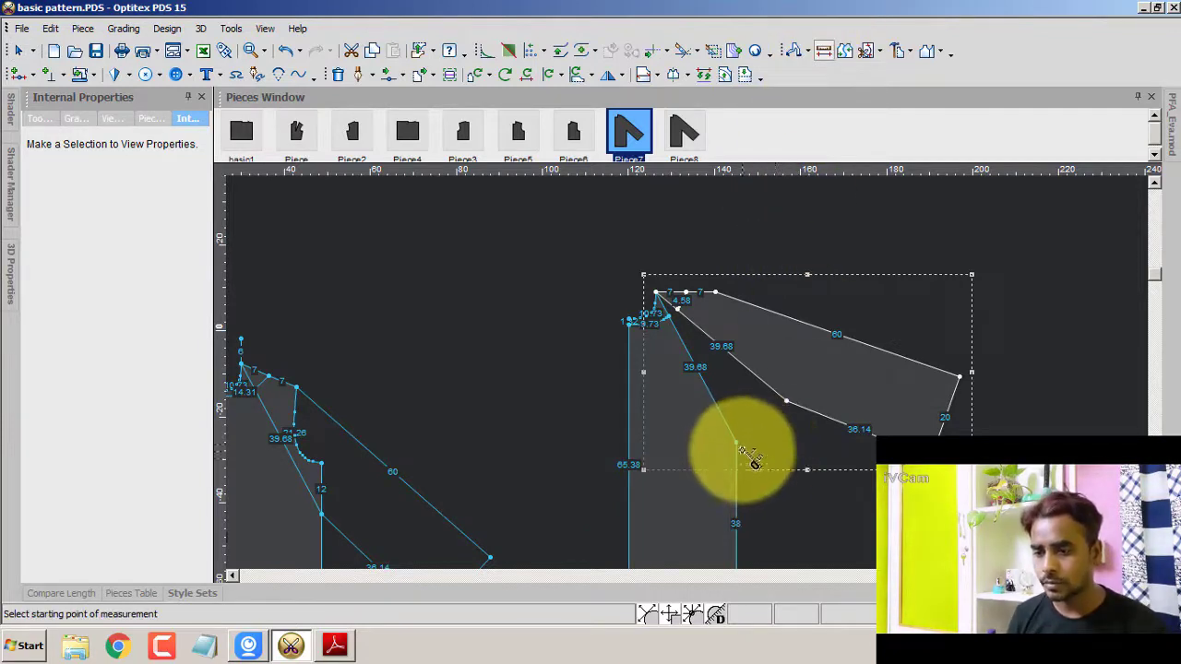
click(738, 448)
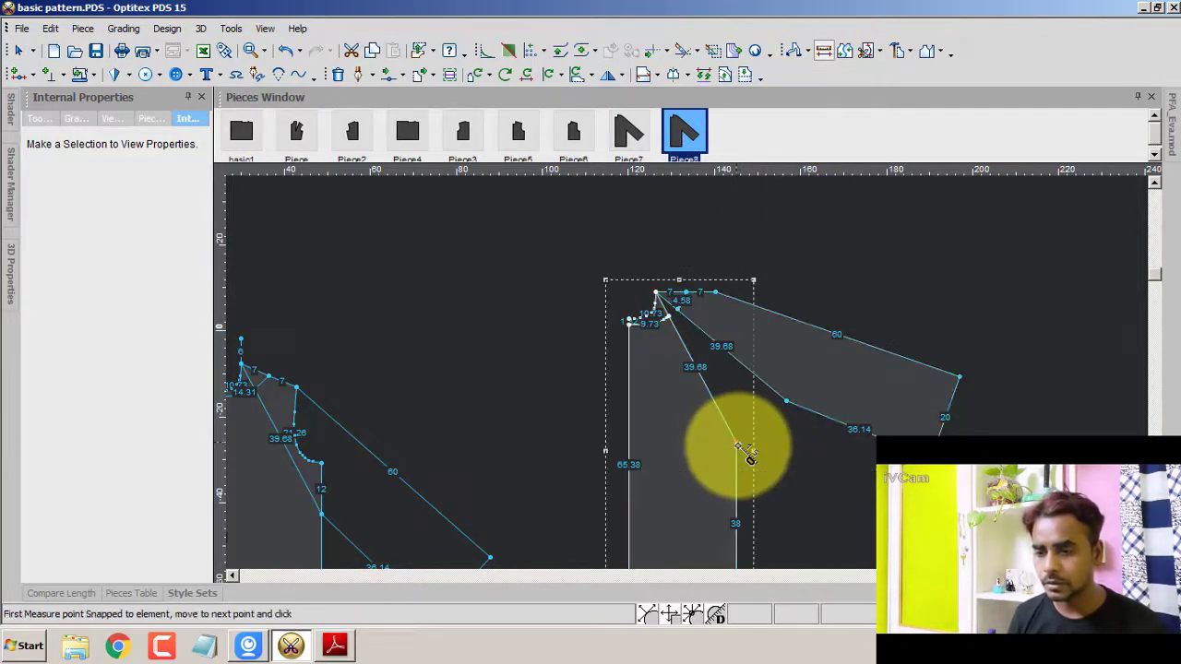
click(785, 401)
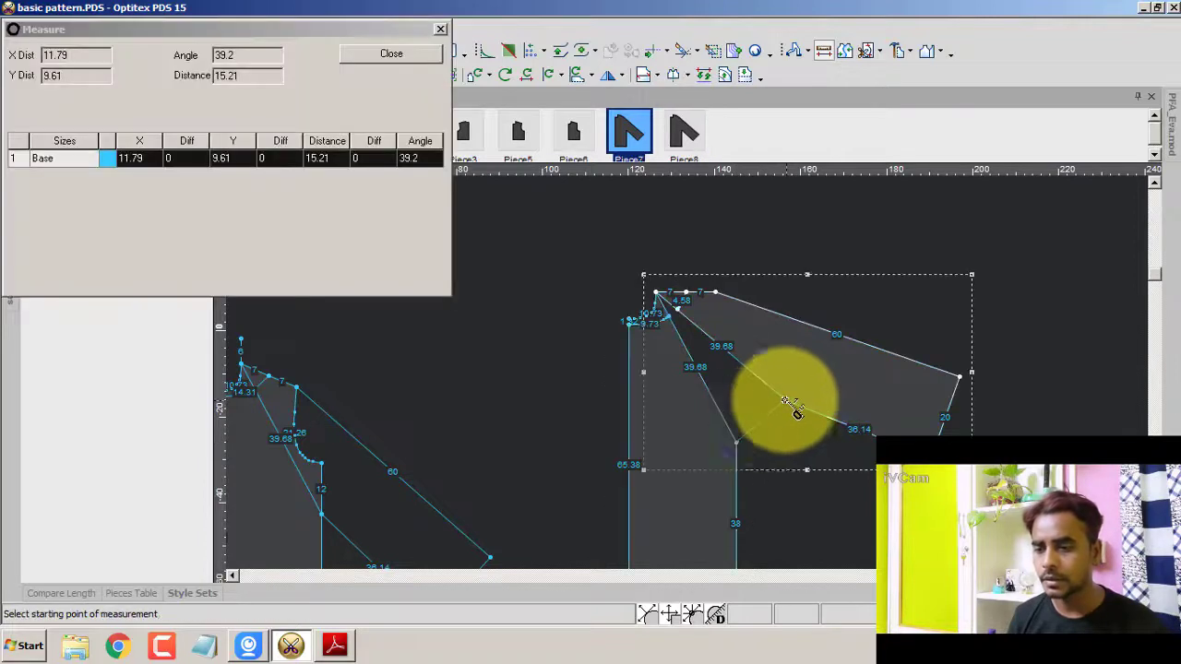
click(248, 73)
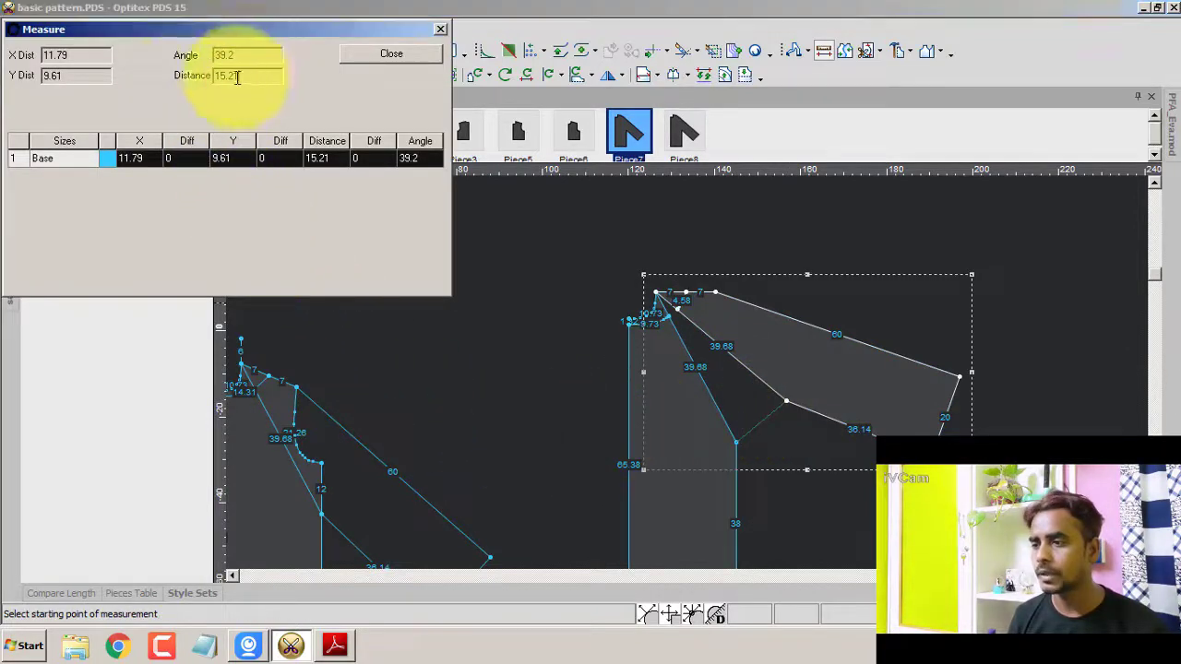
click(441, 31)
- Draw a 10-long internal line at 40° from the underarm corner
right_click(423, 235)
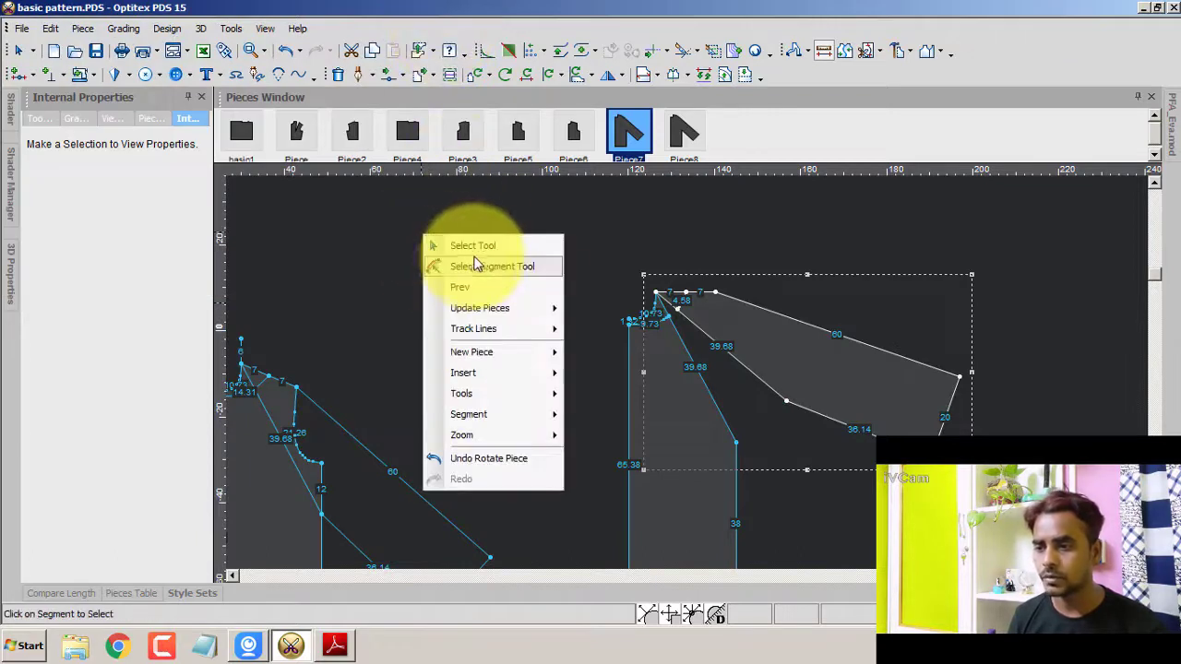
click(480, 249)
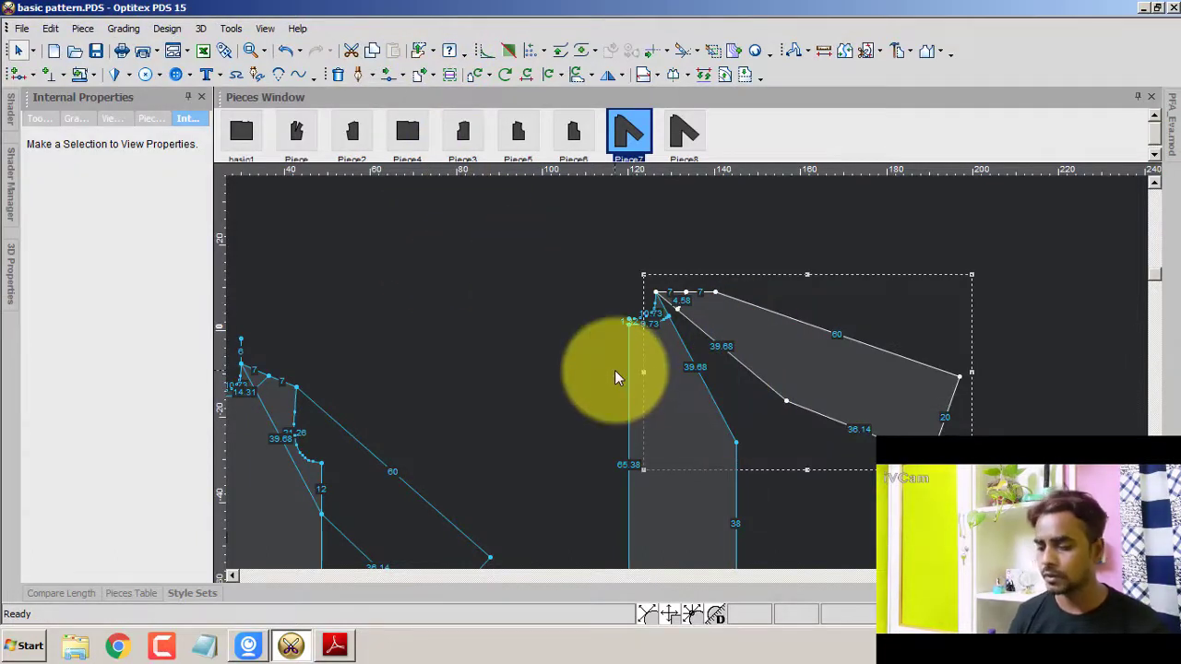
key(d)
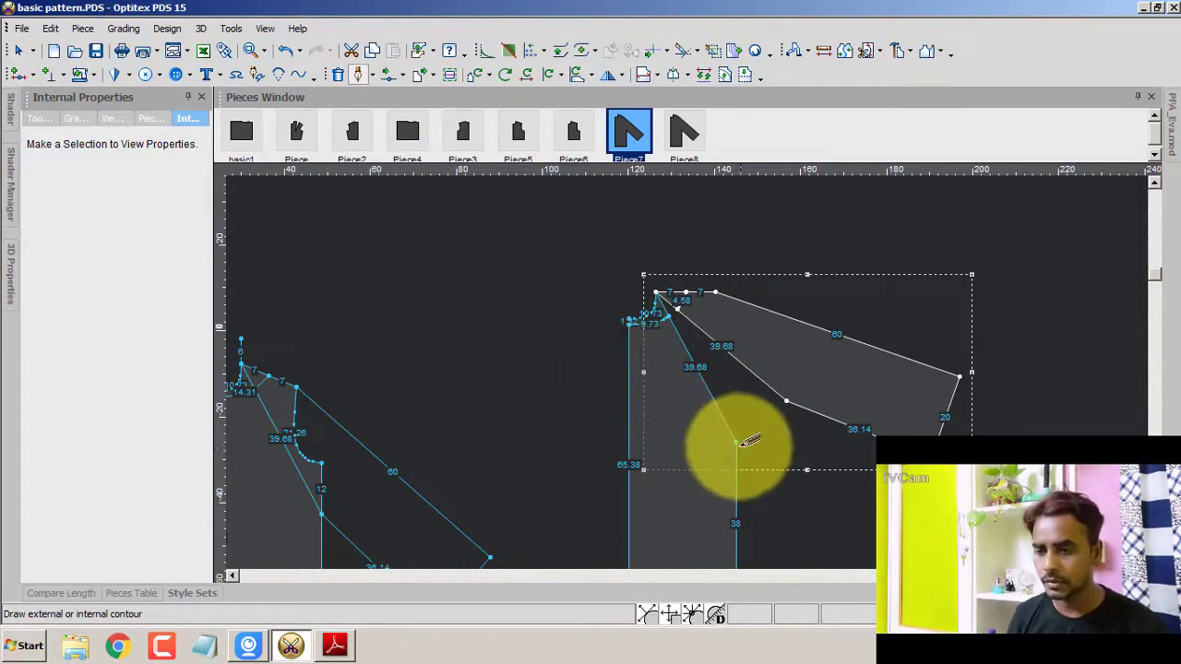
click(740, 444)
click(266, 335)
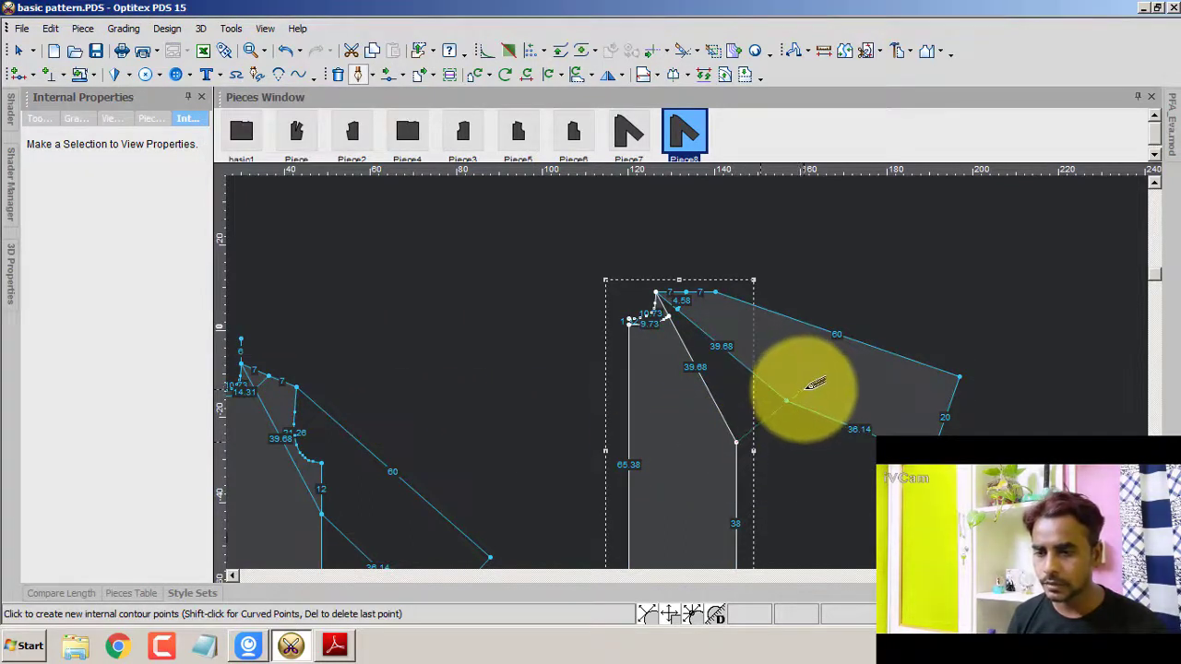
click(795, 393)
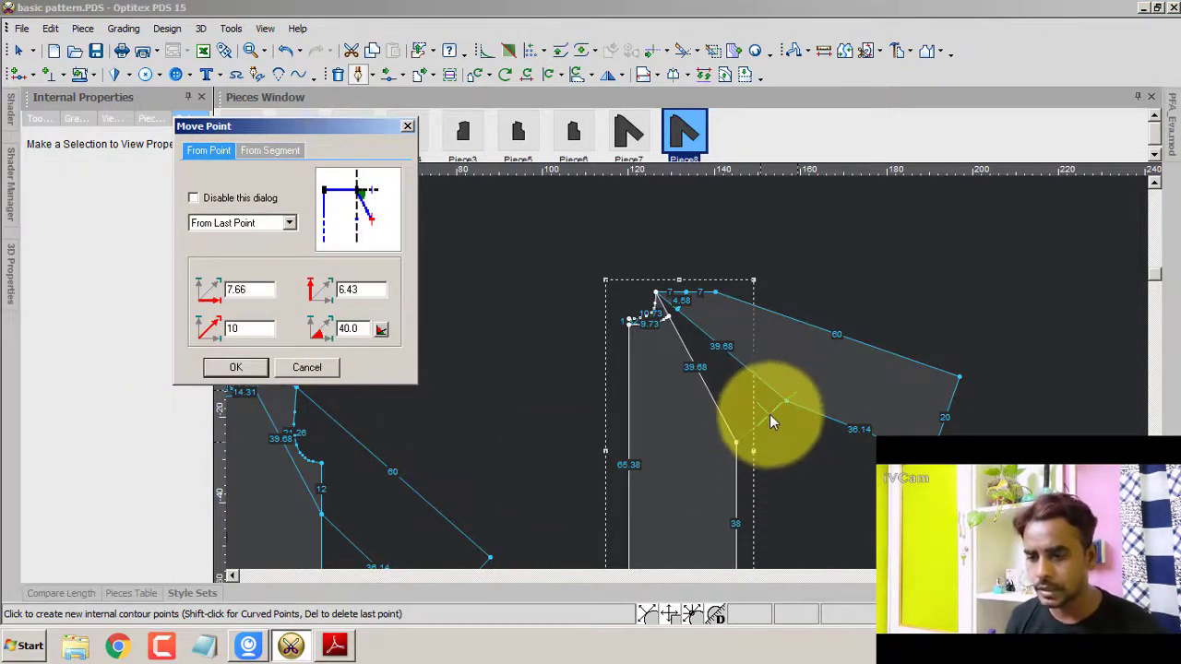
click(236, 367)
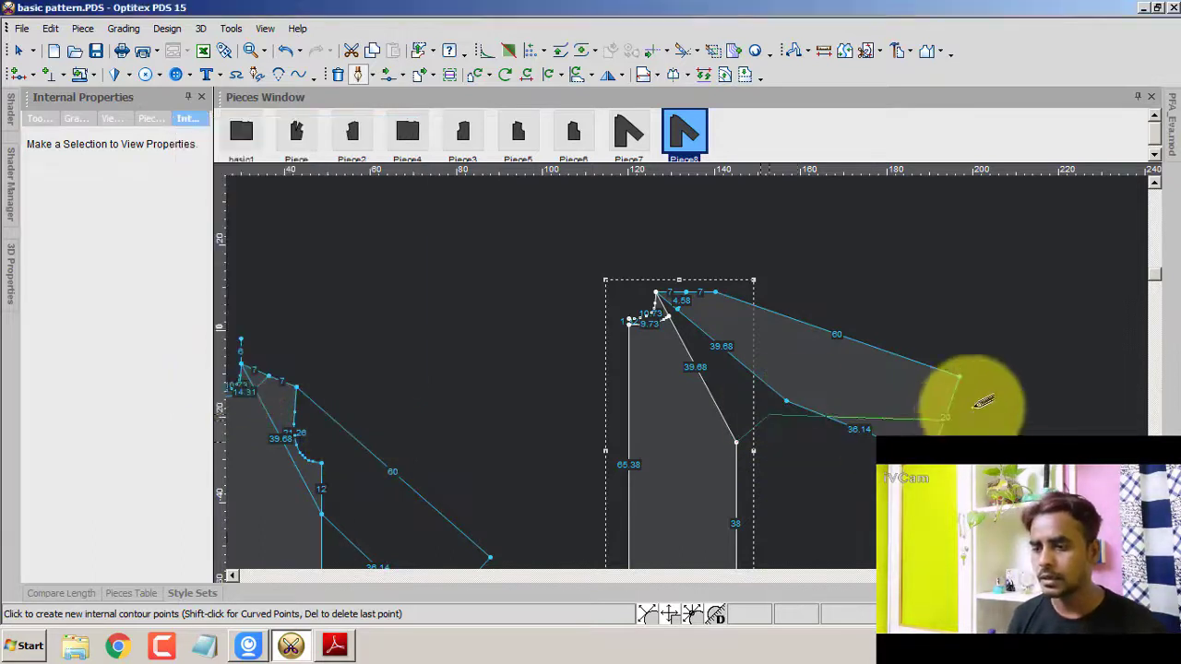
right_click(946, 304)
click(996, 382)
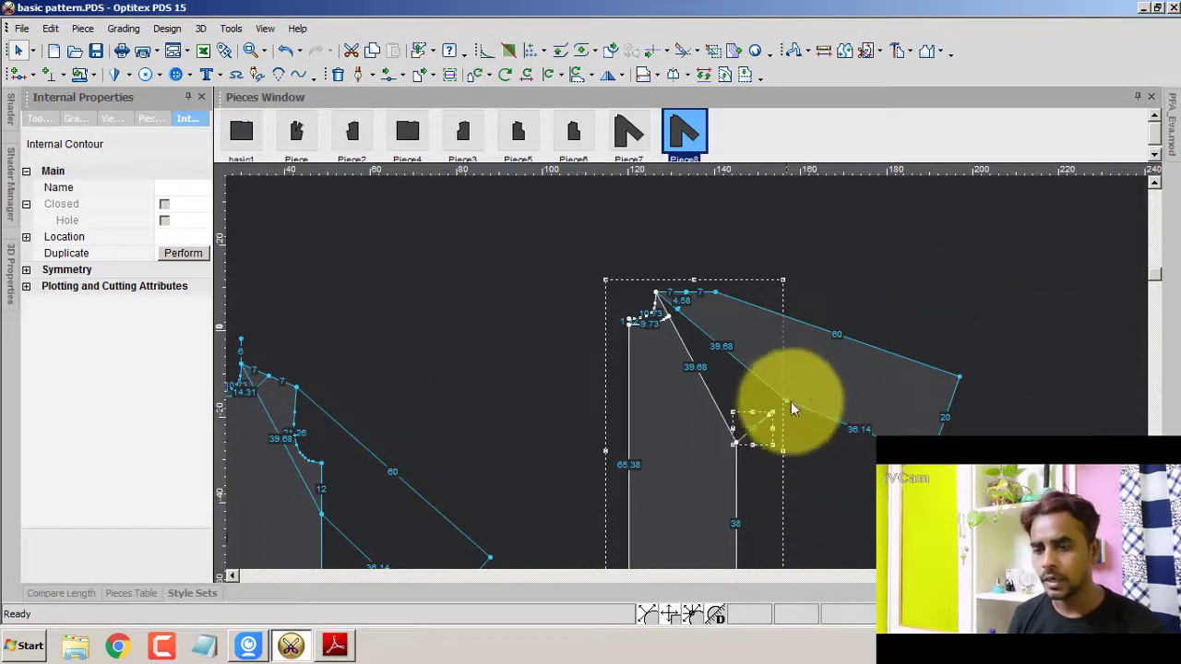
click(790, 453)
- Begin rotating the sleeve piece around the shoulder-neck point
scroll(687, 371, up, 2)
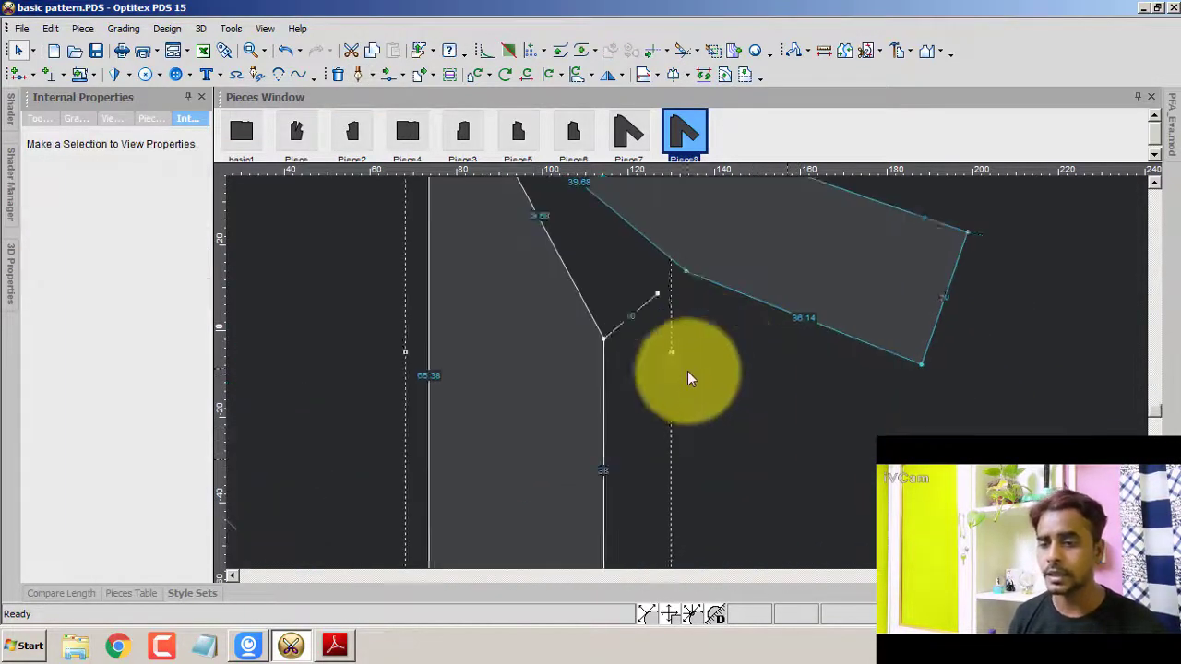
scroll(621, 266, down, 2)
middle_drag(622, 267, 669, 366)
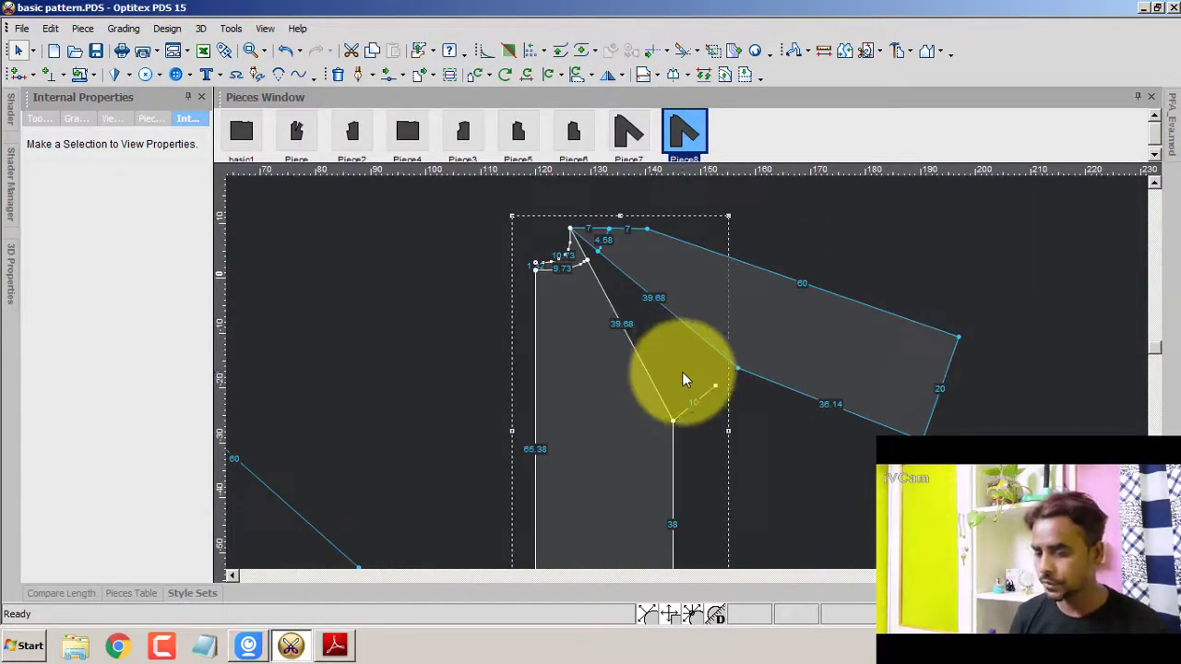
click(683, 376)
click(571, 229)
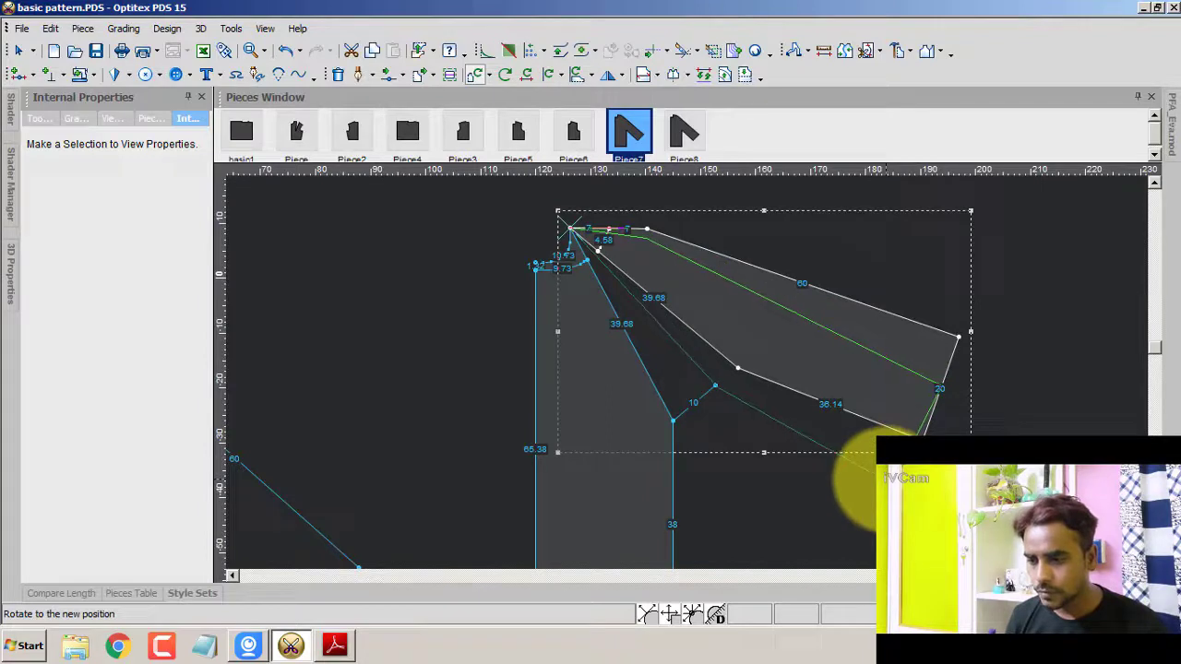
- Rotate the sleeve down and snap its underside point onto the end of the 10 line
click(879, 482)
click(319, 385)
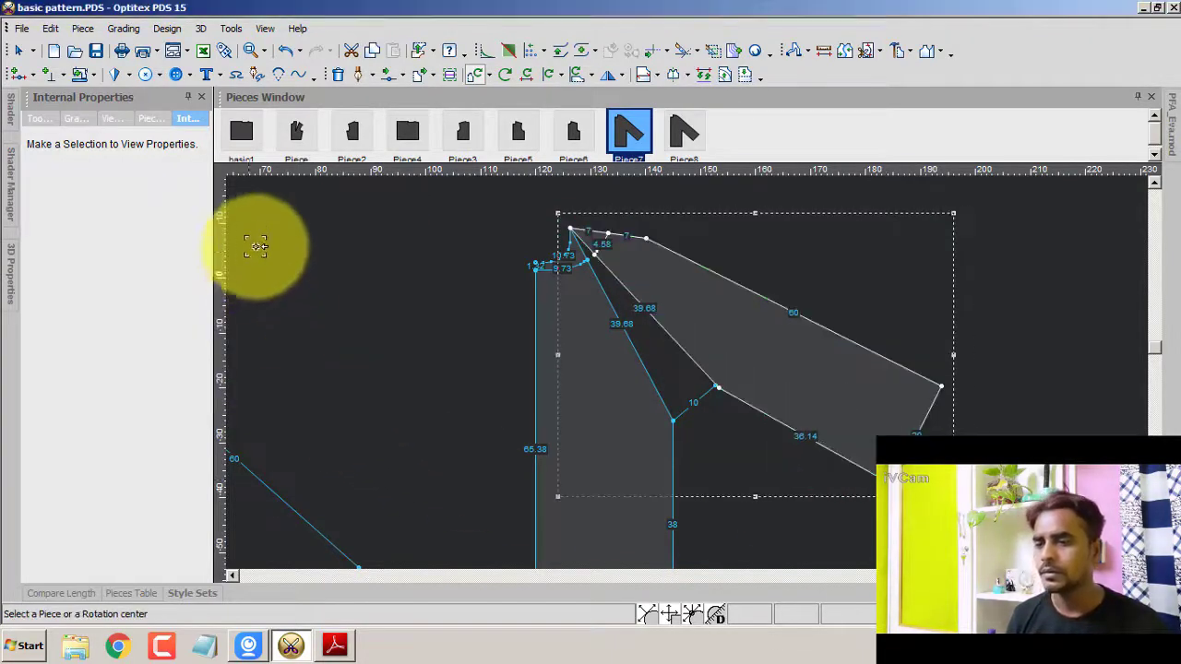
right_click(319, 255)
click(418, 348)
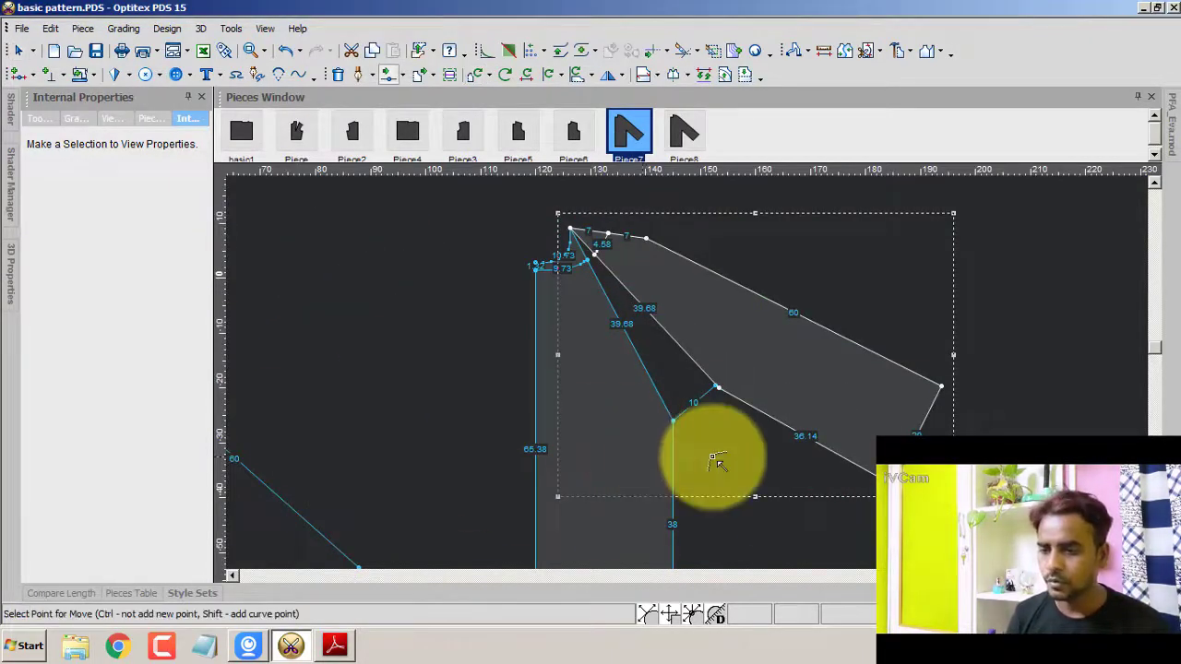
scroll(690, 375, up, 2)
scroll(685, 370, up, 2)
scroll(683, 359, up, 2)
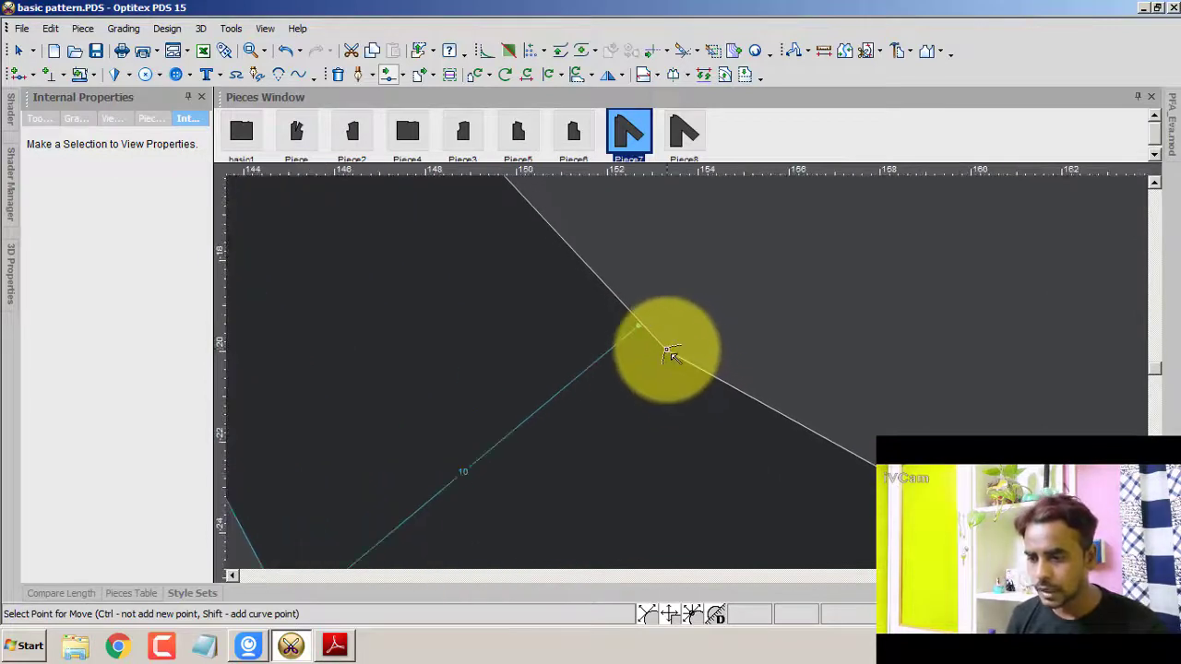
click(668, 353)
click(639, 328)
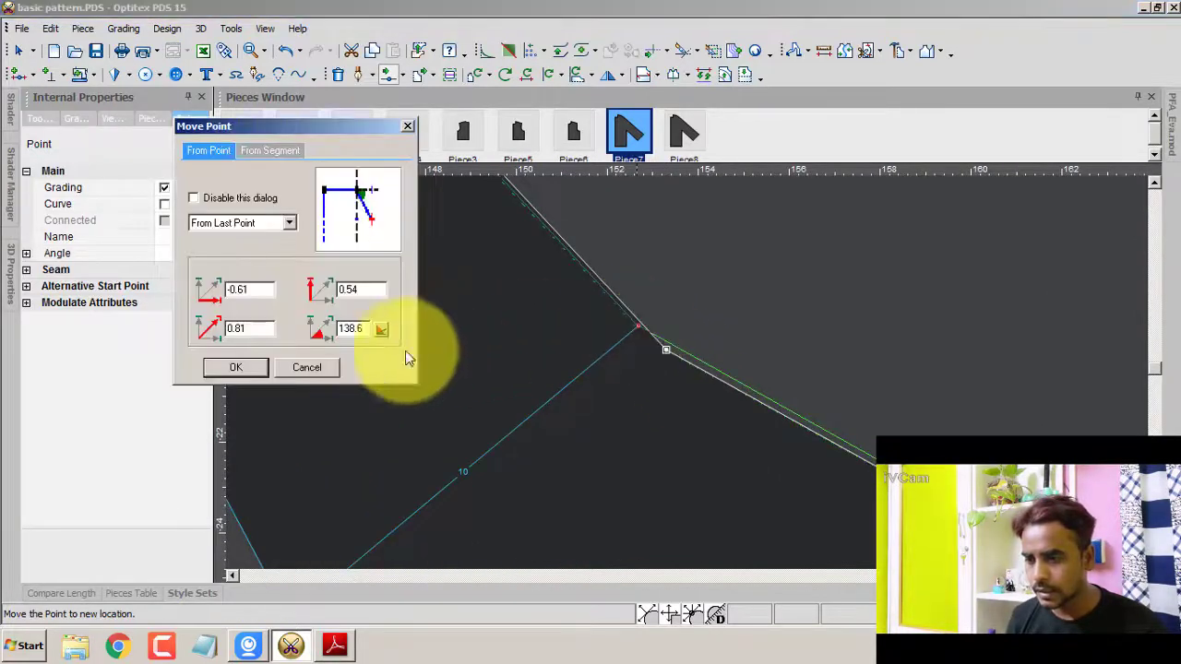
click(245, 369)
- Clear the leftover track lines from the current piece only
right_click(764, 275)
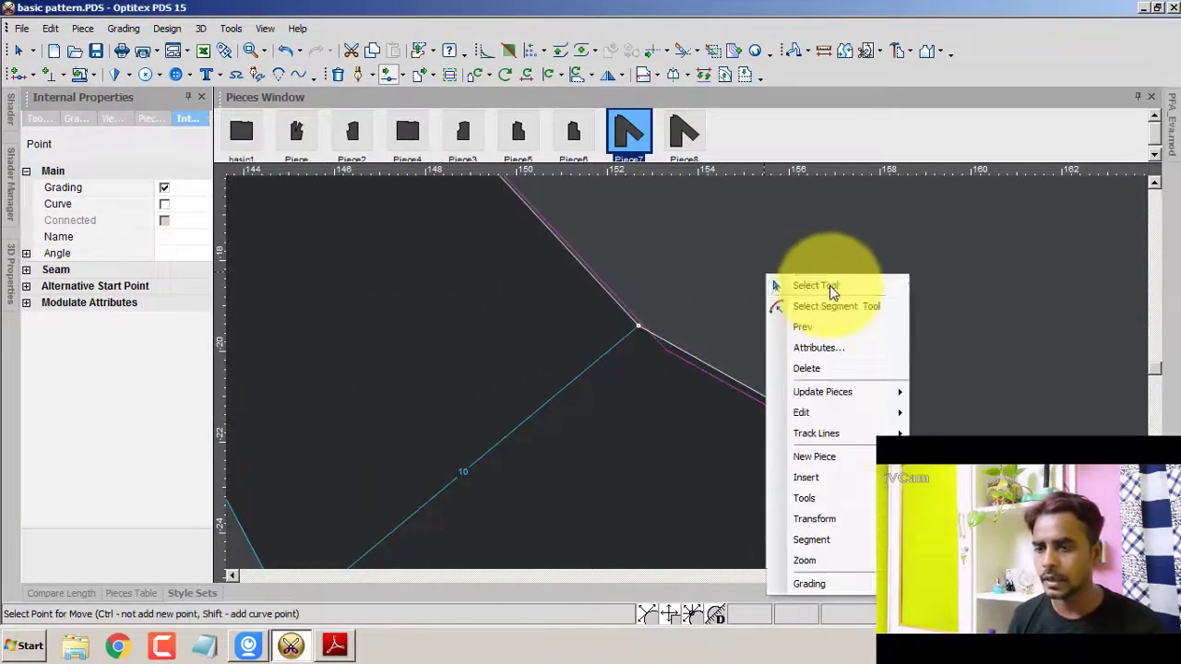
click(828, 296)
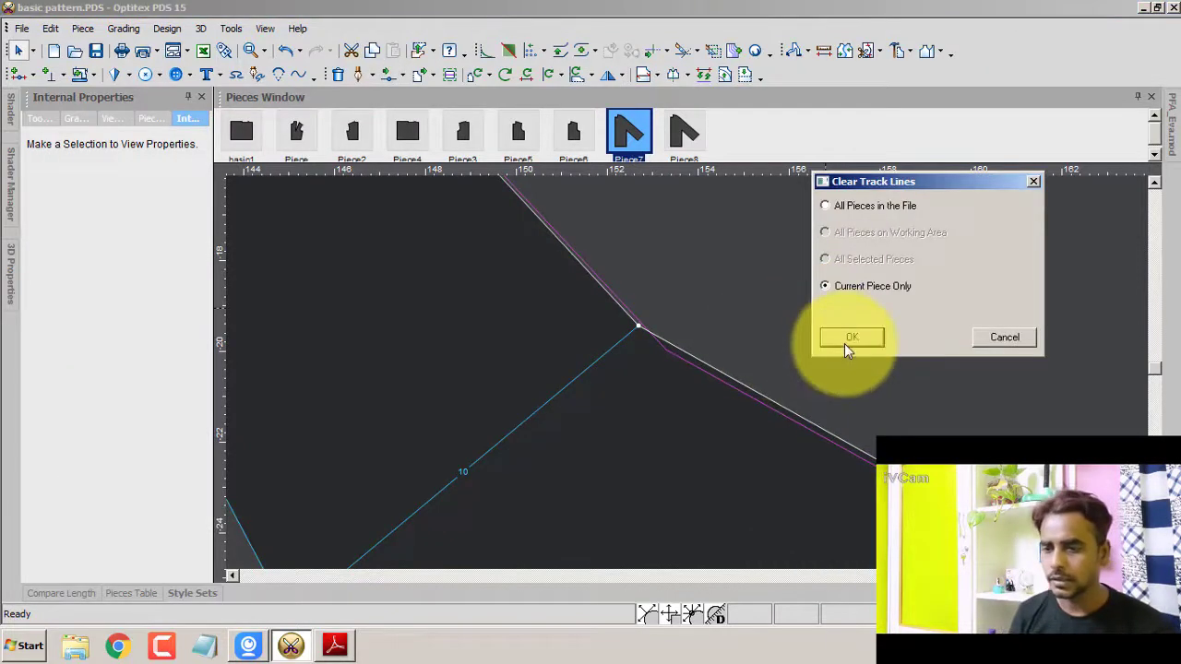
click(844, 338)
scroll(687, 381, down, 2)
scroll(687, 374, down, 1)
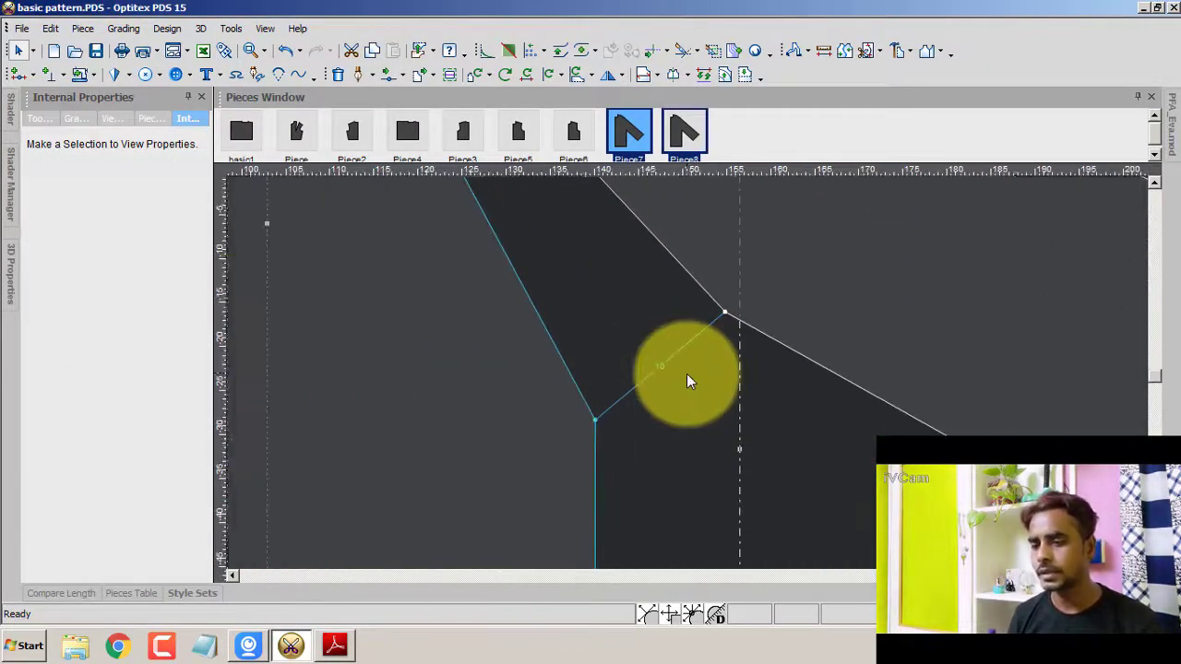
scroll(687, 374, down, 2)
scroll(686, 373, down, 3)
- Combine the bodice and sleeve areas into one new piece with F8
click(796, 489)
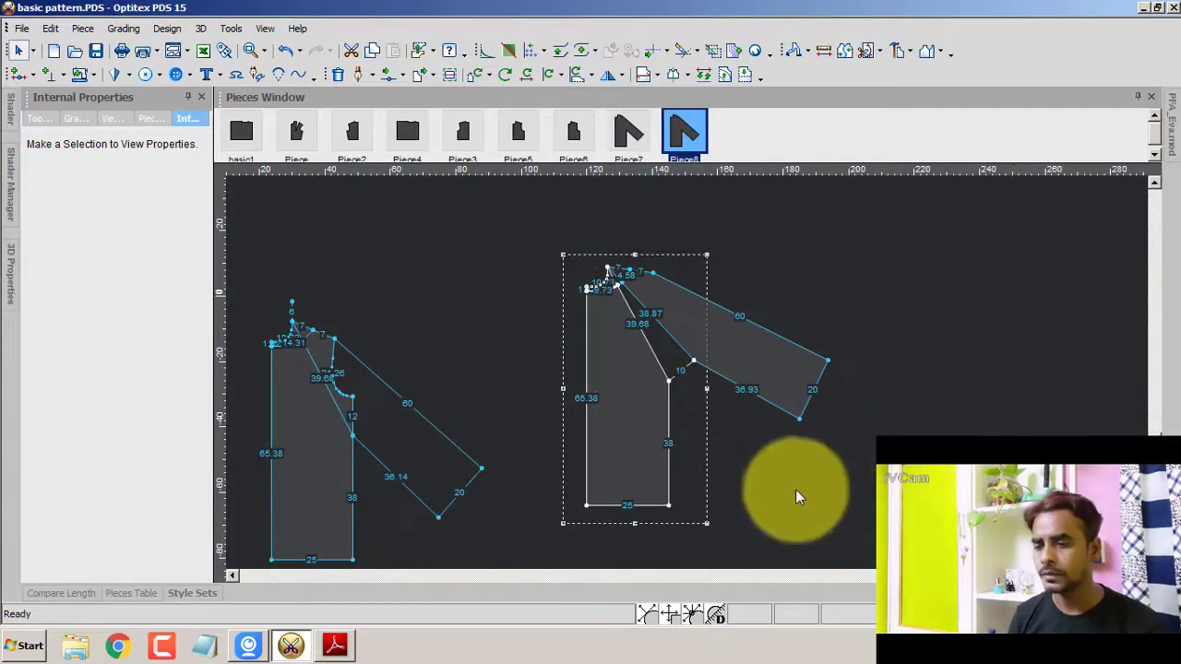
scroll(694, 372, up, 2)
scroll(674, 328, up, 2)
scroll(686, 372, down, 2)
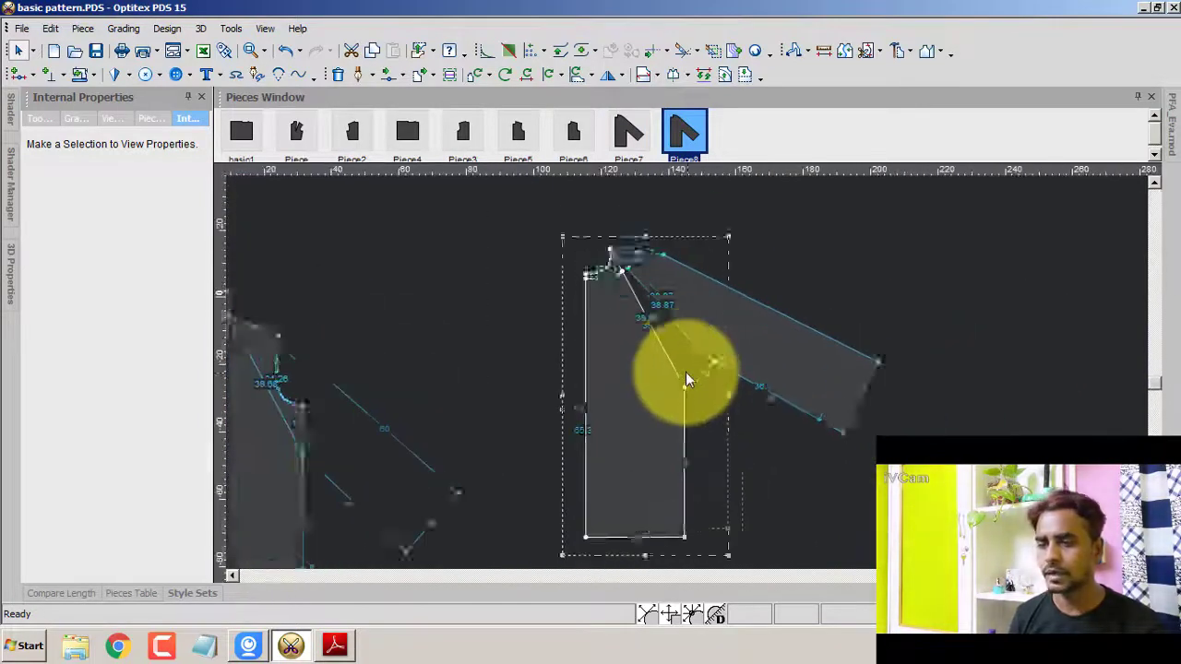
scroll(686, 371, up, 1)
scroll(686, 371, down, 1)
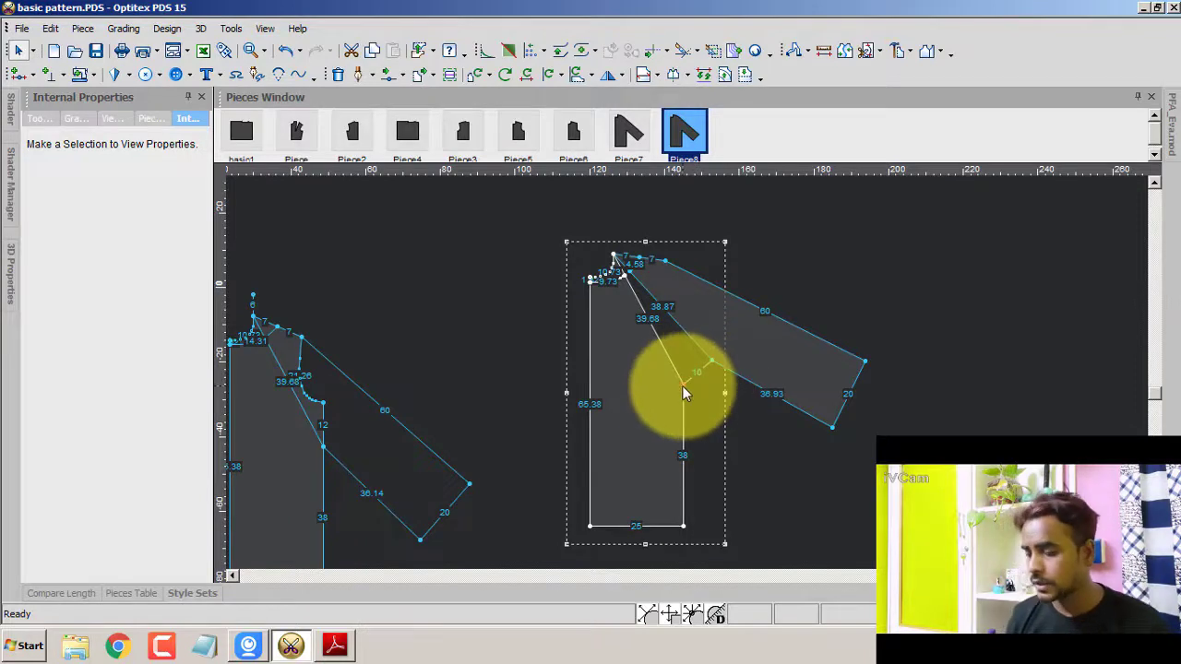
key(F8)
click(682, 386)
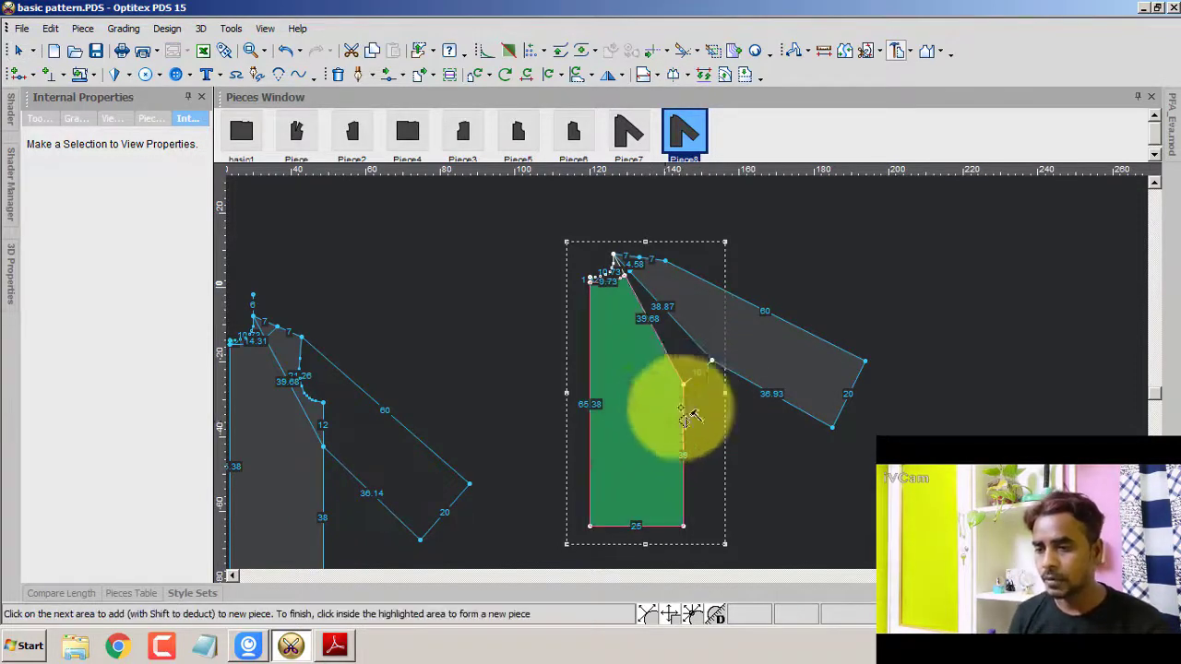
click(701, 342)
click(764, 342)
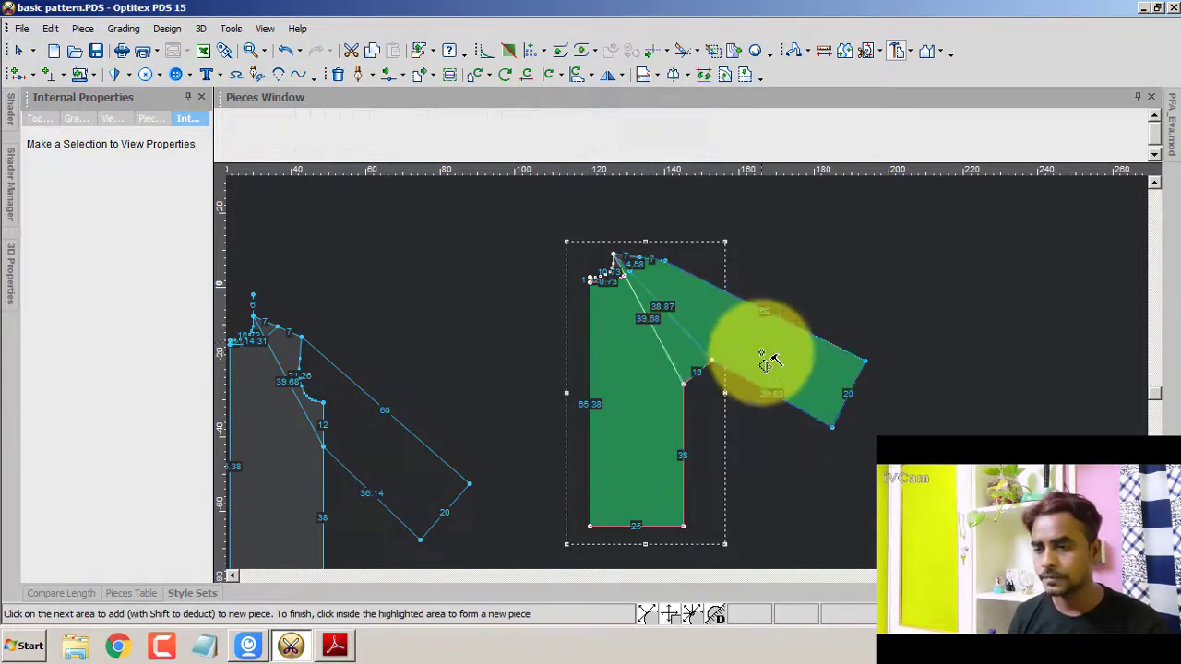
- Move Piece7 and Piece8 onto the left pattern and bring up Piece9 for editing
right_click(926, 226)
click(966, 236)
drag(671, 395, 841, 428)
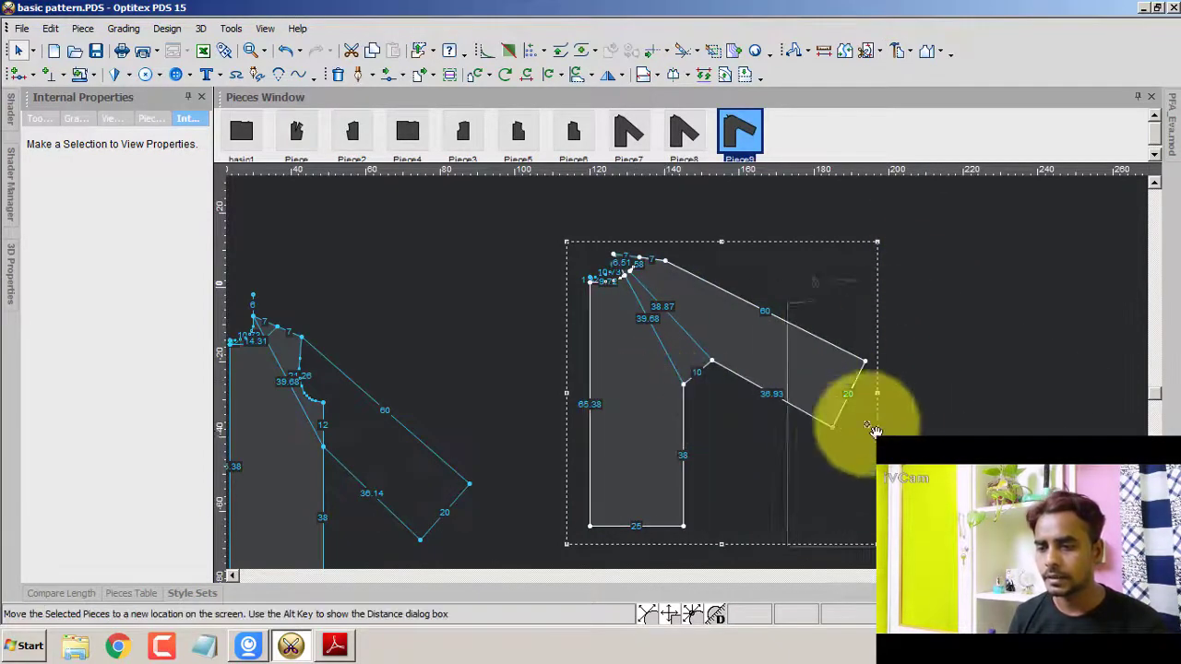
drag(537, 258, 625, 459)
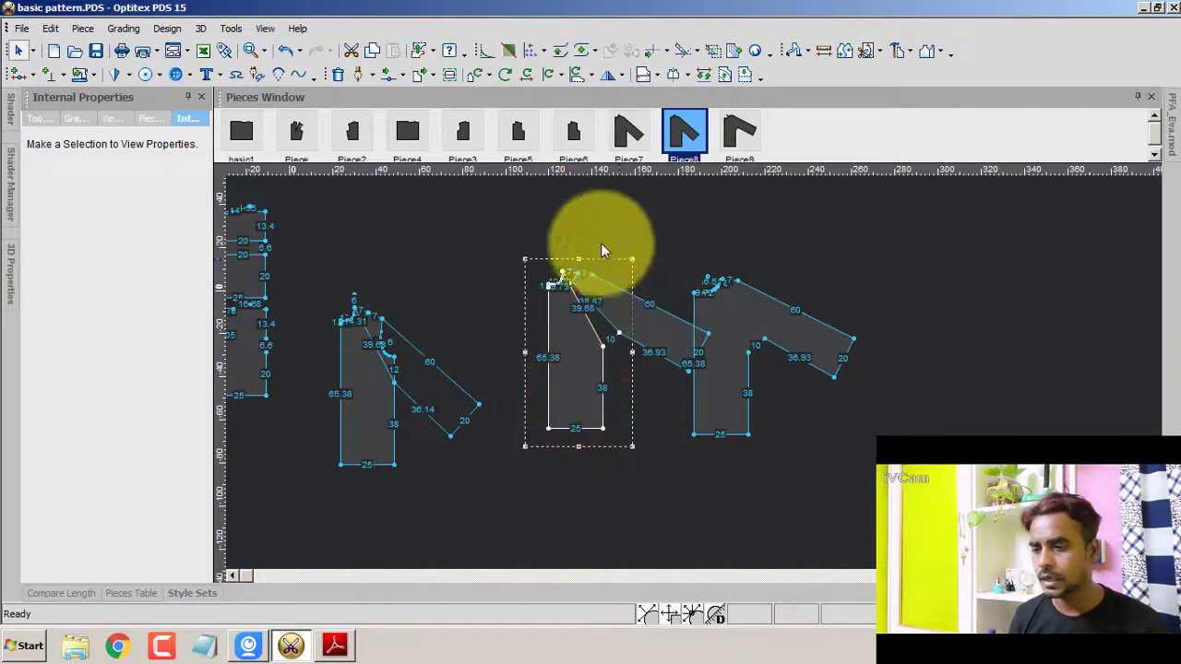
shift+click(602, 322)
drag(646, 332, 443, 369)
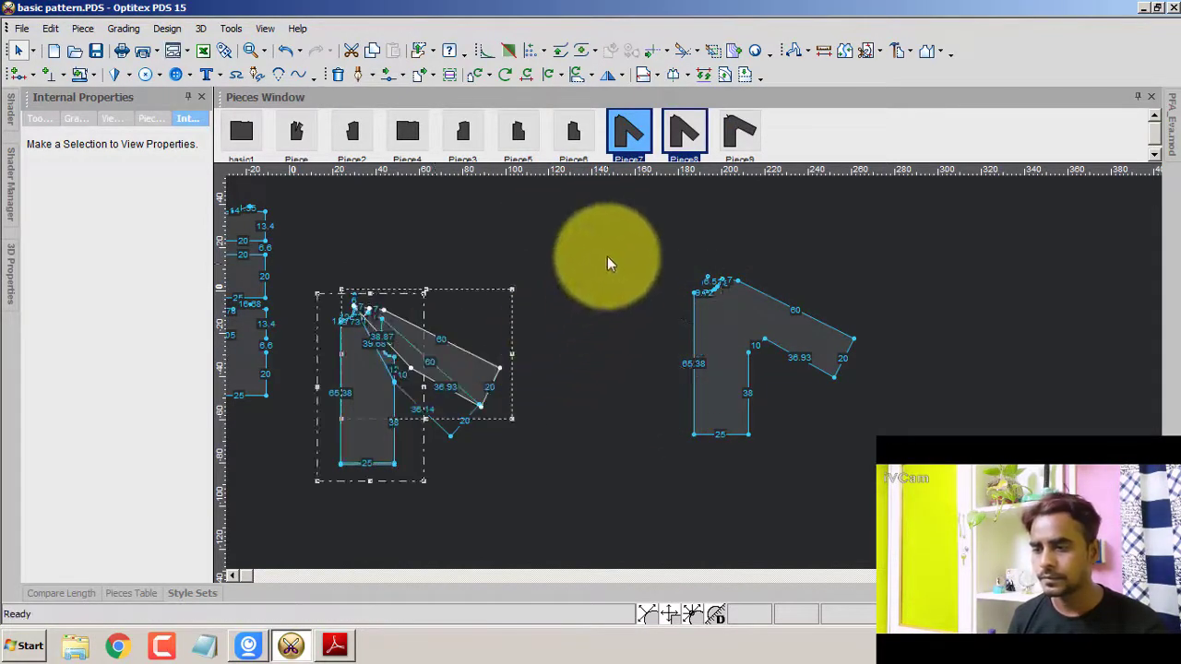
click(752, 325)
scroll(752, 325, up, 2)
- Delete the notch on Piece9's neckline
scroll(742, 318, up, 1)
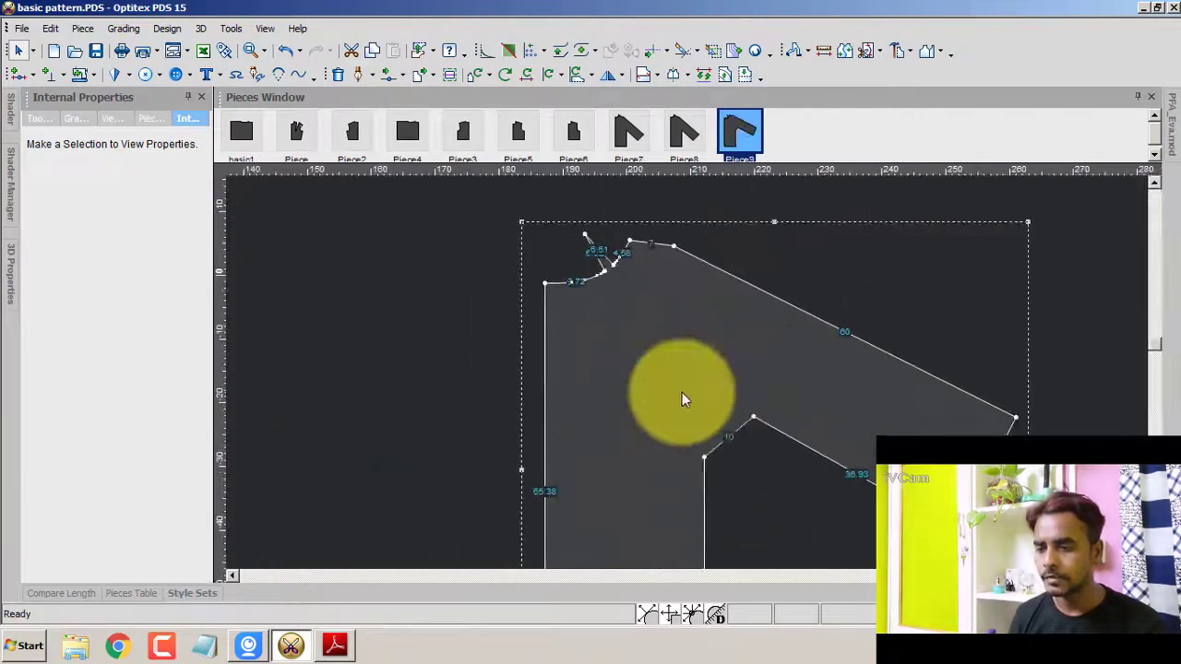
scroll(684, 395, up, 1)
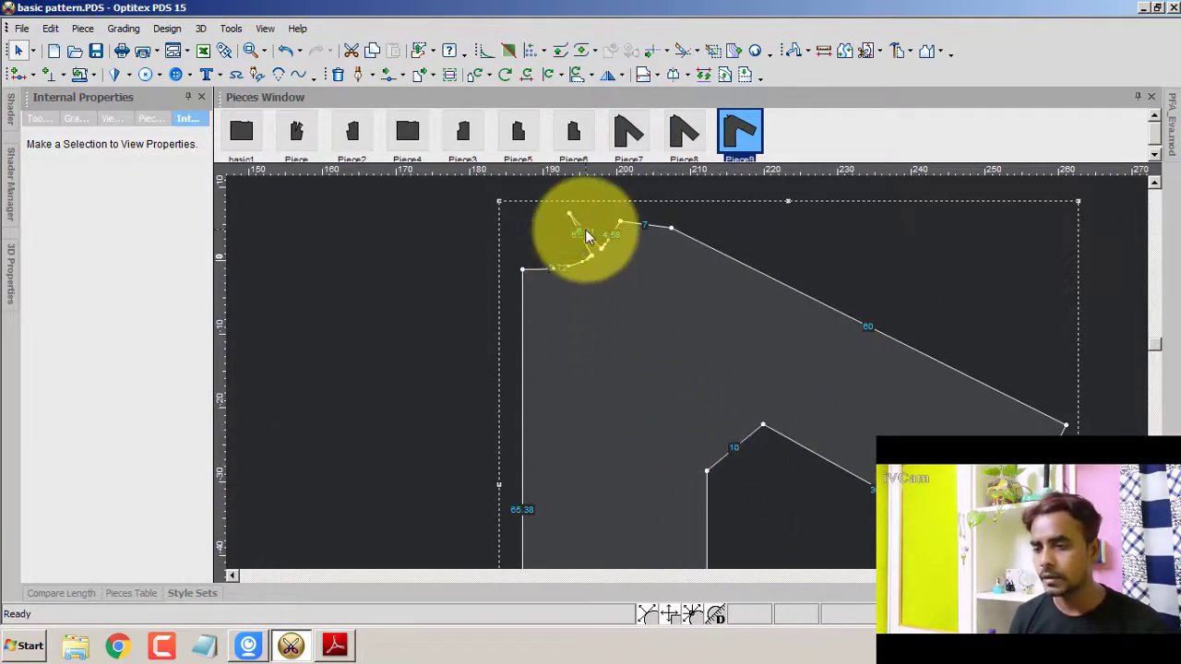
key(Delete)
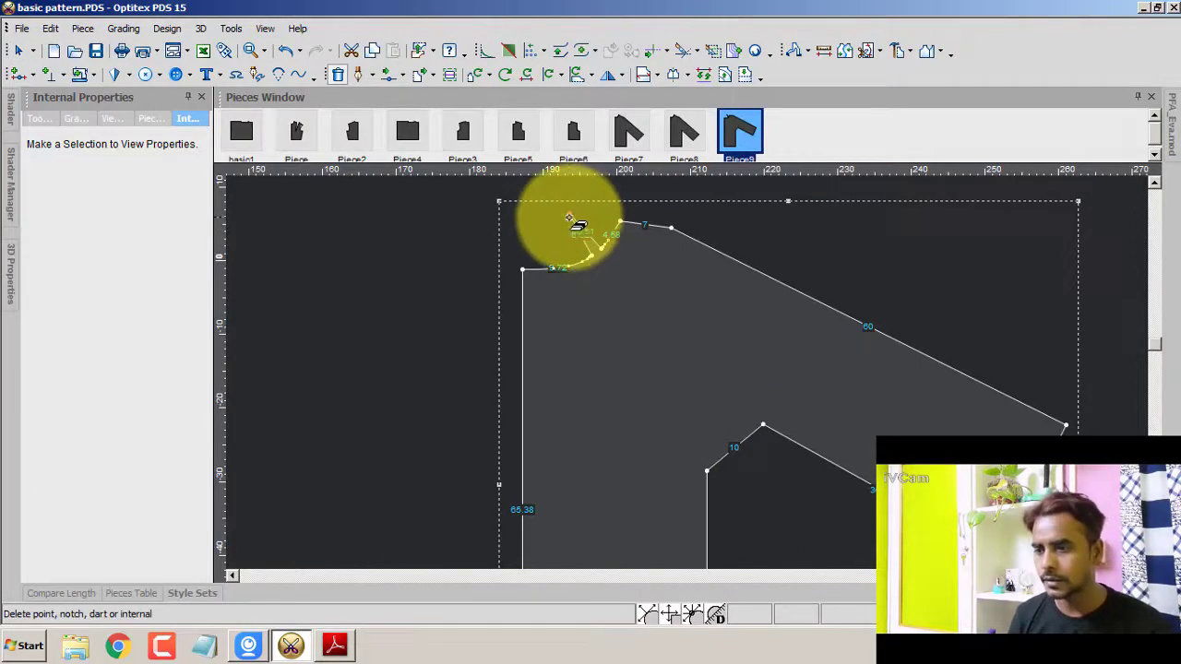
click(525, 261)
click(849, 335)
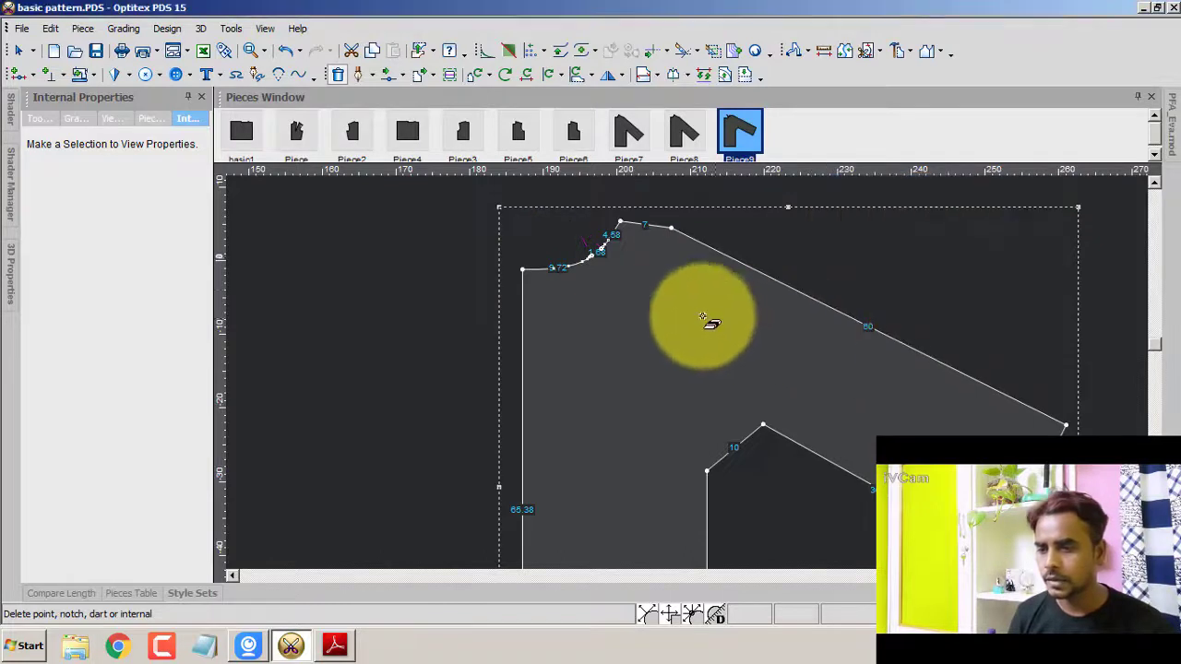
- Remove the surplus neckline points, merging the 9.72/1.68 and 11.4/4.58 segments into one curve
scroll(701, 341, up, 2)
scroll(691, 372, up, 2)
scroll(658, 372, down, 1)
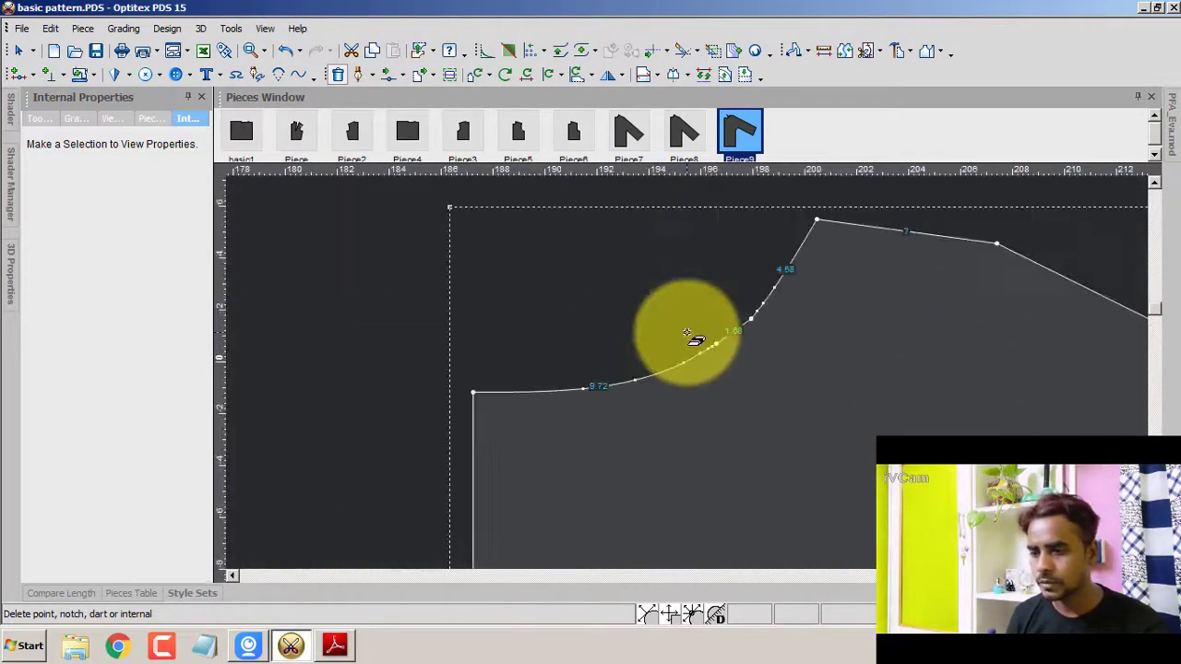
scroll(687, 333, up, 1)
click(724, 390)
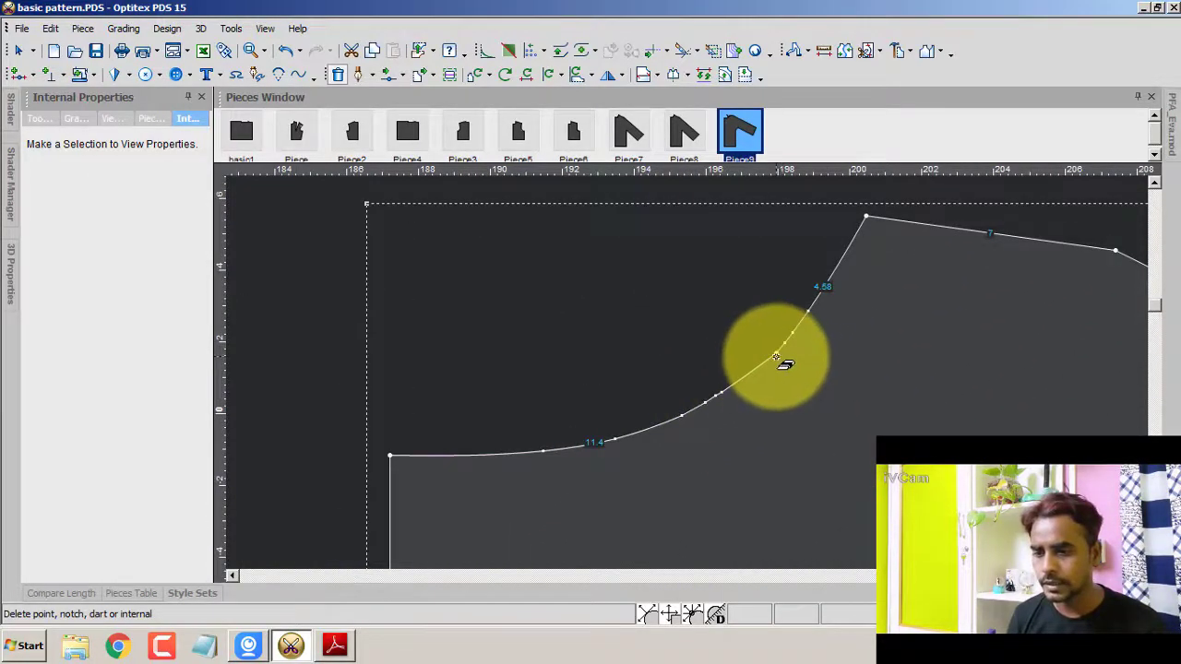
click(776, 357)
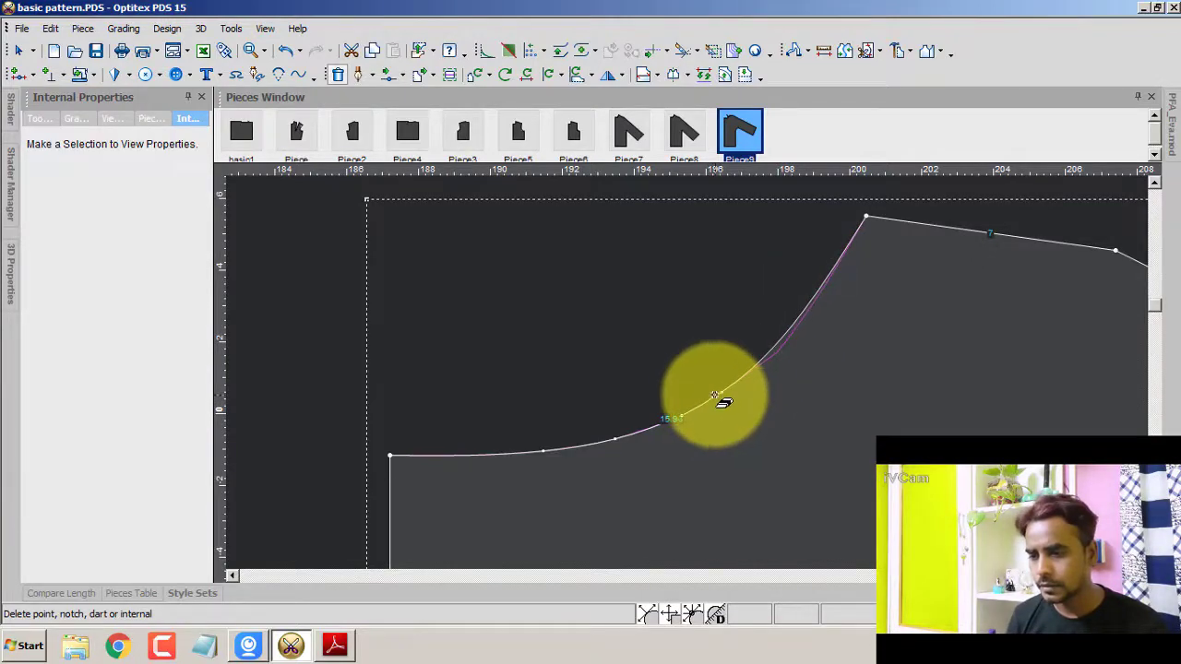
click(606, 440)
click(545, 455)
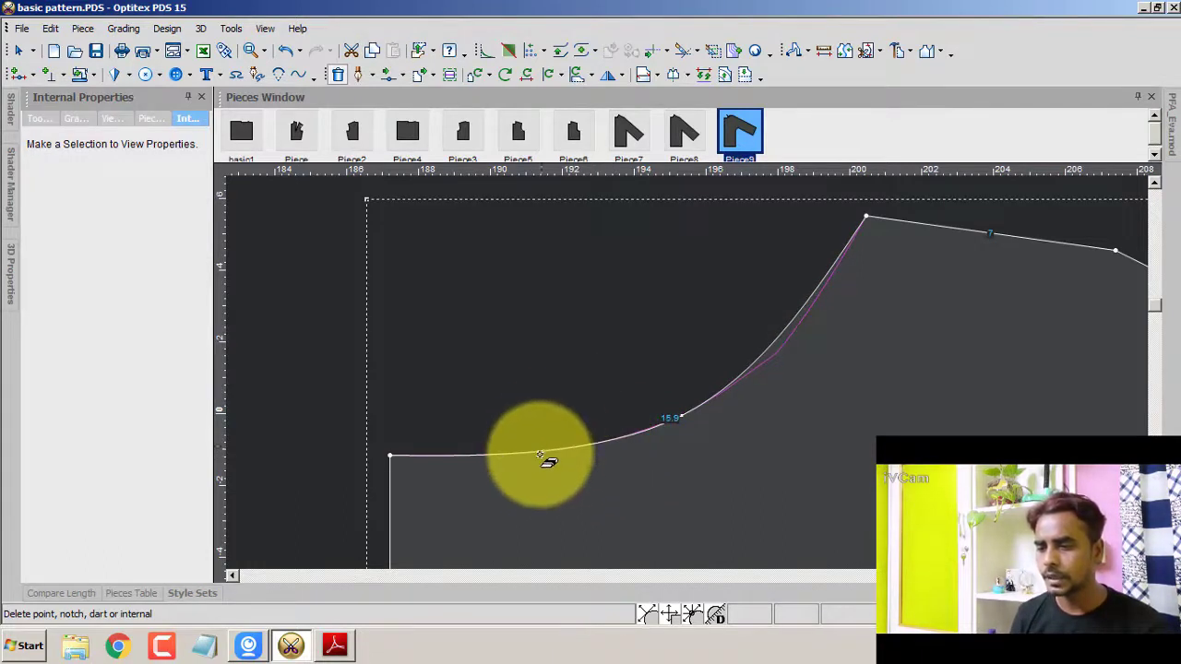
- Clear the neckline's leftover track line from Piece9 only
right_click(550, 305)
click(572, 311)
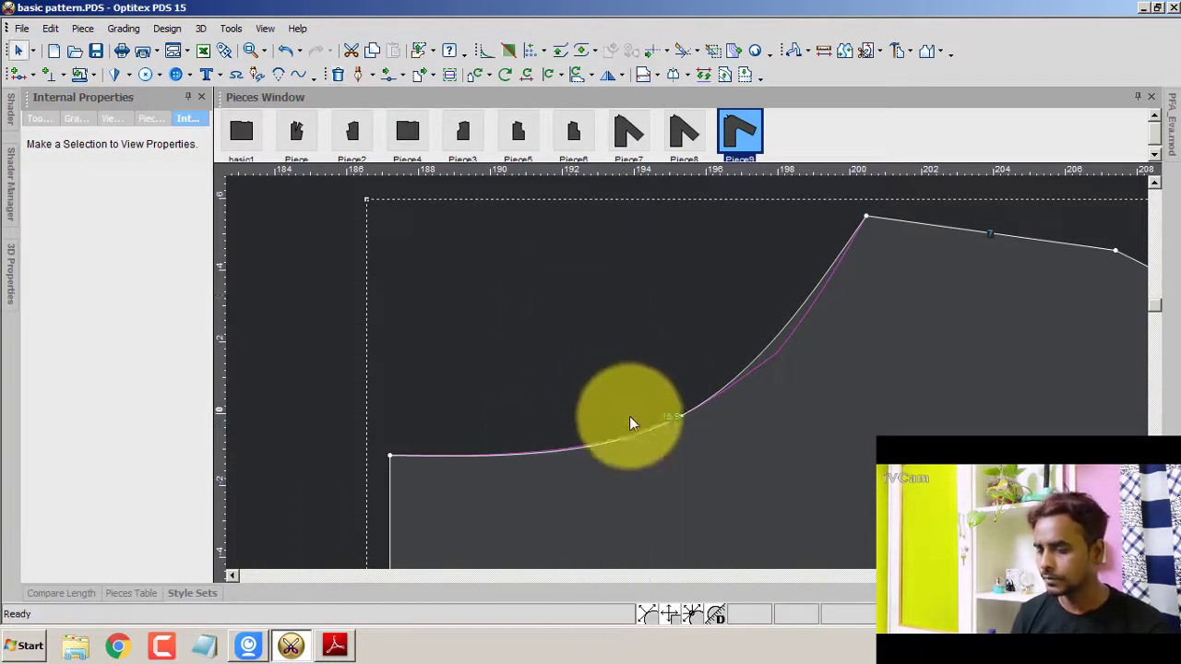
key(Delete)
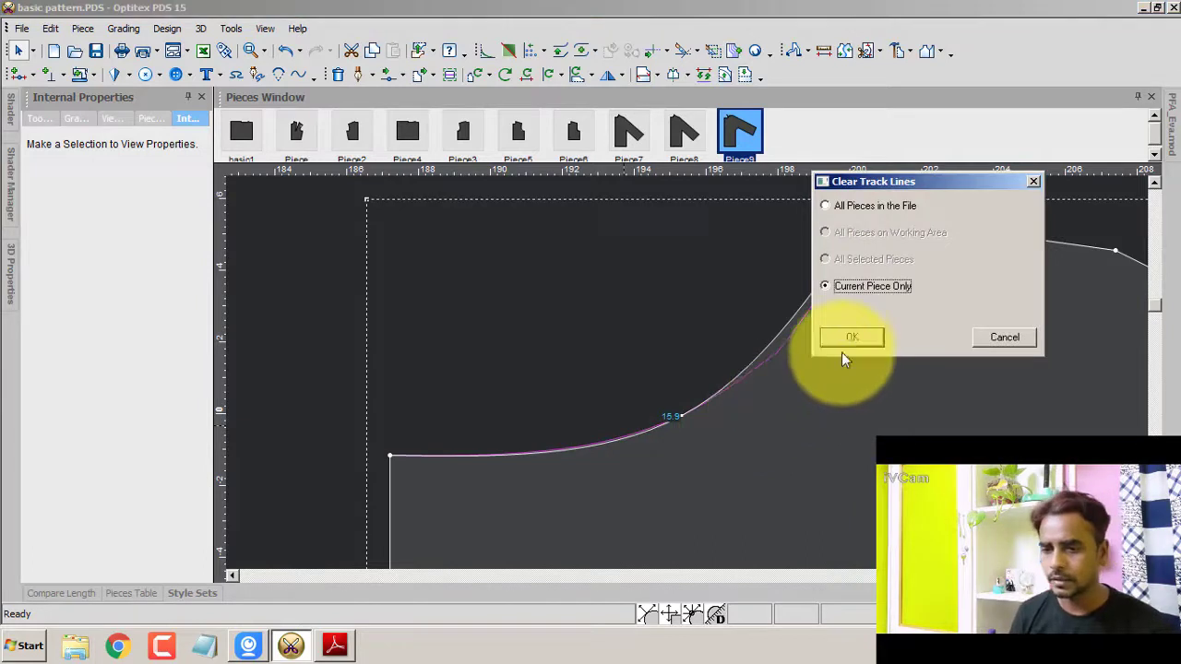
click(851, 338)
scroll(668, 458, down, 2)
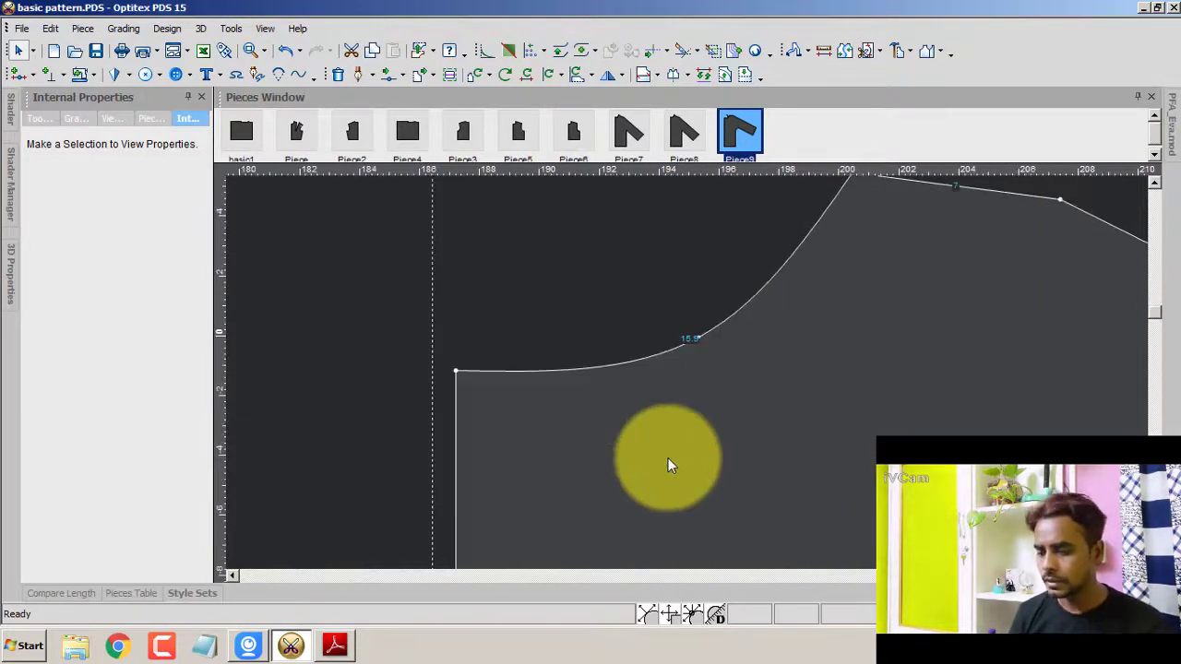
scroll(699, 369, down, 1)
scroll(646, 323, up, 1)
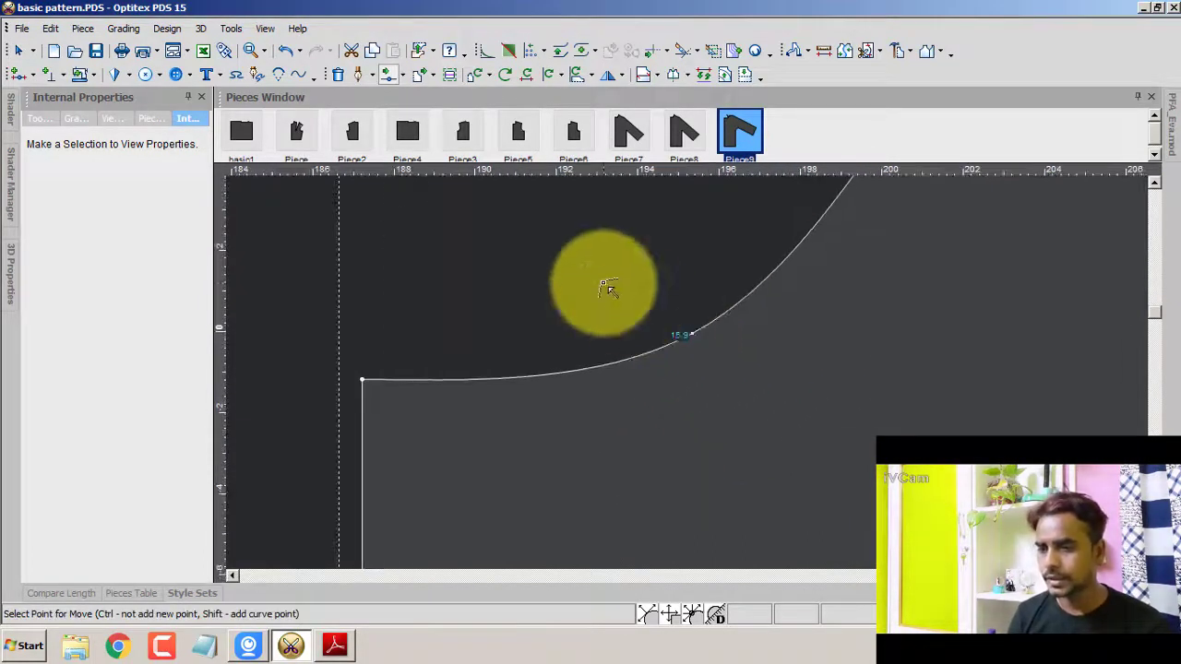
right_click(606, 288)
click(657, 295)
scroll(654, 362, down, 2)
scroll(641, 490, down, 1)
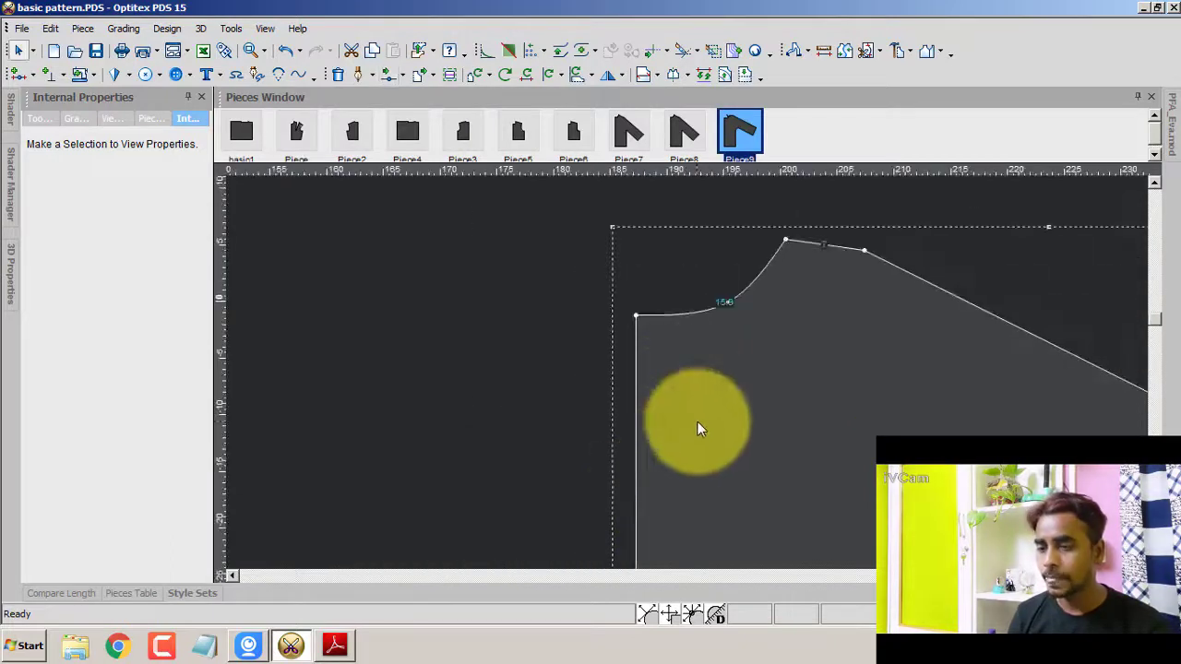
scroll(691, 451, down, 2)
- Draw a half line from the centre-front hem corner to the neckline to mirror the bodice
key(h)
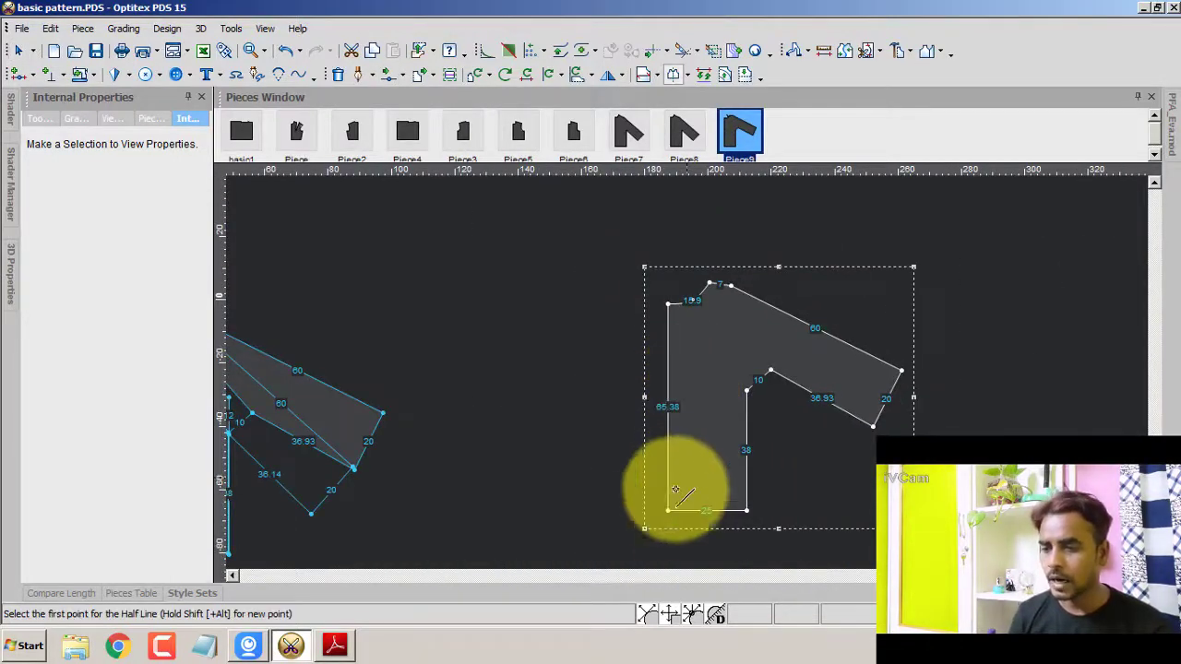
click(668, 508)
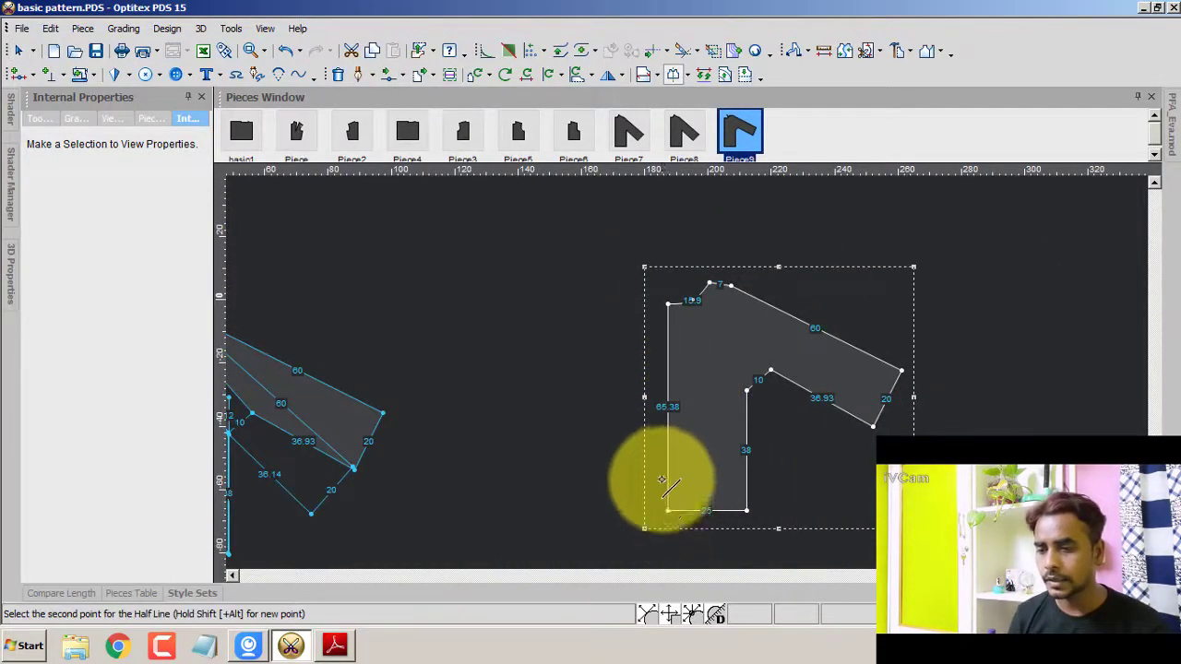
click(668, 306)
right_click(492, 176)
click(527, 190)
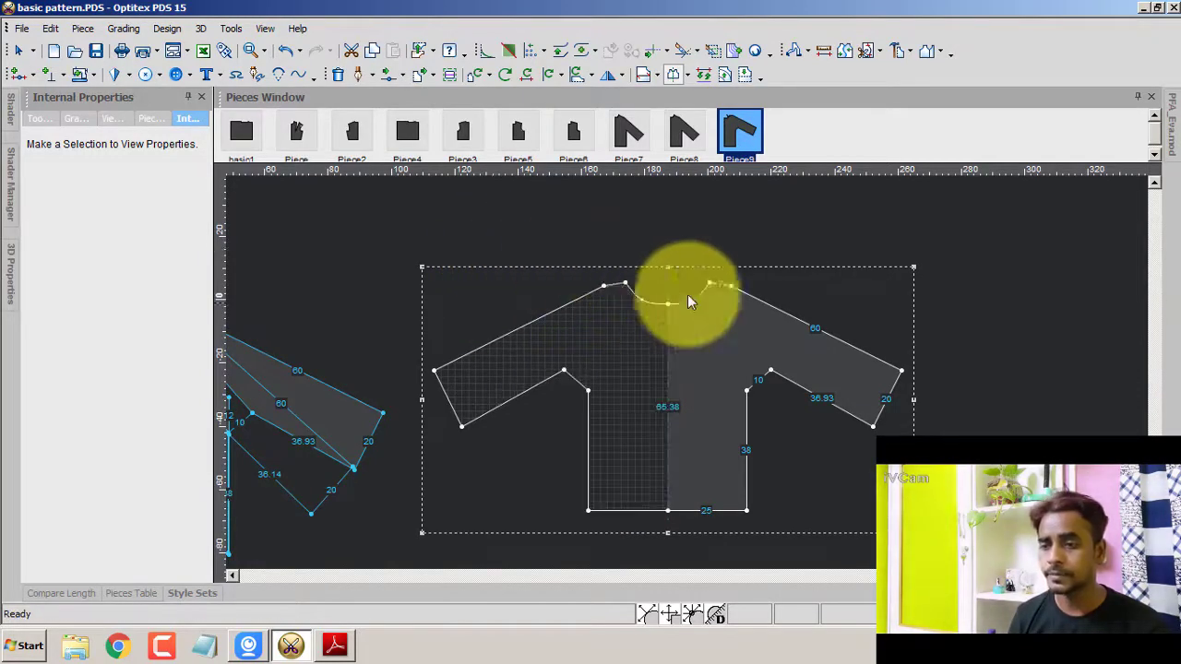
- Shift the neckline curve point so the curve flows smoothly across centre front
scroll(691, 373, up, 1)
scroll(686, 374, up, 1)
scroll(659, 350, up, 1)
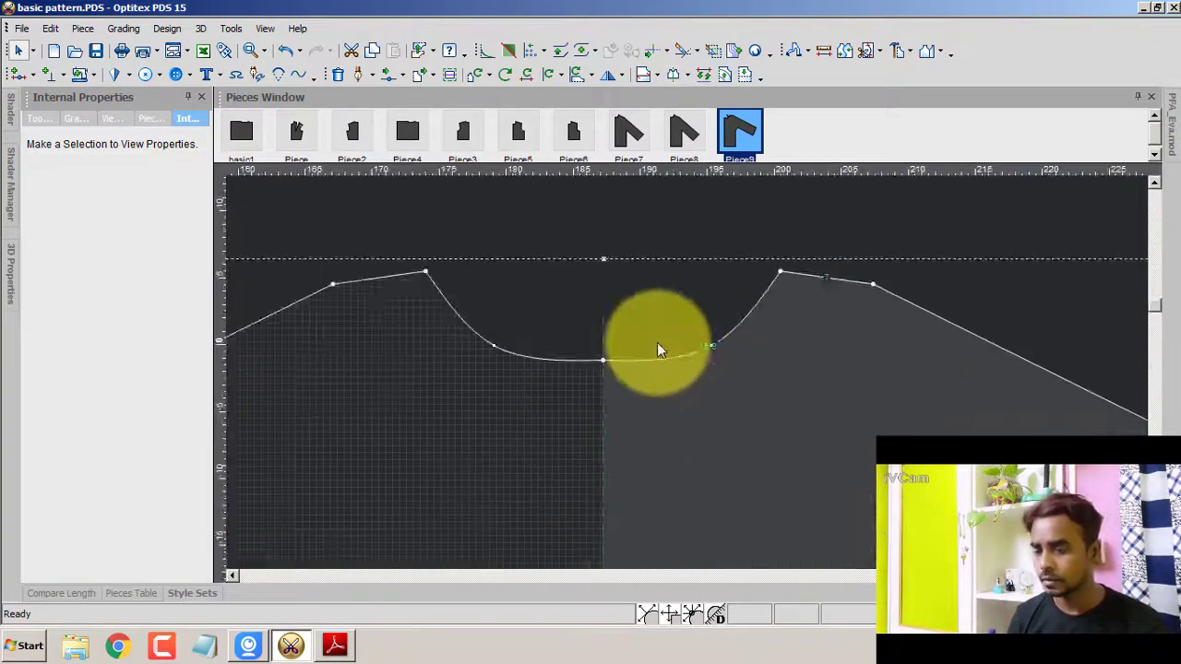
click(710, 346)
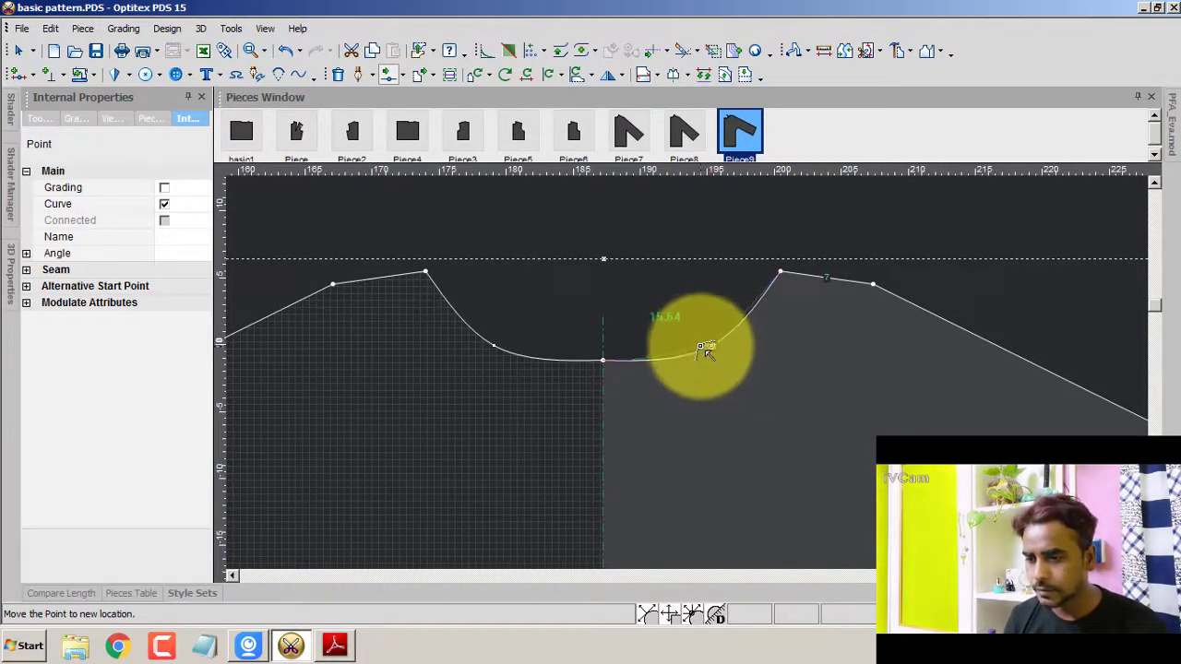
click(703, 350)
click(236, 368)
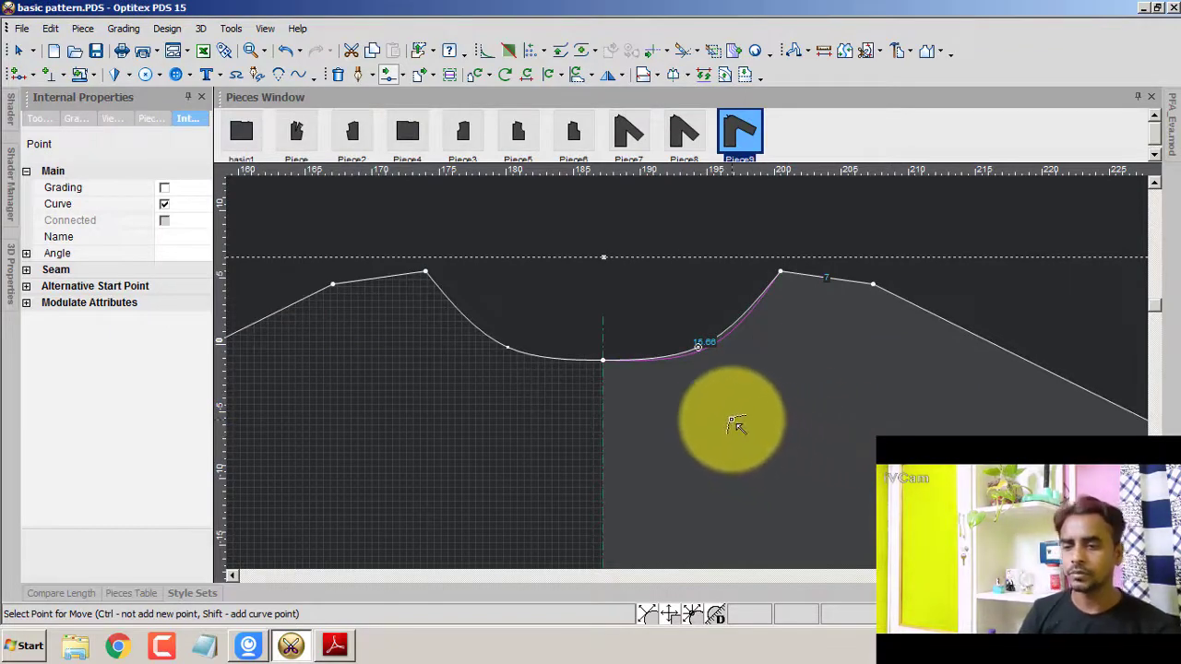
right_click(700, 256)
click(733, 266)
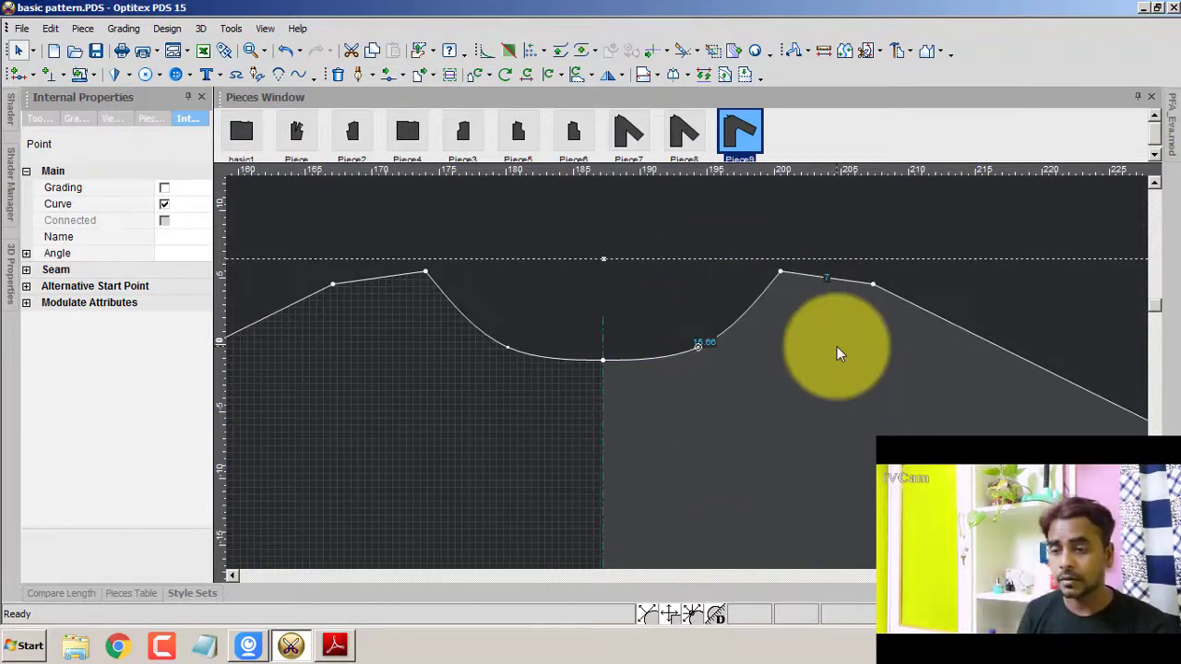
click(619, 404)
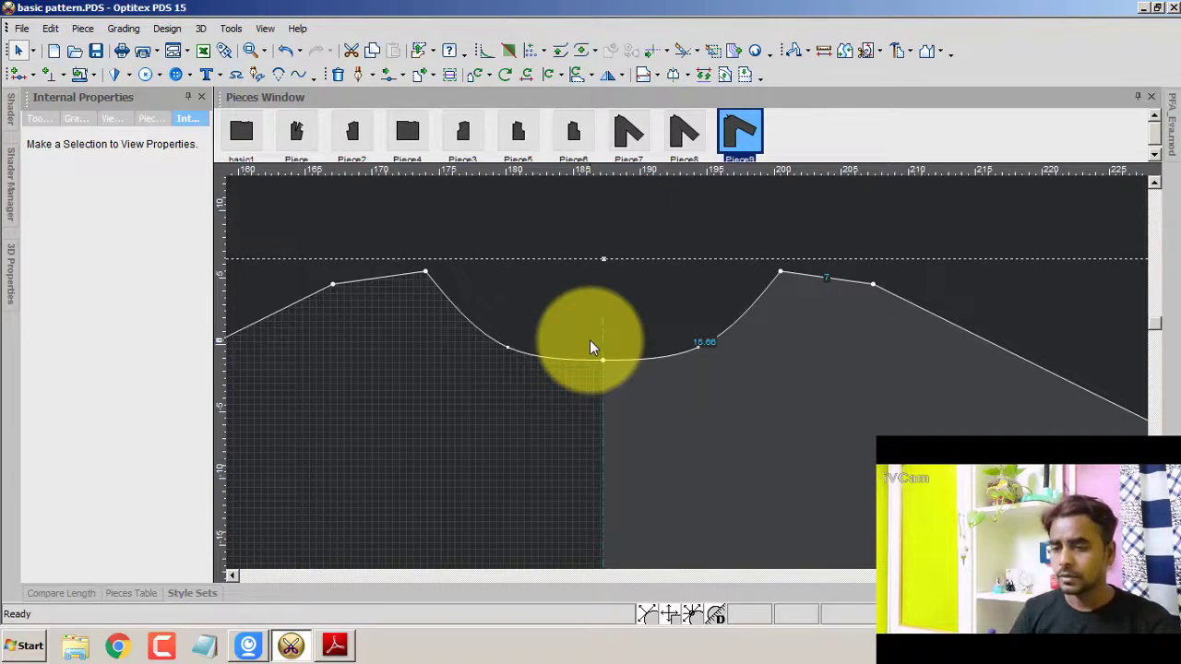
- Undo the mirrored half and clear the track line on the current piece
key(ctrl+z)
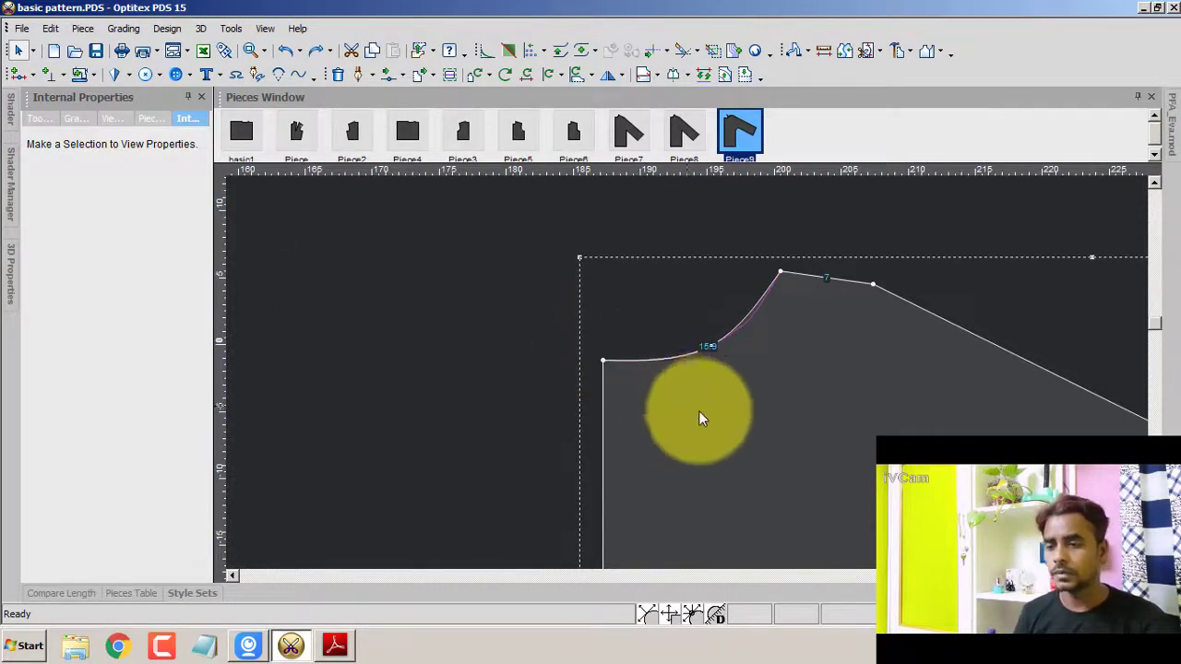
click(689, 394)
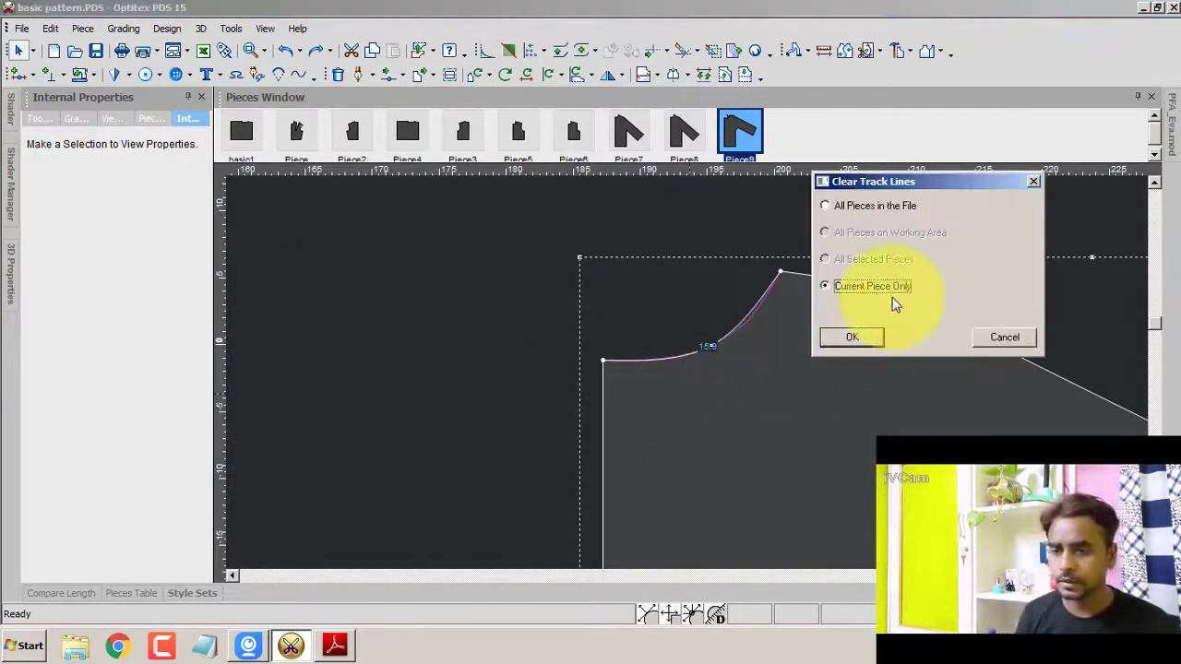
click(861, 337)
scroll(686, 371, up, 1)
- Move the underarm corner point slightly downward
scroll(687, 370, up, 1)
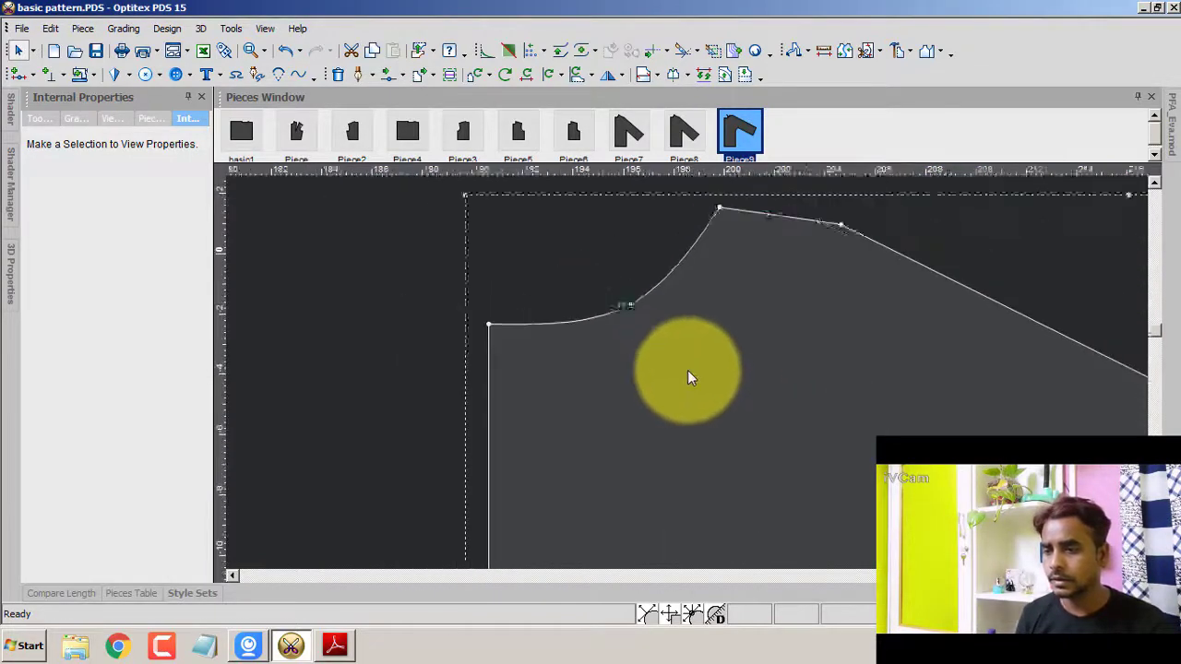
scroll(726, 378, down, 3)
scroll(688, 373, up, 2)
scroll(684, 393, down, 3)
scroll(683, 397, up, 4)
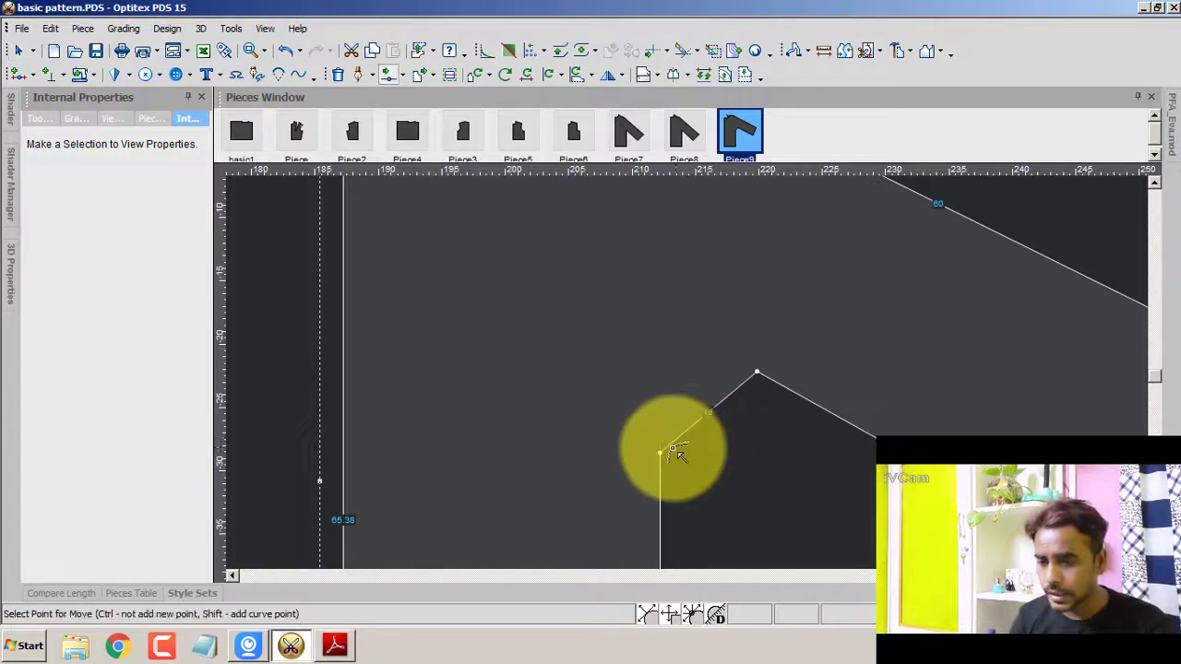
scroll(672, 449, up, 2)
scroll(683, 388, up, 1)
click(659, 358)
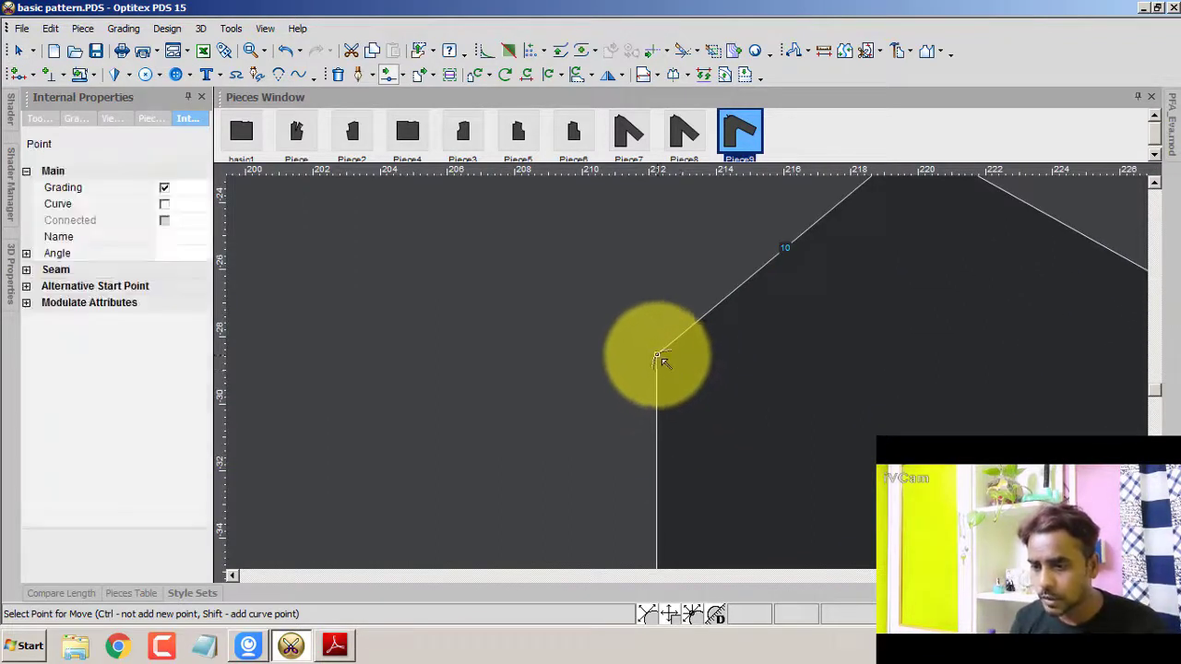
click(661, 394)
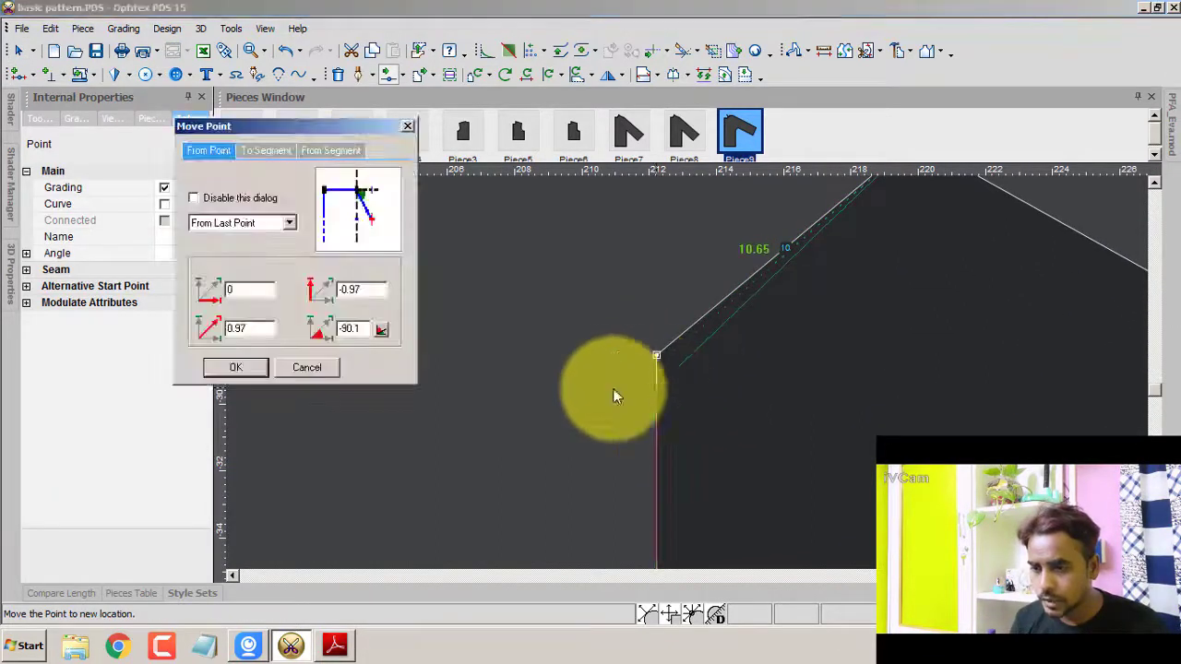
click(237, 363)
- Reposition the underarm corner point again and clear the current piece's track lines
scroll(831, 302, down, 1)
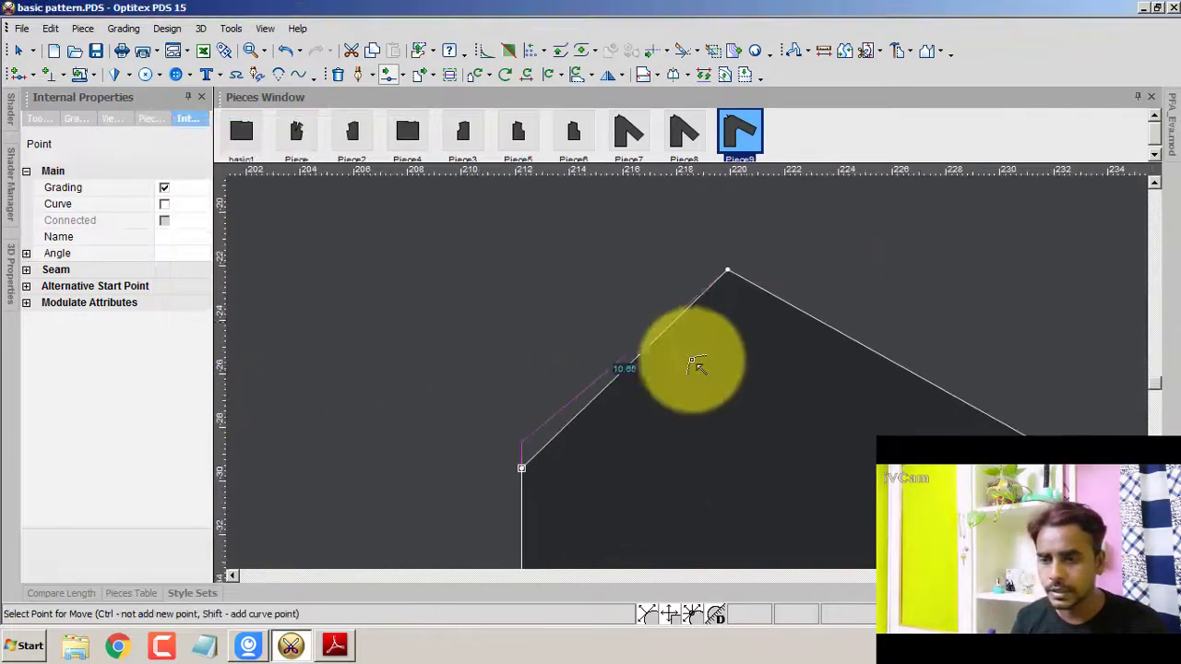
click(728, 274)
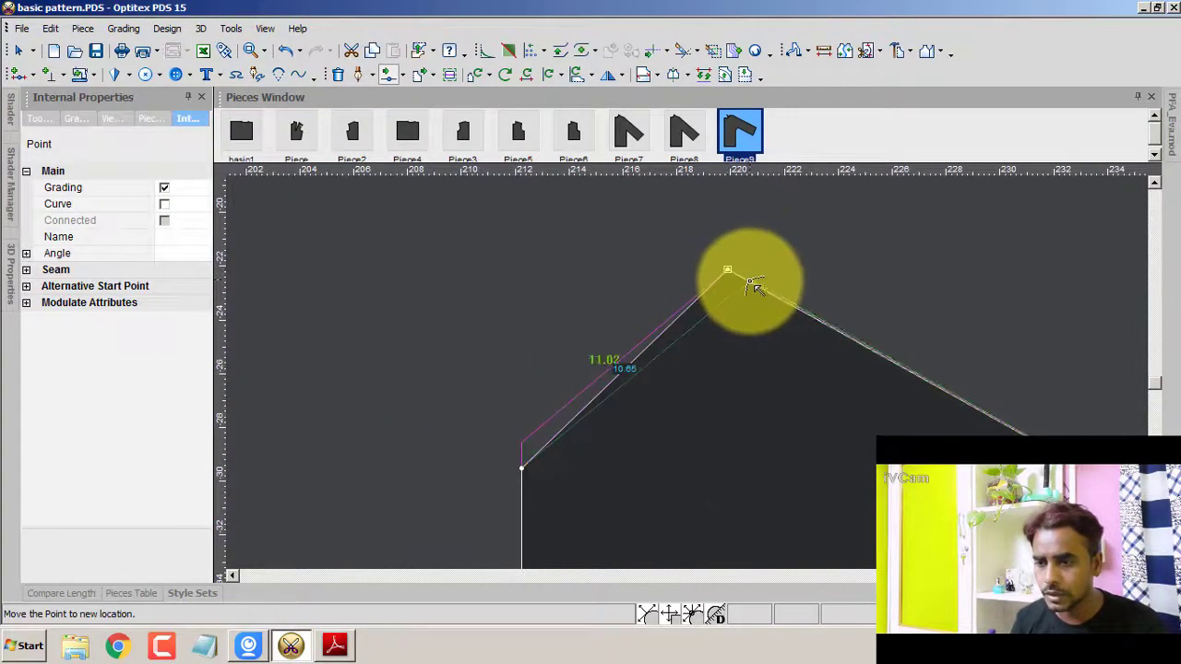
click(748, 284)
click(234, 368)
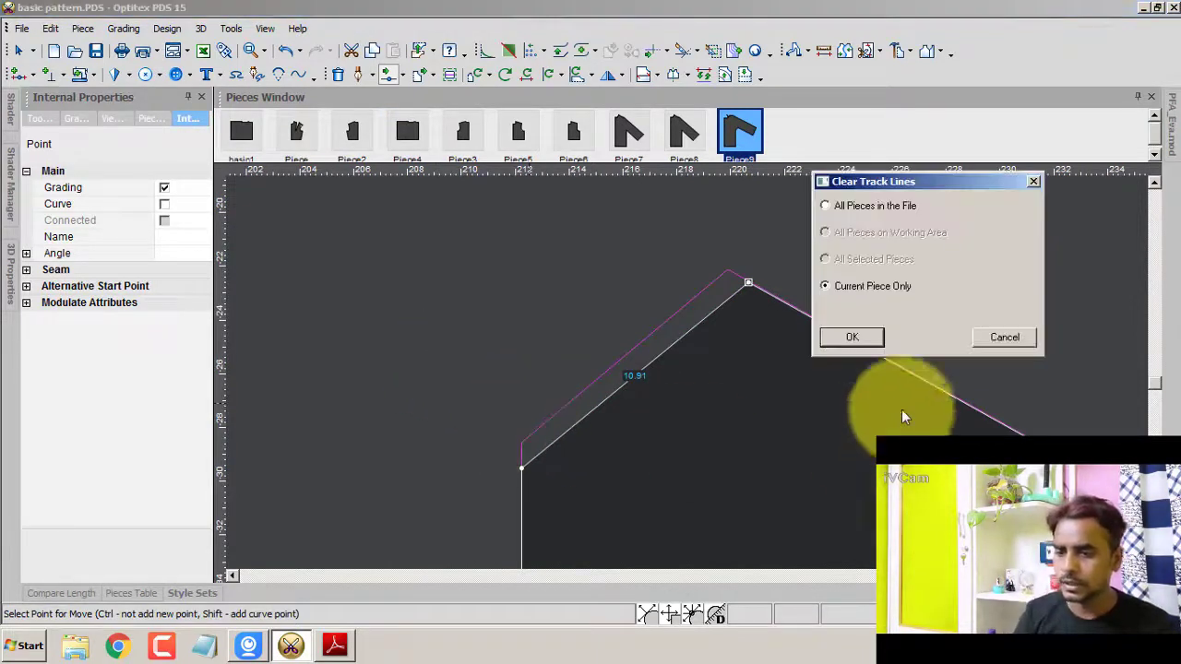
click(861, 330)
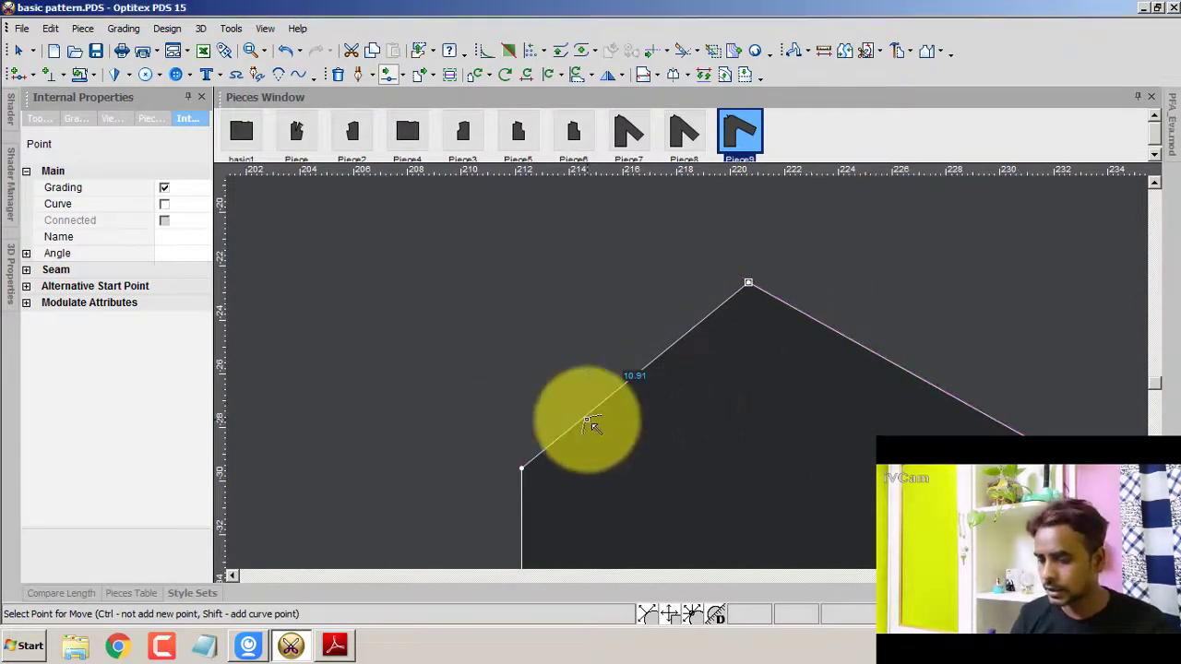
- Add and adjust two curve points to bow the underarm edge into a rounded curve
drag(590, 421, 588, 447)
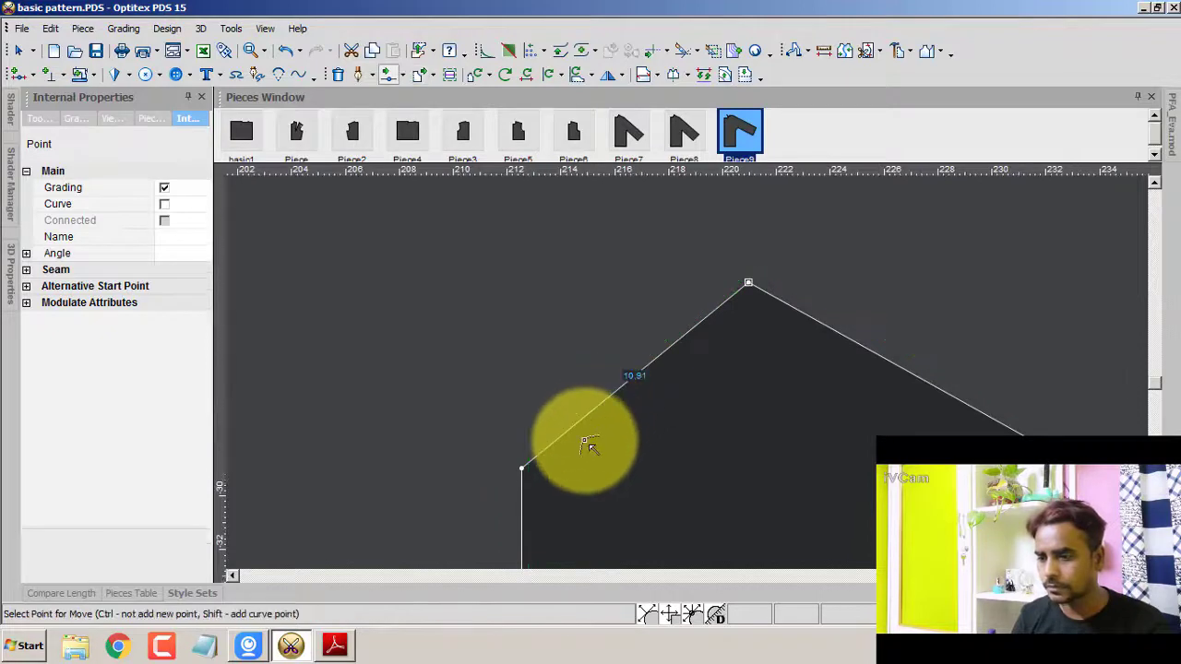
shift+drag(603, 404, 545, 369)
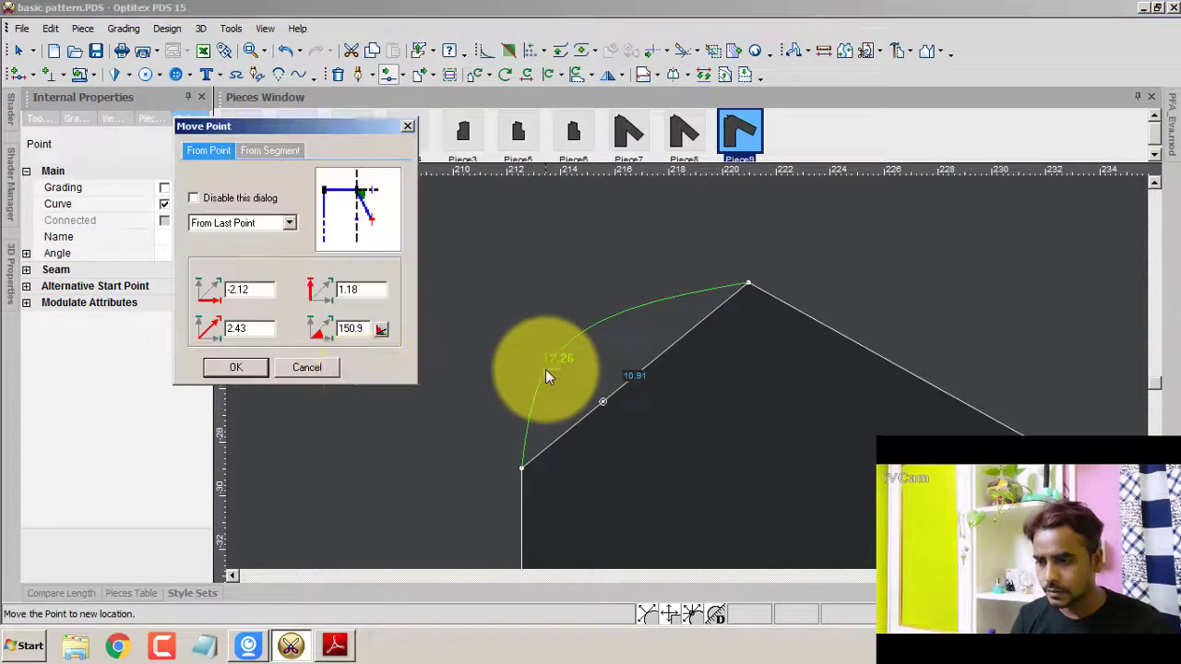
click(267, 368)
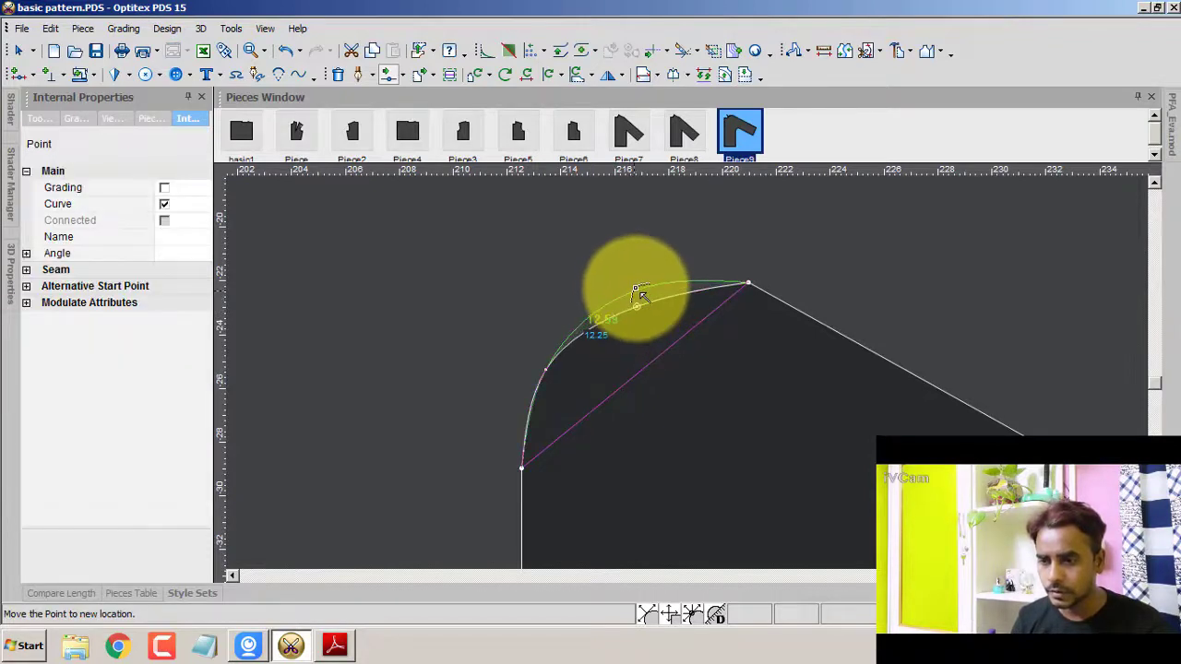
click(638, 290)
click(233, 366)
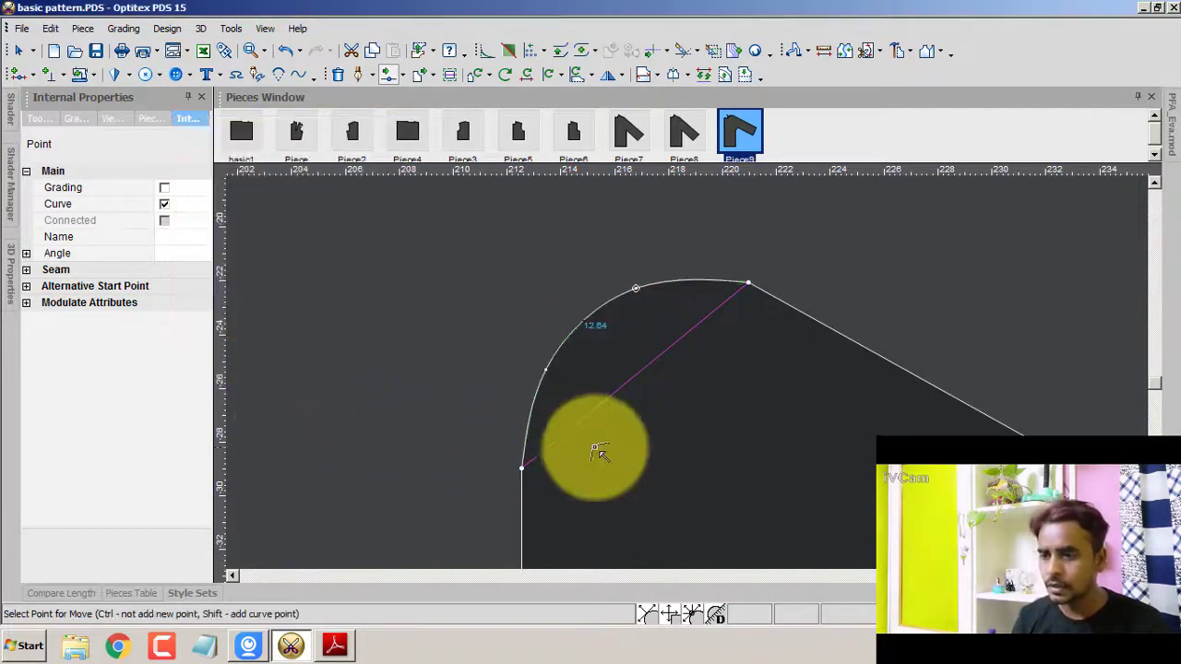
click(545, 374)
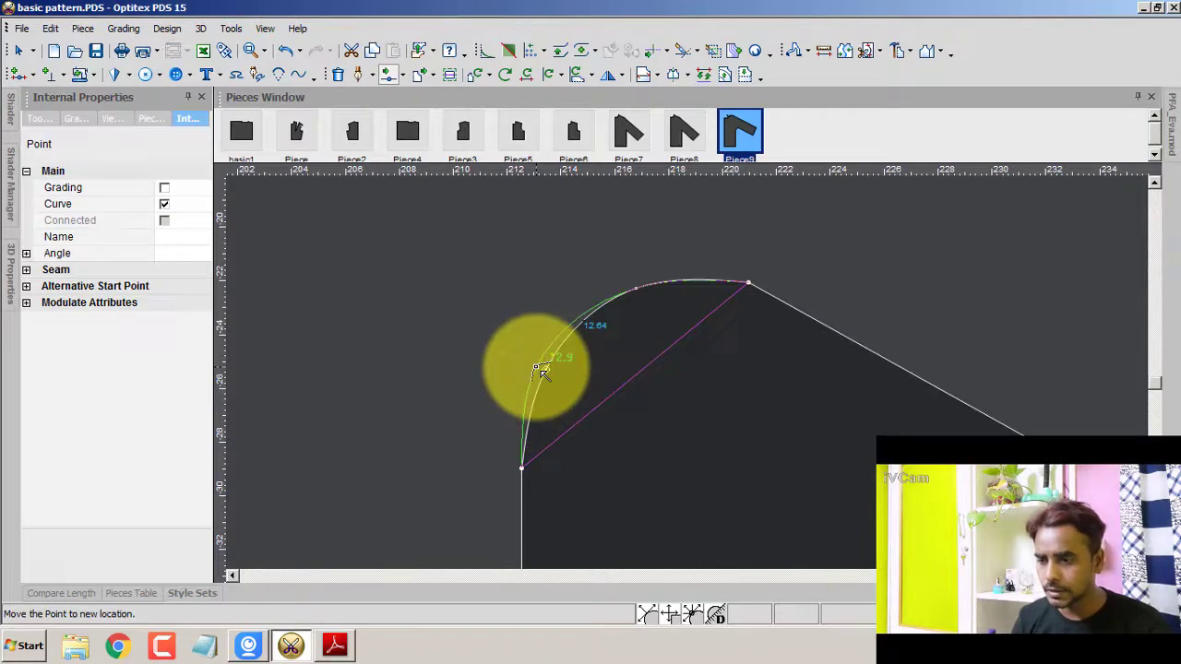
click(536, 367)
click(242, 368)
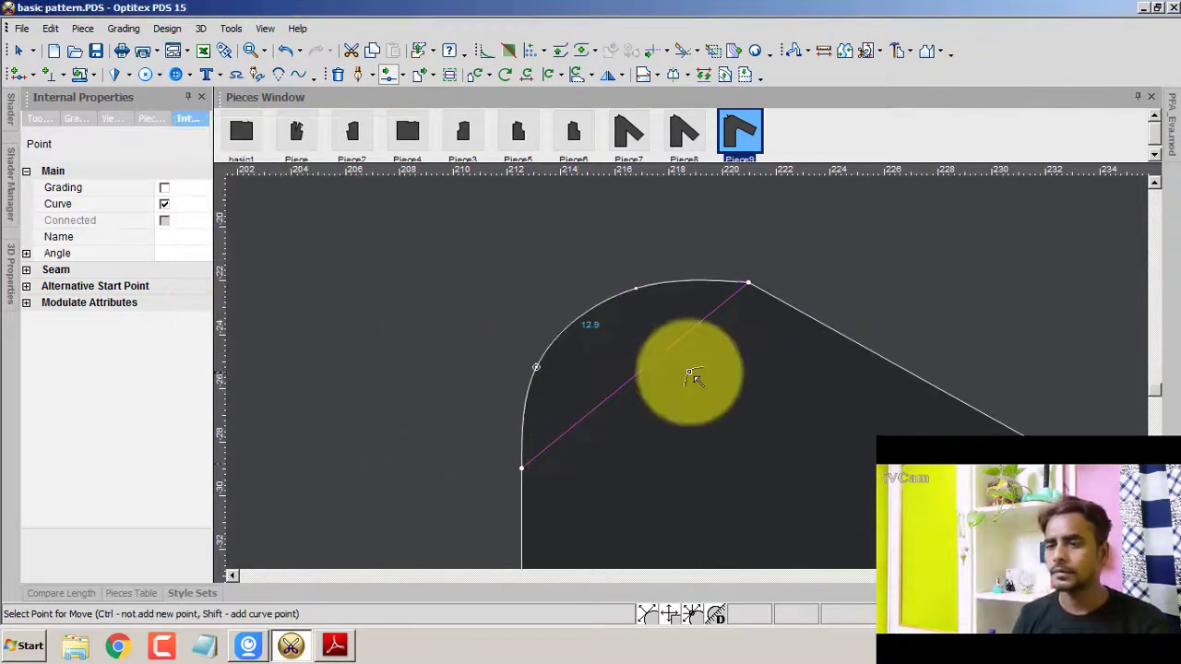
- Clear the track lines from the current piece and return to the Select tool
key(ctrl+t)
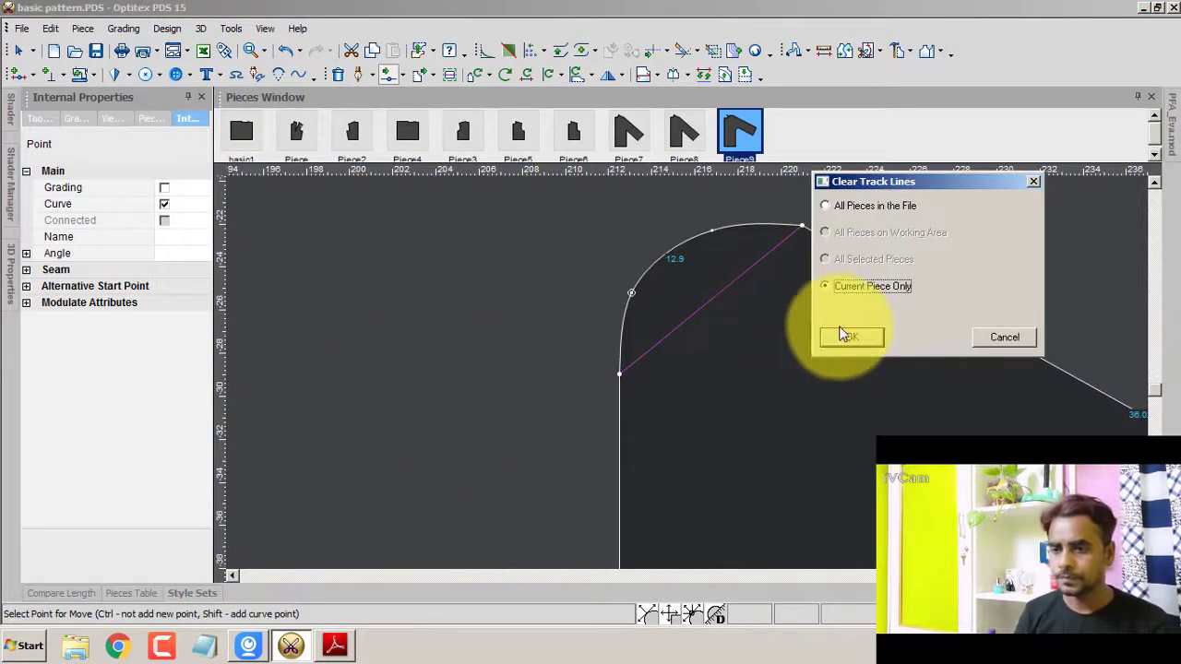
click(849, 338)
scroll(680, 360, up, 2)
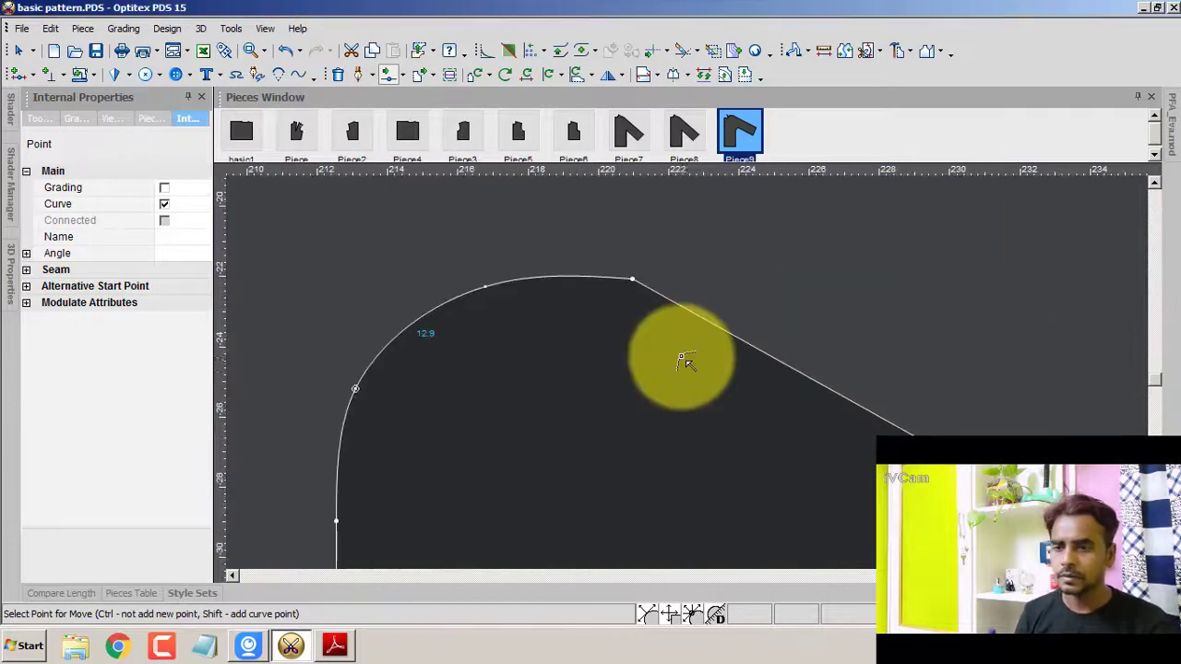
scroll(690, 374, up, 1)
scroll(690, 373, up, 1)
scroll(690, 373, down, 2)
scroll(697, 369, down, 2)
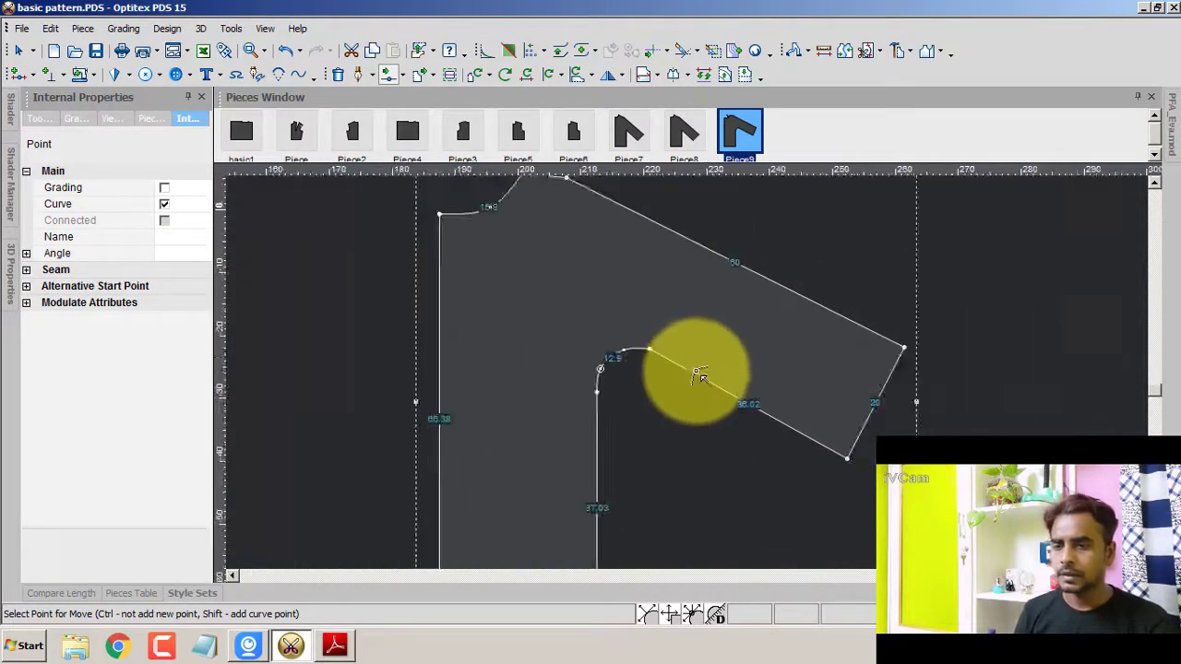
scroll(691, 372, up, 2)
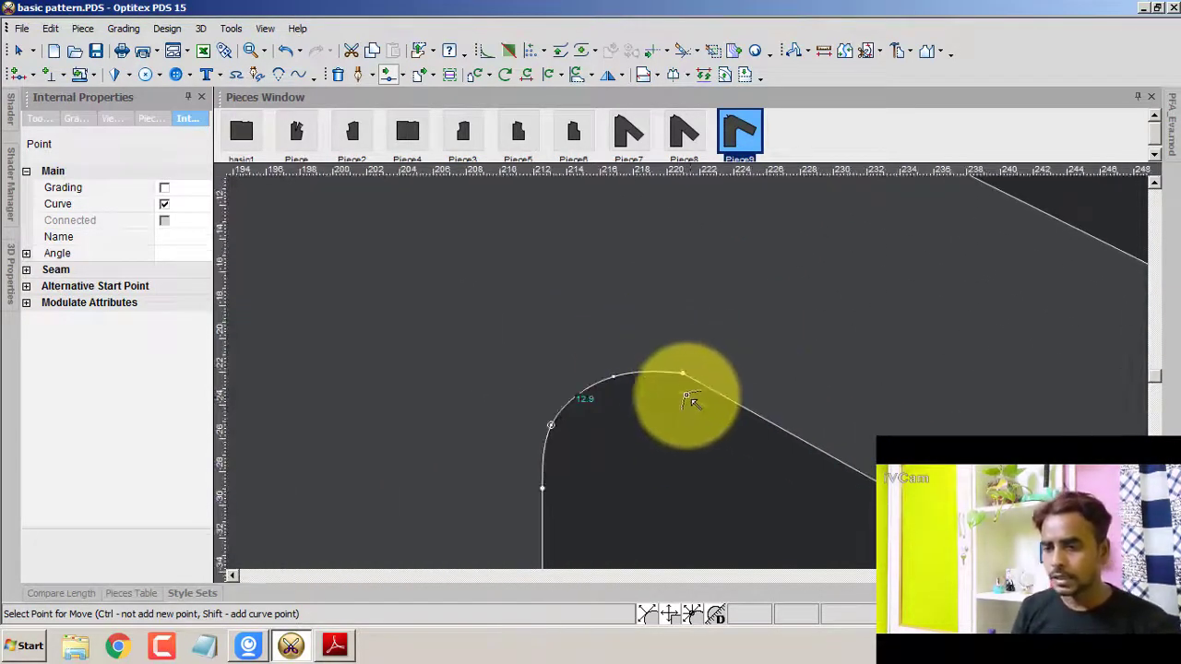
scroll(690, 379, down, 1)
scroll(690, 374, down, 1)
right_click(765, 191)
click(786, 198)
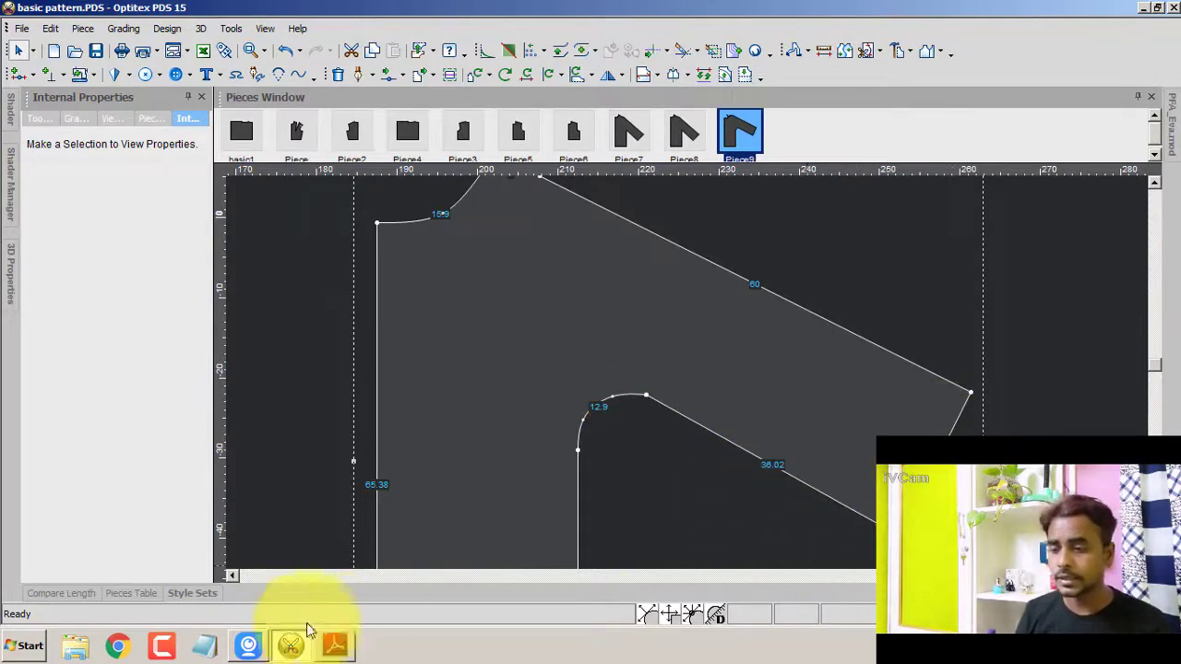
click(321, 657)
scroll(637, 519, down, 1)
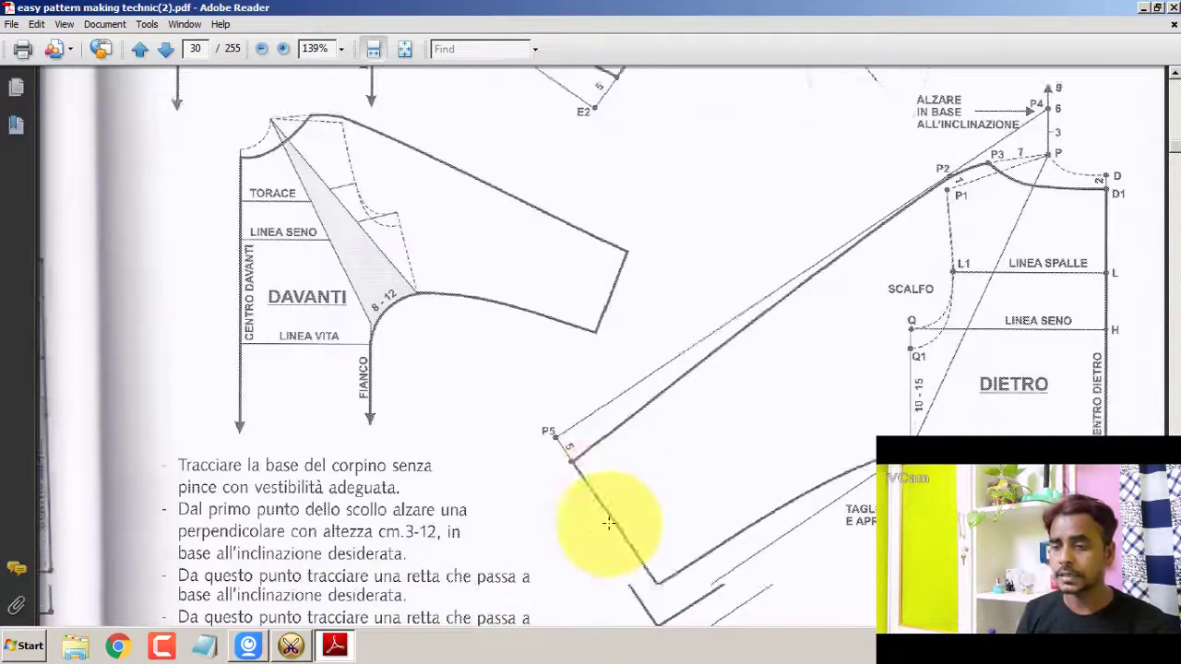
scroll(608, 516, down, 1)
scroll(468, 387, up, 3)
scroll(464, 393, up, 2)
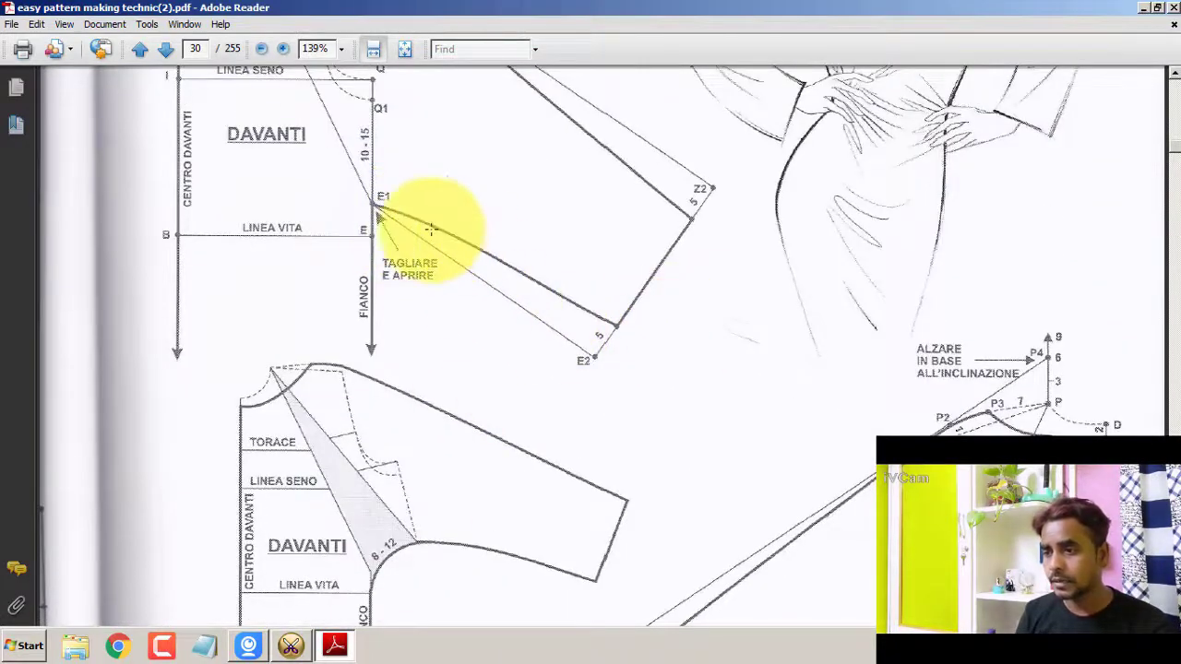
scroll(511, 501, down, 2)
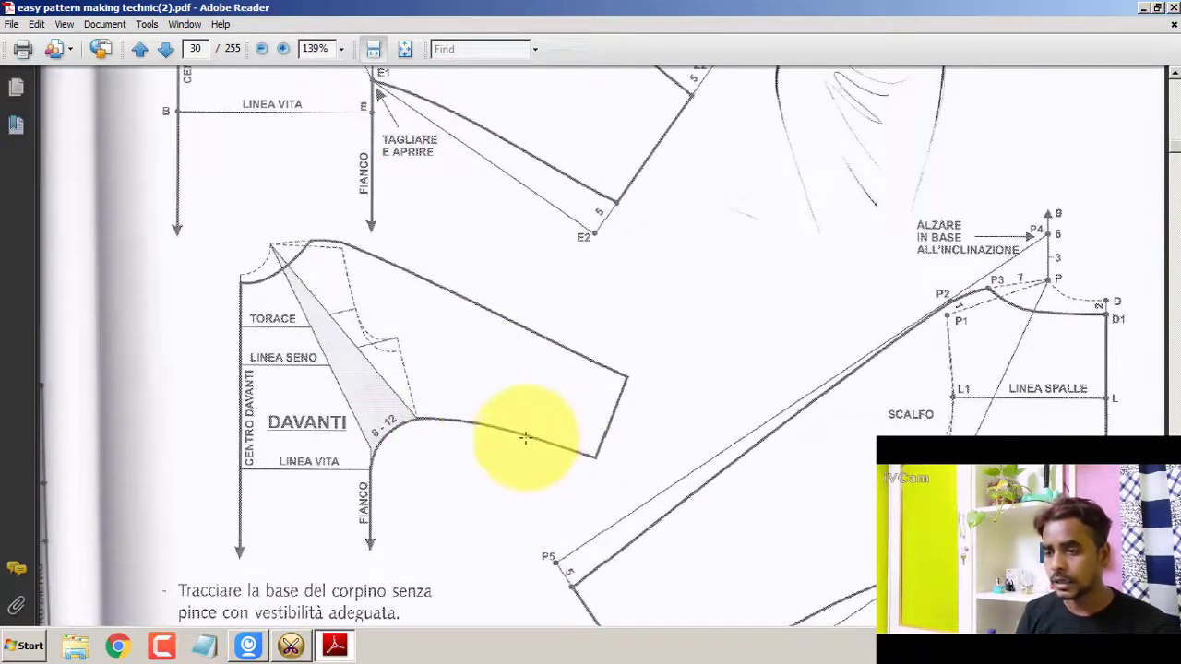
click(288, 646)
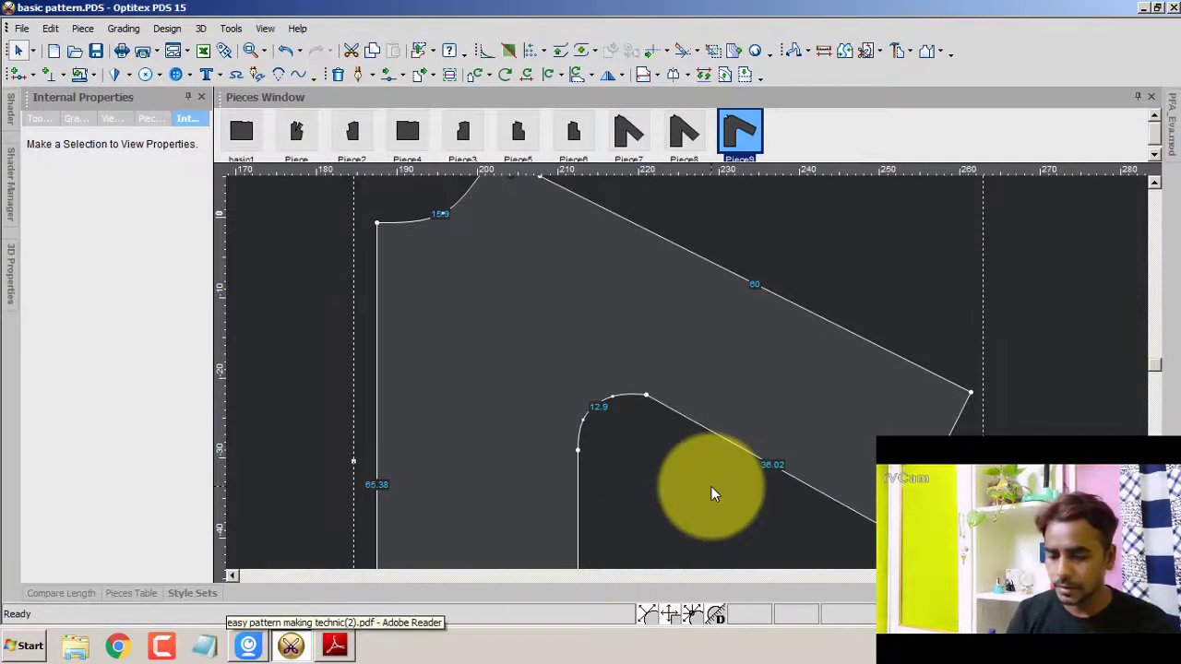
- Add a grade point on the sleeve's outer edge, 2 from the hem corner
click(867, 512)
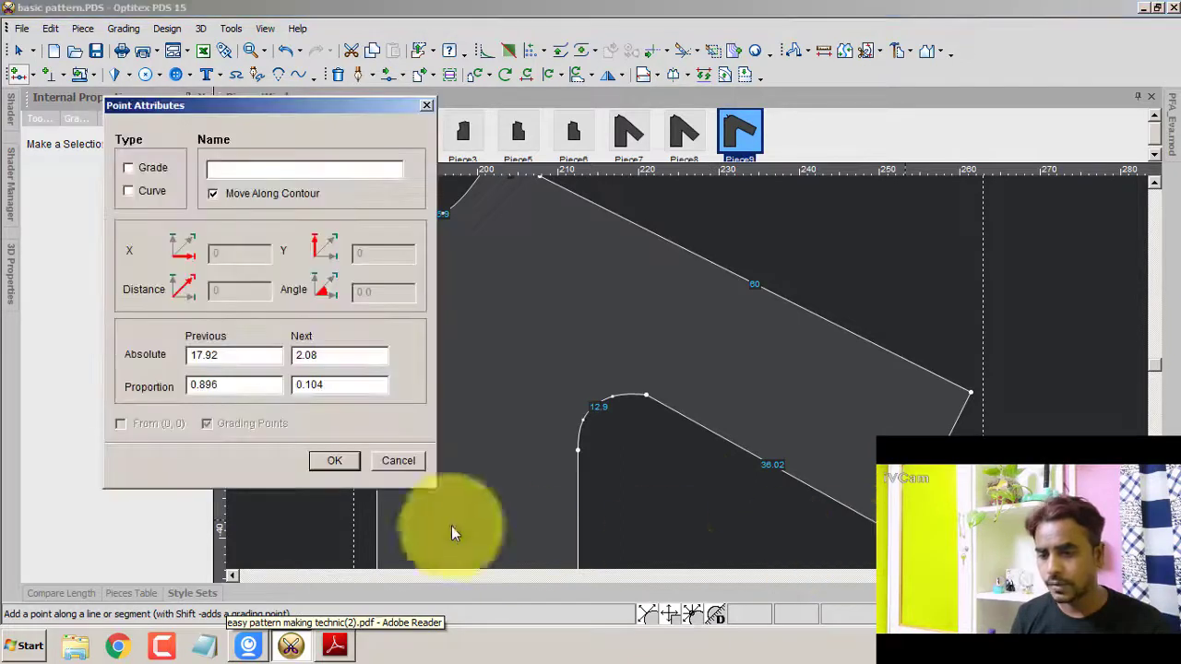
double_click(341, 355)
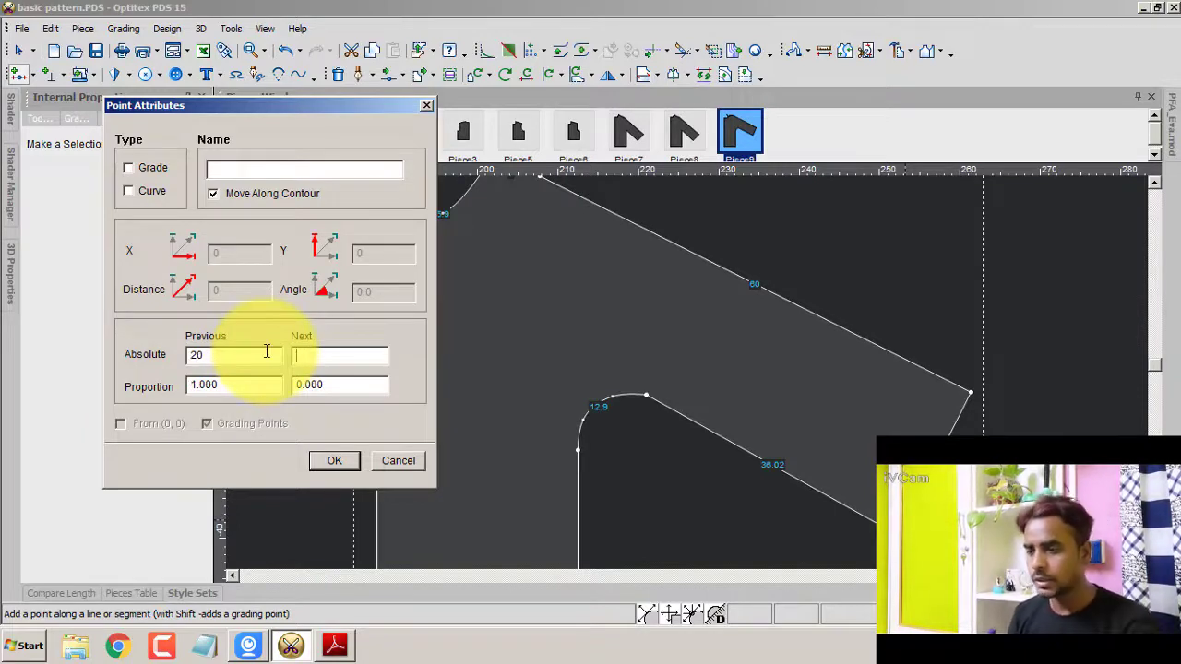
click(155, 172)
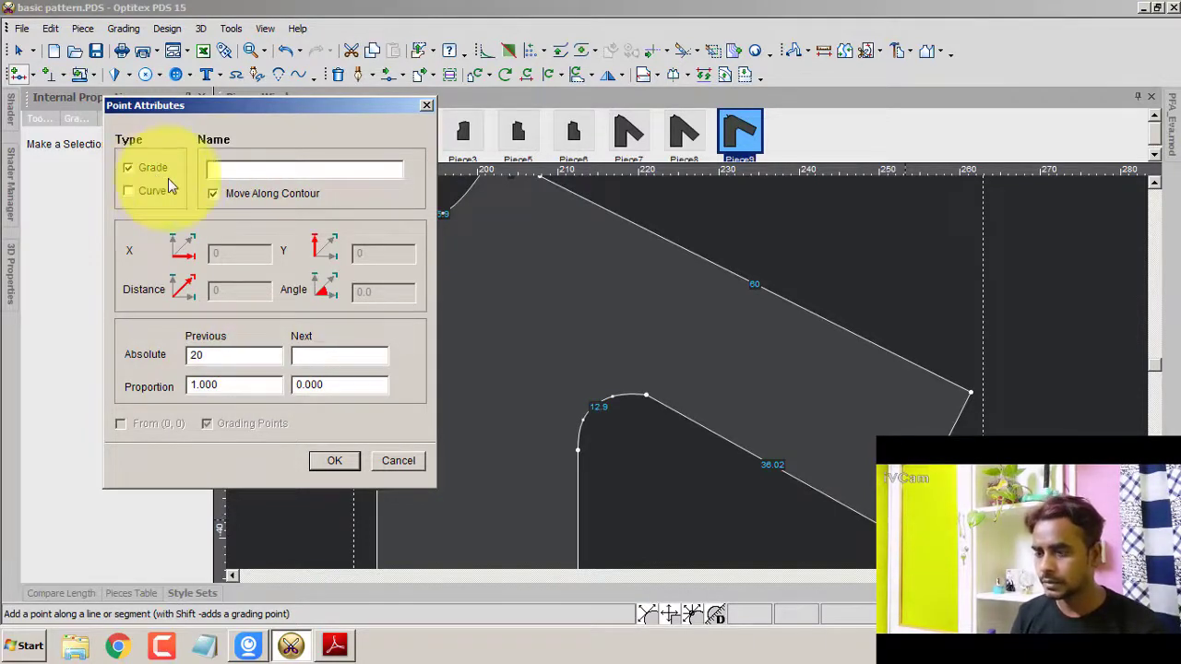
click(342, 369)
text(2)
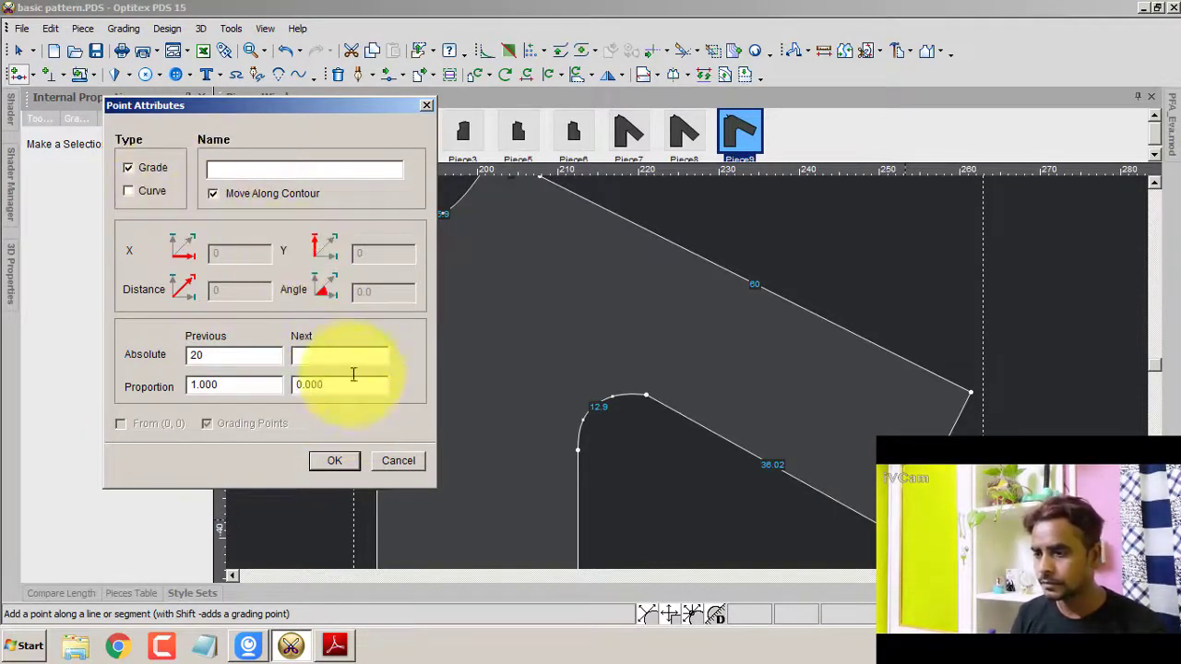
click(334, 460)
- Add a second point 2 along the same edge and return to the Select tool
click(965, 403)
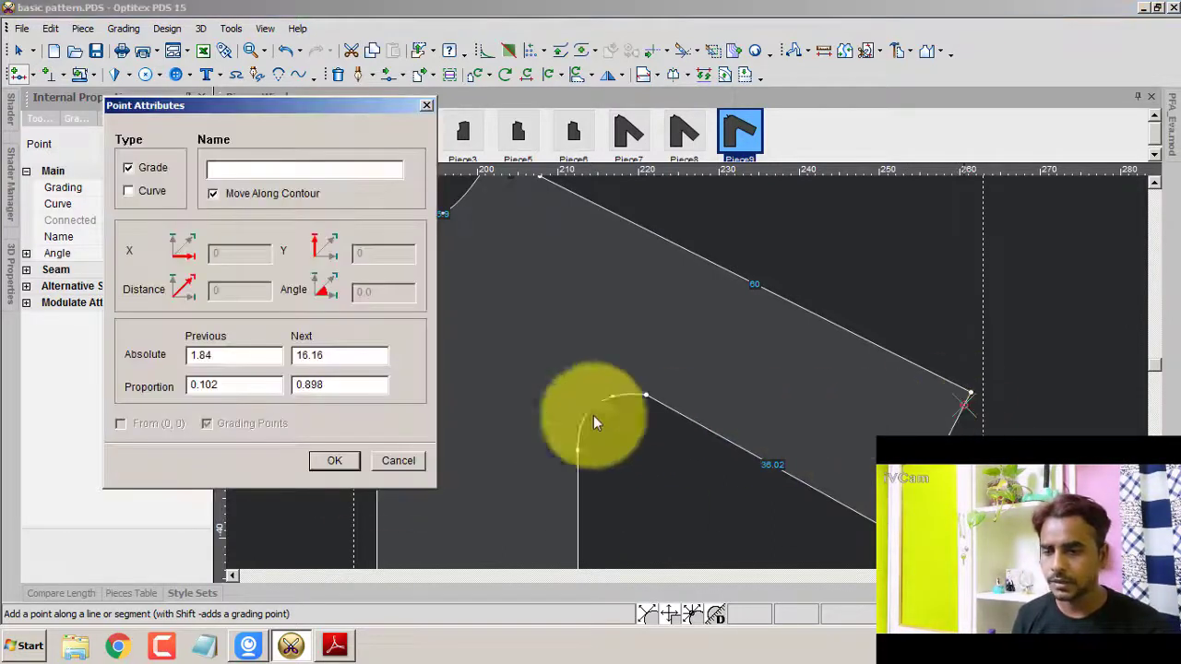
text(2)
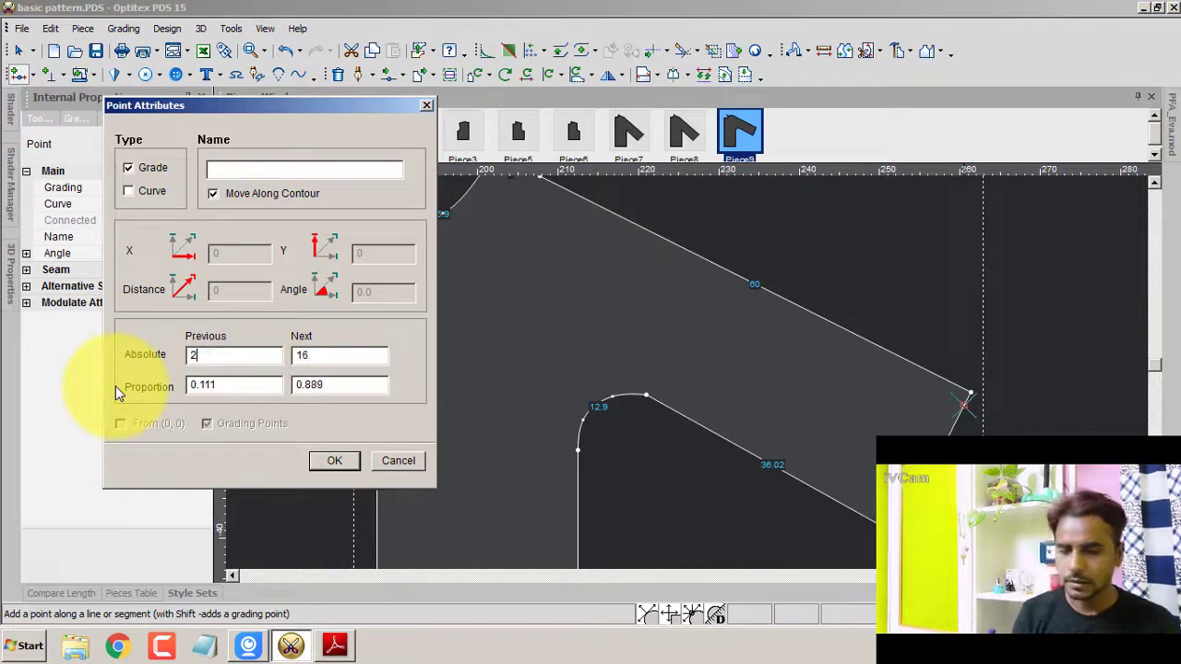
click(334, 461)
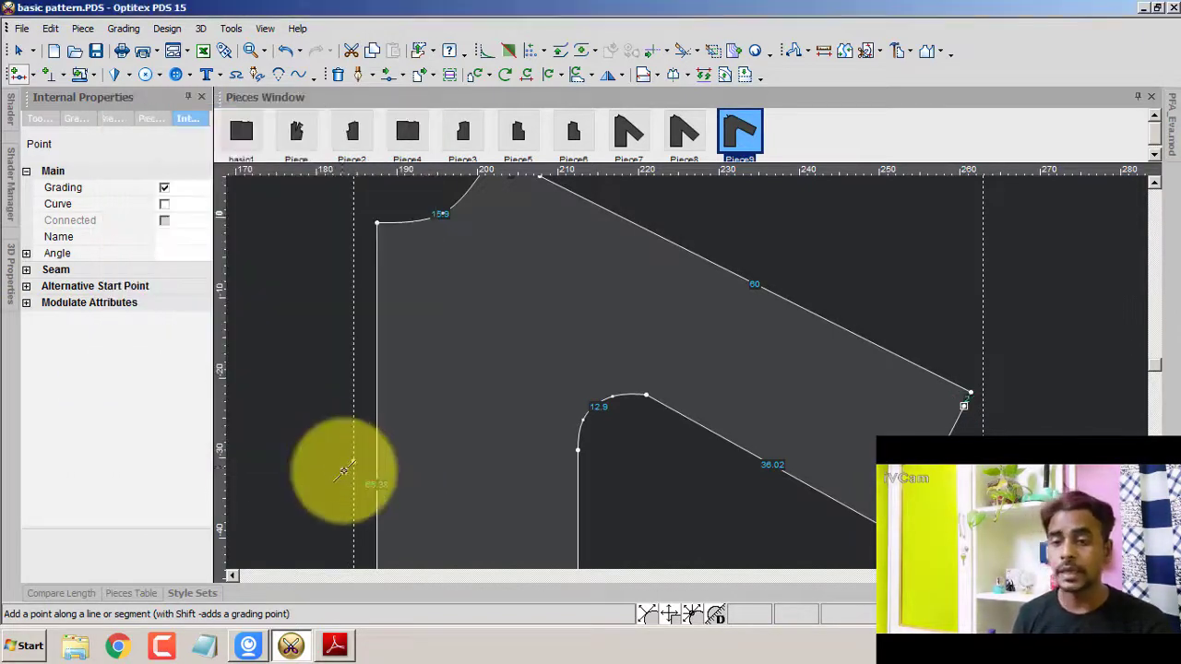
right_click(839, 257)
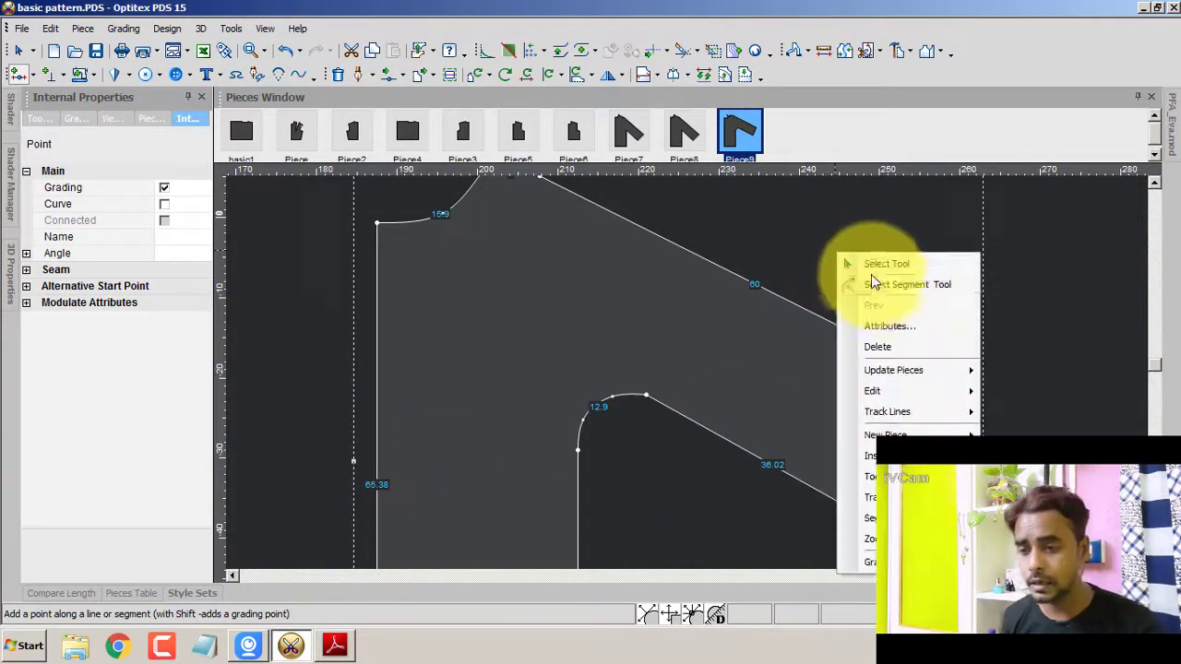
click(875, 261)
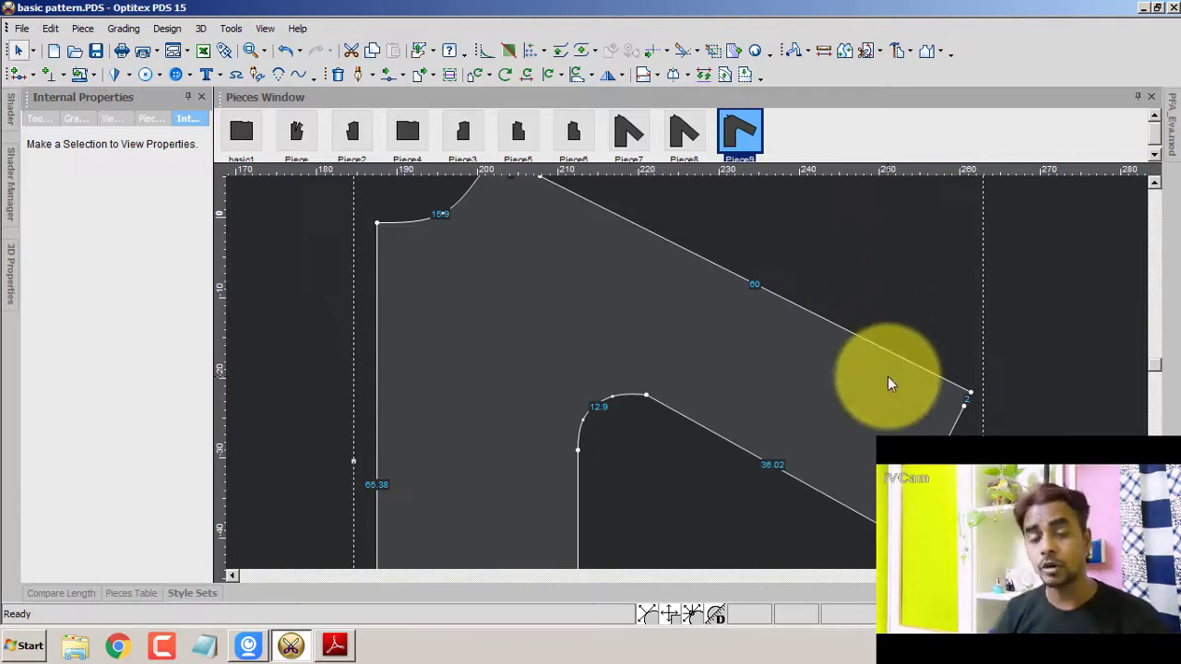
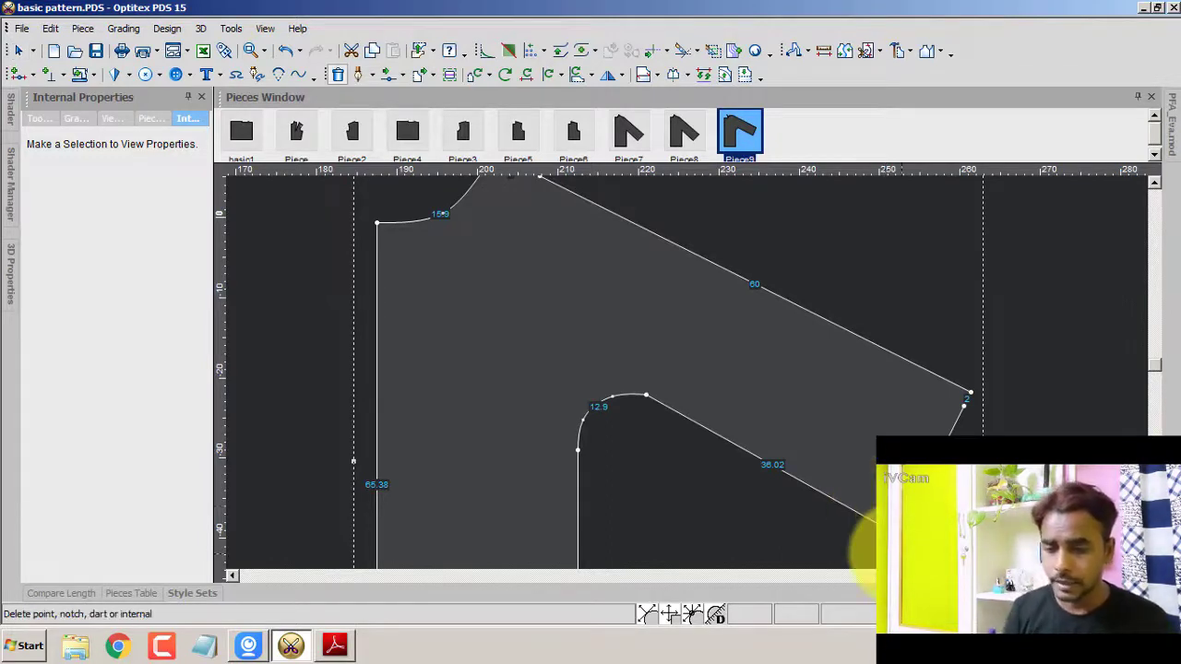
- Drag the sleeve's hem corner so the top edge lengthens to 60.03
drag(881, 530, 884, 526)
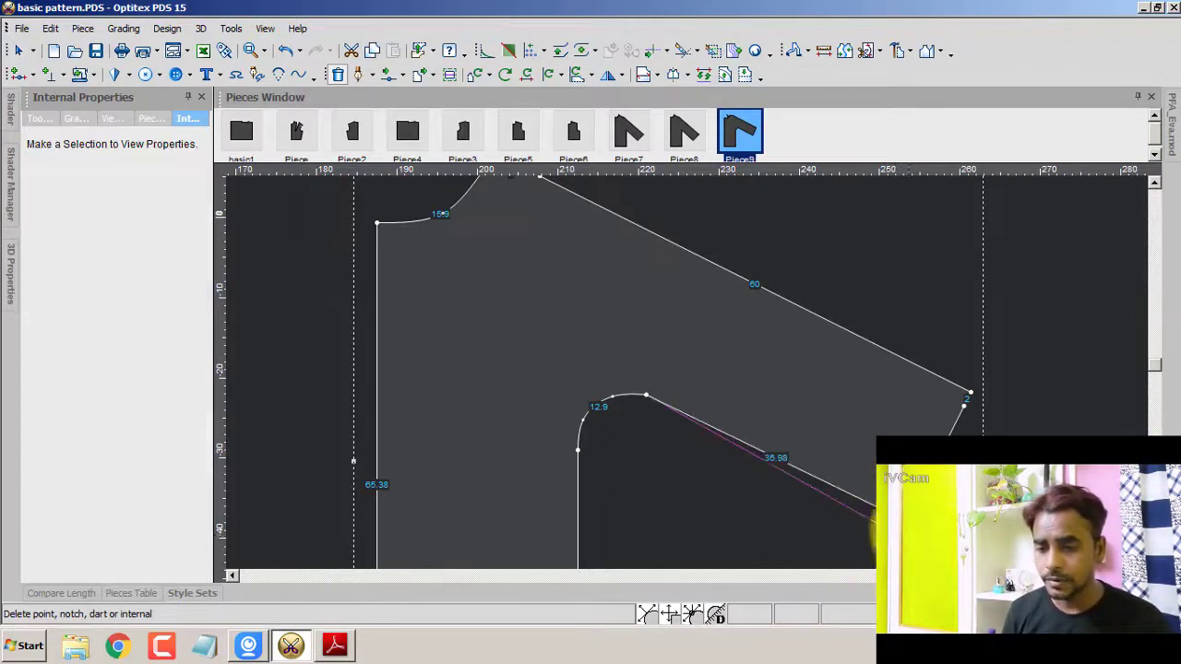
click(971, 391)
right_click(1004, 274)
click(1042, 279)
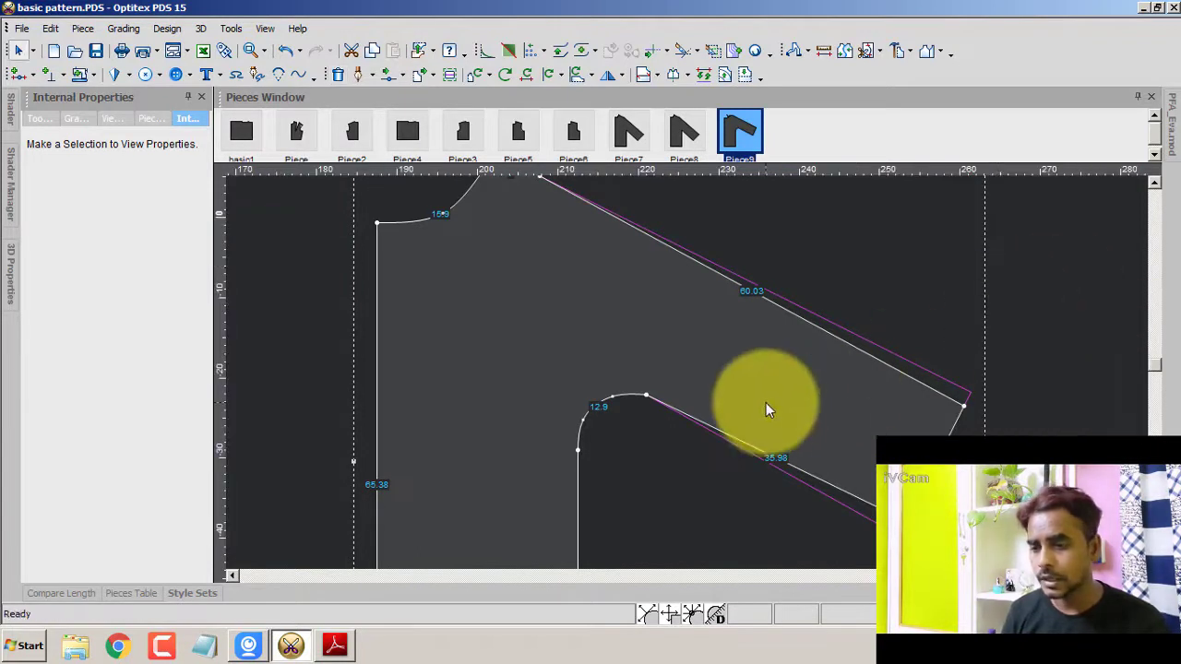
scroll(766, 410, up, 2)
scroll(661, 363, up, 1)
scroll(655, 361, down, 1)
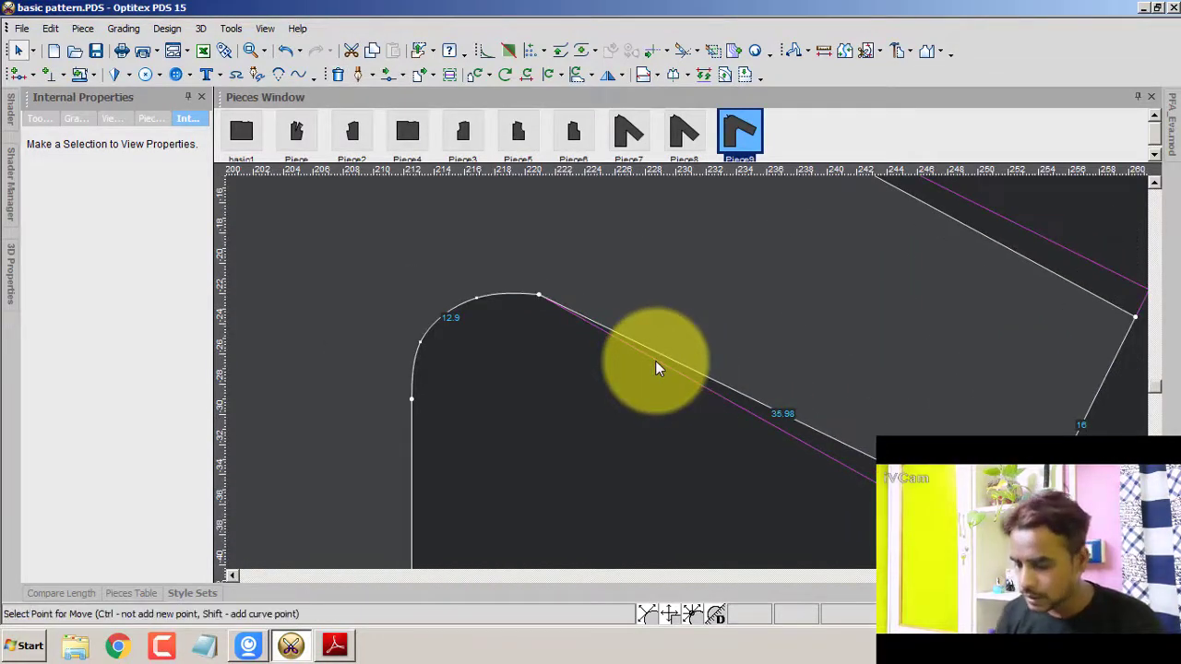
- Add a point on the underarm edge and move it outward, curving the edge to 36.04
click(716, 381)
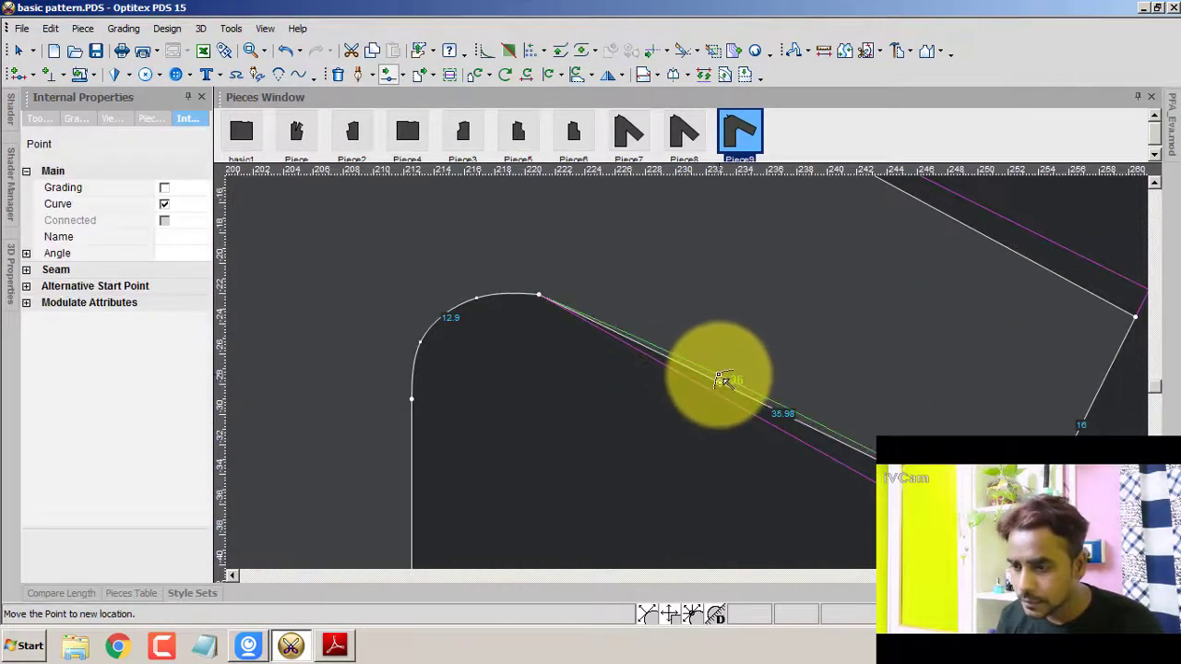
click(670, 346)
click(236, 366)
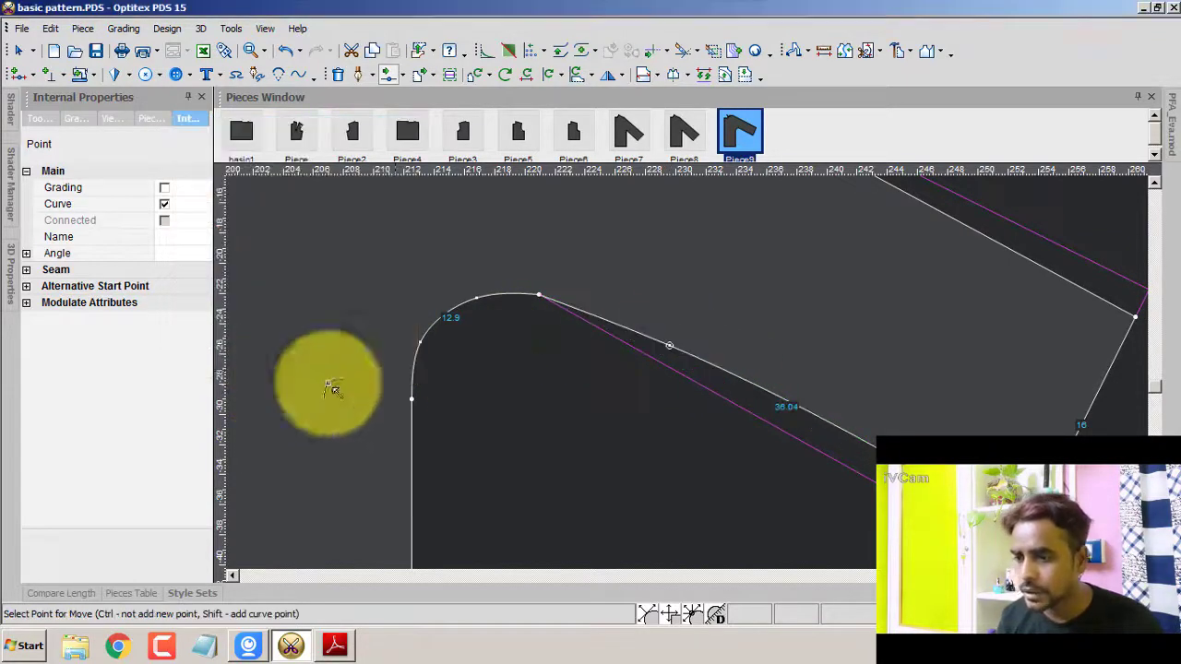
right_click(736, 305)
click(799, 308)
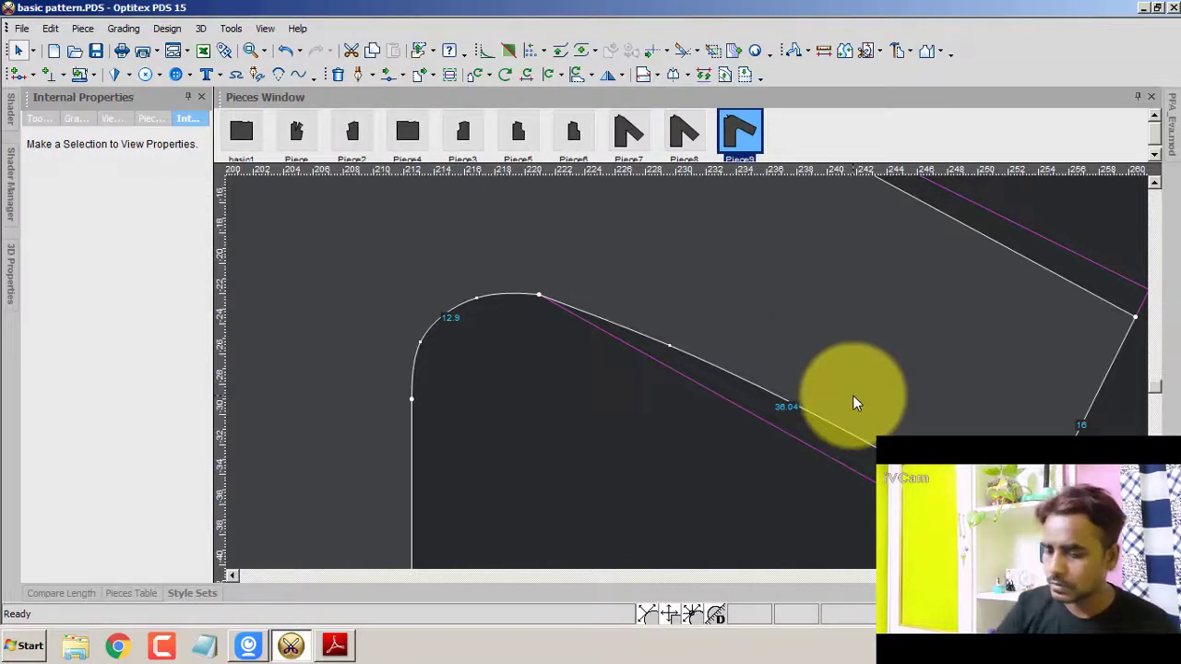
click(1005, 338)
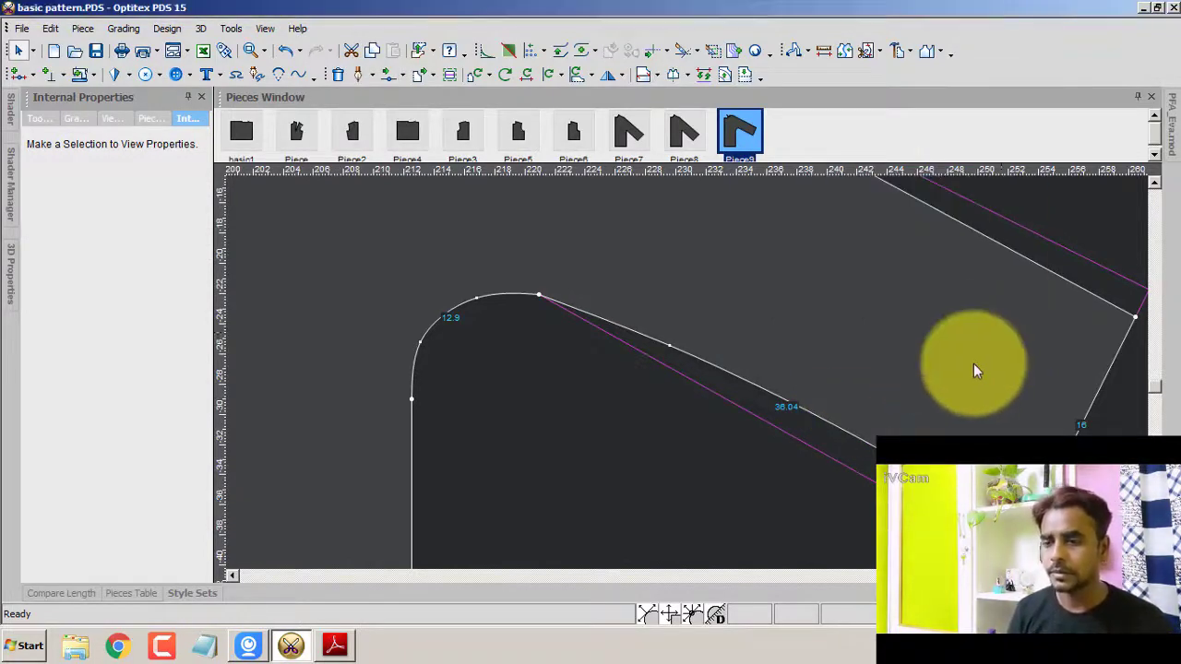
- Switch to the pattern-making reference PDF in Adobe Reader
scroll(634, 452, down, 1)
scroll(688, 360, down, 1)
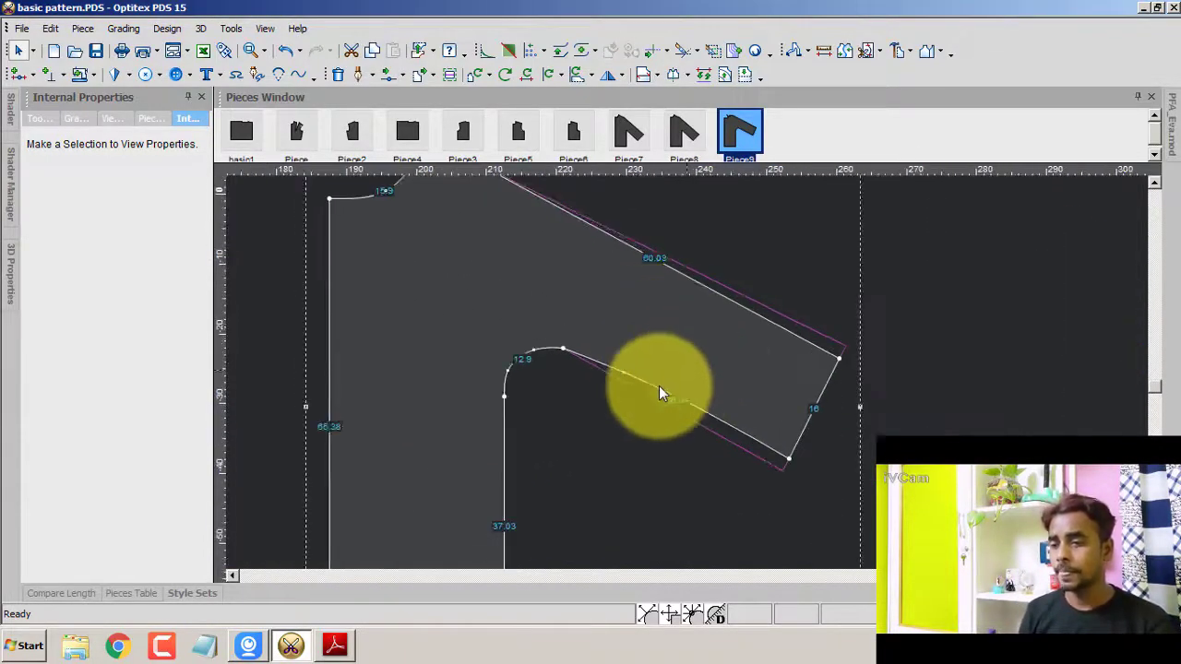
click(335, 645)
- Study the DAVANTI/DIETRO kimono diagrams on page 30, then return to Optitex
scroll(520, 329, up, 3)
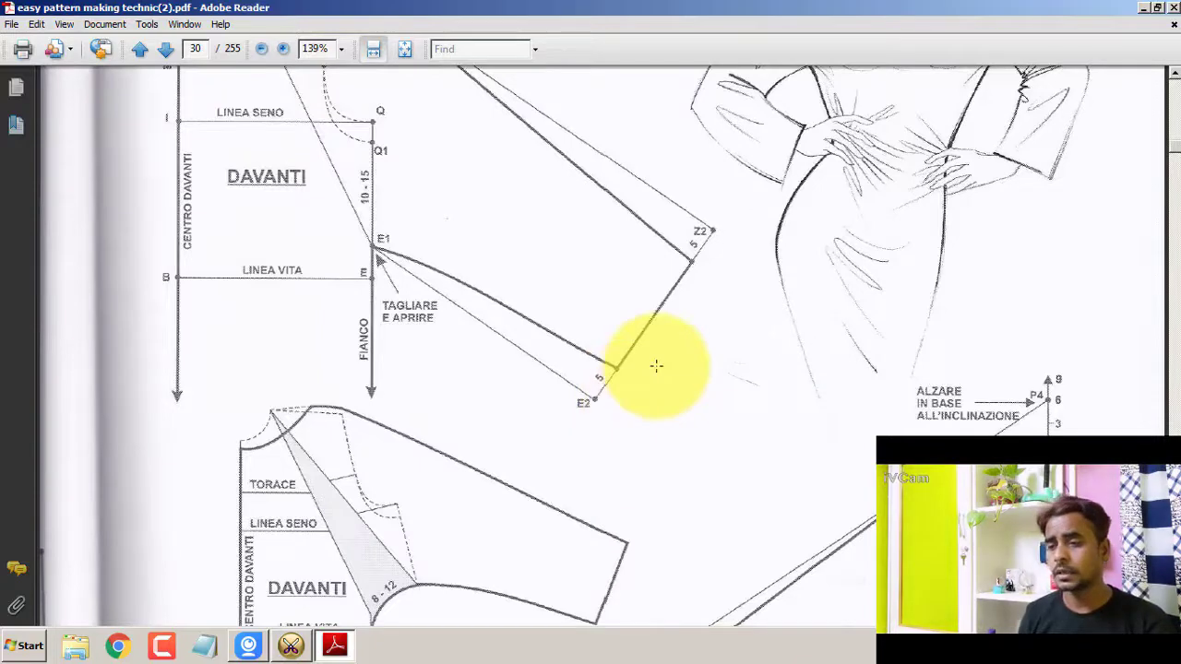
scroll(611, 380, down, 3)
scroll(609, 381, down, 5)
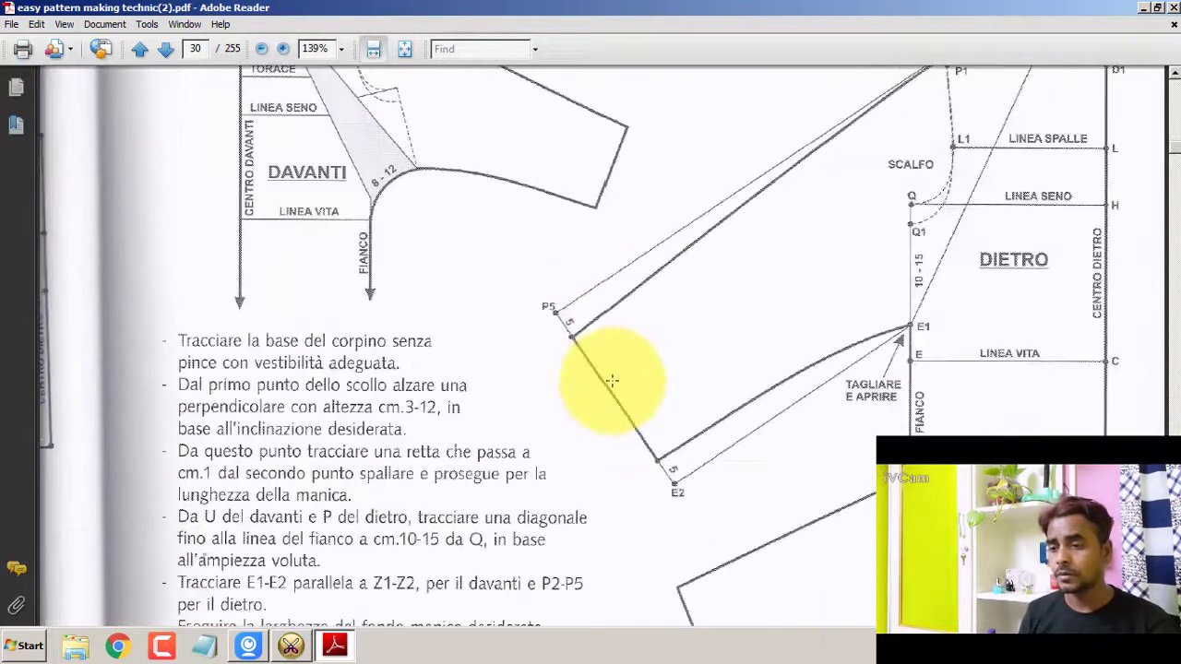
scroll(612, 382, up, 3)
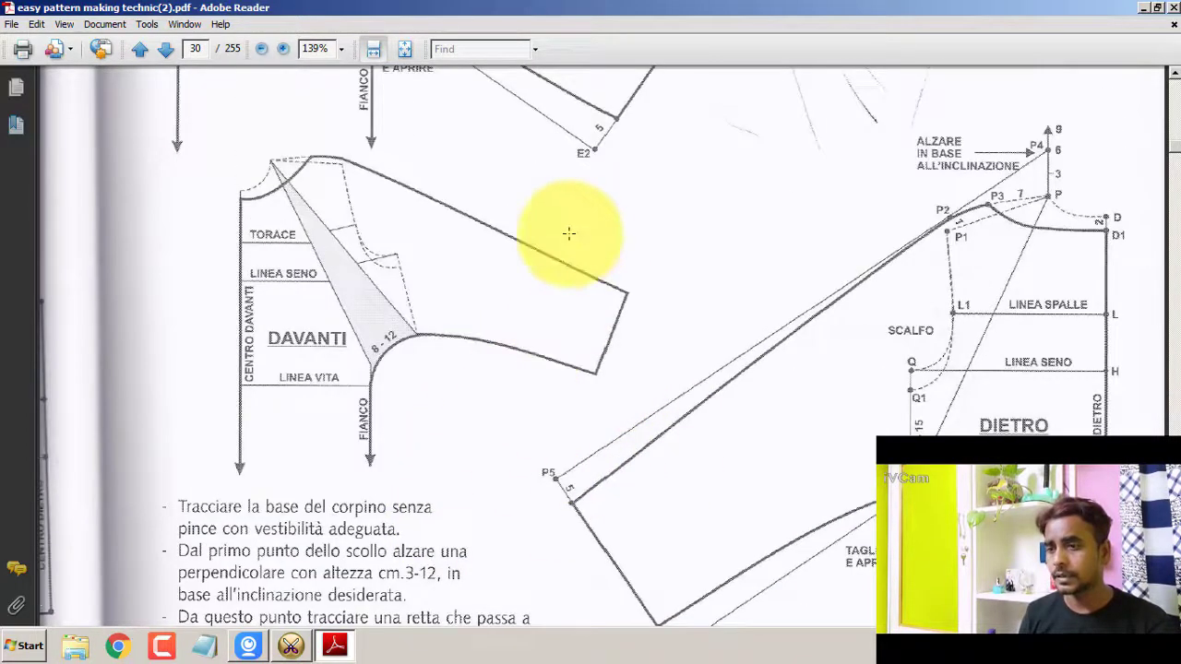
scroll(600, 235, up, 3)
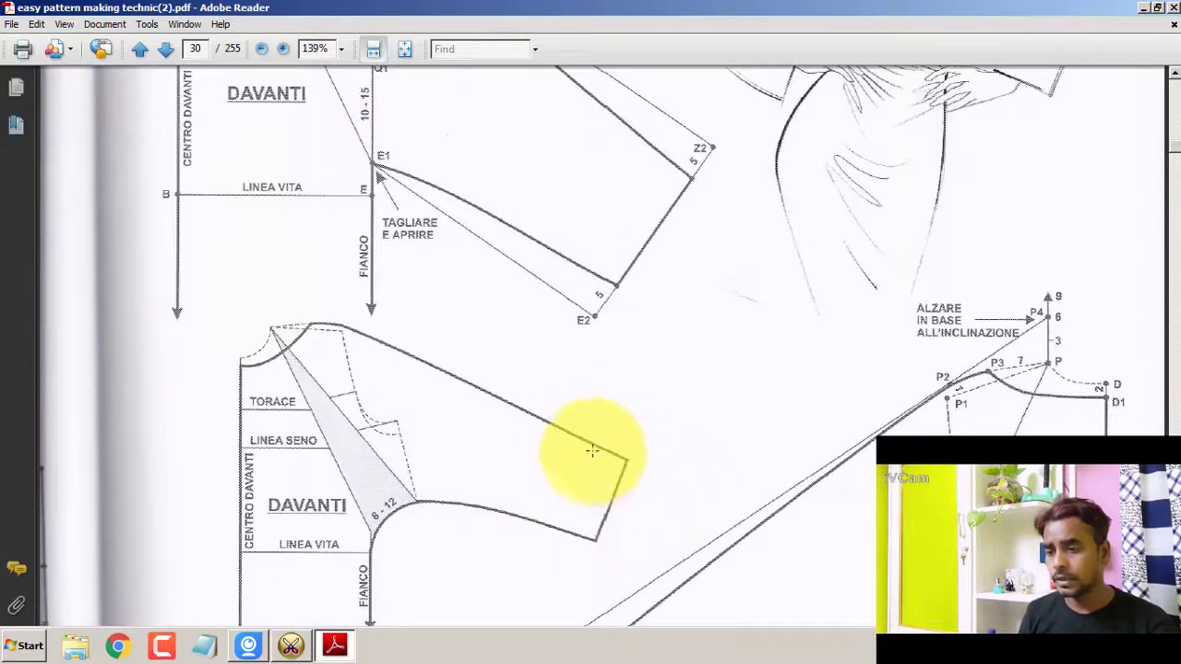
click(292, 647)
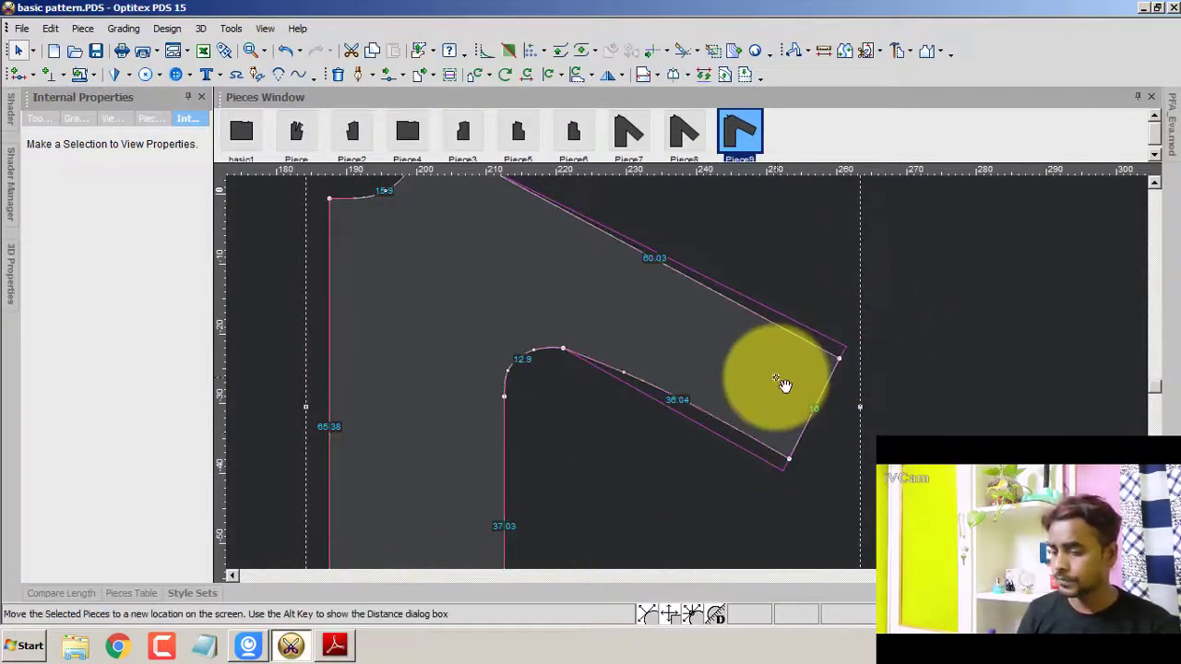
- Clear the pink track lines from the piece and zoom in on the underarm
click(853, 335)
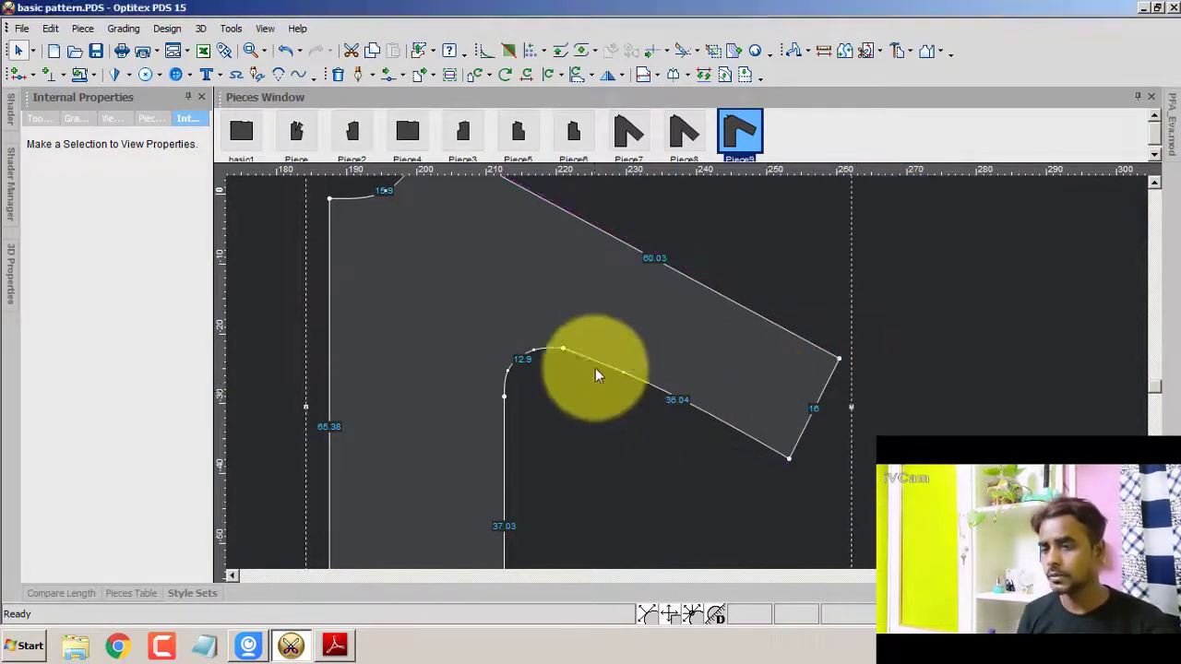
scroll(609, 349, up, 2)
scroll(685, 372, up, 2)
scroll(685, 373, up, 1)
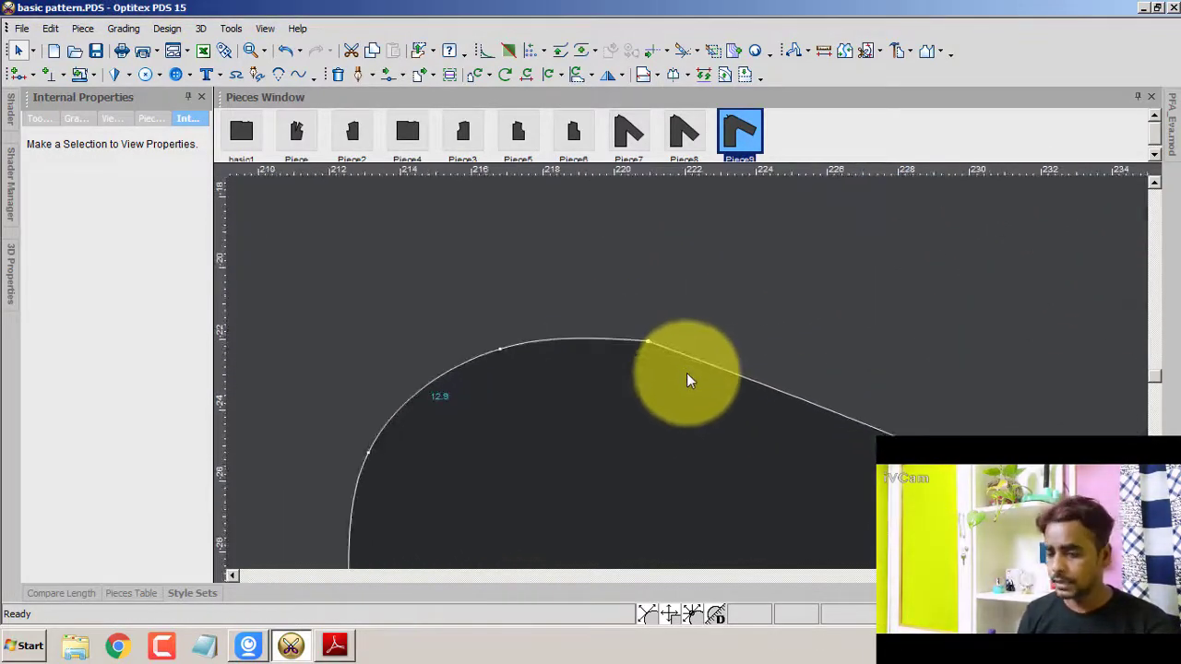
scroll(685, 378, down, 1)
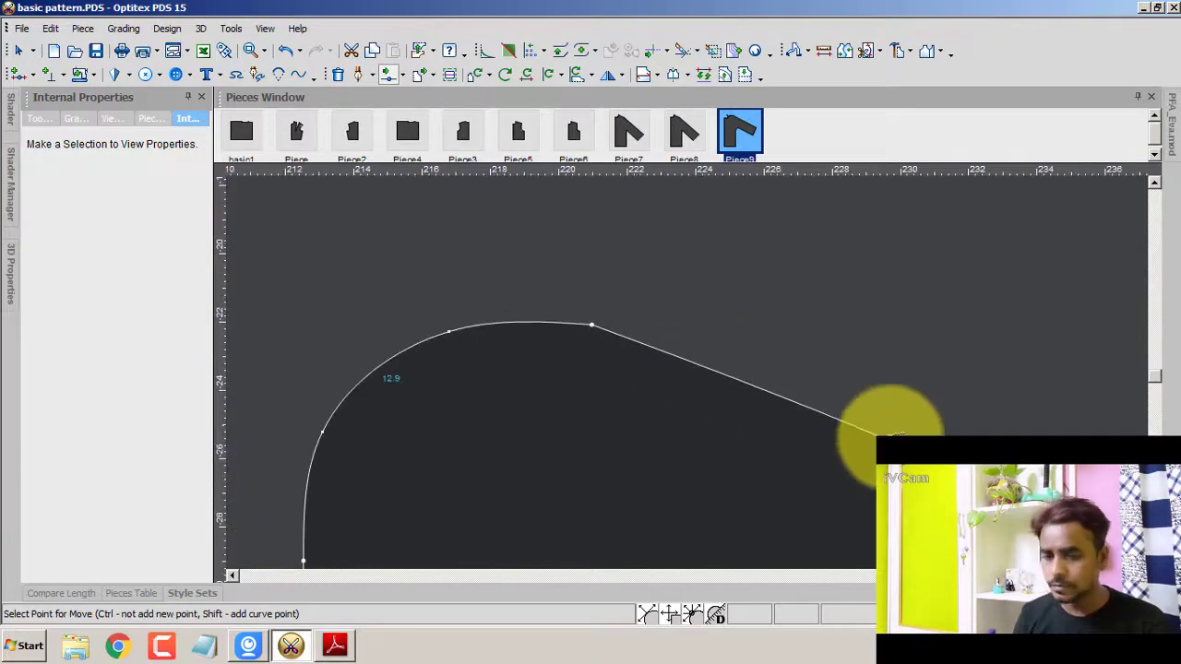
scroll(652, 362, down, 1)
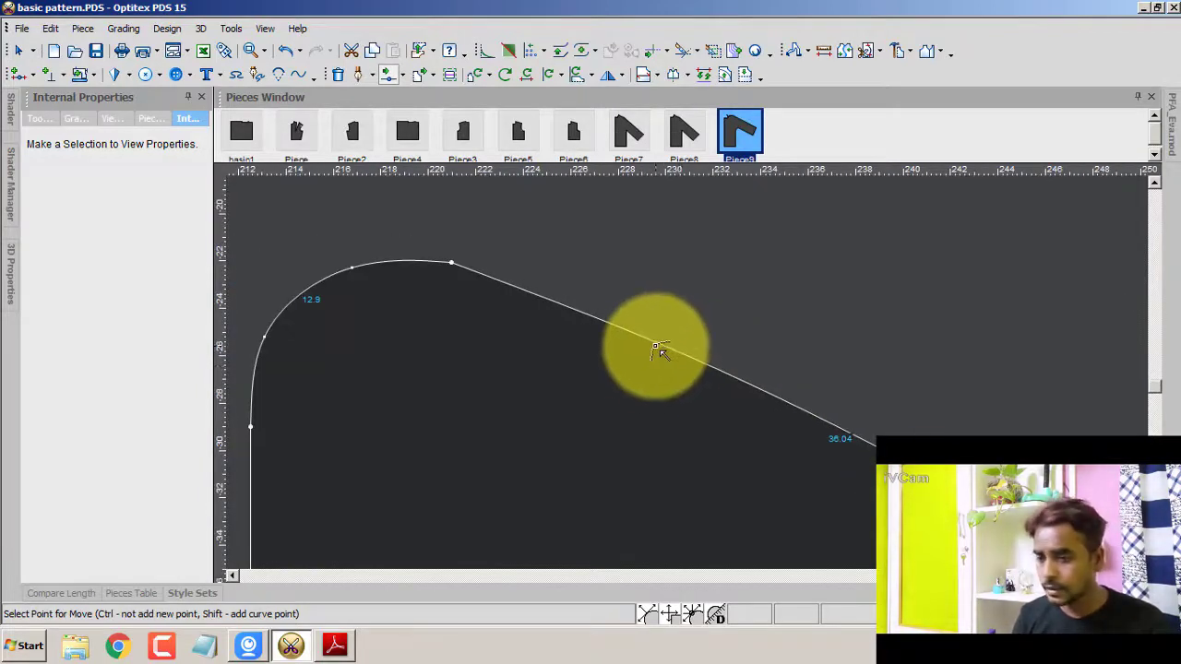
- Move a new underarm curve point outward to make the edge 36.13, then clear the current piece's track lines
click(660, 345)
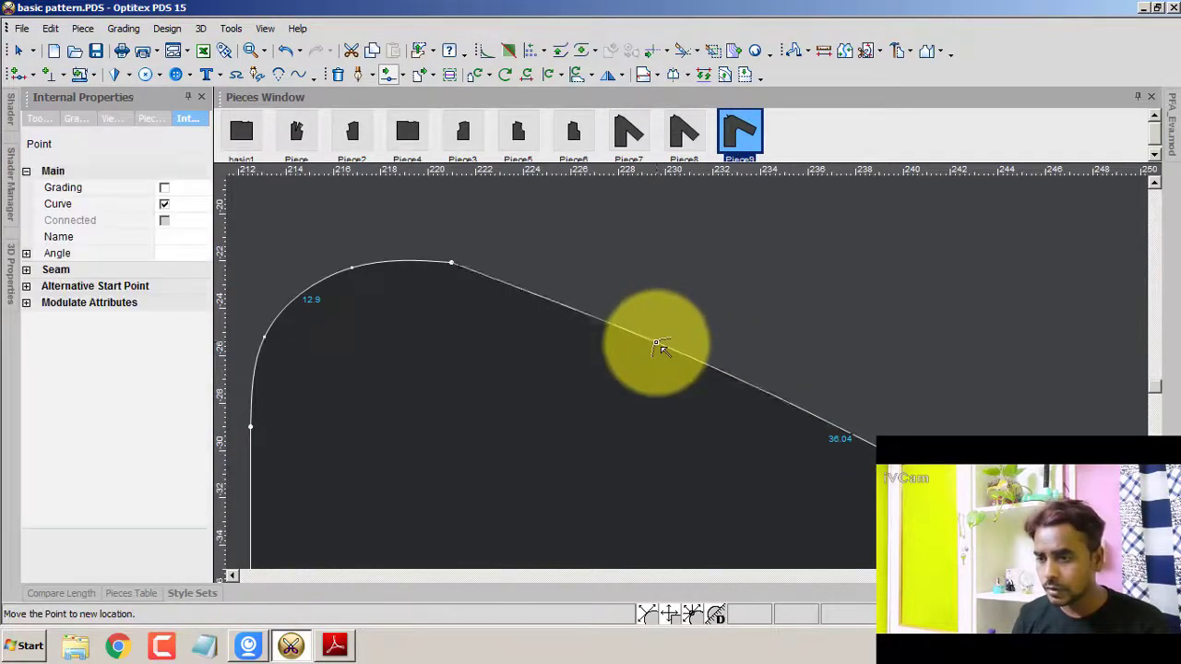
click(601, 314)
click(246, 367)
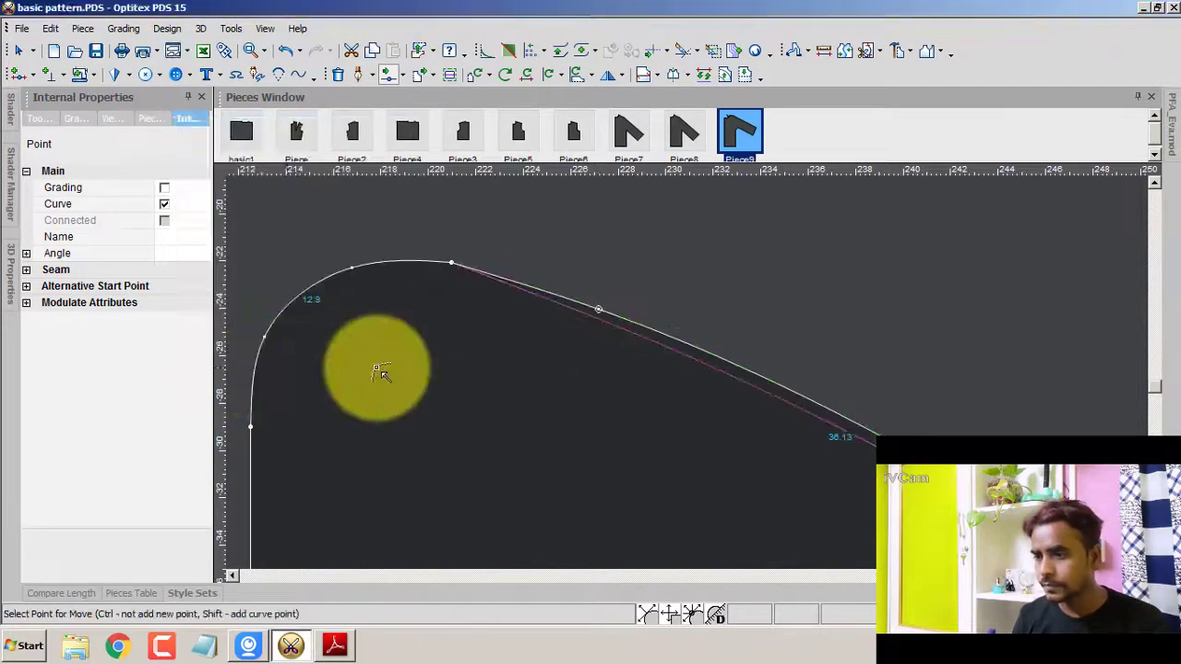
right_click(688, 259)
click(755, 265)
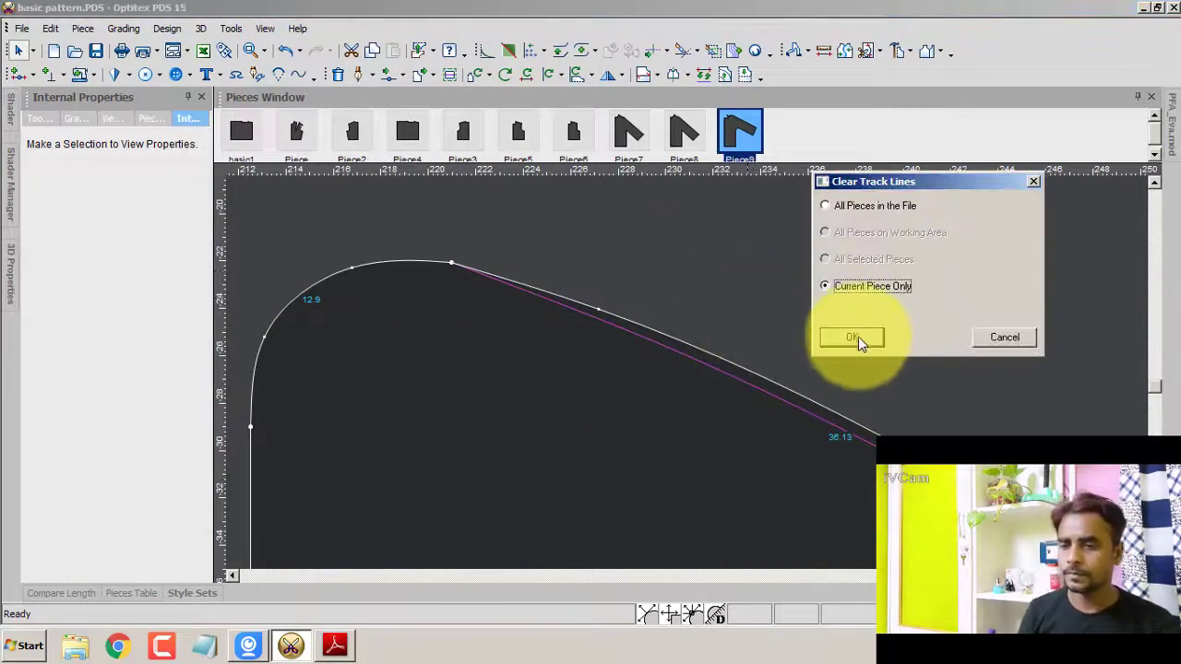
click(852, 337)
scroll(398, 351, up, 2)
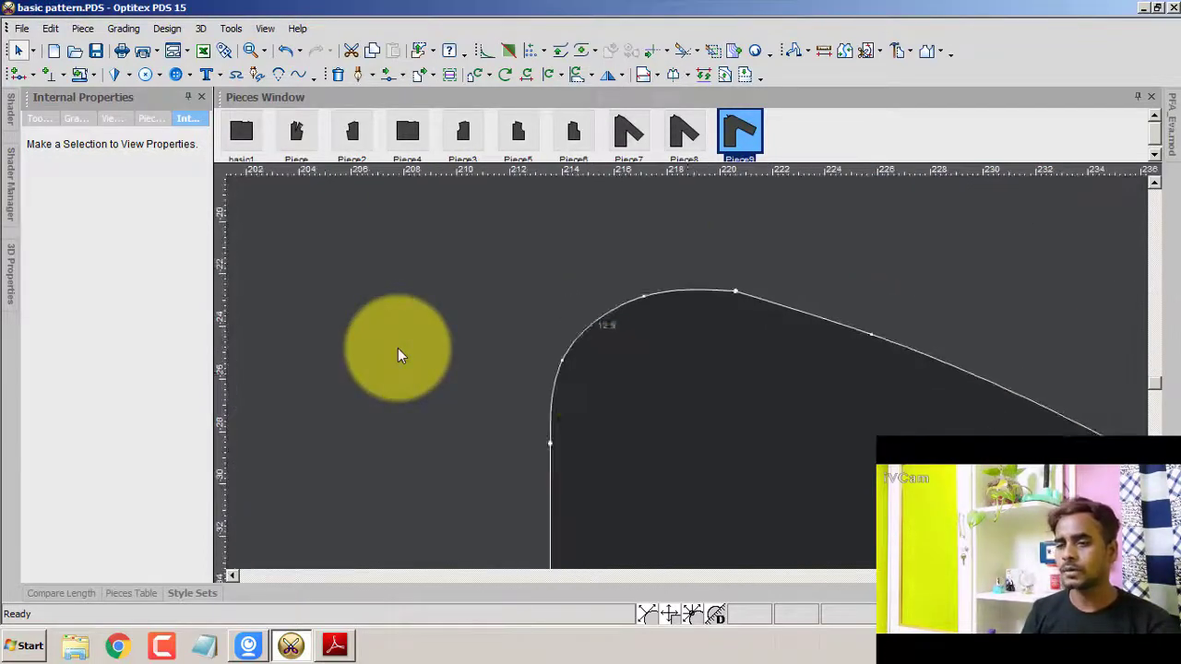
- Select the sleeve piece and mirror it along a vertical line from the bottom-left corner to the neck
scroll(678, 452, down, 3)
scroll(689, 376, down, 2)
scroll(689, 377, down, 2)
click(689, 377)
scroll(677, 368, up, 1)
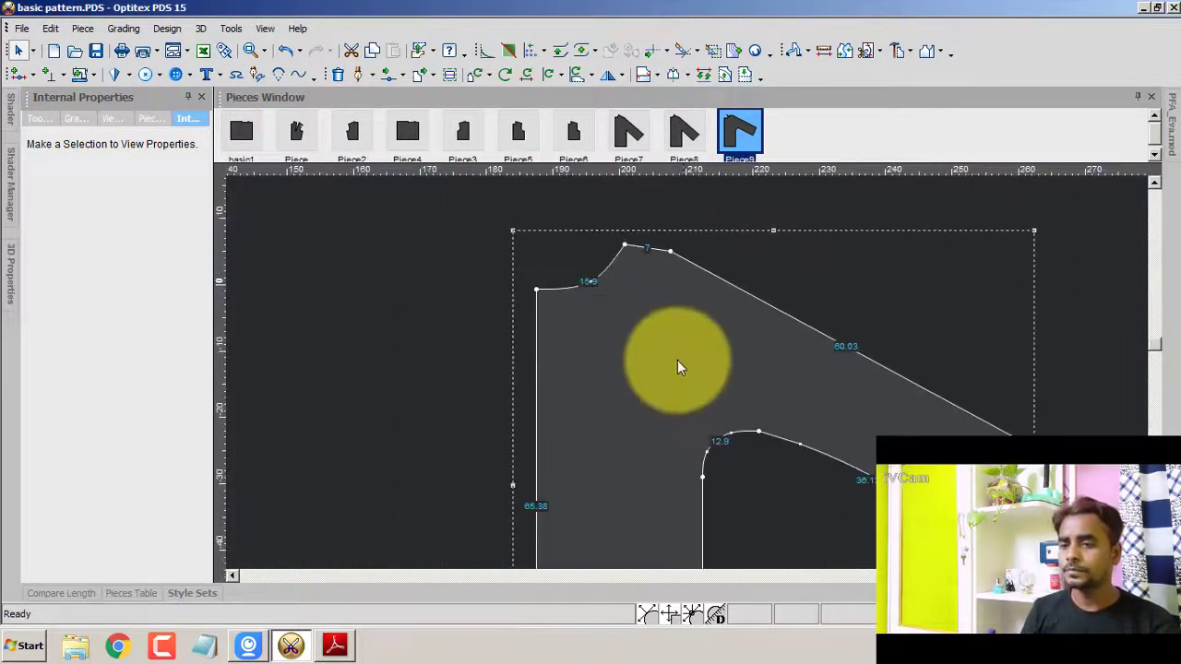
scroll(679, 368, down, 2)
scroll(683, 372, up, 2)
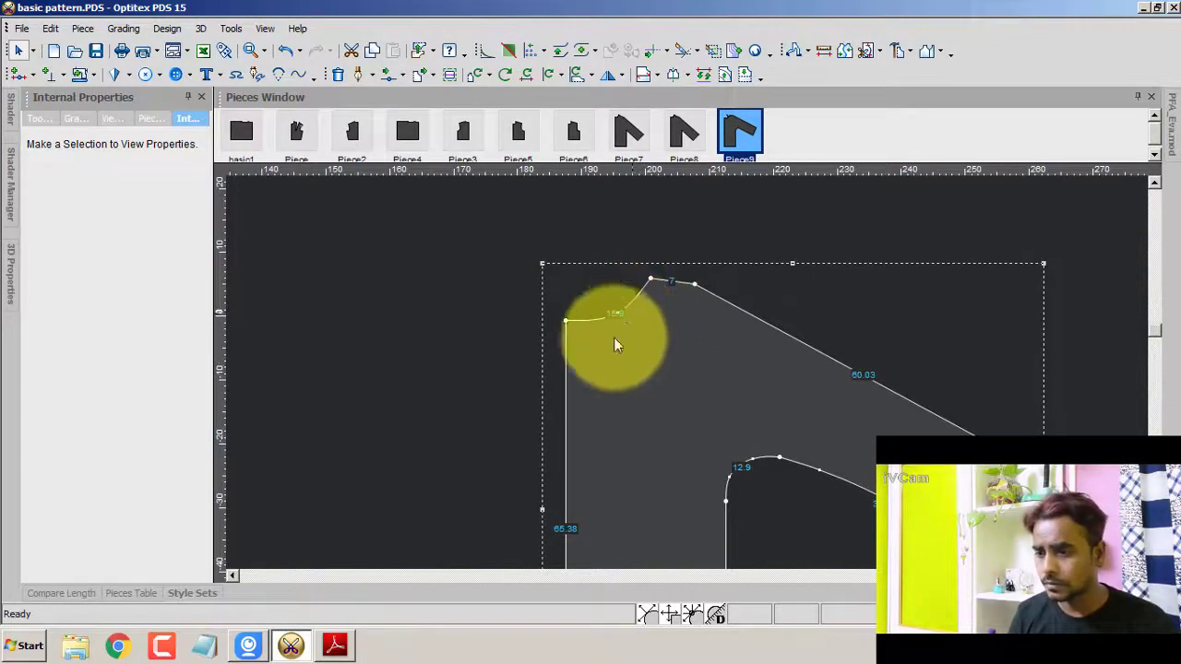
scroll(579, 475, down, 2)
key(h)
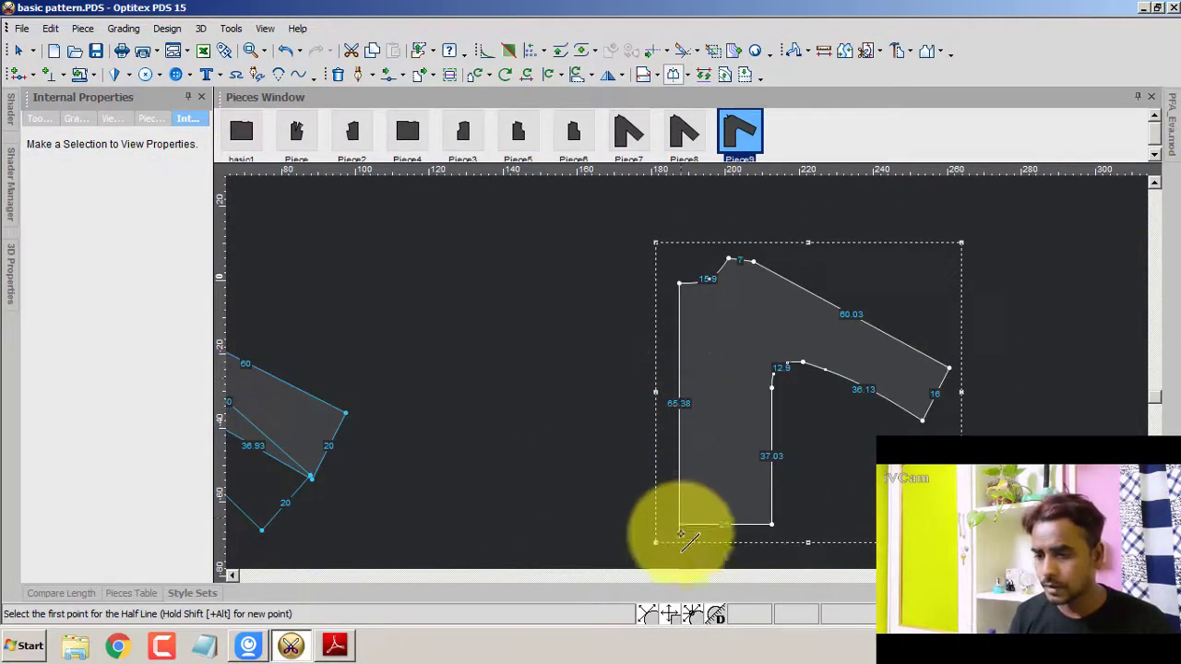
click(679, 525)
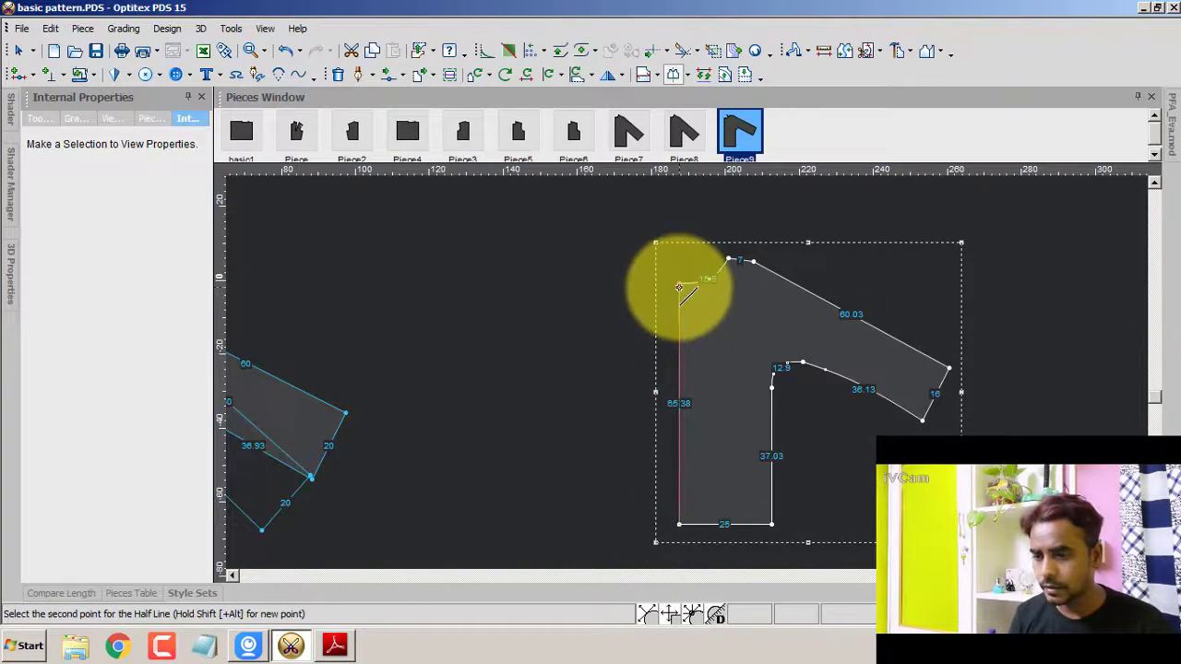
click(679, 288)
right_click(627, 232)
key(Escape)
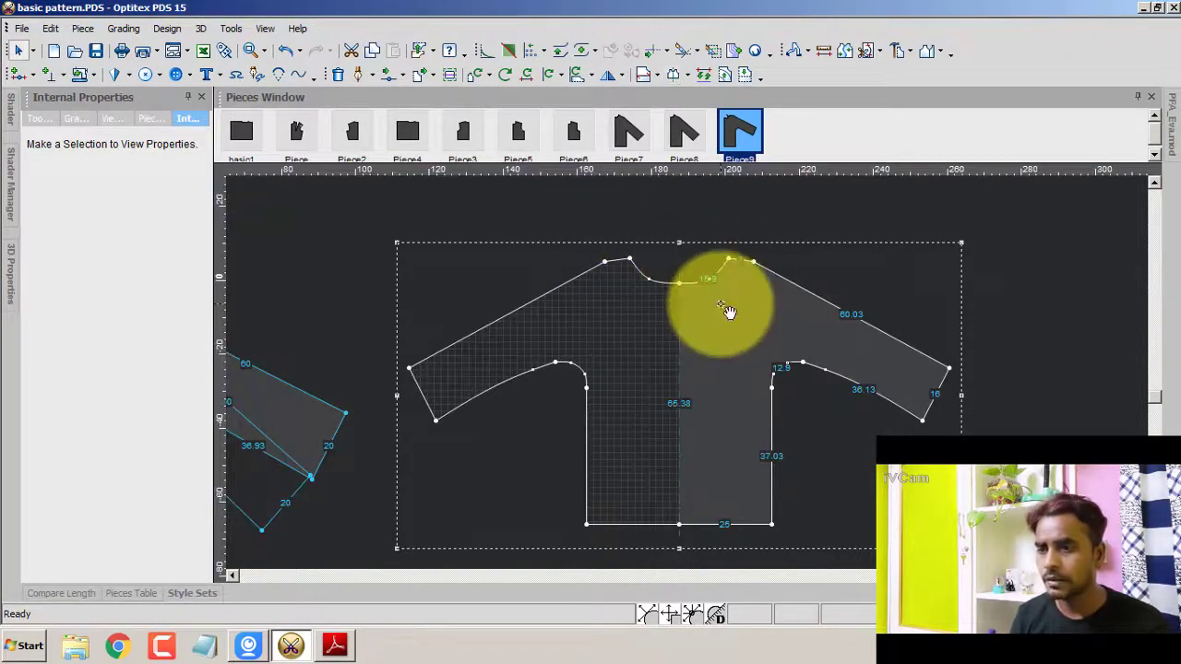
scroll(687, 373, up, 2)
scroll(686, 373, up, 2)
scroll(685, 369, up, 1)
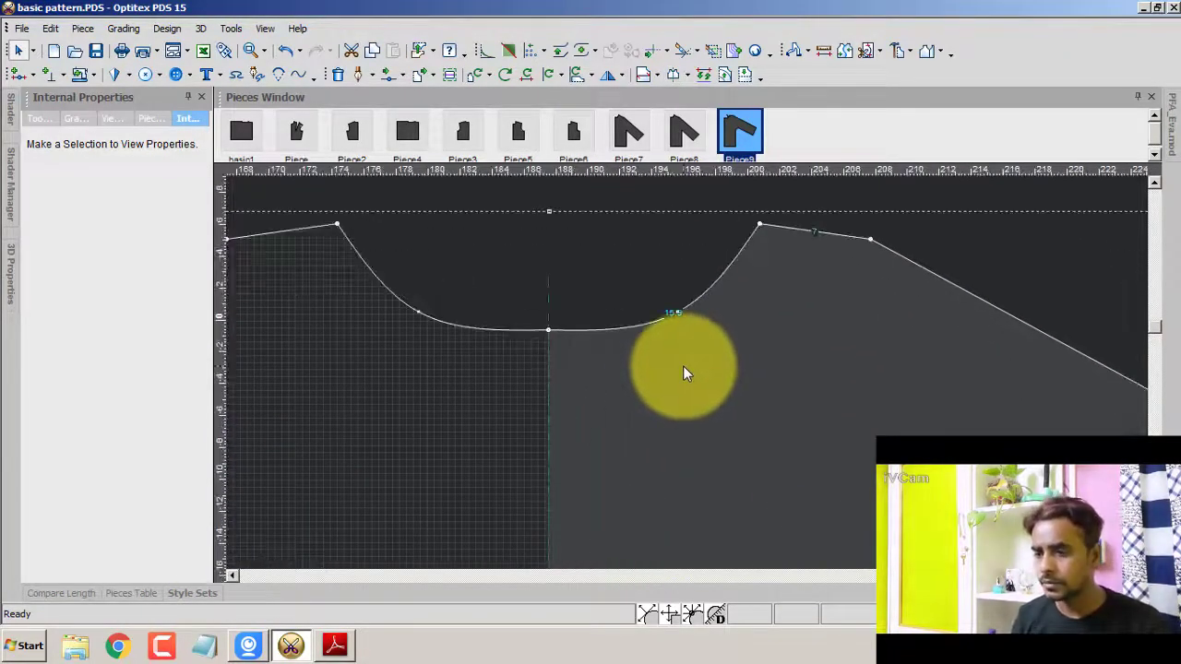
scroll(684, 369, down, 1)
- Move the neckline curve point so the neckline measures 15.67, then clear the current piece's track lines
key(m)
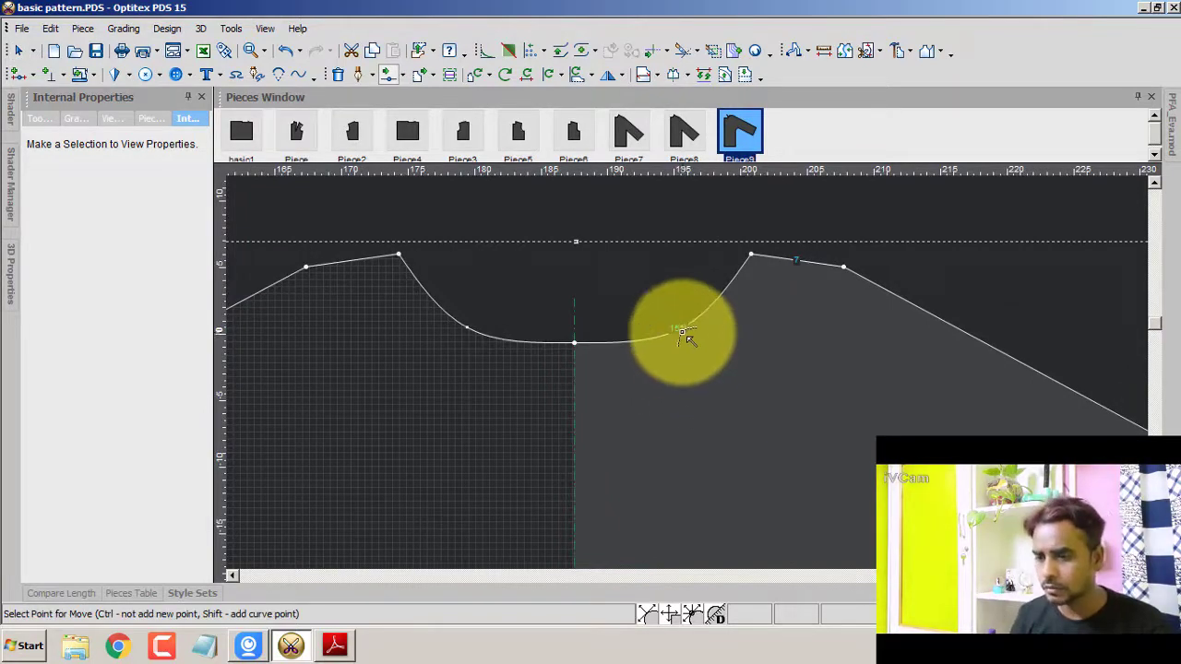
click(681, 329)
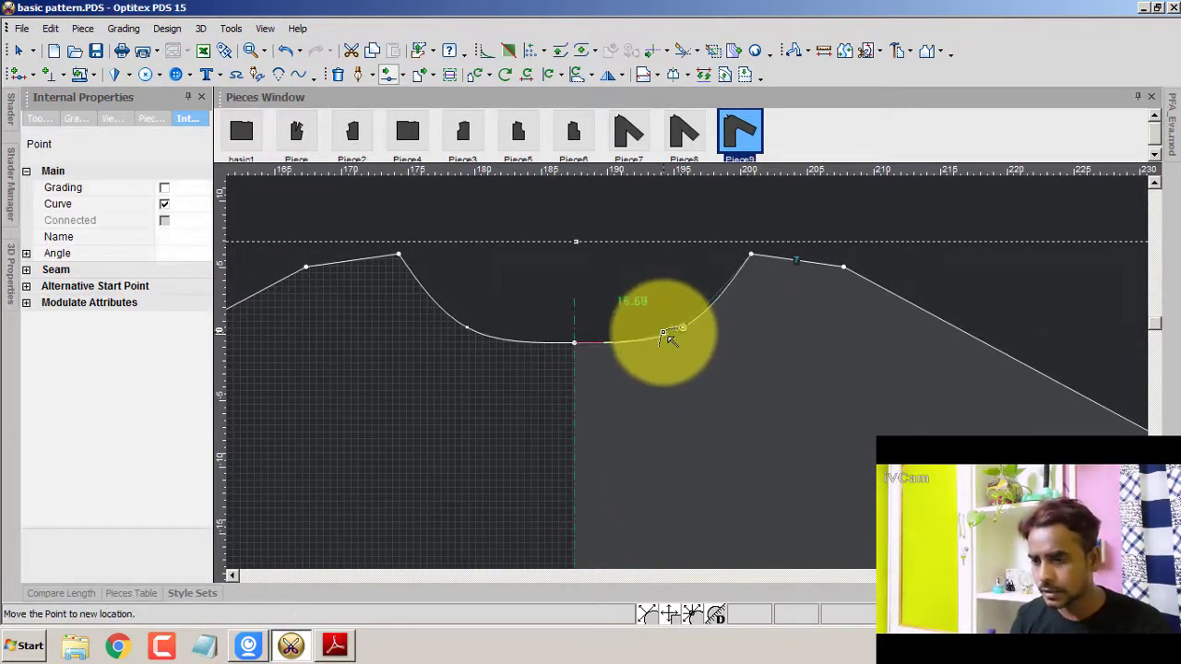
click(662, 333)
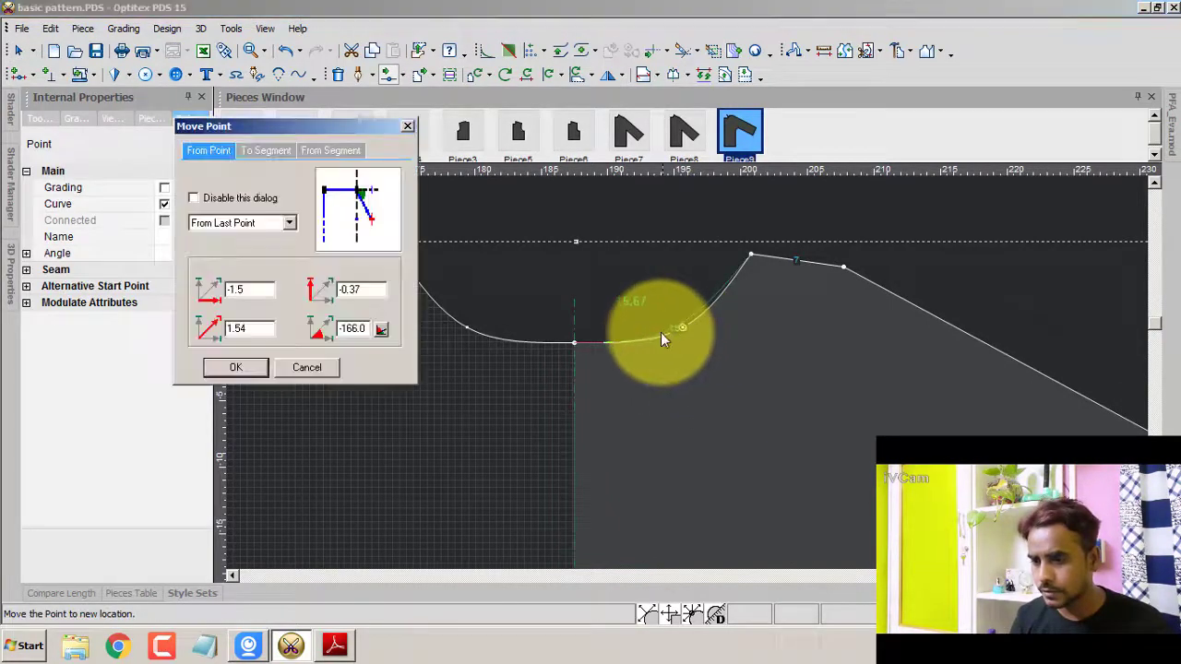
click(239, 368)
right_click(628, 252)
click(659, 281)
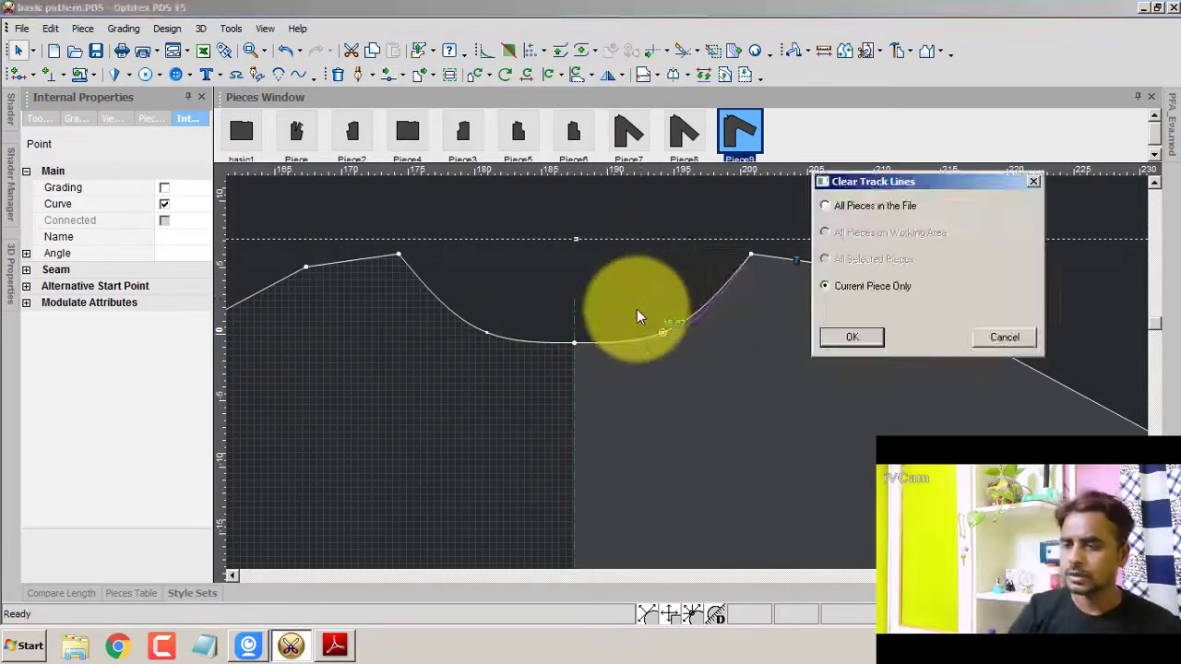
click(850, 337)
scroll(683, 414, down, 2)
scroll(676, 418, up, 1)
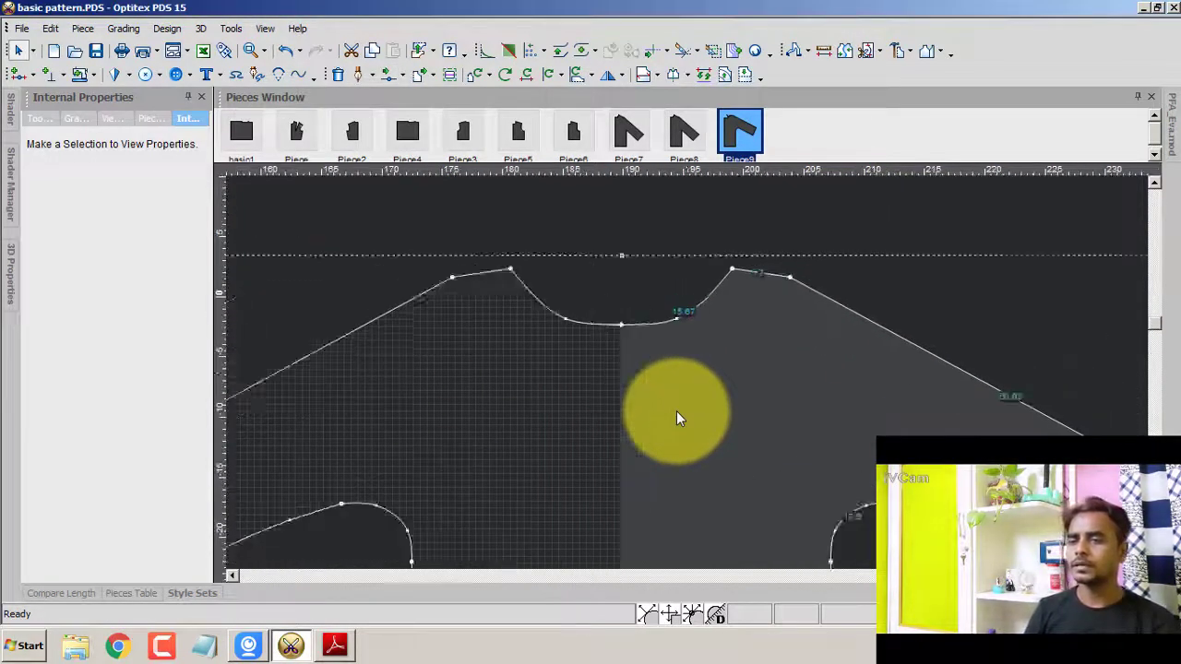
scroll(677, 415, down, 3)
scroll(707, 460, up, 1)
scroll(690, 381, down, 1)
scroll(690, 376, up, 1)
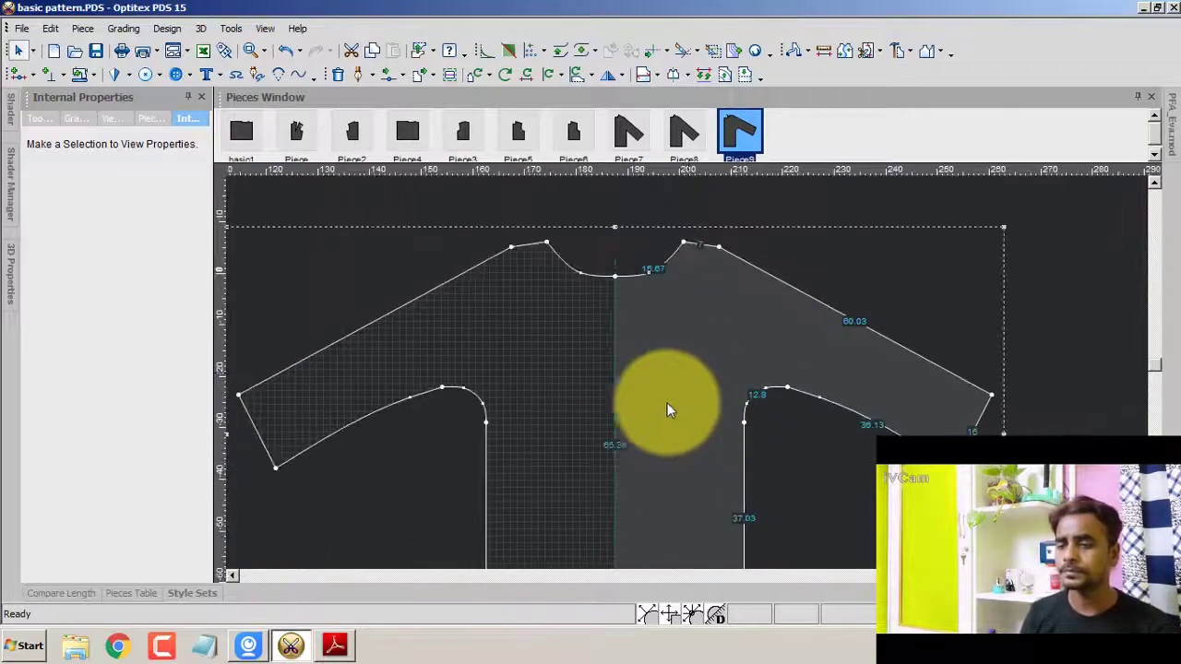
- Scroll through the front and back kimono diagrams on pages 30–31 of the reference PDF
click(335, 649)
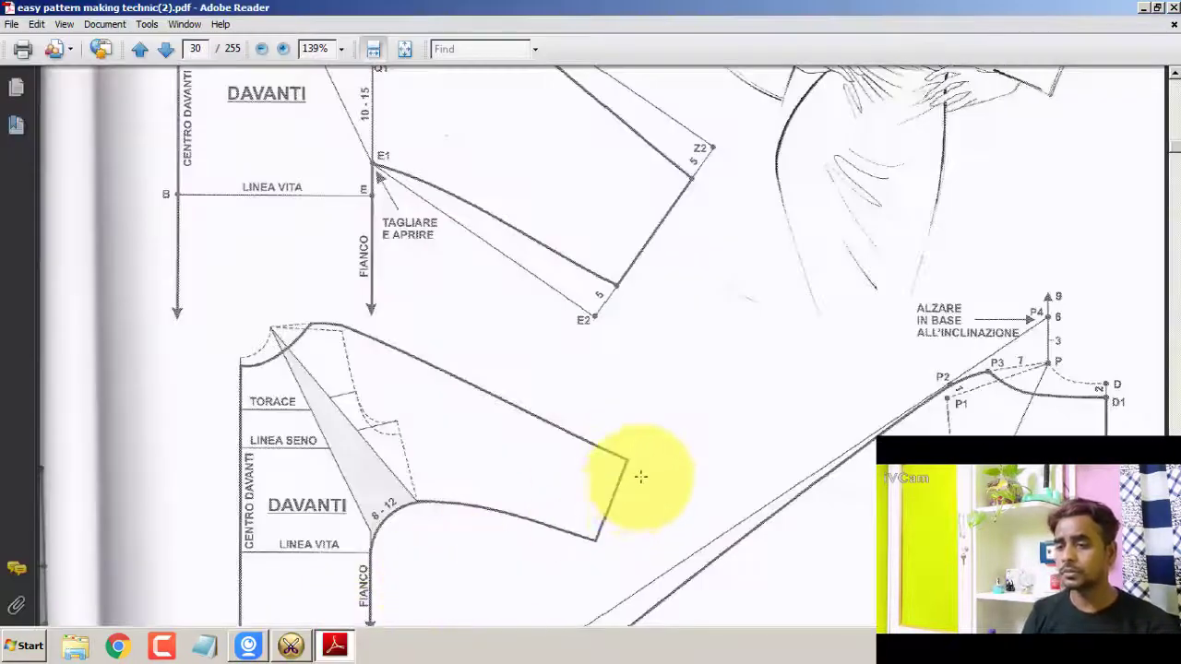
scroll(637, 475, down, 2)
scroll(636, 475, down, 4)
scroll(636, 475, down, 2)
scroll(637, 475, down, 5)
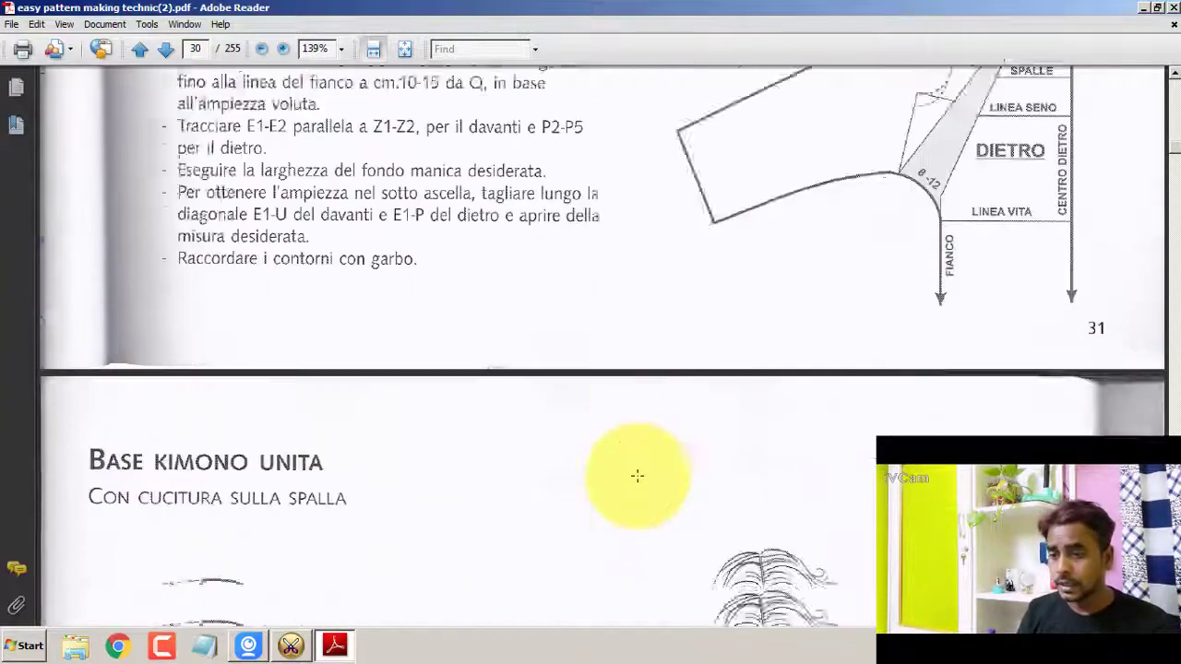
scroll(636, 475, down, 4)
scroll(636, 475, down, 1)
scroll(637, 475, down, 3)
scroll(636, 476, down, 3)
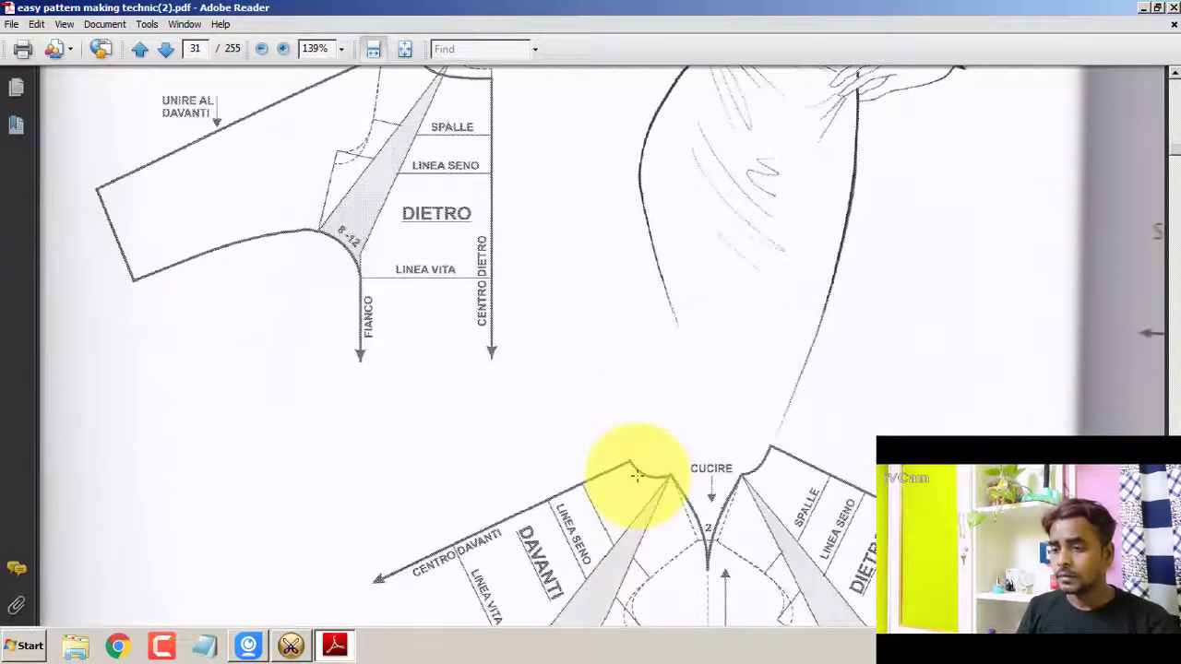
scroll(636, 475, up, 5)
scroll(637, 475, up, 6)
scroll(637, 475, up, 6)
scroll(636, 475, up, 6)
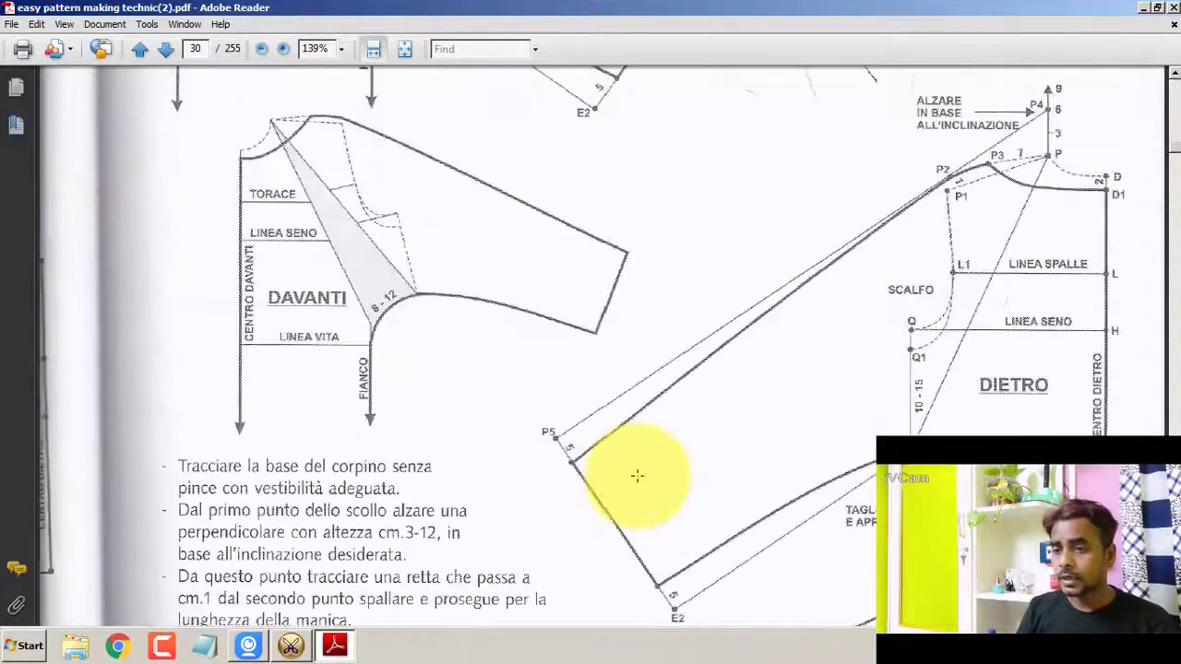
scroll(636, 475, up, 1)
scroll(600, 530, up, 2)
- Look over the pattern in Optitex, then go back to the reference PDF
click(290, 645)
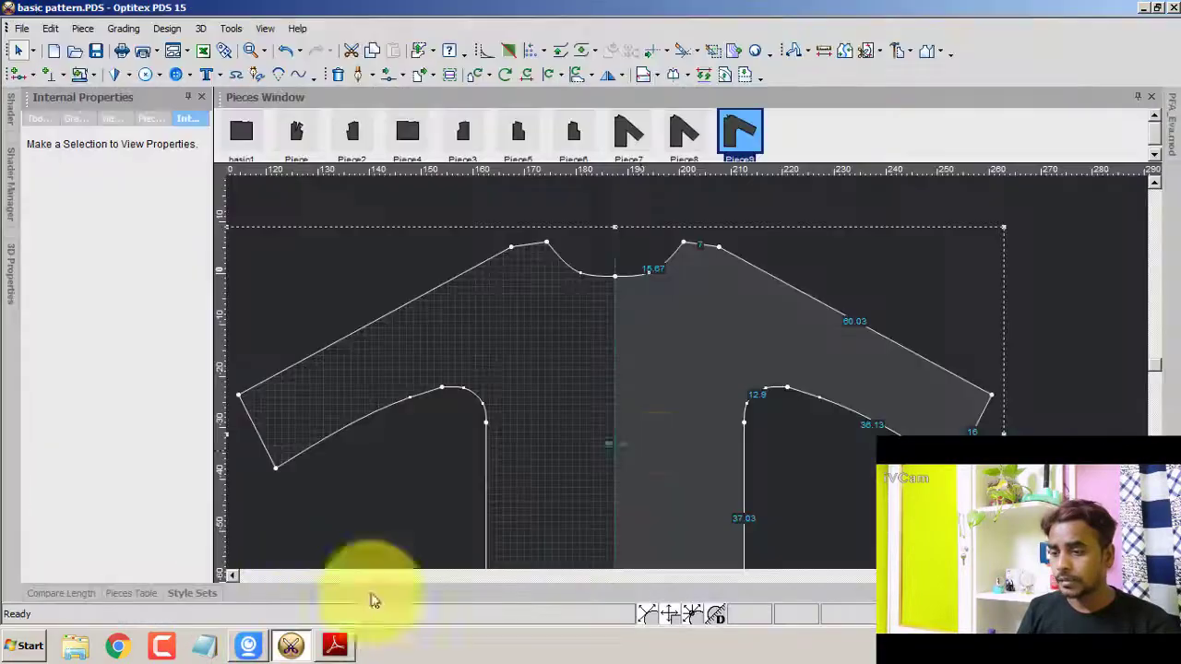
scroll(660, 446, up, 2)
scroll(661, 446, up, 2)
scroll(688, 378, down, 5)
scroll(688, 371, up, 1)
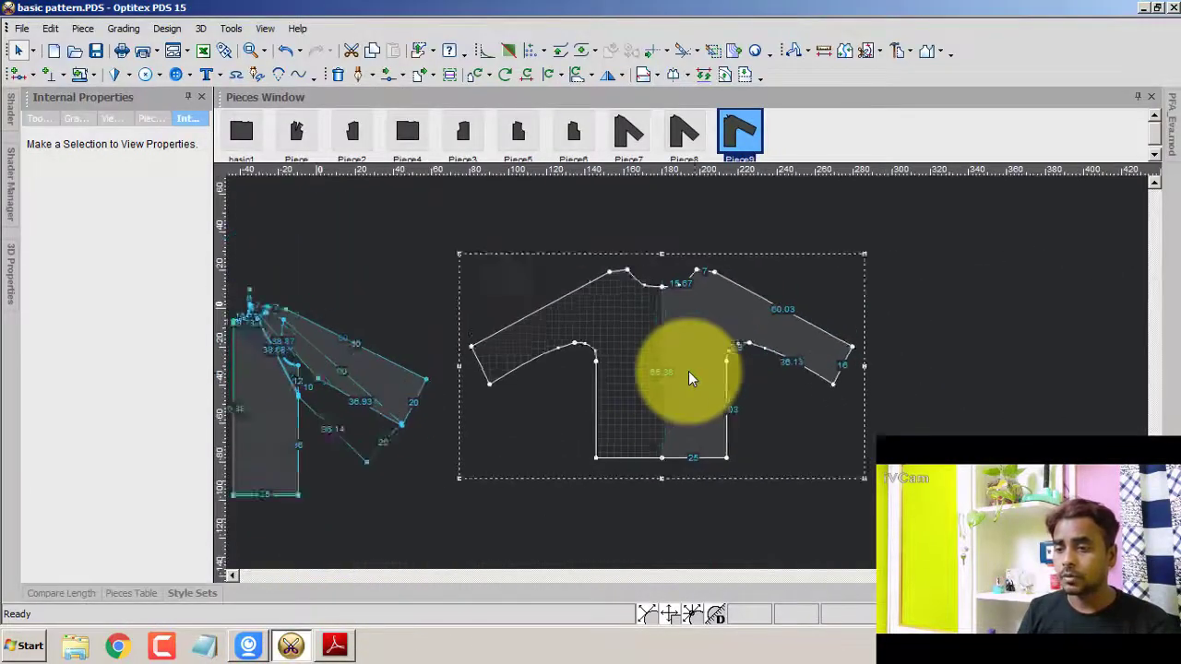
scroll(683, 387, down, 3)
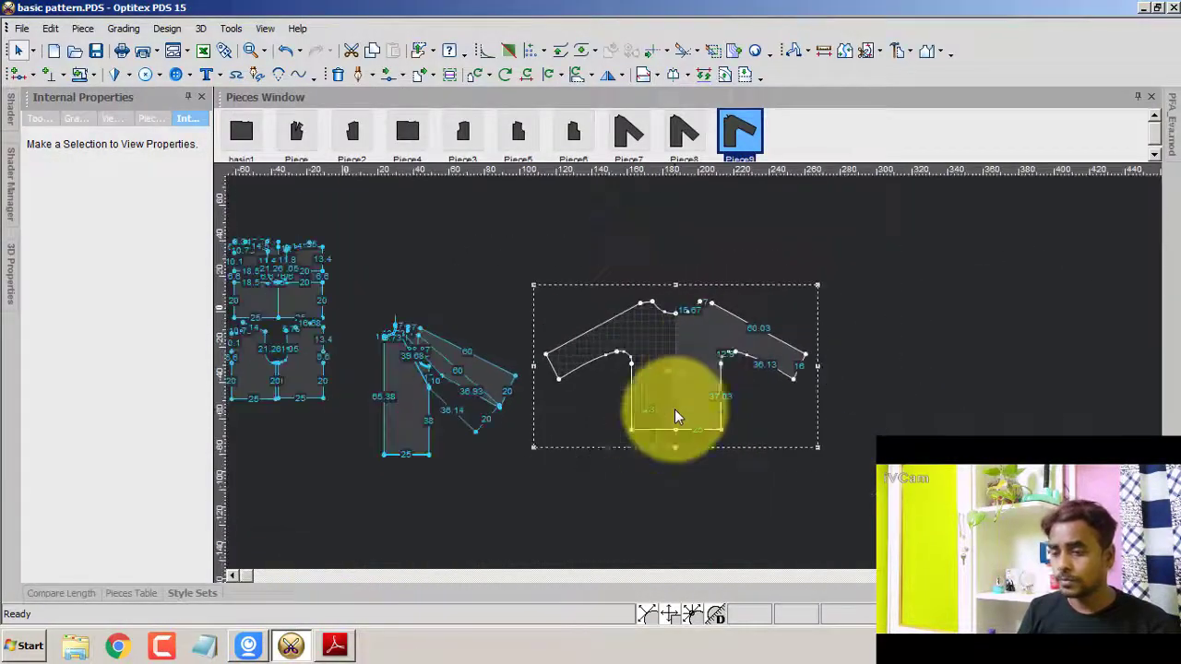
click(335, 646)
- Scroll to the 'Base kimono unita' page and highlight the word KIMONO in its title
scroll(620, 459, down, 3)
scroll(620, 459, down, 5)
scroll(624, 458, down, 4)
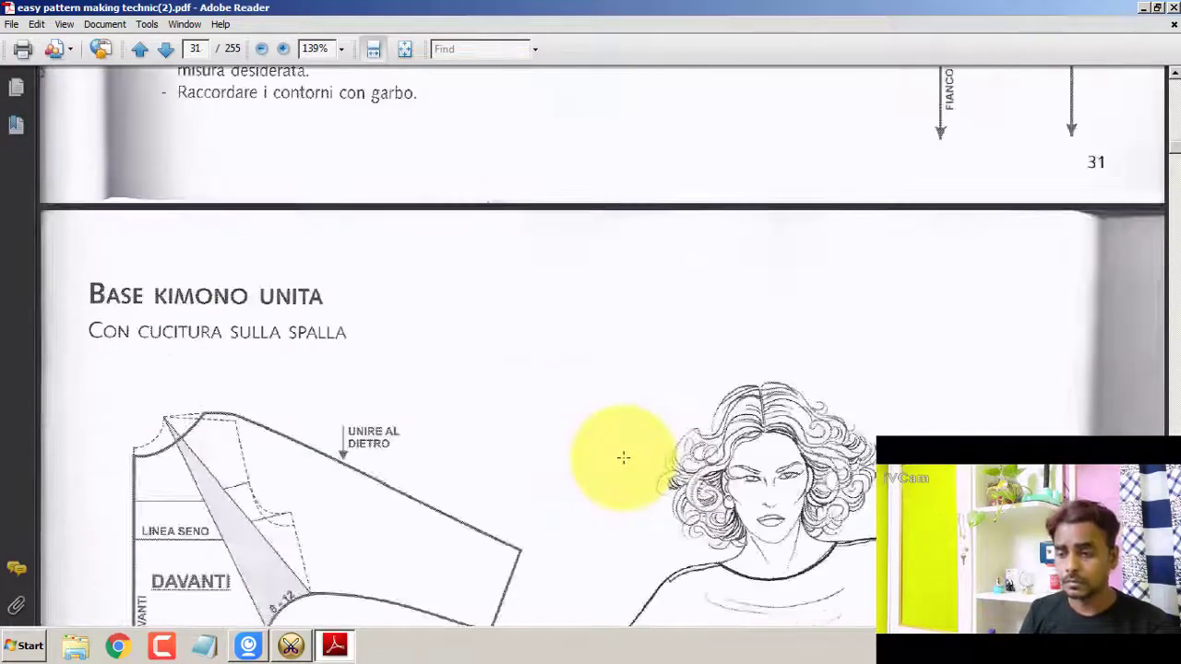
scroll(624, 458, down, 3)
scroll(624, 458, down, 1)
scroll(625, 456, up, 2)
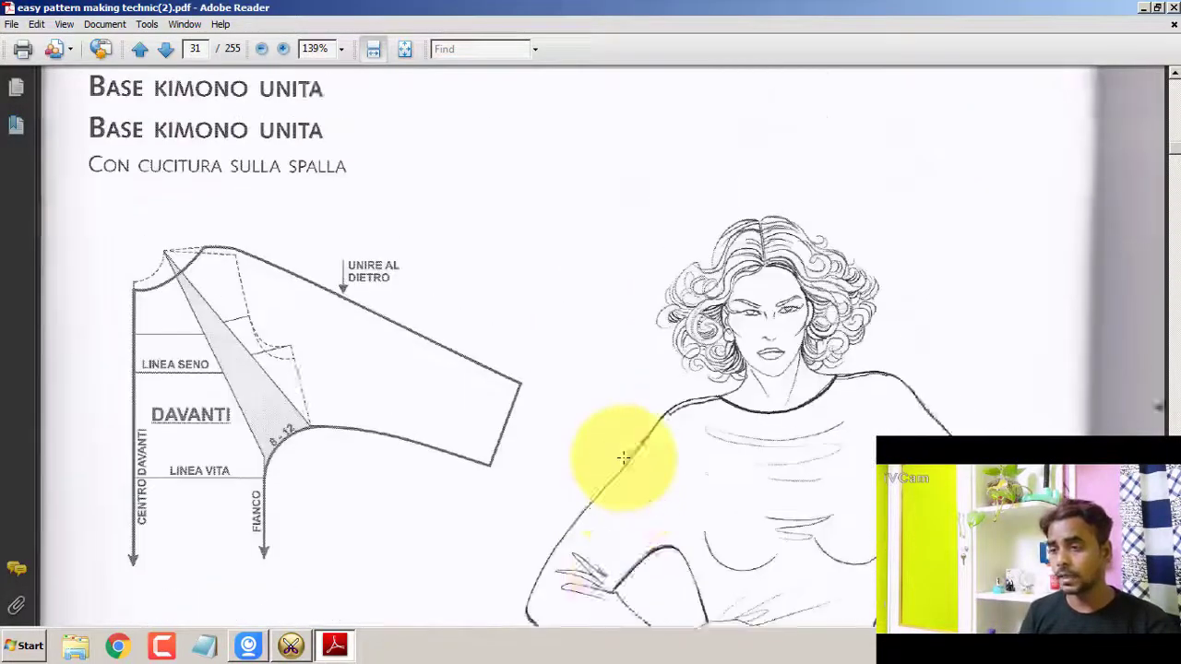
drag(152, 161, 268, 199)
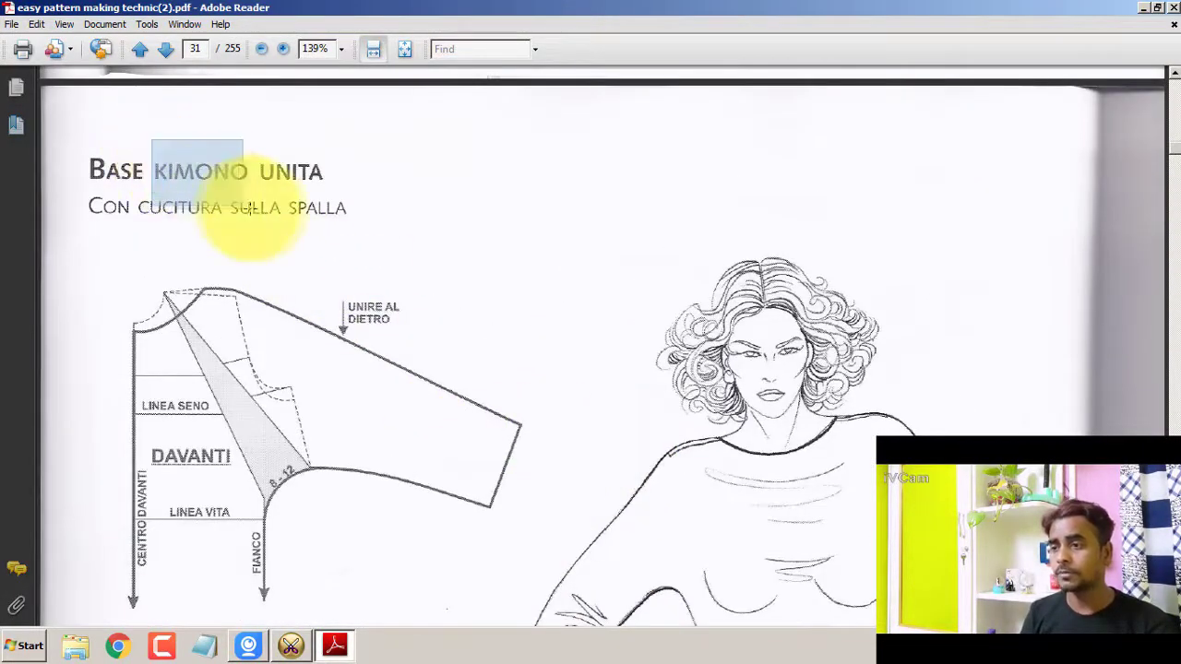
click(376, 382)
- Scroll to page 32 and frame the joined front-and-back kimono diagram, shoulder points 2 cm apart
scroll(376, 382, down, 8)
scroll(396, 369, down, 5)
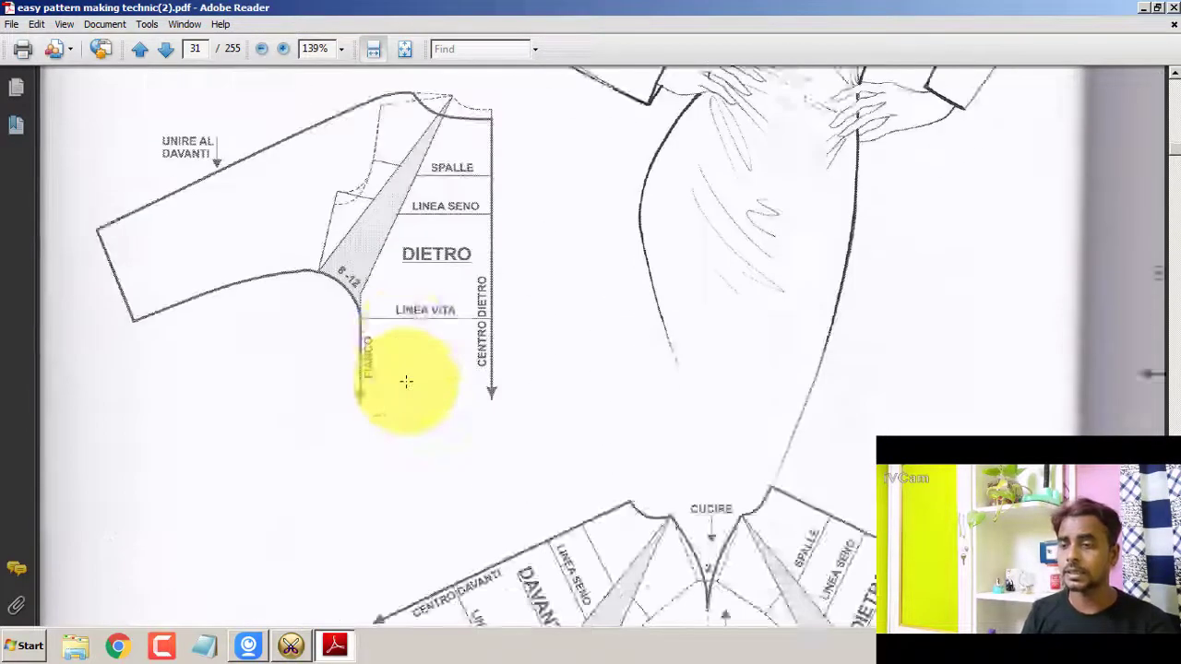
scroll(409, 382, down, 4)
scroll(408, 382, up, 2)
scroll(369, 369, up, 5)
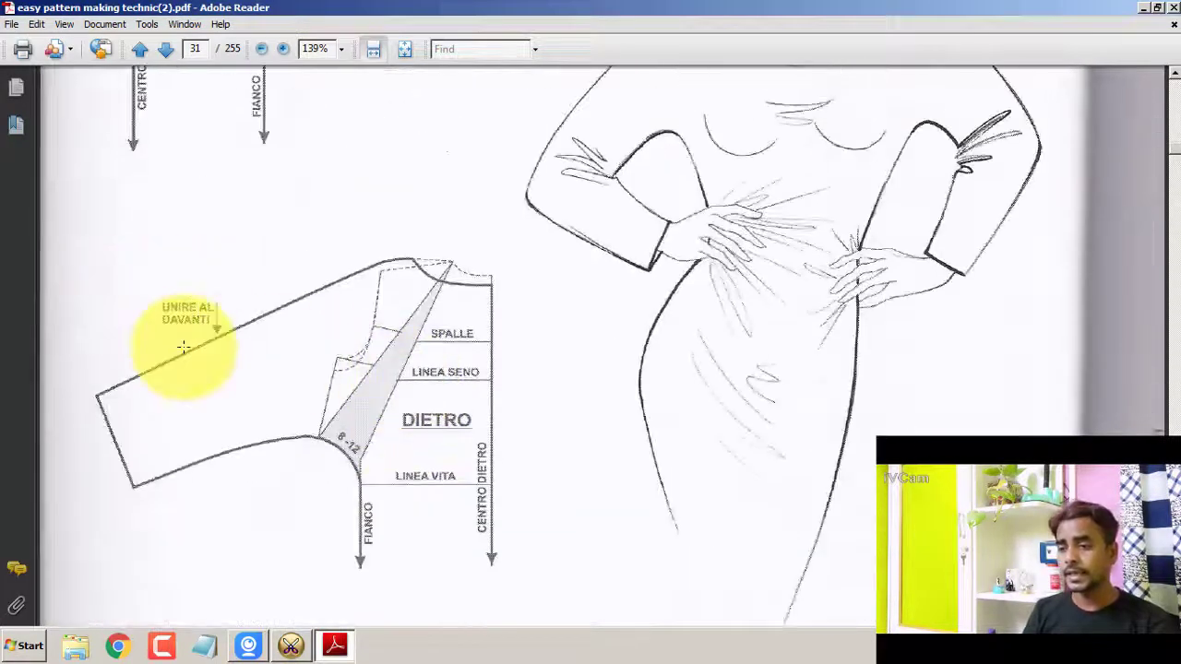
scroll(190, 305, up, 5)
scroll(233, 332, down, 5)
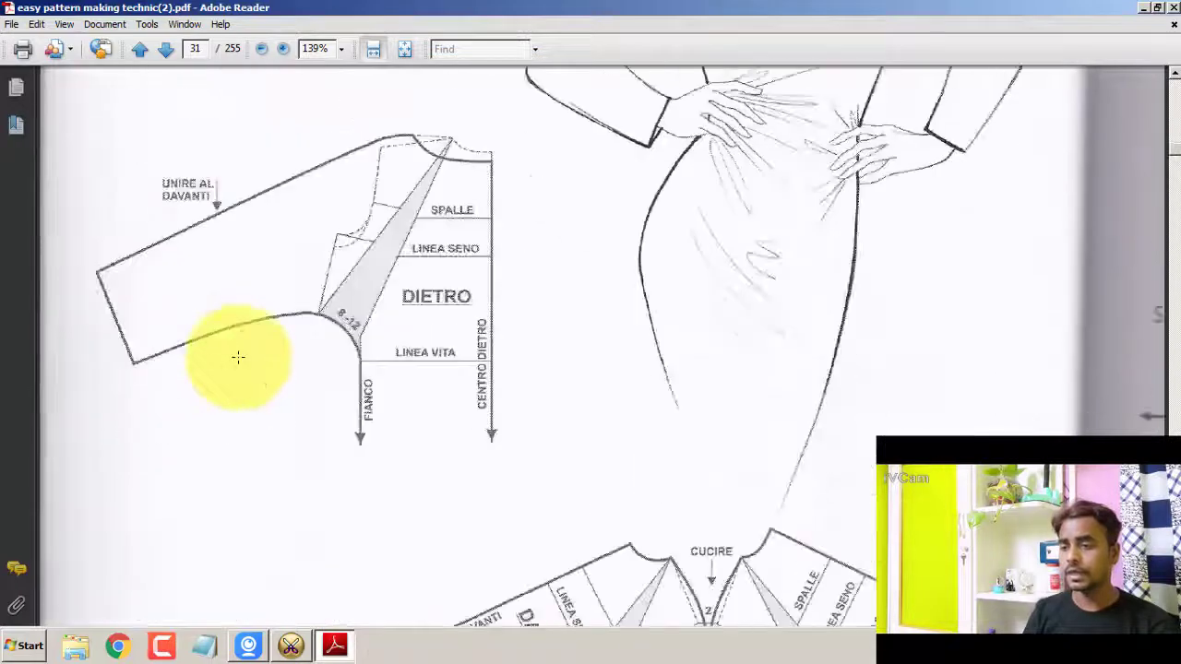
scroll(421, 380, down, 3)
scroll(423, 366, down, 3)
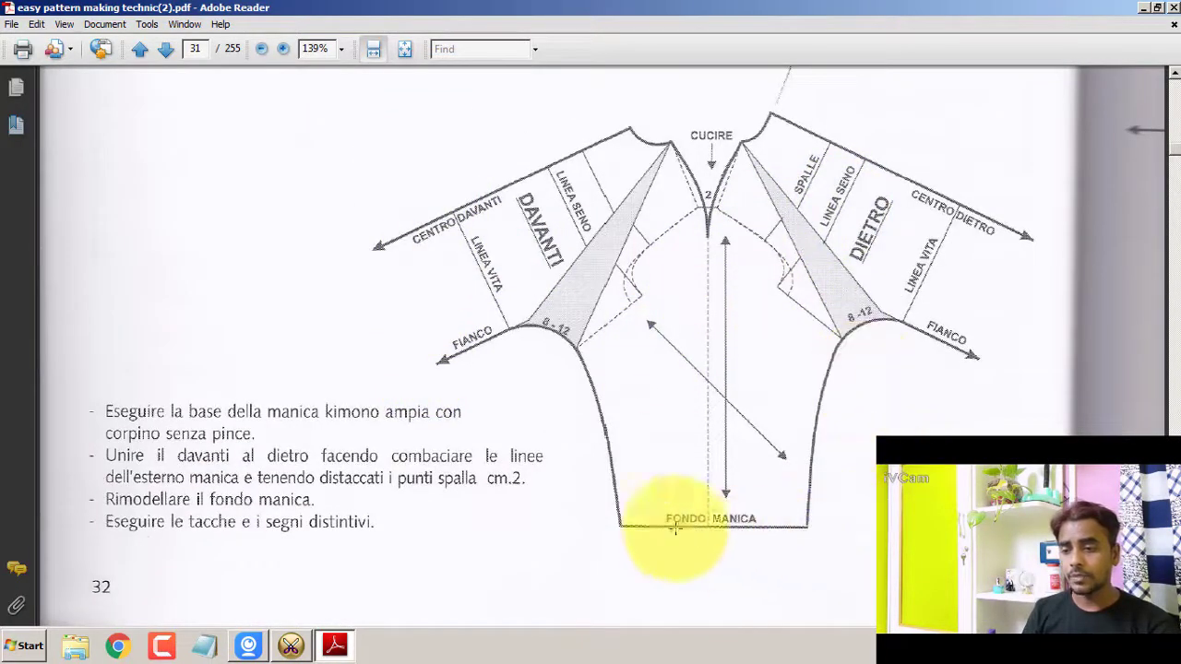
mouse_move(832, 528)
mouse_down()
mouse_move(527, 430)
mouse_move(522, 321)
mouse_up()
click(709, 403)
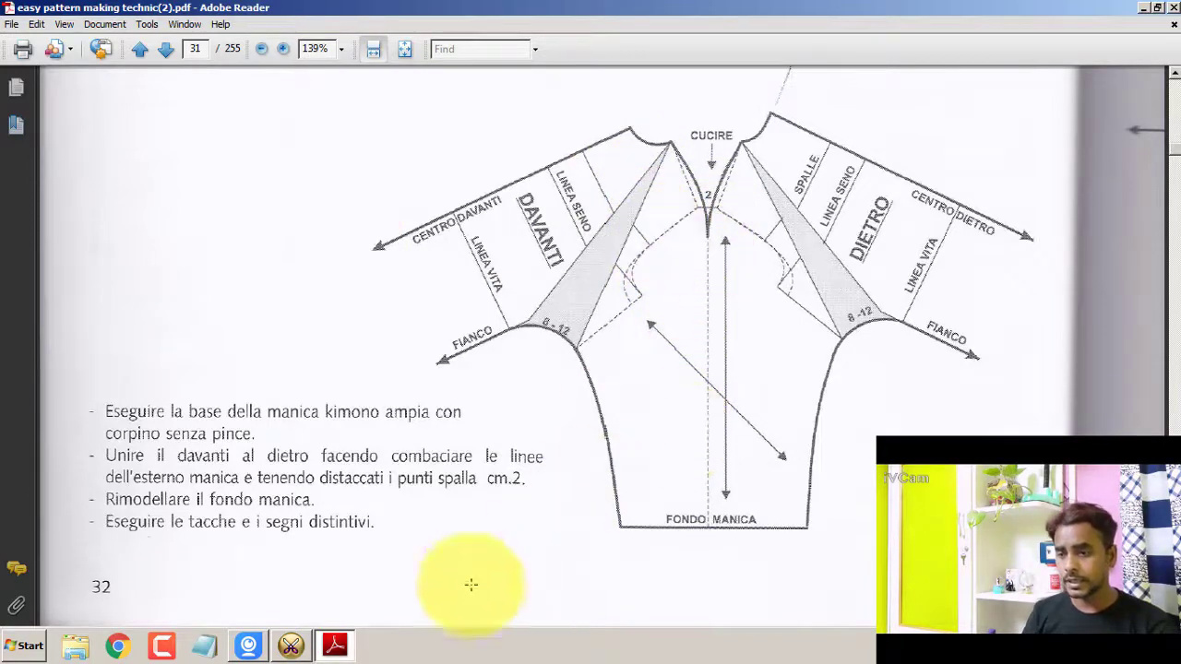
- Create Piece10 from the right half of the bodice and move it off the original
click(288, 647)
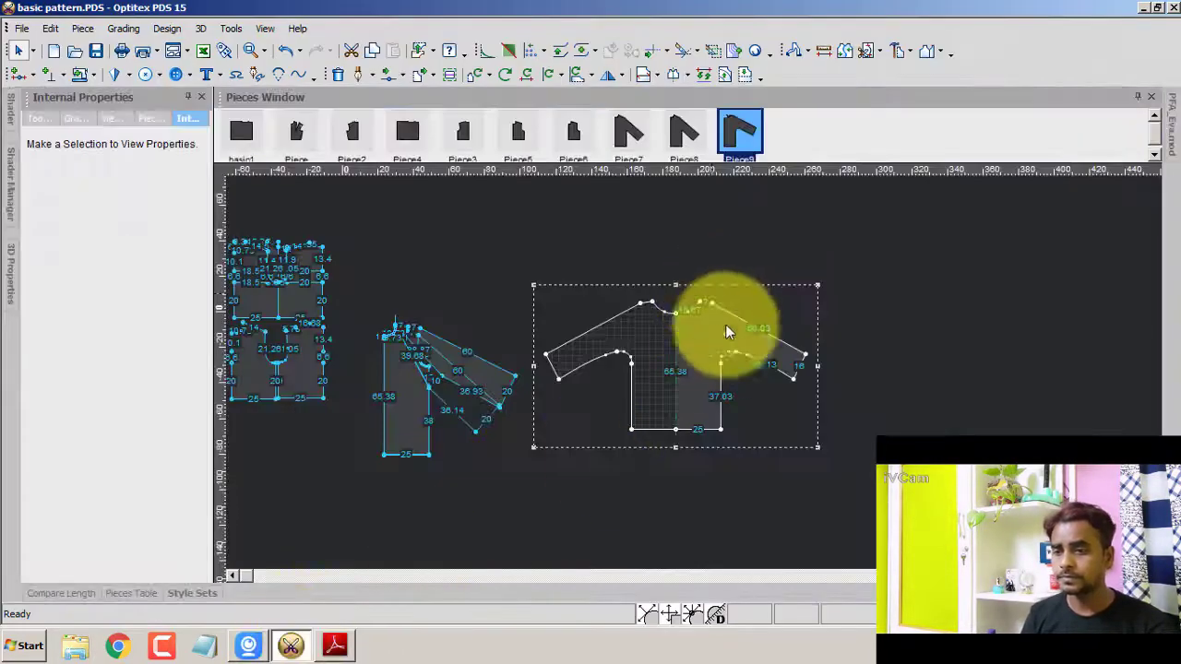
key(a)
click(705, 349)
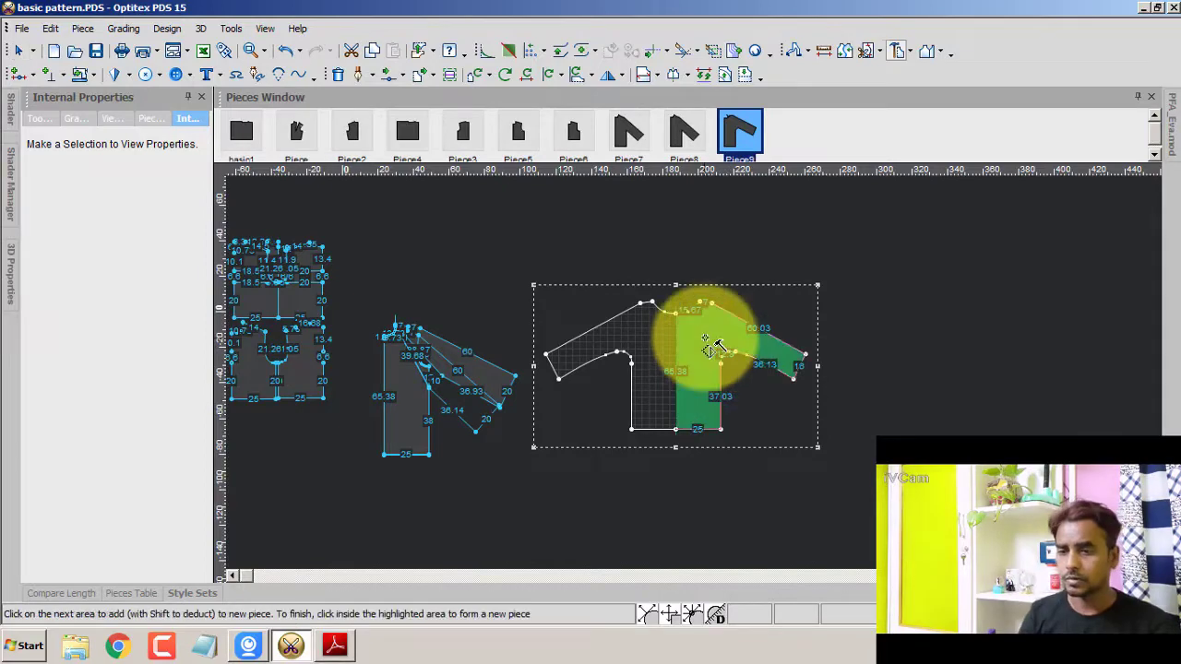
click(712, 349)
right_click(804, 245)
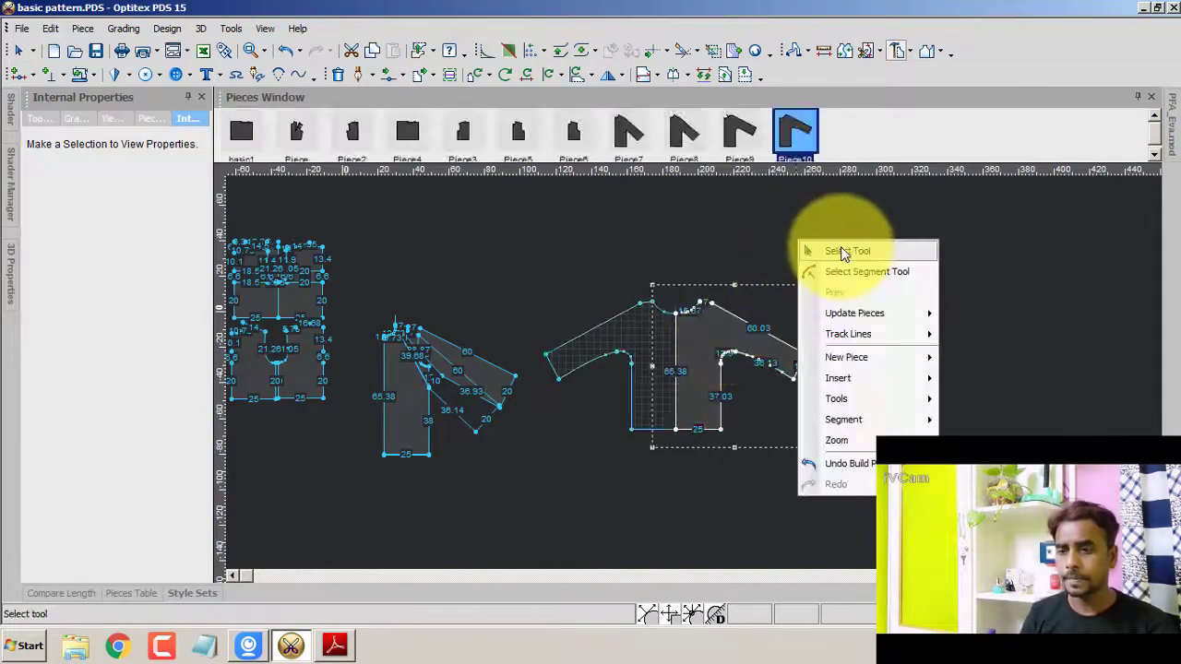
click(841, 250)
drag(709, 349, 899, 342)
- Create Piece11 from the half-bodice area and move it to the right
scroll(693, 375, up, 2)
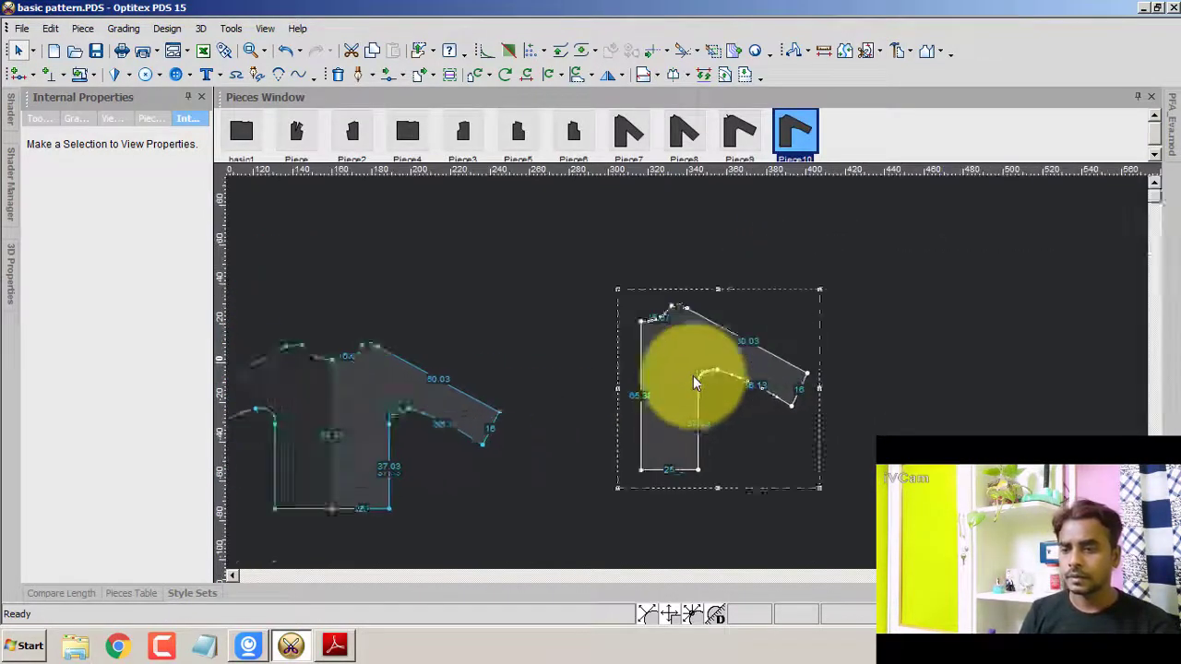
scroll(693, 376, up, 2)
key(a)
click(680, 373)
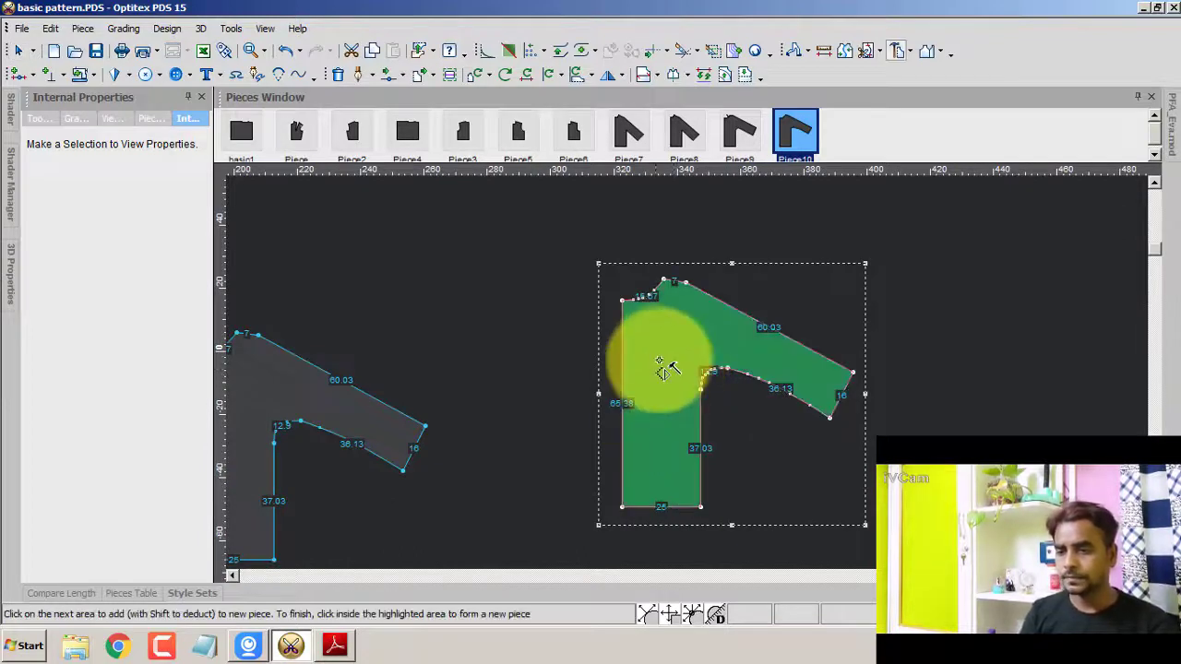
click(666, 369)
right_click(826, 257)
click(851, 271)
drag(666, 353, 895, 369)
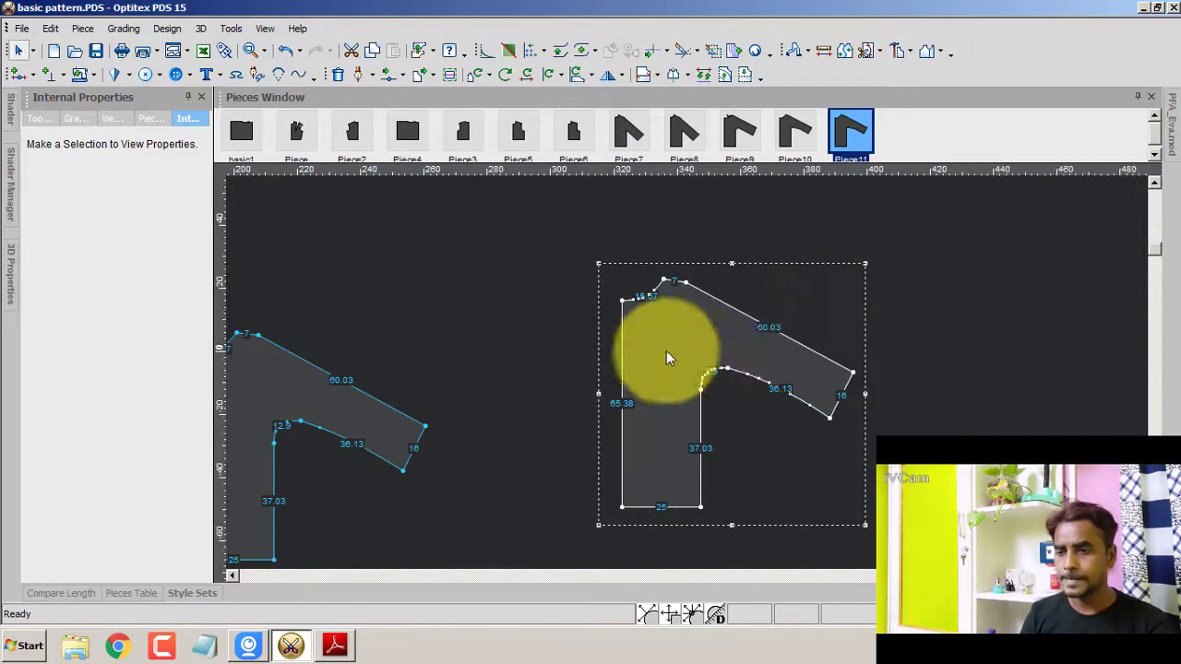
click(895, 369)
- Flip Piece11 horizontally and place it to the right of Piece10
click(604, 74)
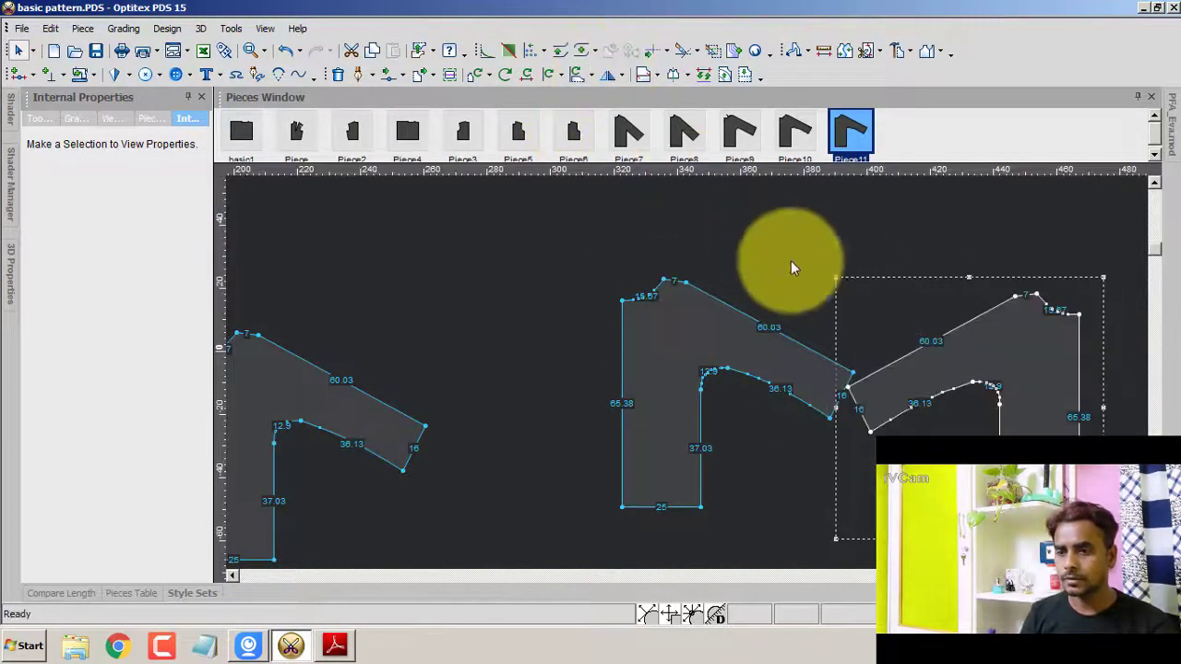
drag(1002, 359, 706, 342)
drag(826, 376, 1085, 368)
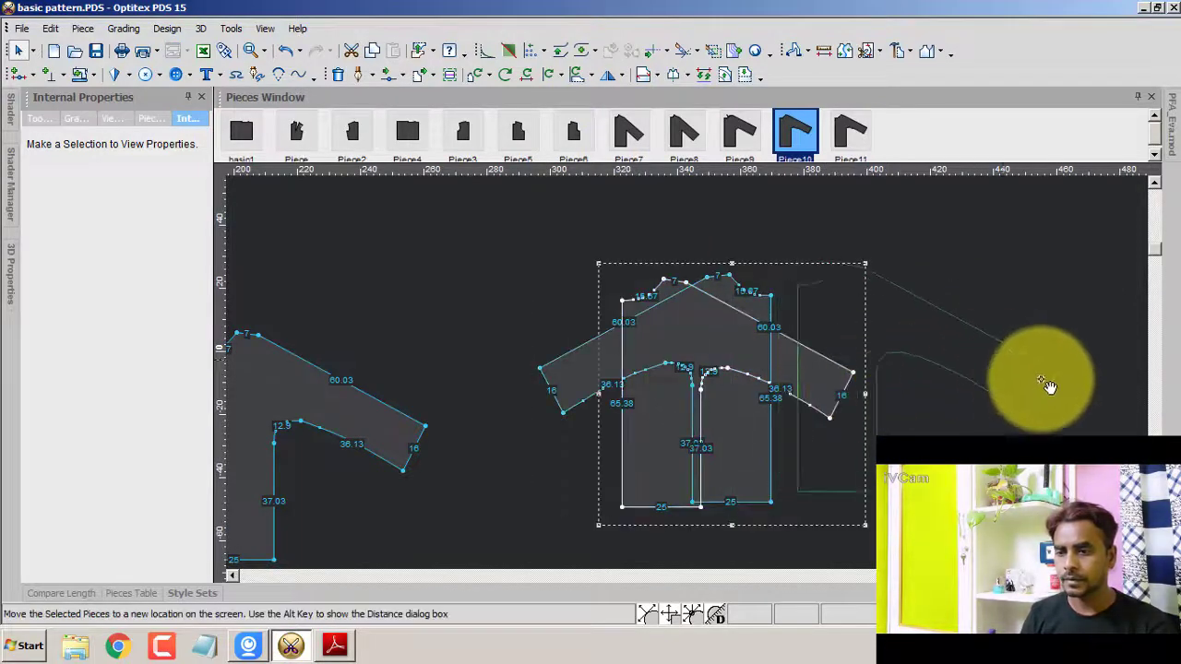
scroll(837, 372, up, 2)
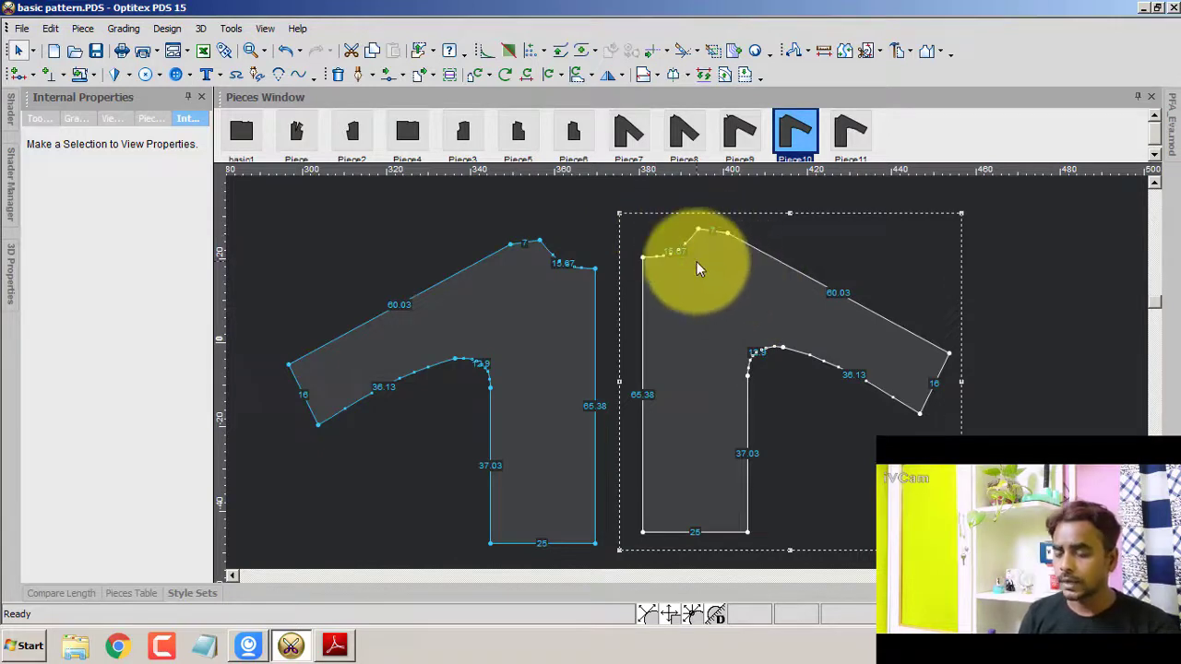
- Rotate the second sleeve piece along a line so its 60.03 edge stands vertical
click(489, 81)
click(541, 120)
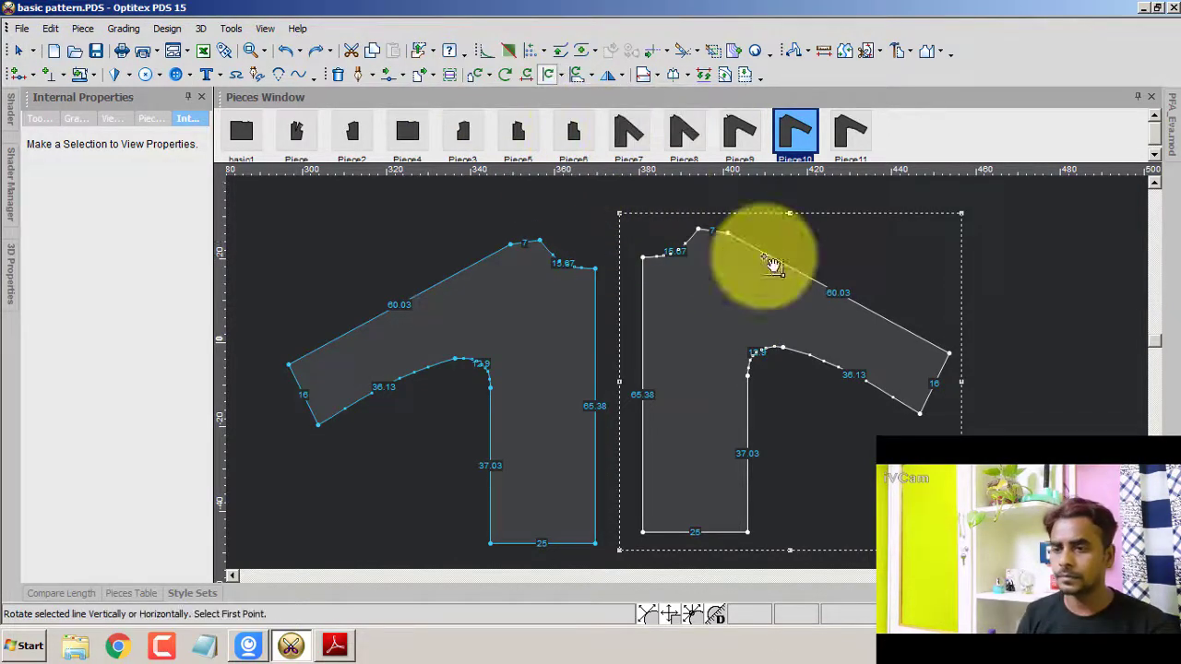
click(729, 236)
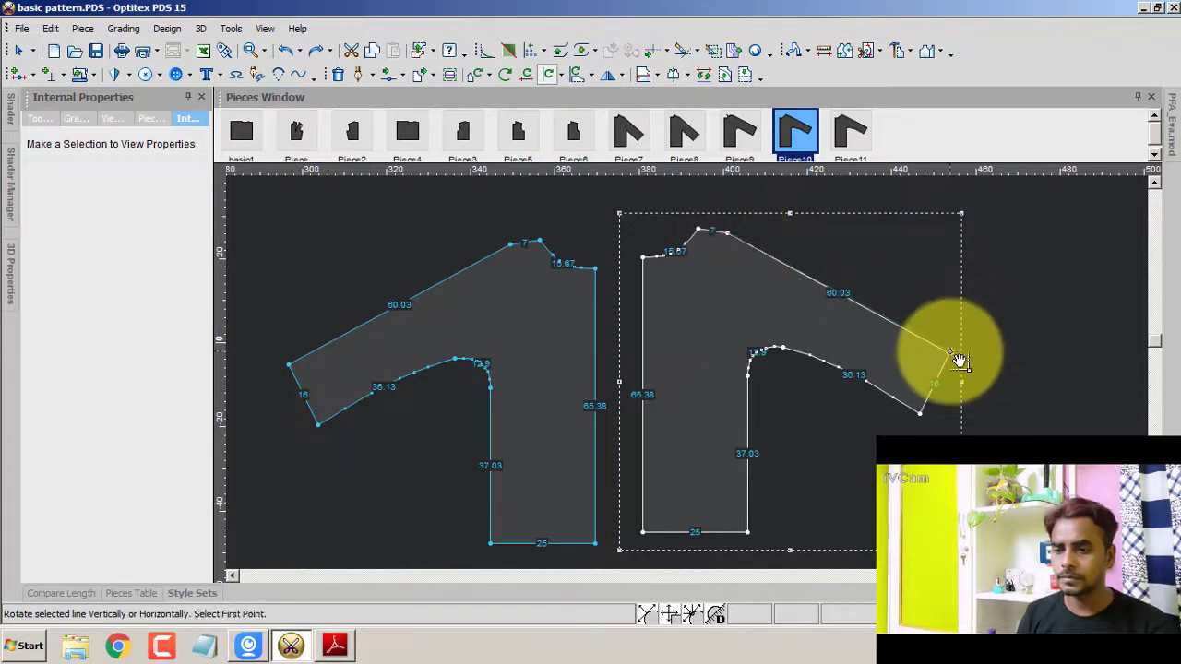
click(513, 249)
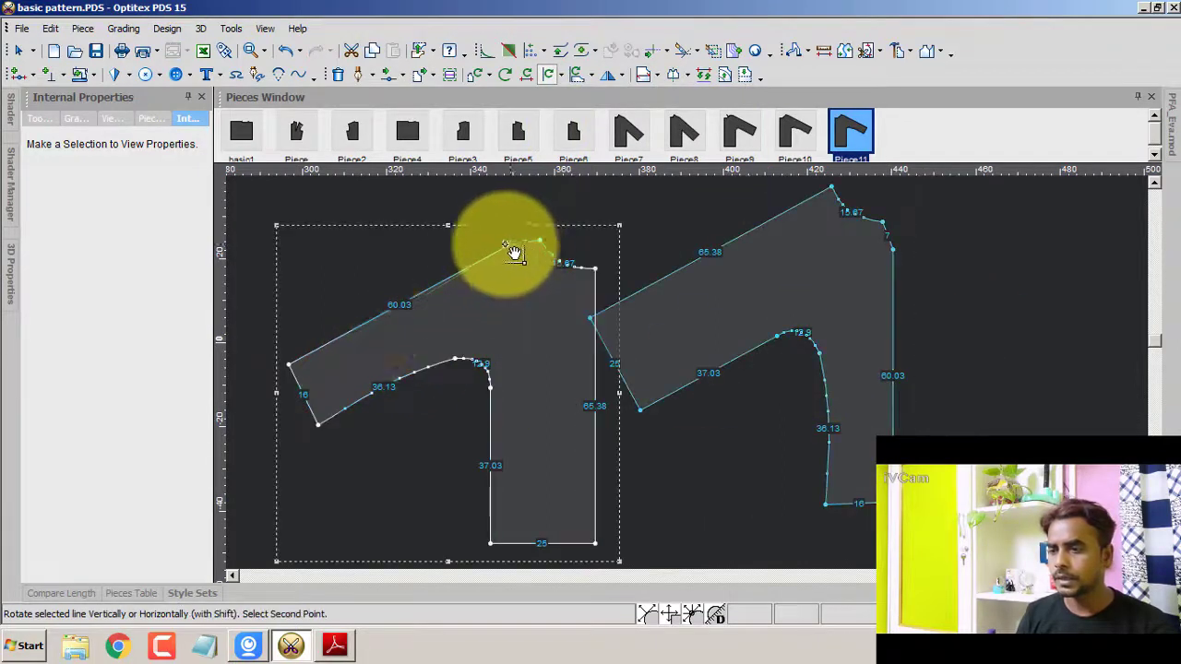
click(291, 370)
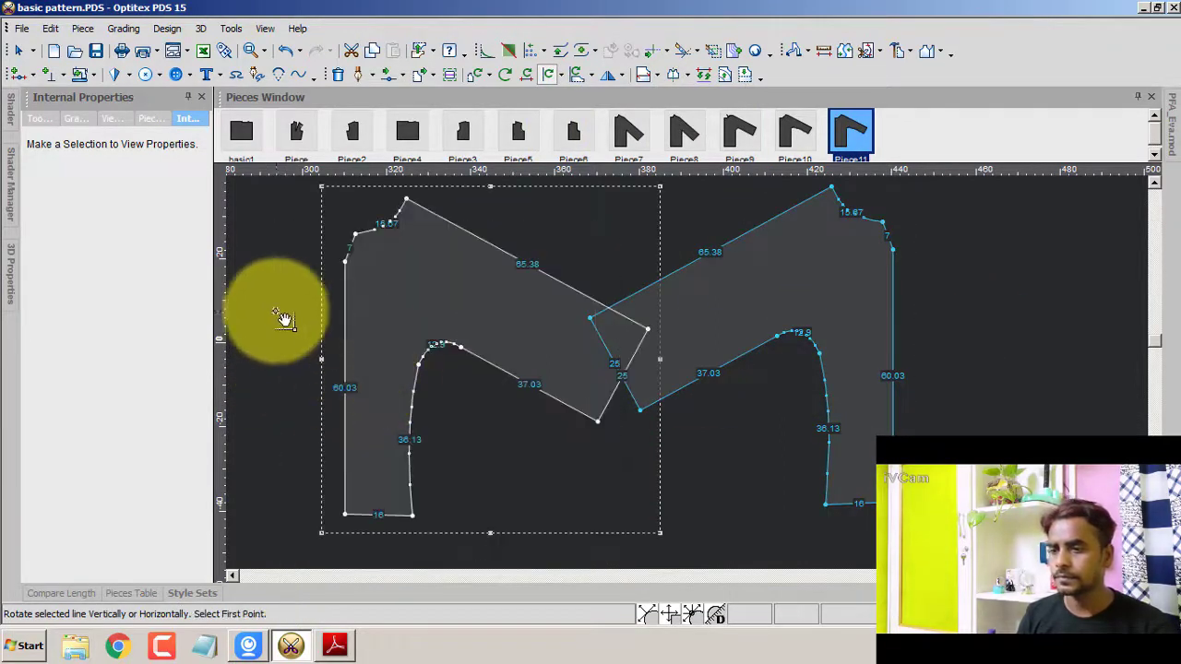
- Move the rotated piece beside the other so their 60.03 edges face each other
right_click(587, 257)
click(625, 264)
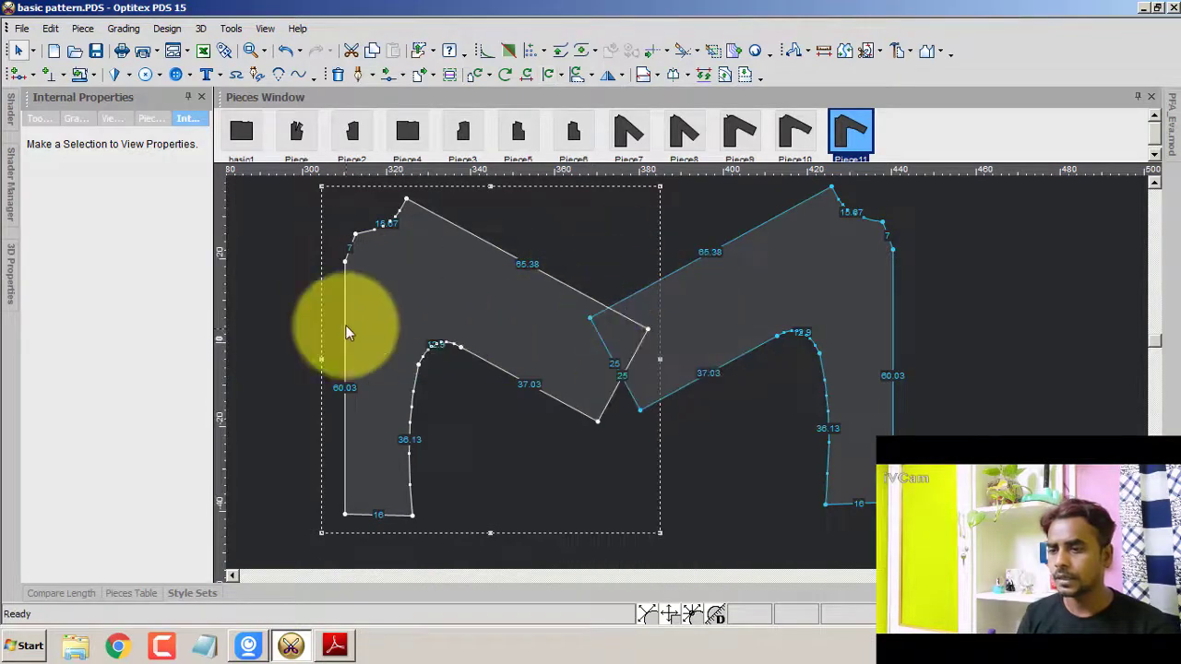
drag(388, 320, 932, 309)
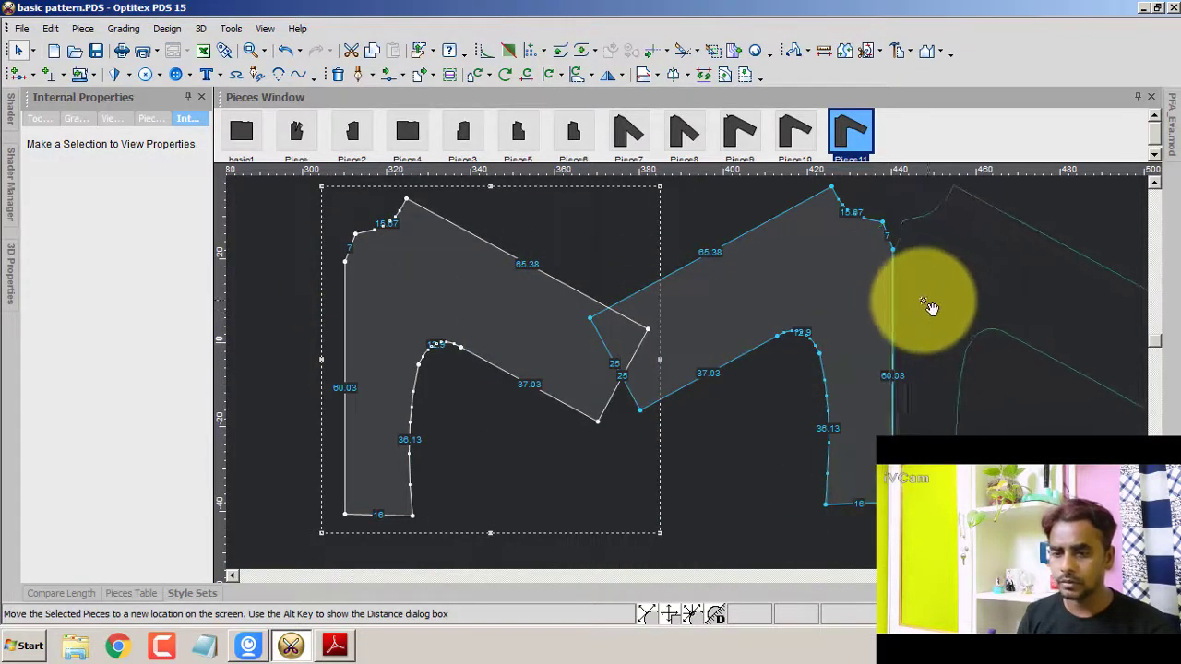
drag(934, 311, 882, 331)
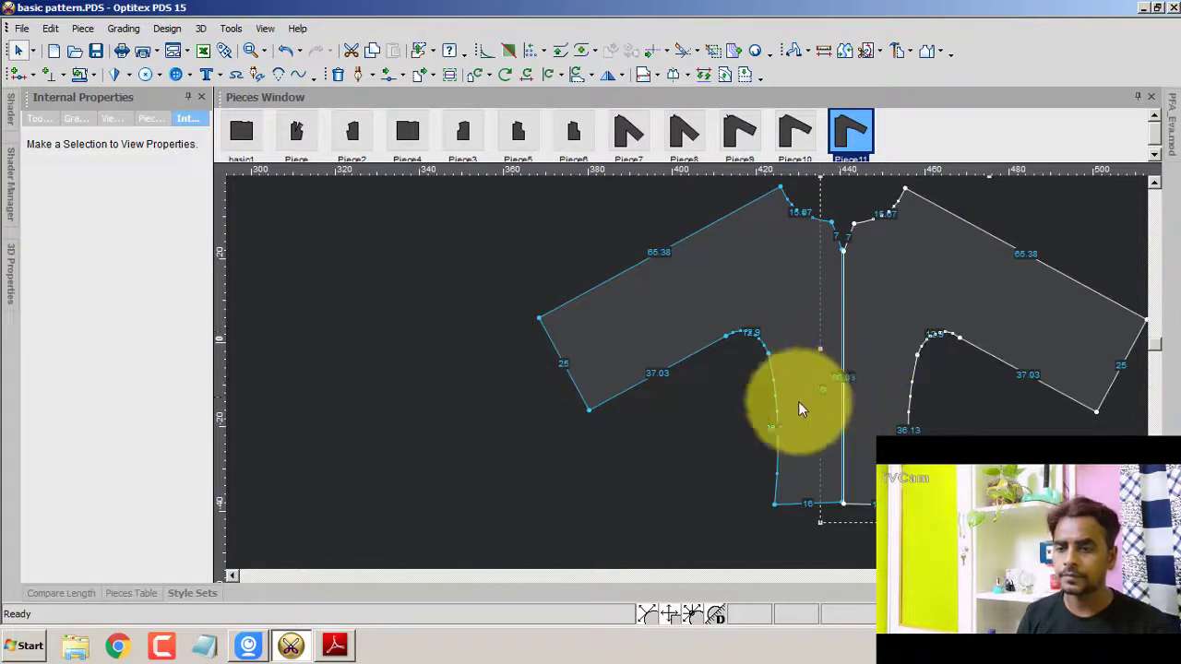
drag(805, 387, 705, 424)
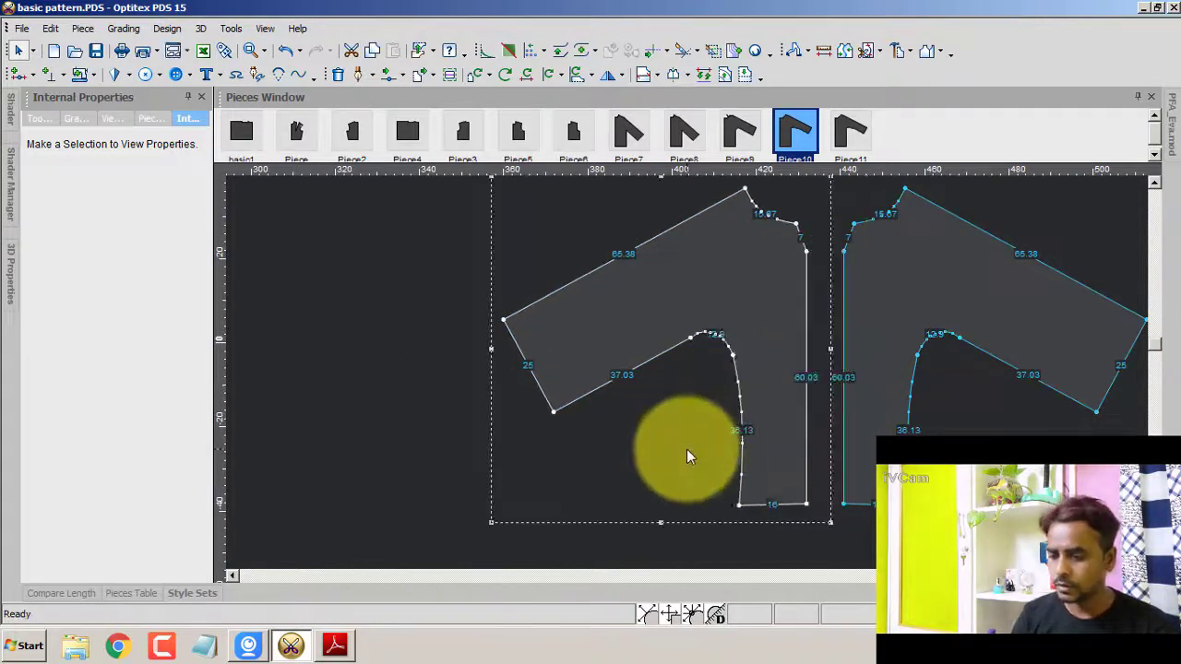
key(ctrl+shift+c)
- Join the front and back sleeve pieces at matching points on their 60.03 edges, then return to the Select tool
click(842, 250)
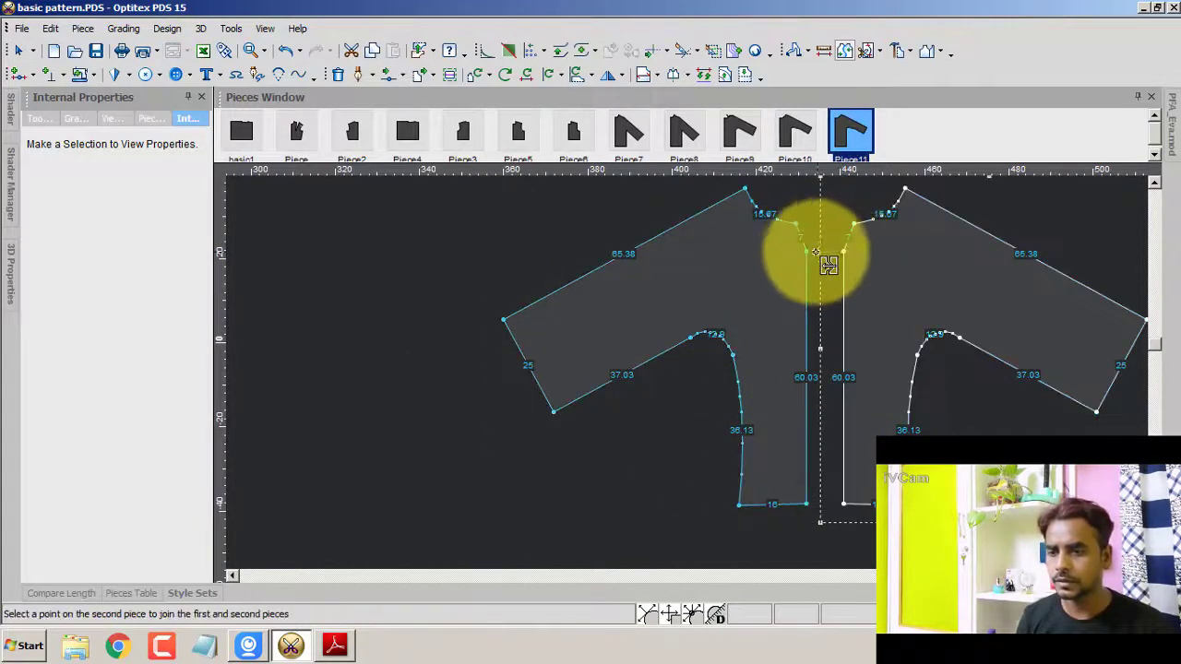
click(810, 251)
click(192, 274)
right_click(327, 275)
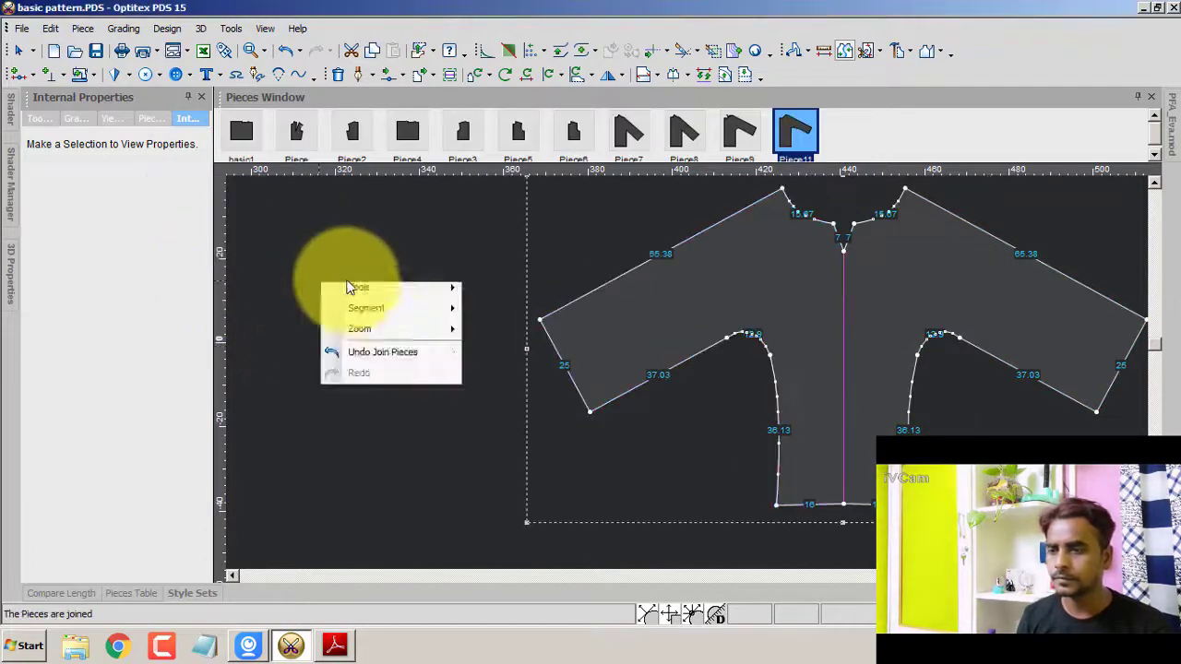
click(369, 295)
- Clear track lines on the current piece only, then bring the PDF reference forward
scroll(852, 423, down, 2)
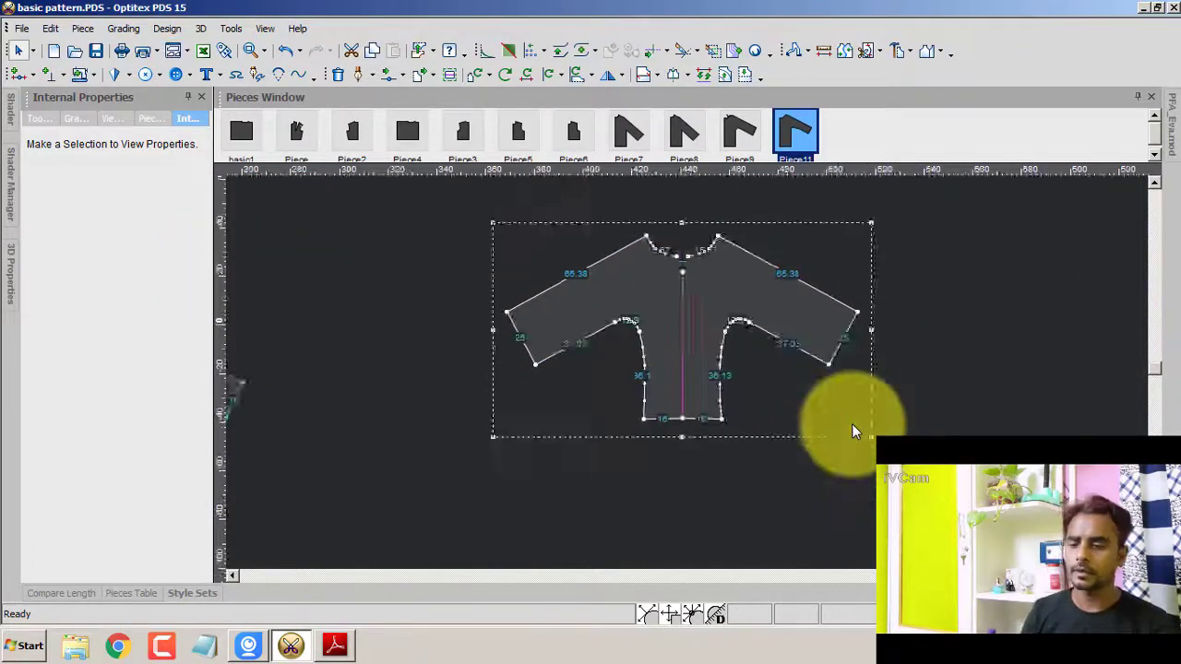
scroll(852, 423, up, 1)
key(ctrl+t)
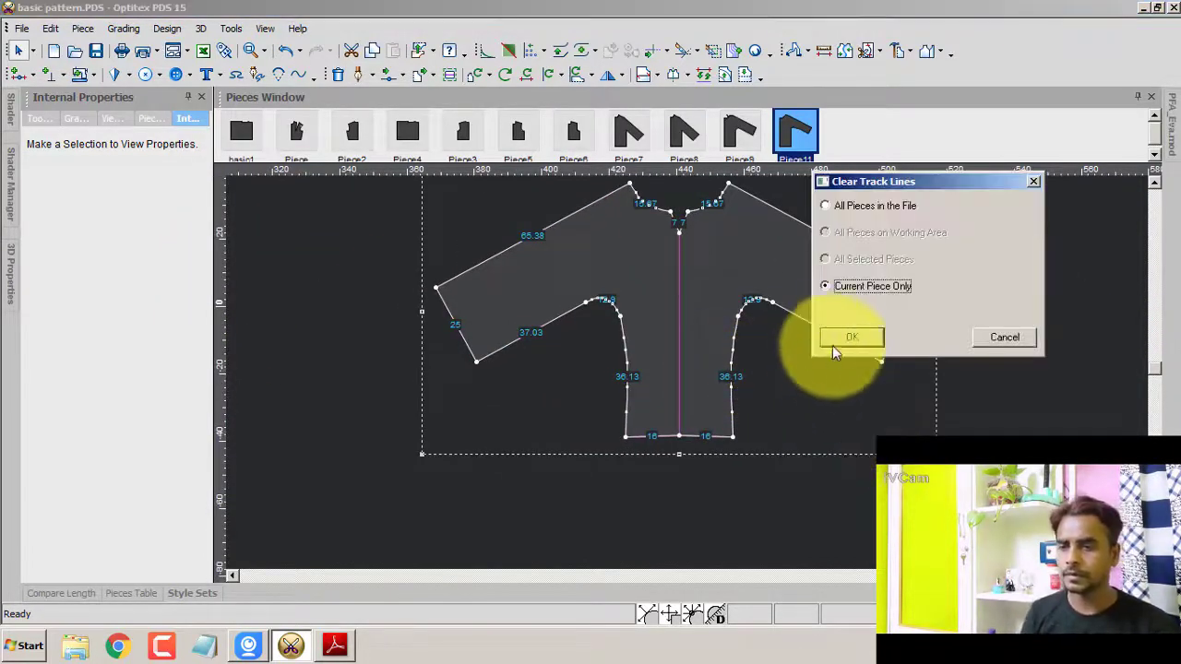
click(838, 340)
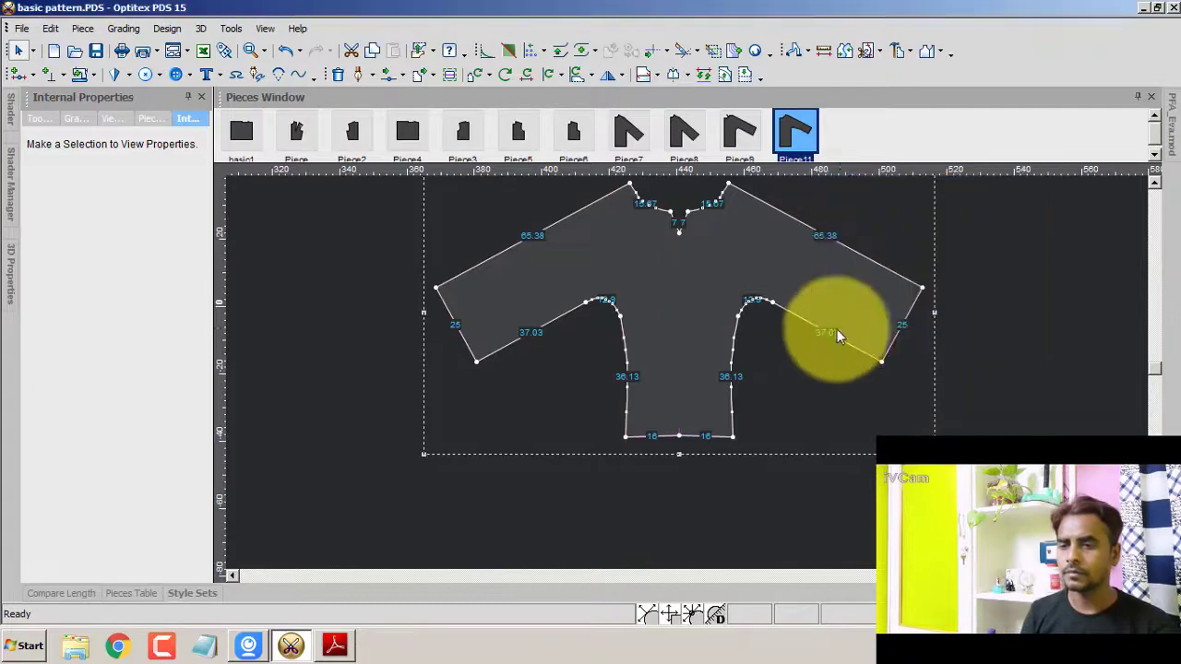
click(335, 646)
- Scroll the PDF from page 31 to page 32's seamless kimono sleeve diagram
scroll(600, 489, down, 2)
scroll(653, 469, up, 1)
scroll(652, 468, up, 1)
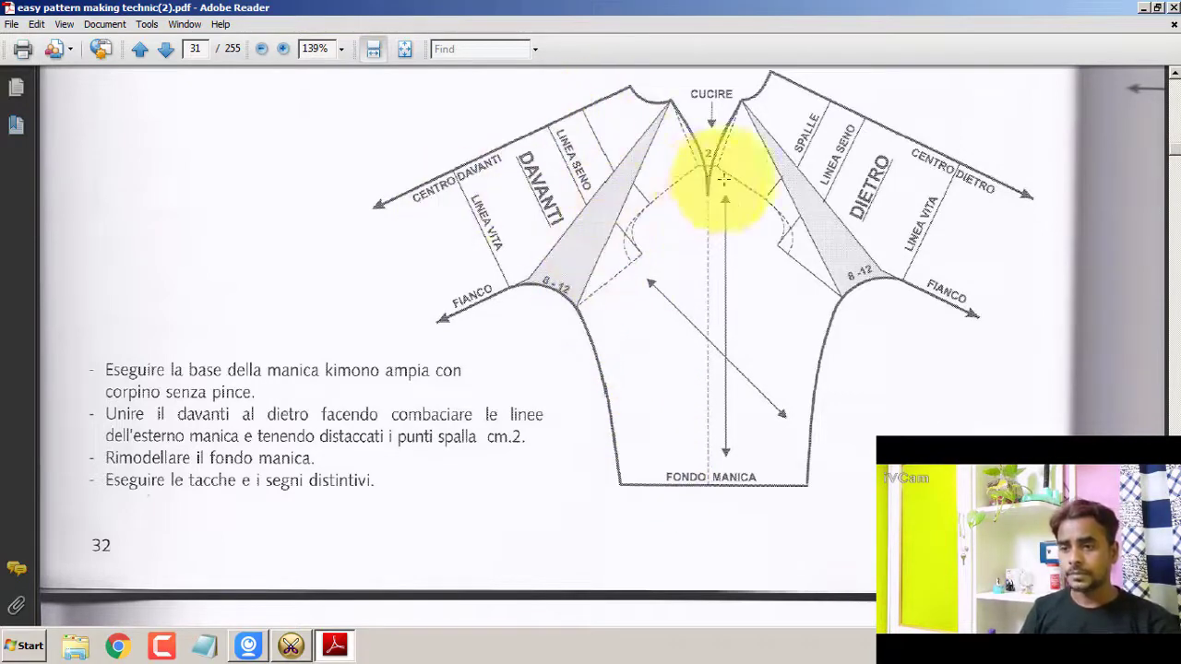
scroll(690, 351, down, 1)
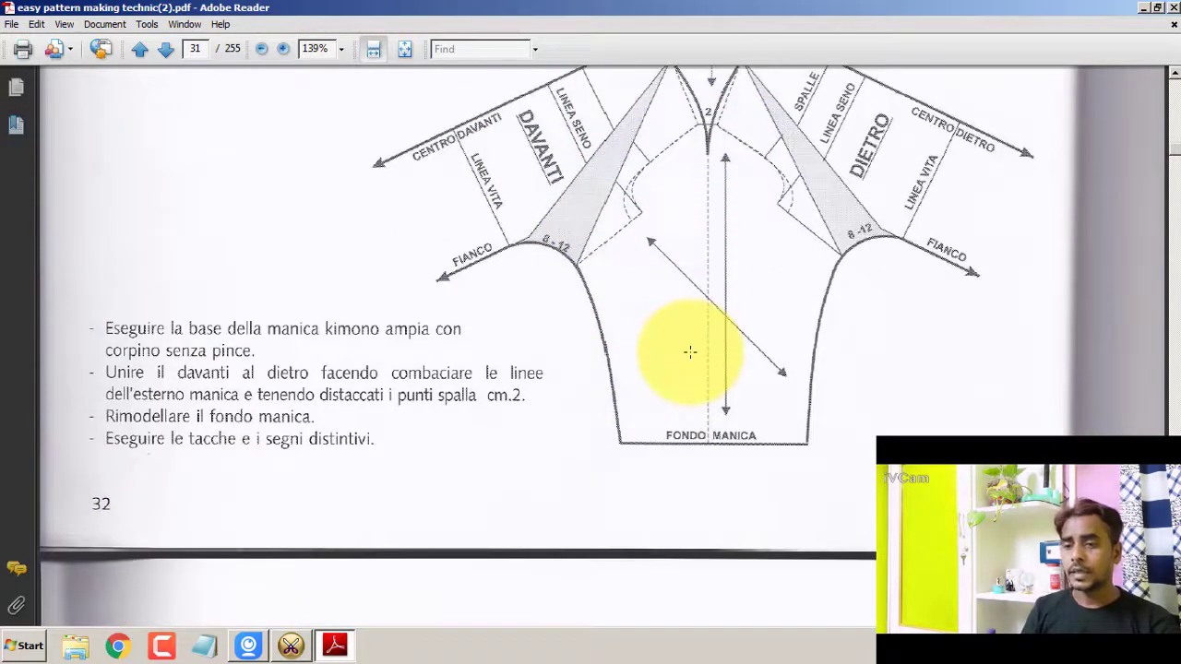
scroll(690, 351, down, 9)
scroll(685, 356, down, 4)
scroll(680, 363, down, 2)
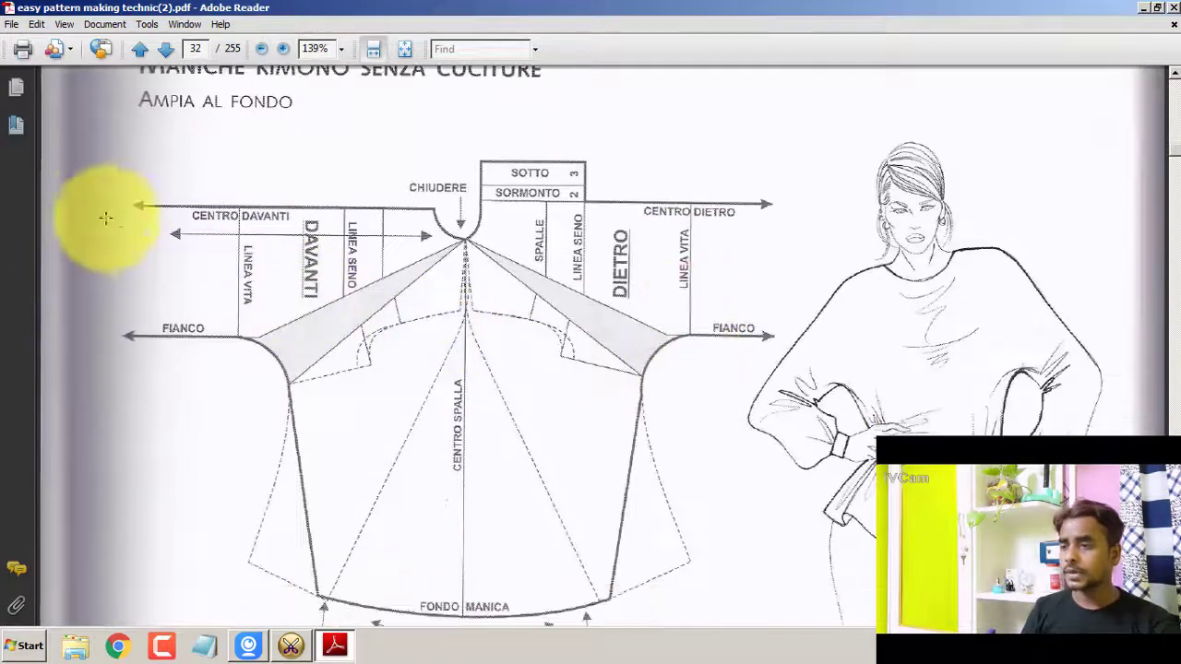
- Mark the horizontal line across the diagram top, clear the selection, and return to Optitex
drag(100, 196, 809, 192)
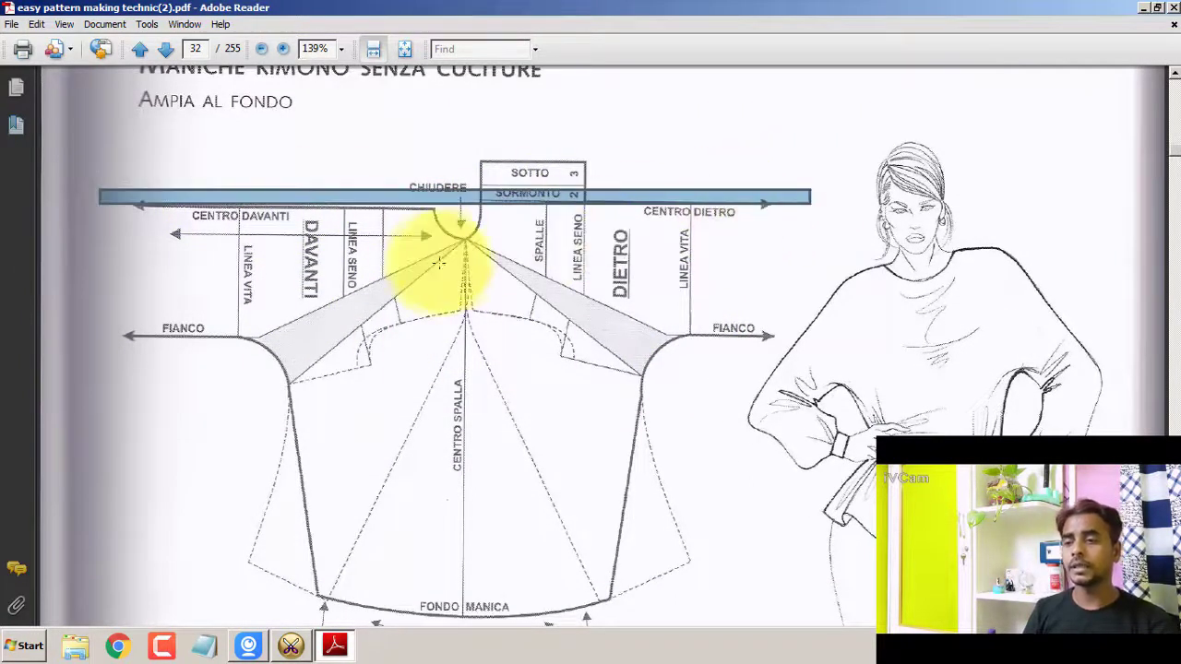
click(381, 205)
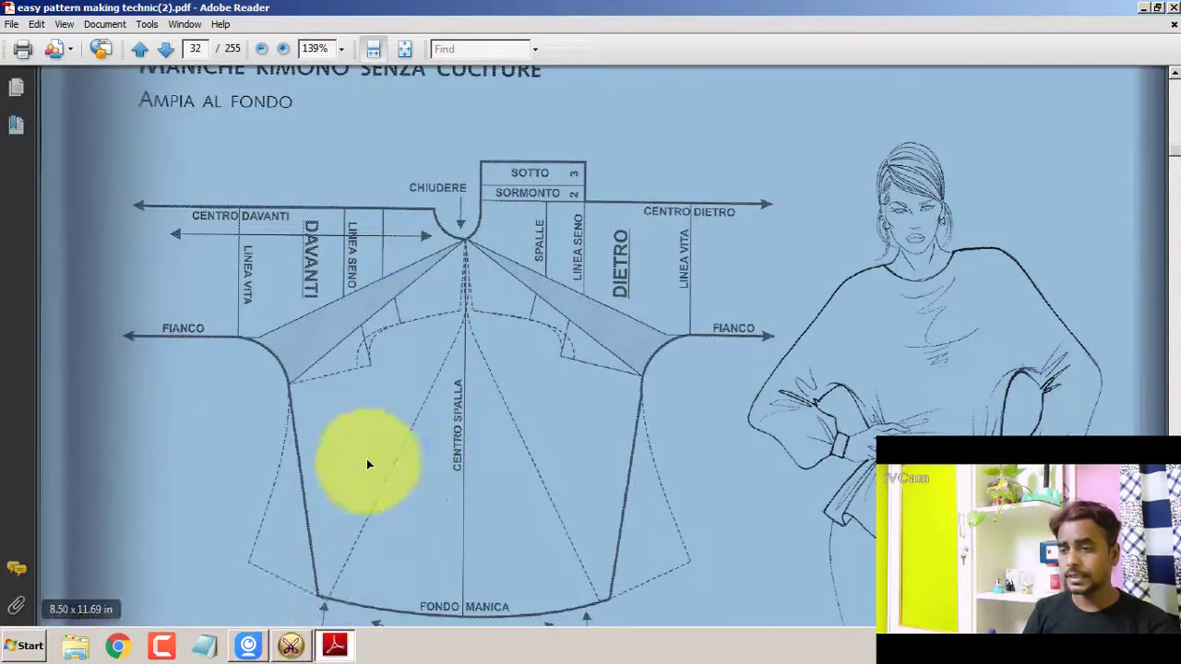
click(366, 458)
click(290, 646)
- Zoom out to view the whole joined kimono bodice
scroll(595, 287, down, 1)
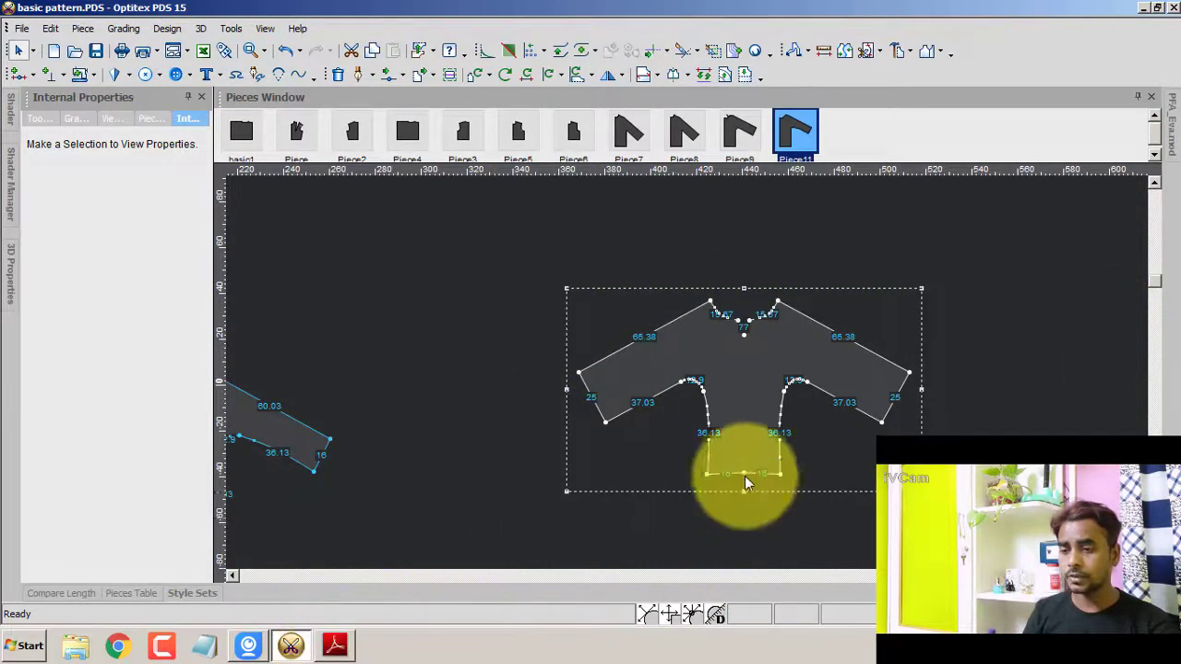
click(334, 646)
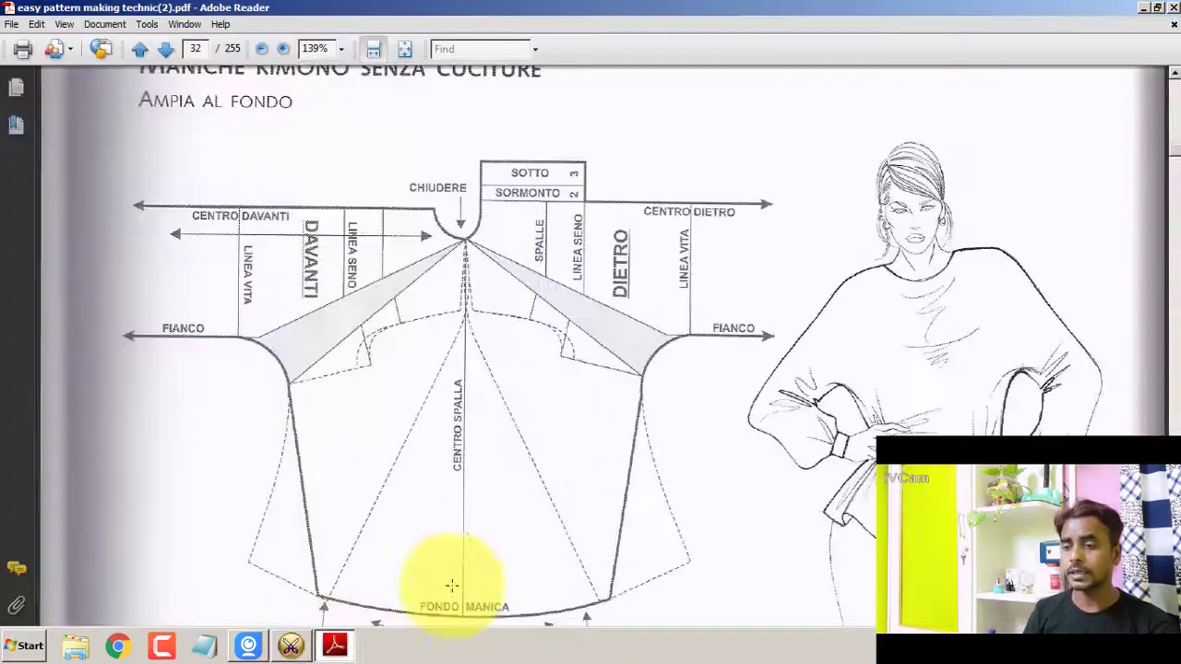
scroll(521, 526, down, 3)
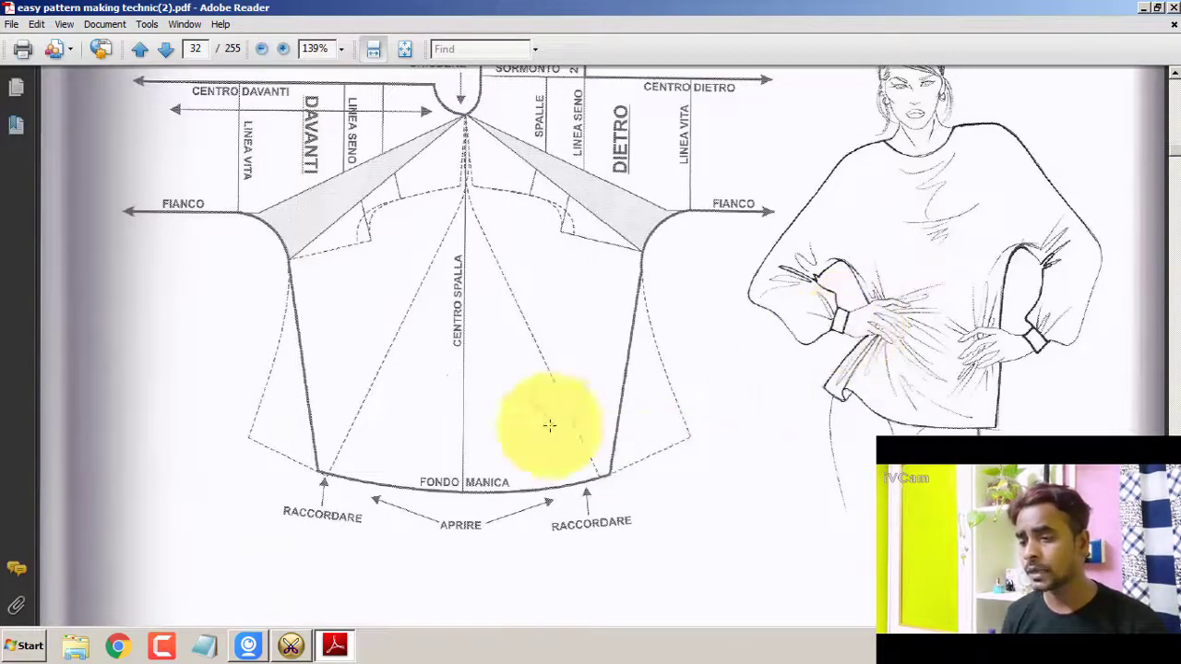
scroll(469, 464, up, 3)
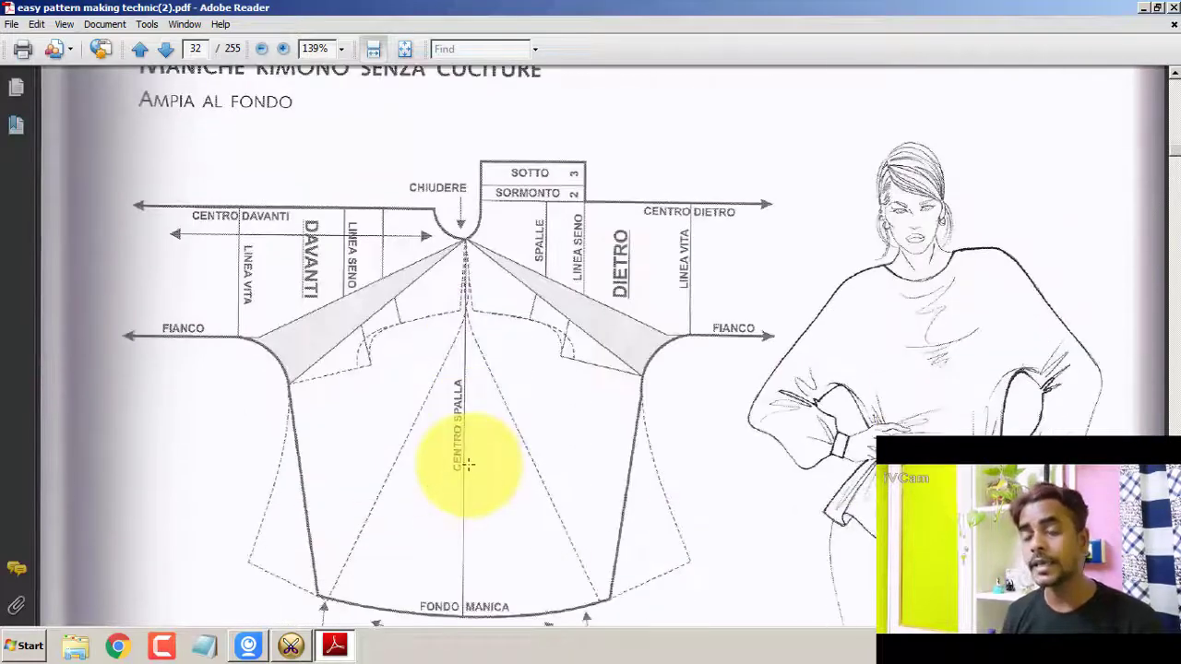
scroll(468, 464, down, 2)
scroll(468, 464, up, 1)
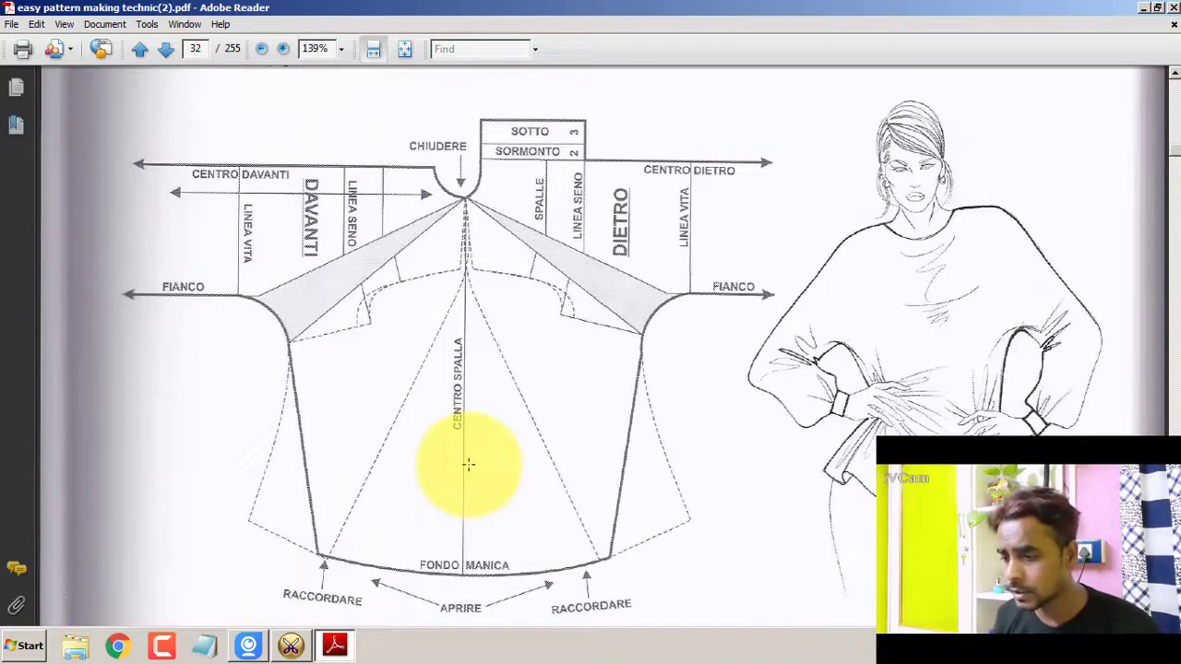
- Scroll up past page 31 to page 30's DAVANTI front bodice kimono draft
scroll(468, 464, up, 4)
scroll(468, 464, up, 1)
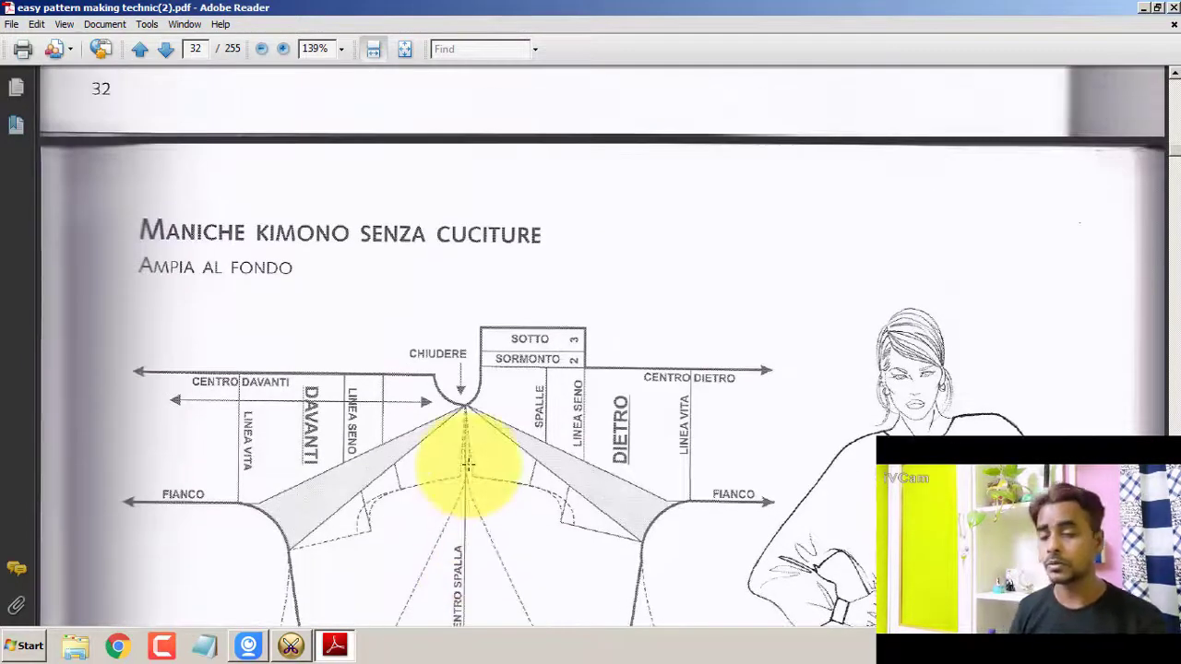
scroll(468, 464, down, 3)
scroll(468, 464, down, 3)
scroll(468, 464, down, 2)
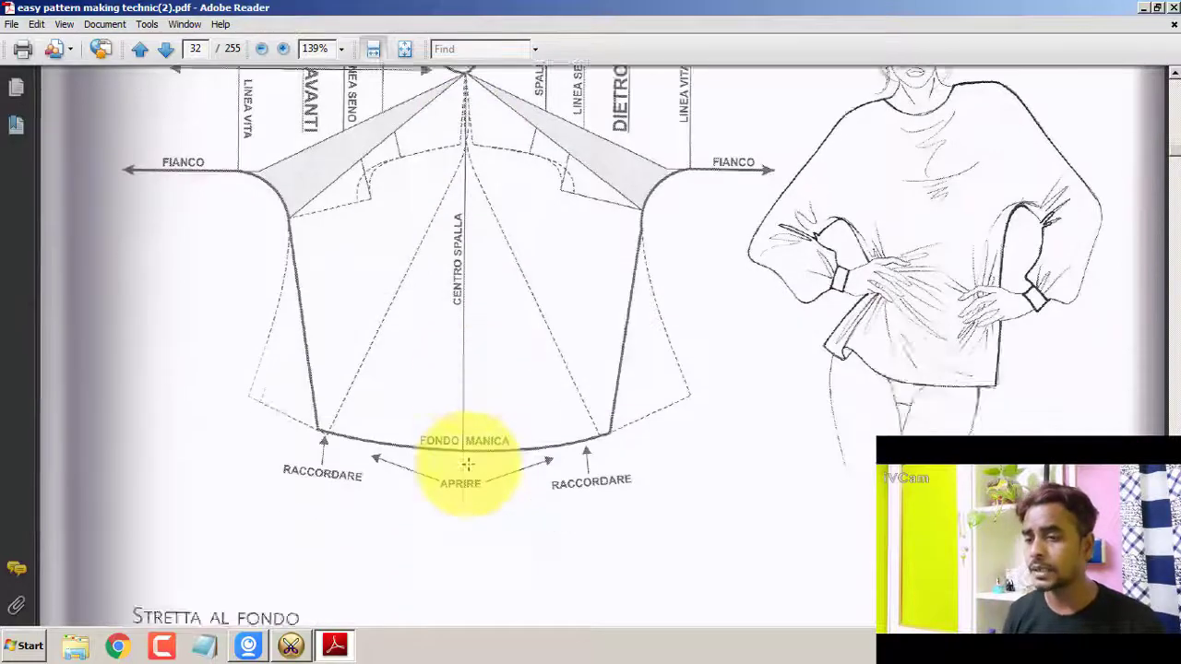
scroll(468, 464, up, 2)
scroll(467, 464, up, 11)
scroll(467, 464, up, 6)
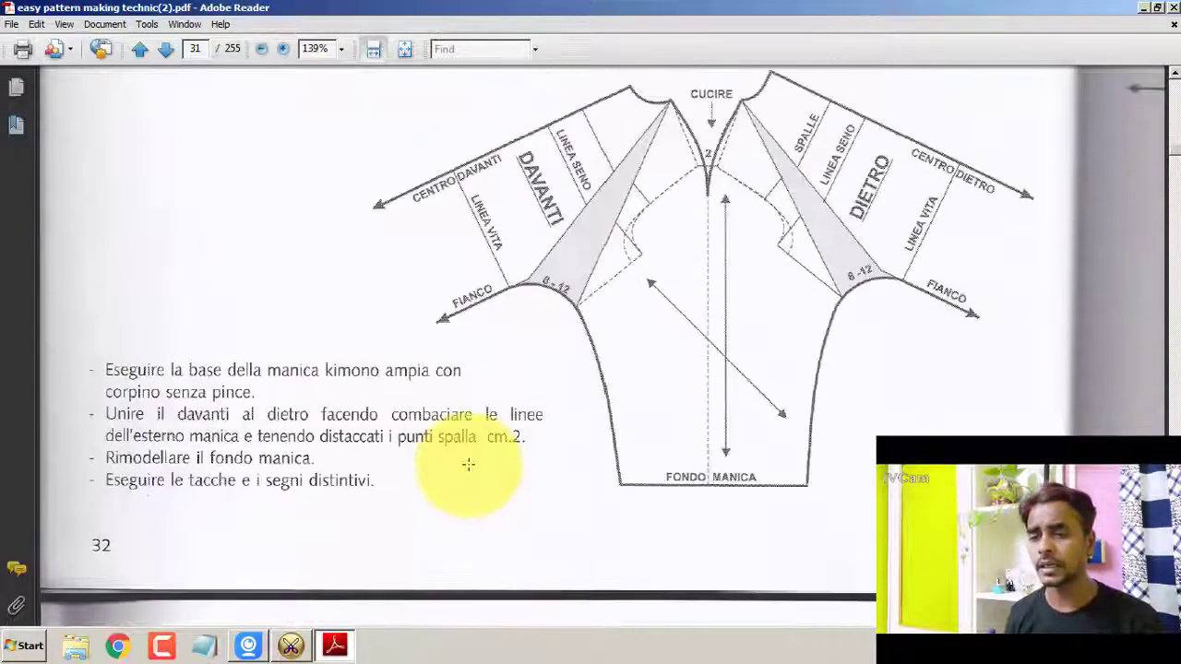
scroll(468, 464, up, 4)
scroll(468, 464, up, 2)
scroll(468, 464, up, 2)
scroll(467, 464, up, 4)
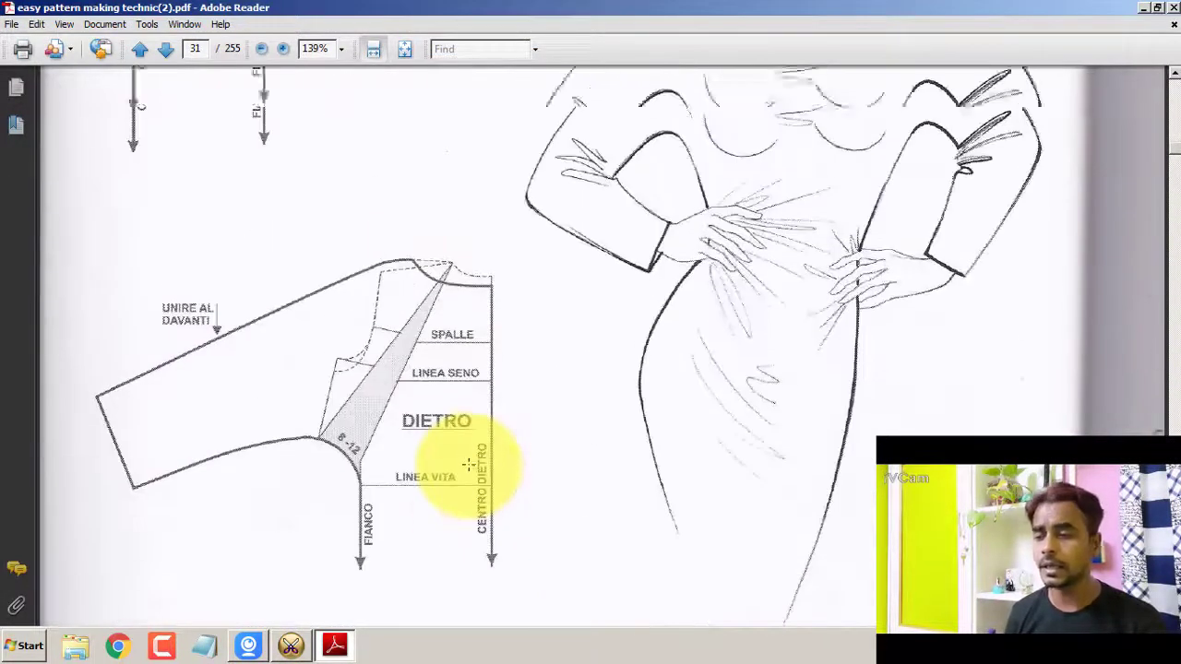
scroll(468, 464, up, 3)
scroll(468, 464, up, 7)
scroll(468, 464, up, 5)
scroll(468, 464, up, 4)
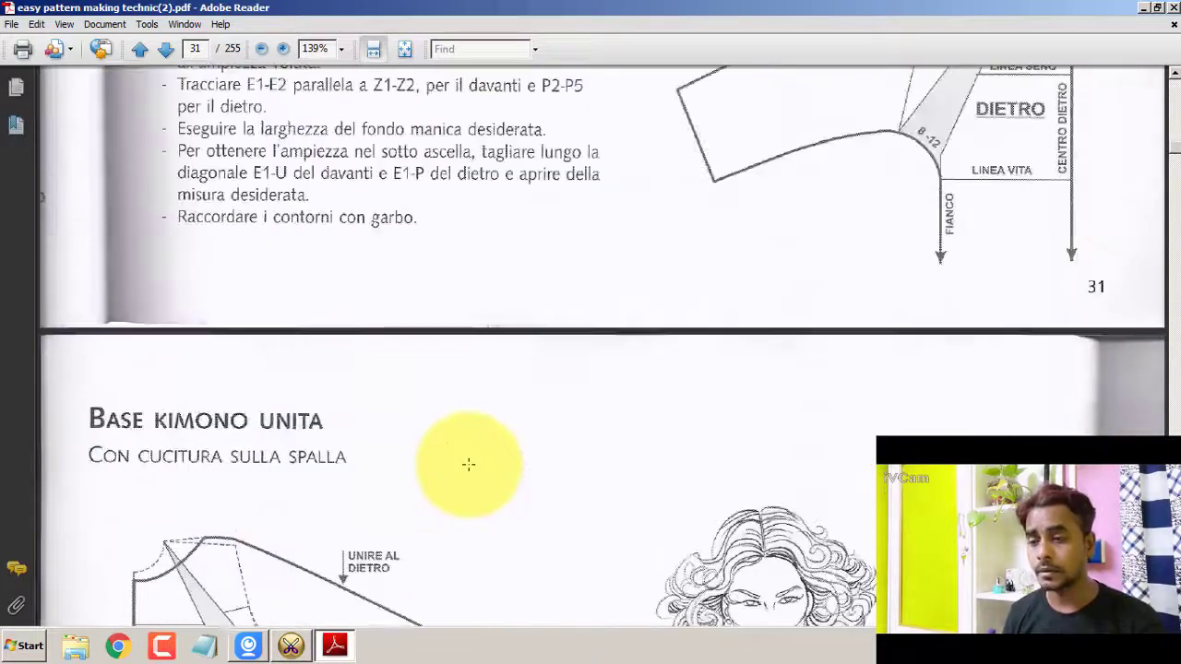
scroll(468, 465, up, 6)
scroll(468, 464, up, 10)
scroll(468, 464, up, 2)
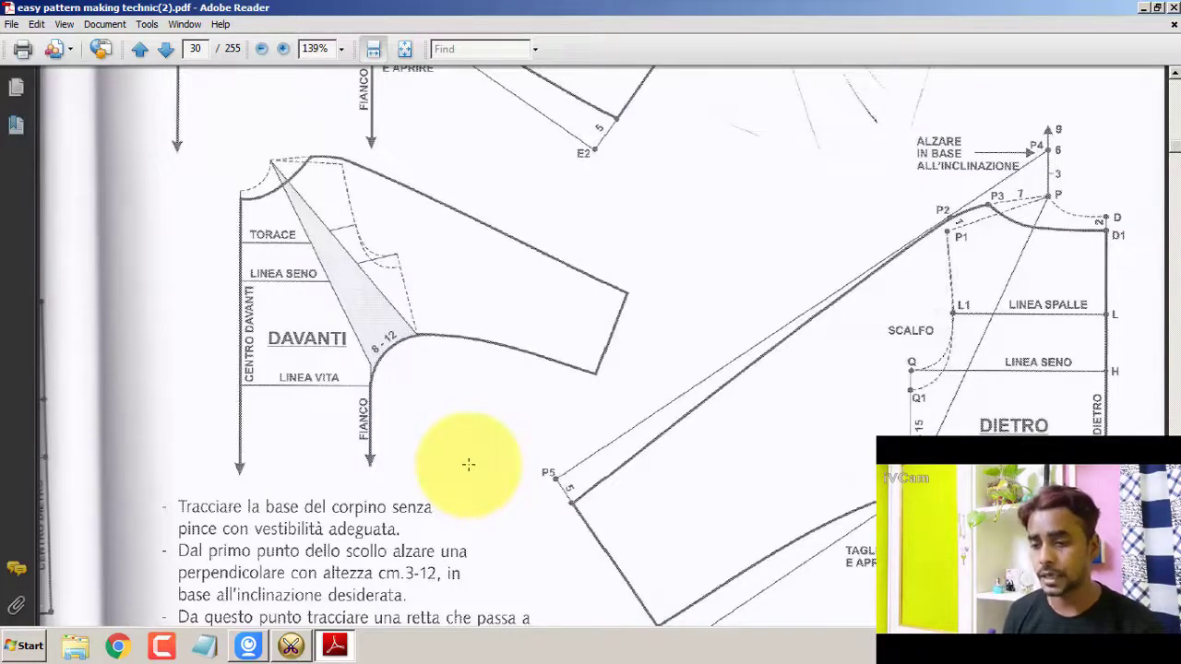
scroll(468, 464, up, 5)
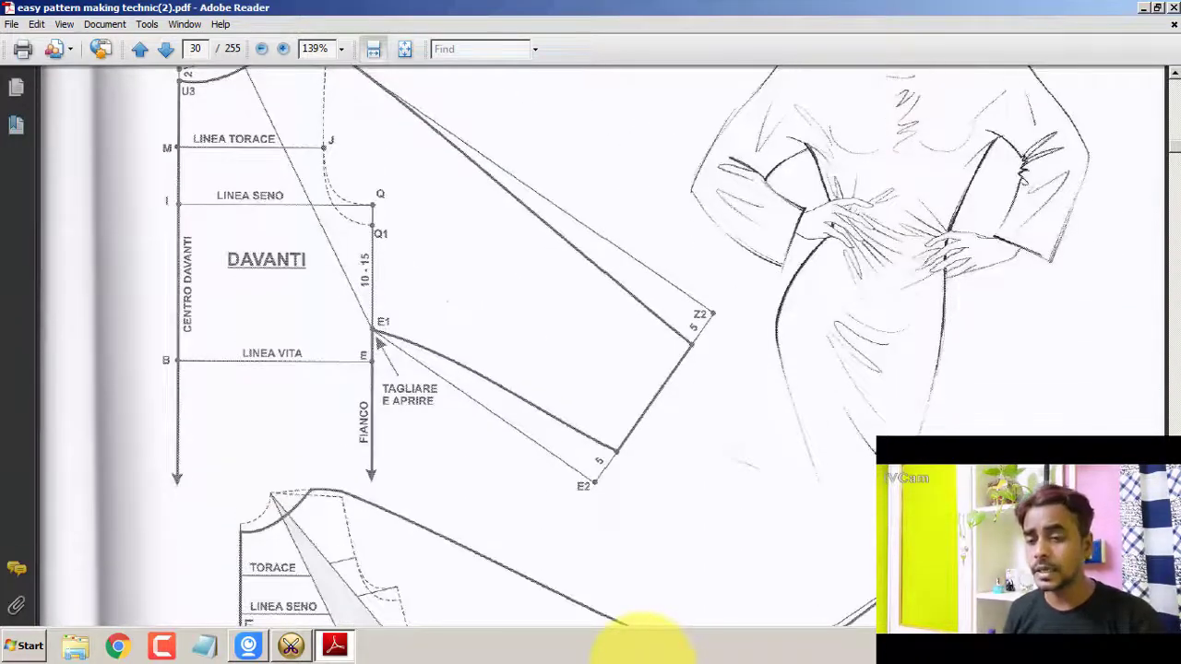